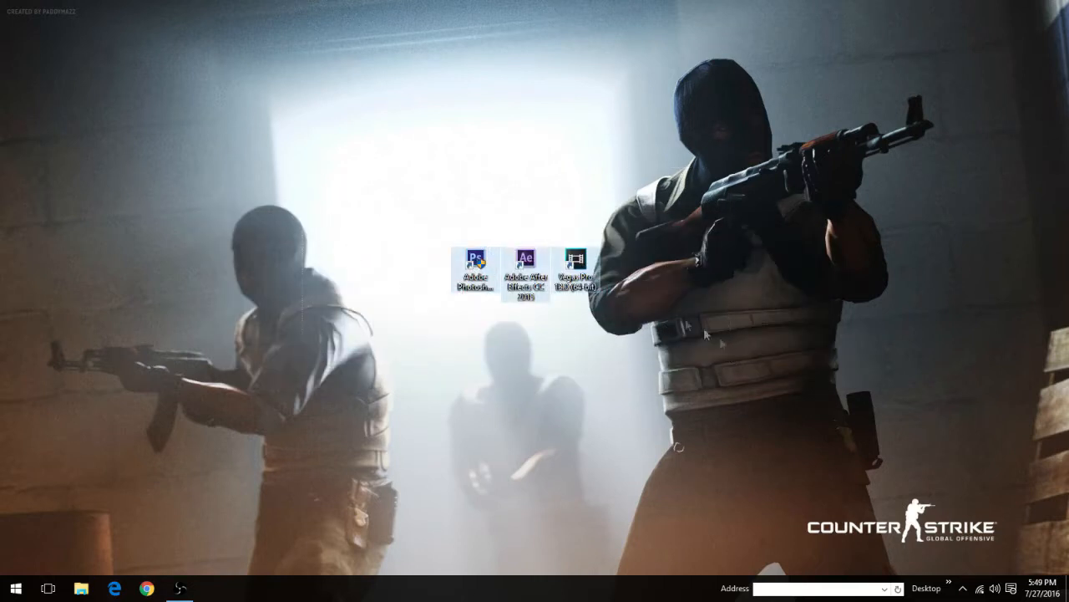
left_click_drag(707, 193, 385, 406)
left_click(567, 278)
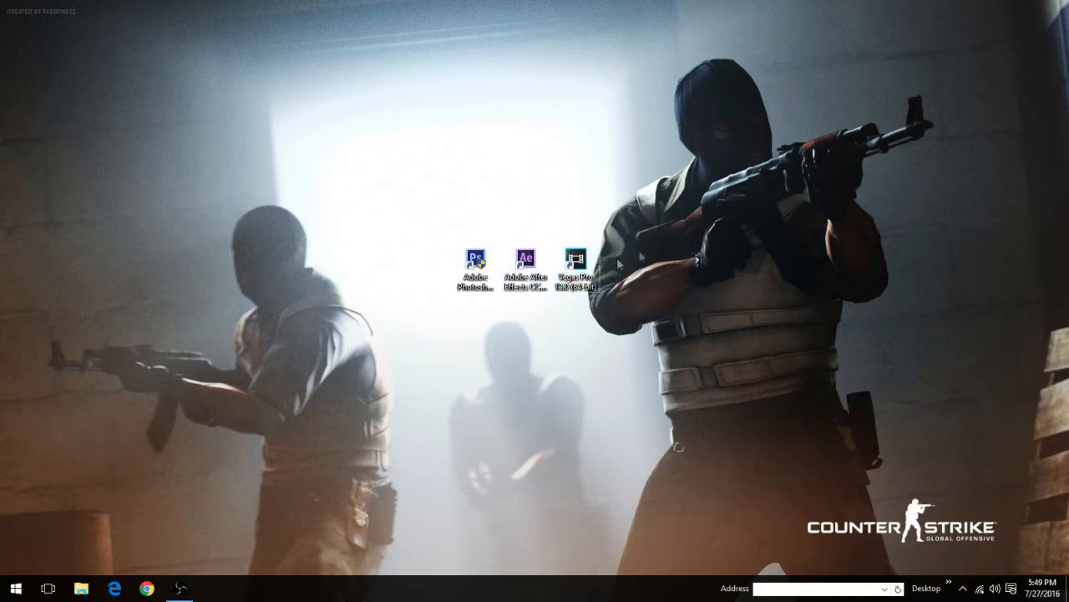
left_click(514, 267)
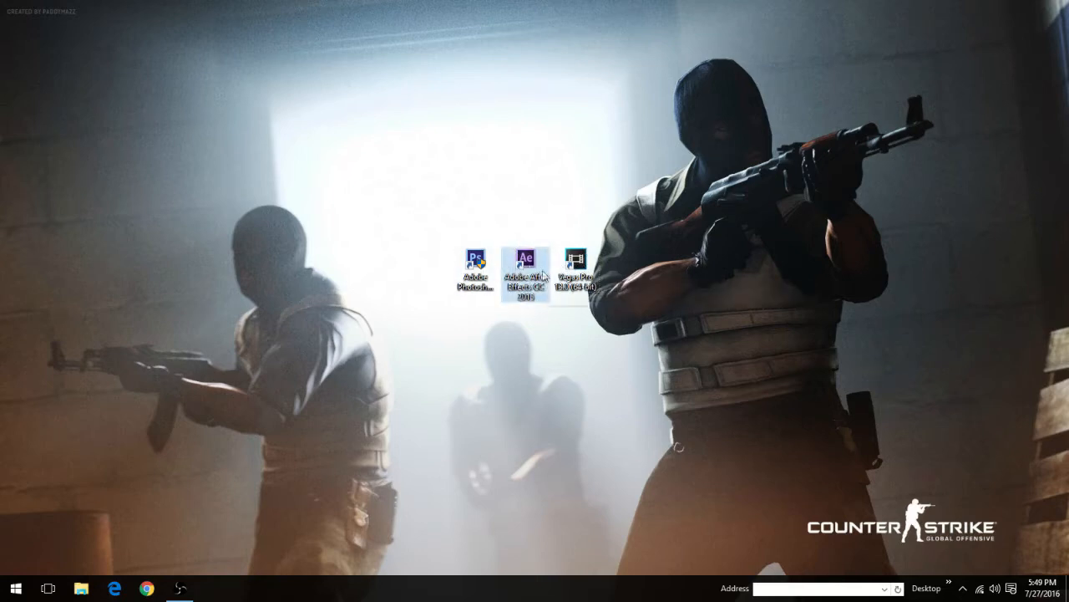
left_click(481, 270)
left_click(417, 219)
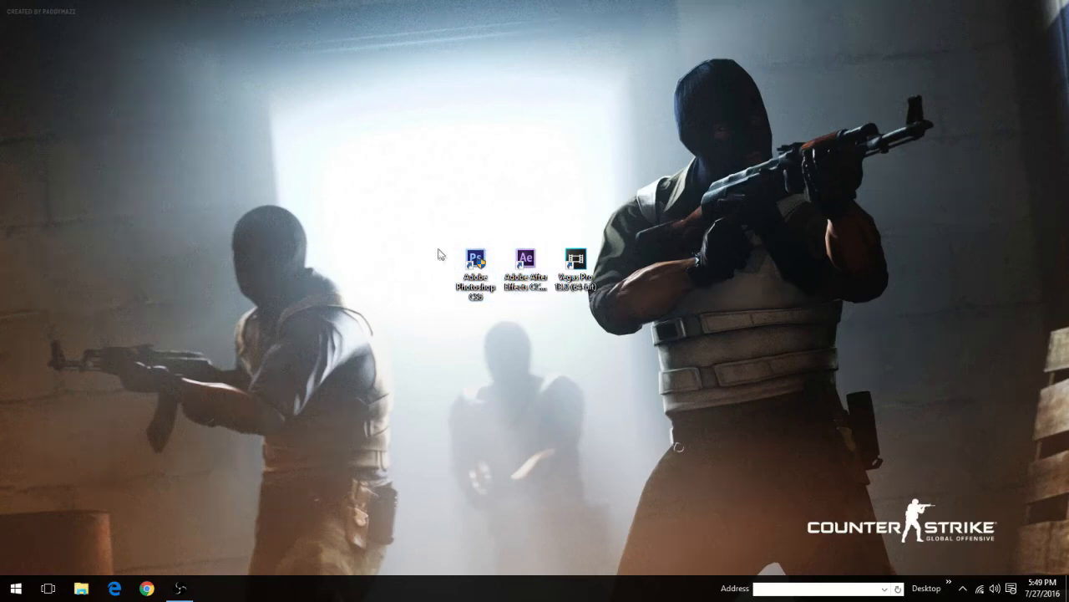
Step: Launch Adobe Photoshop from the desktop and allow it to make changes to the PC
double_click(475, 263)
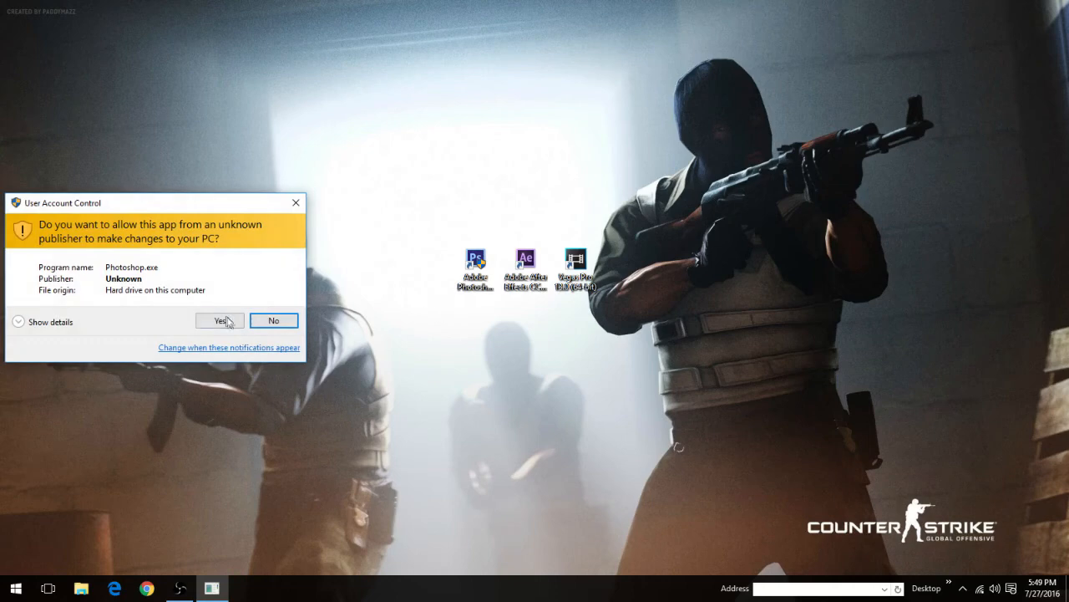
left_click(222, 321)
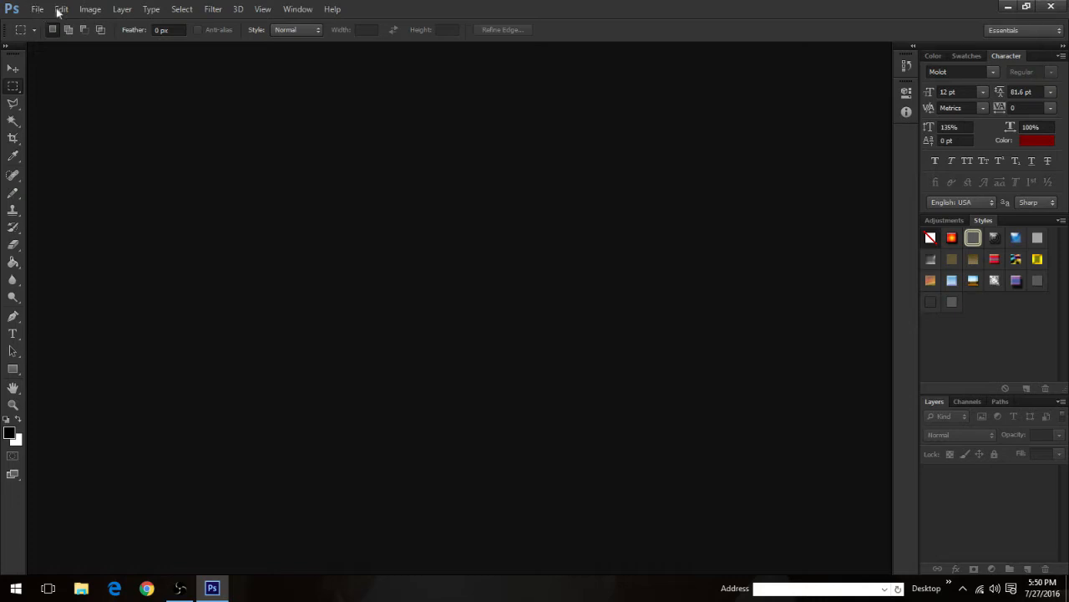
Step: Start a new document and set its size to 1920 pixels wide by 1080 pixels high
left_click(38, 9)
left_click(63, 26)
double_click(496, 204)
type("1920")
key("Tab")
key("Tab")
type("109")
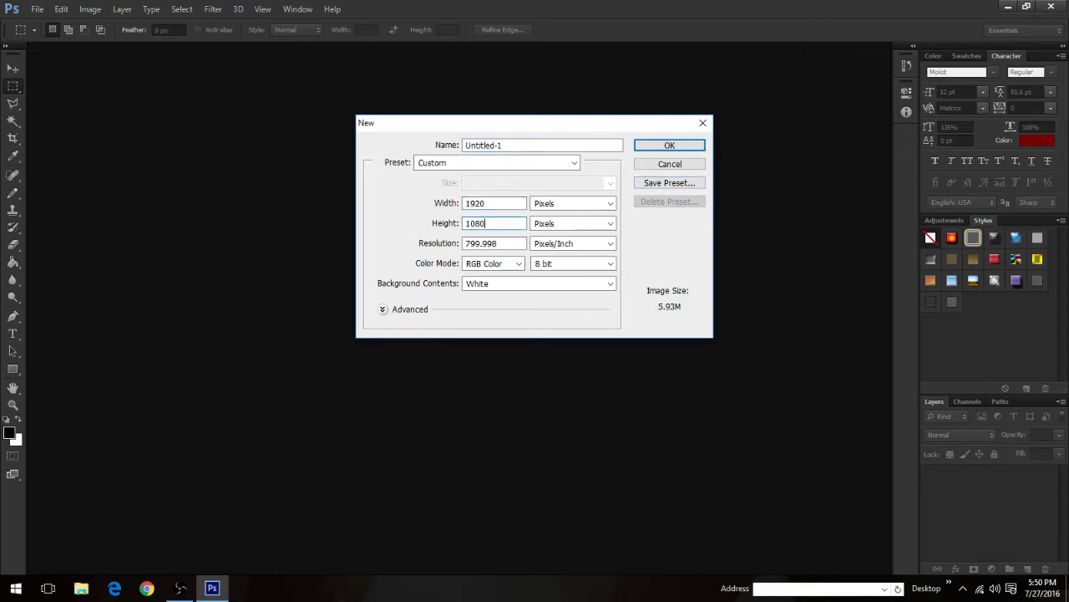
type("0")
Step: Choose 8 bit colour depth and Pixels/Inch as the resolution unit, and create the document
left_click(563, 266)
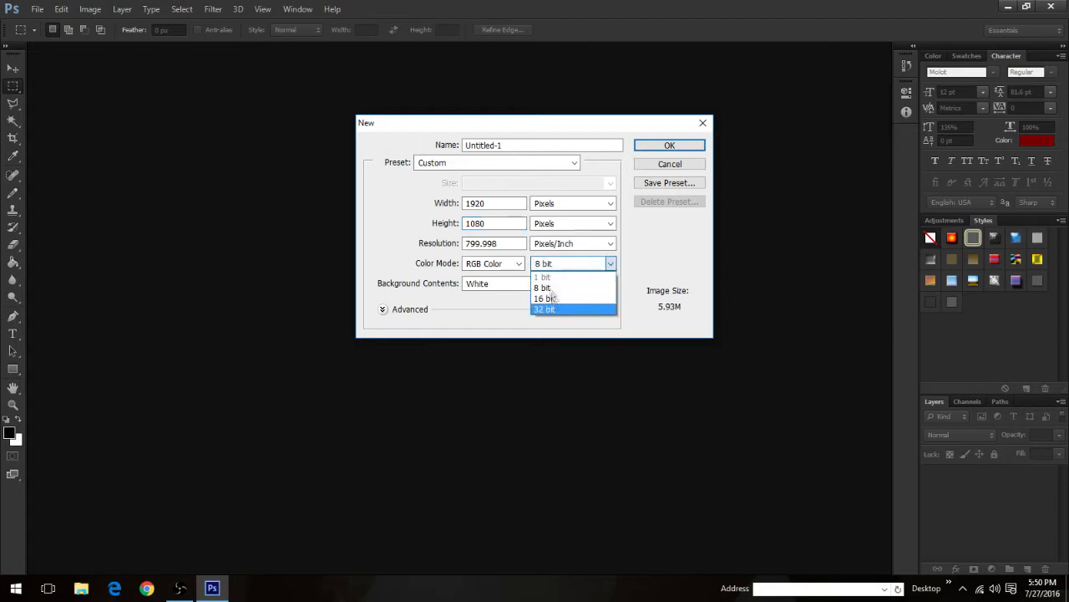
left_click(546, 289)
left_click(554, 243)
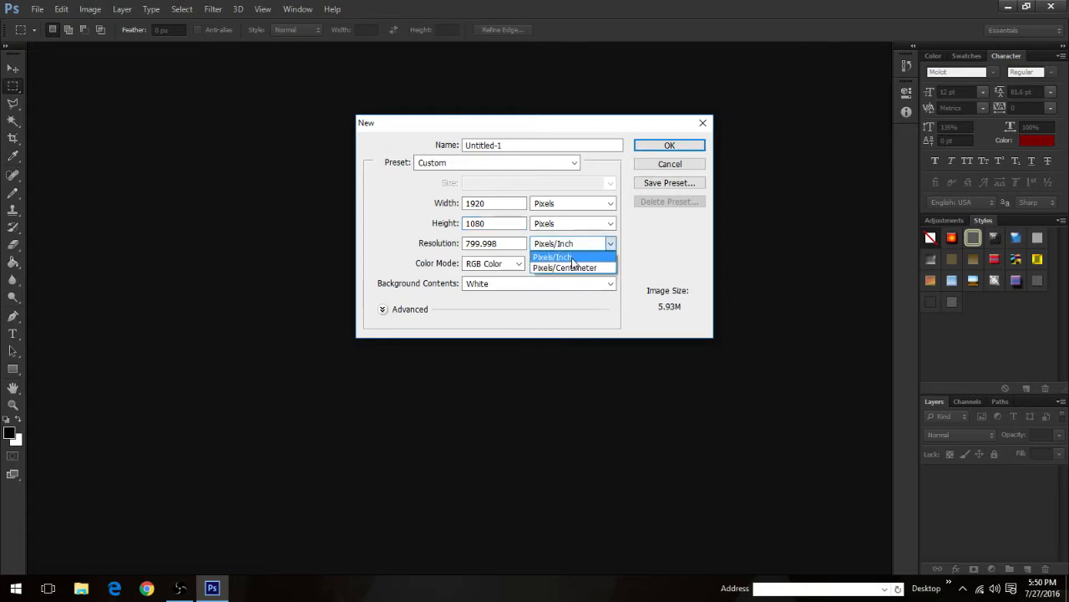
left_click(553, 253)
left_click_drag(539, 145, 360, 140)
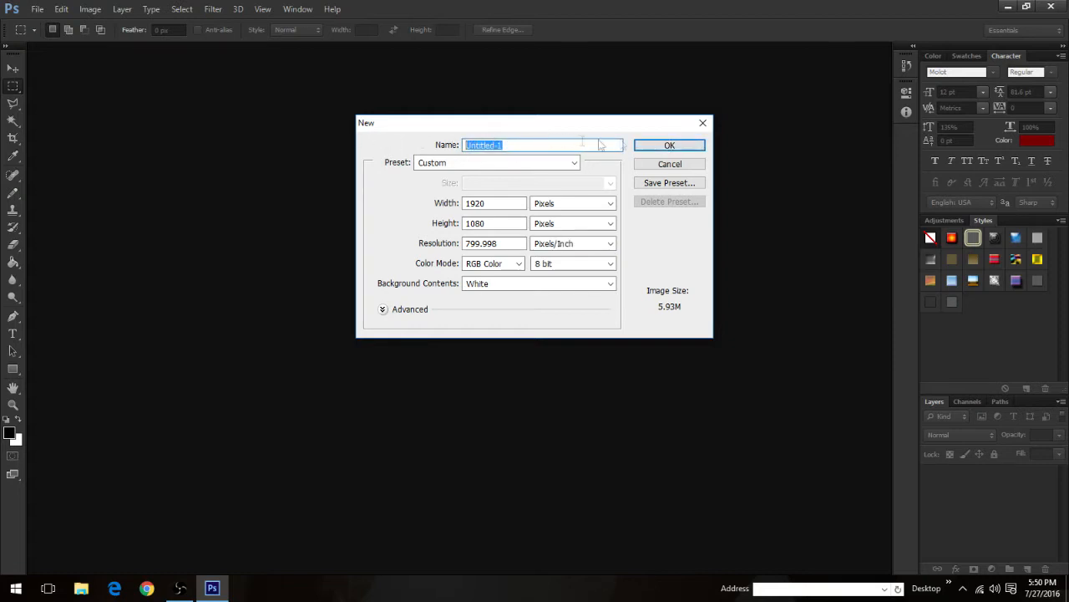
left_click(668, 147)
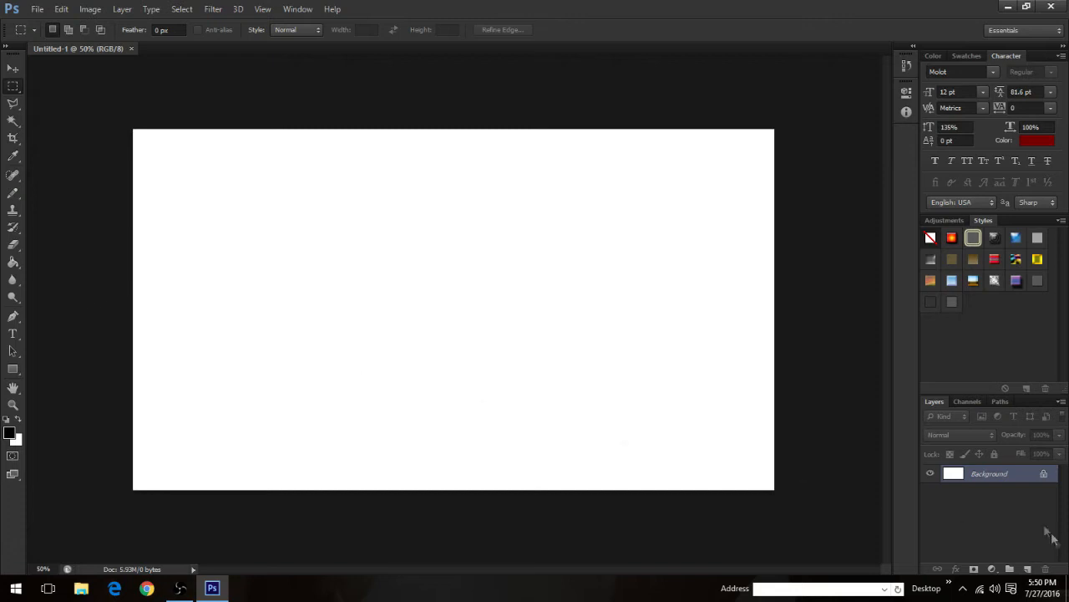
Step: Add a new empty layer and delete the Background layer
left_click(1028, 568)
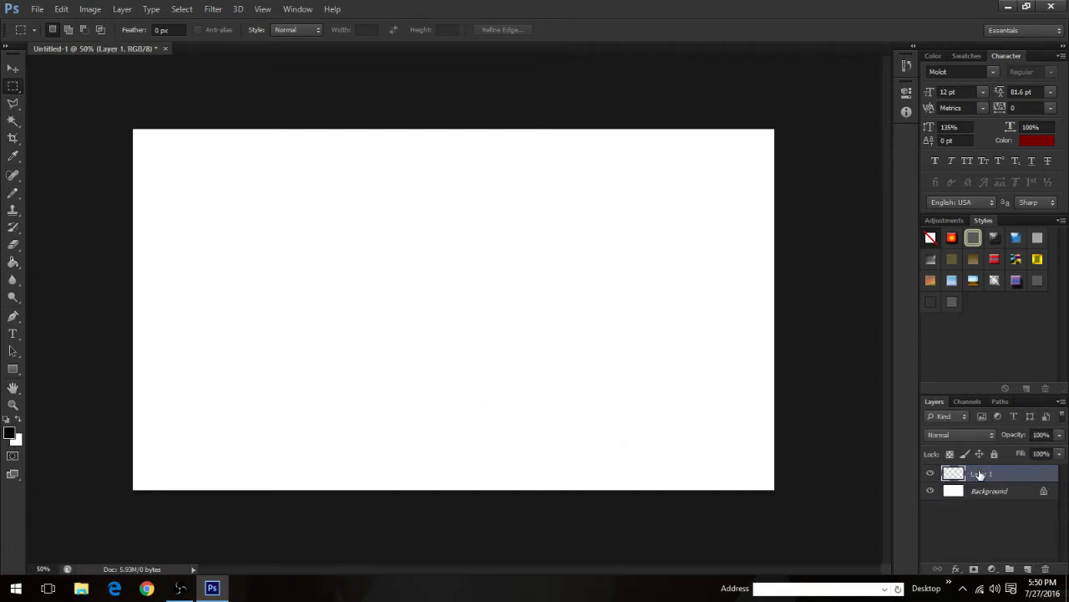
left_click(983, 490)
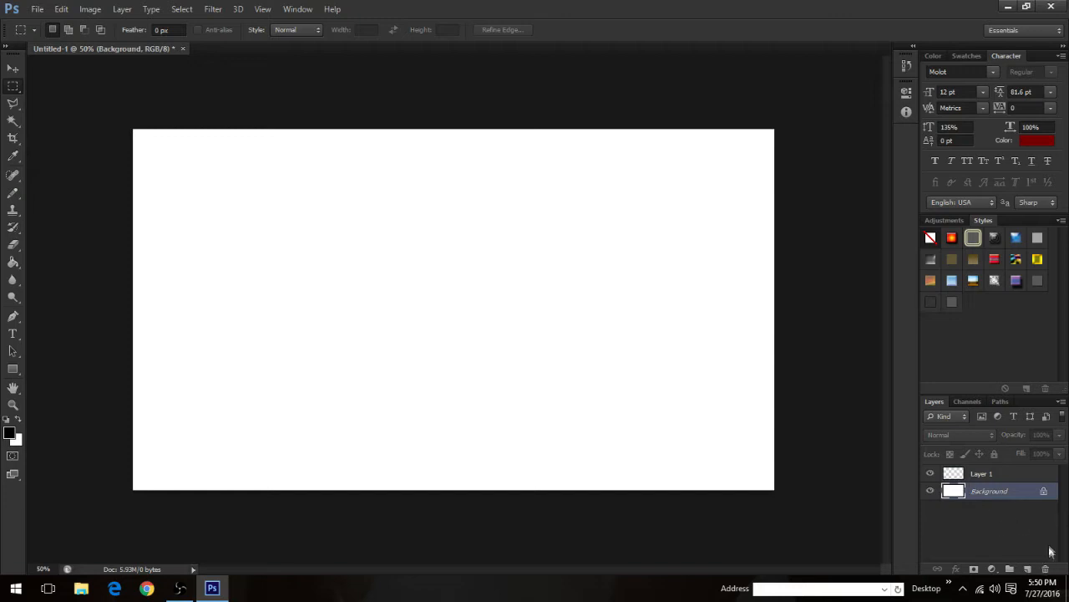
left_click(1047, 569)
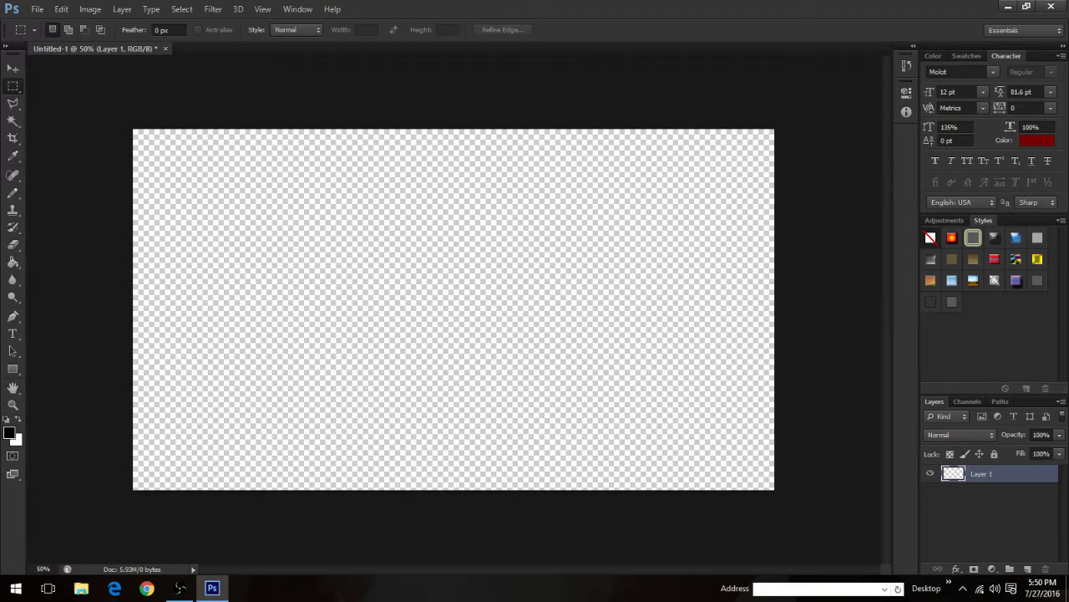
Step: Start a text line in the Molot font at 24 pt on the canvas and enter MOLOT
left_click(14, 333)
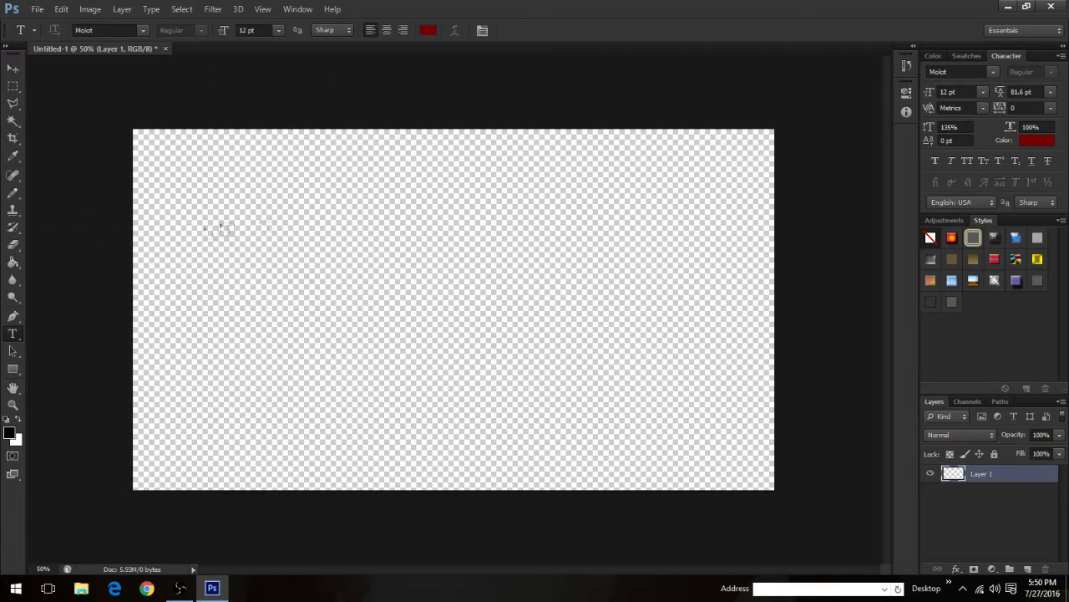
left_click(948, 73)
left_click(192, 349)
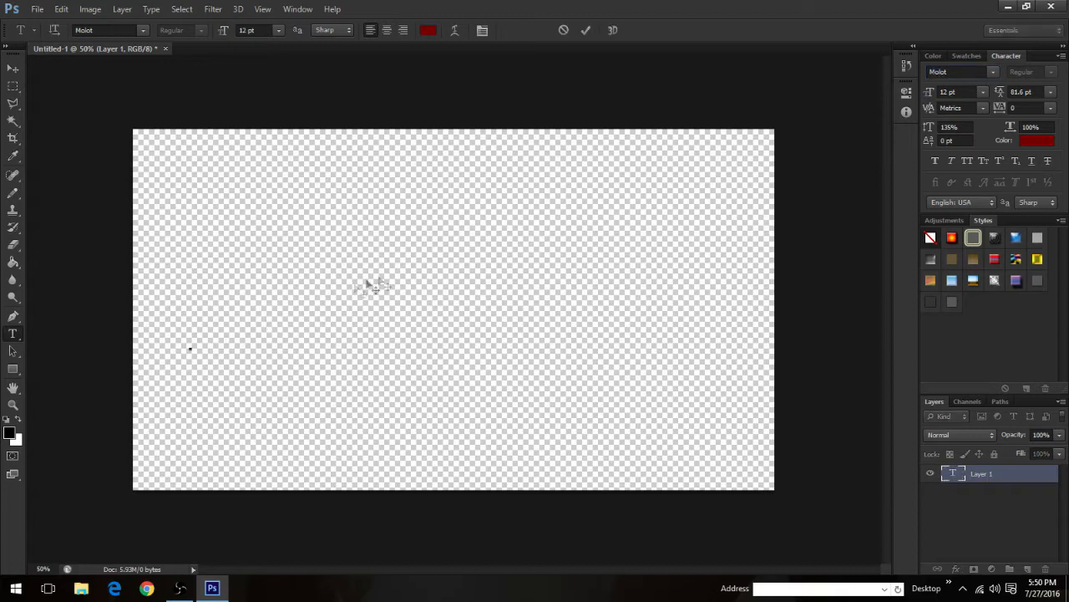
left_click(980, 92)
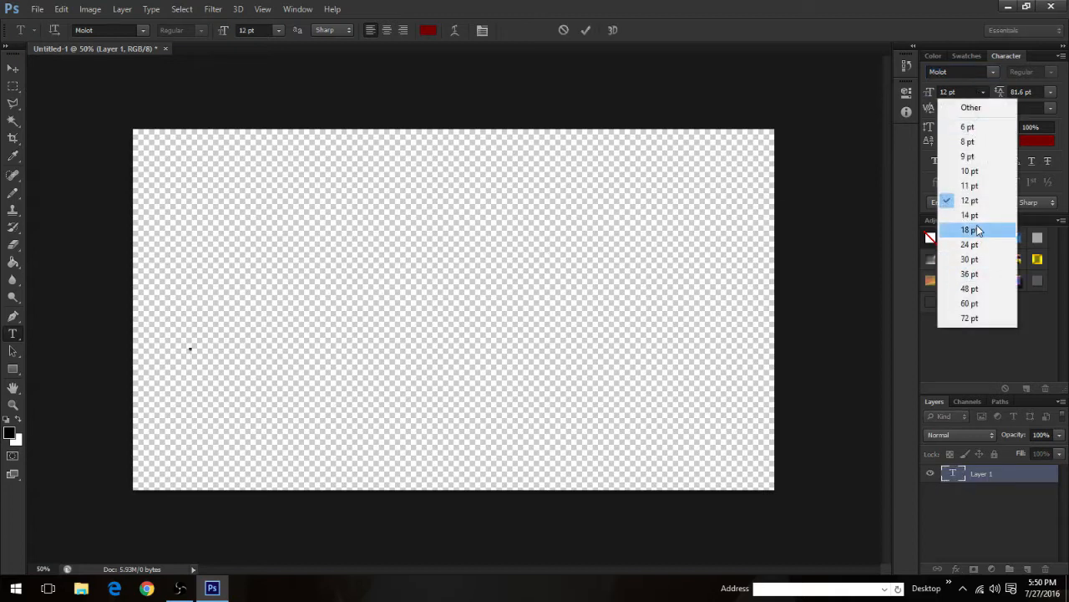
left_click(978, 229)
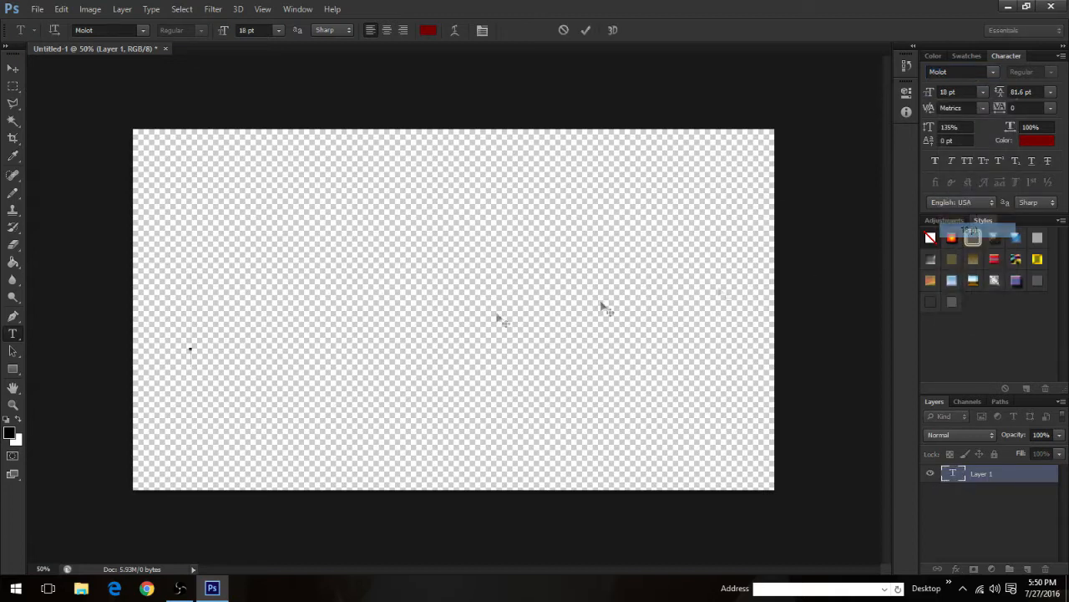
left_click(984, 93)
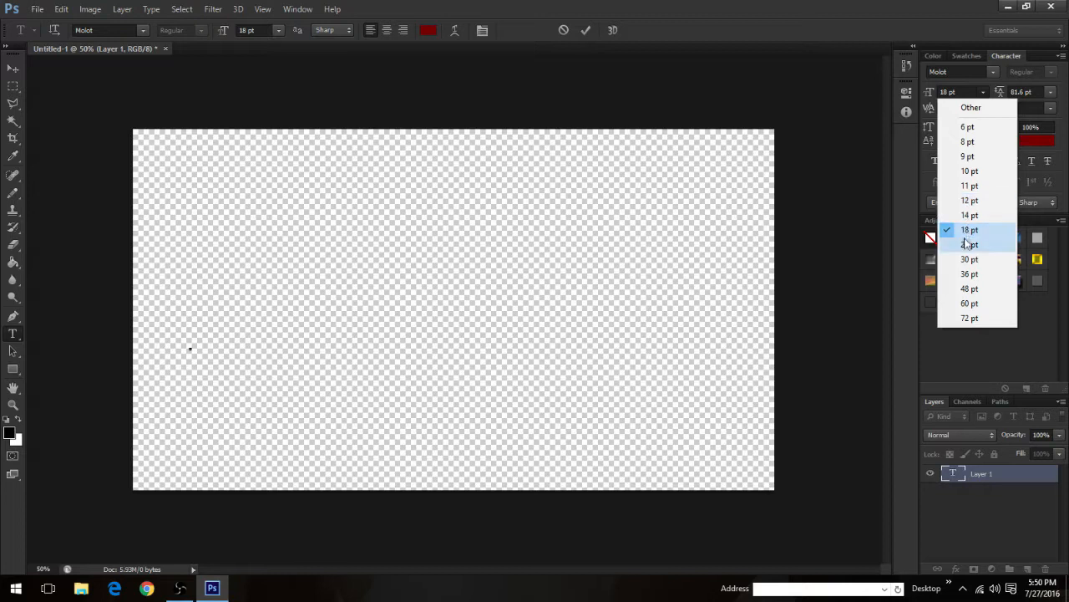
left_click(970, 244)
type("MOLOT")
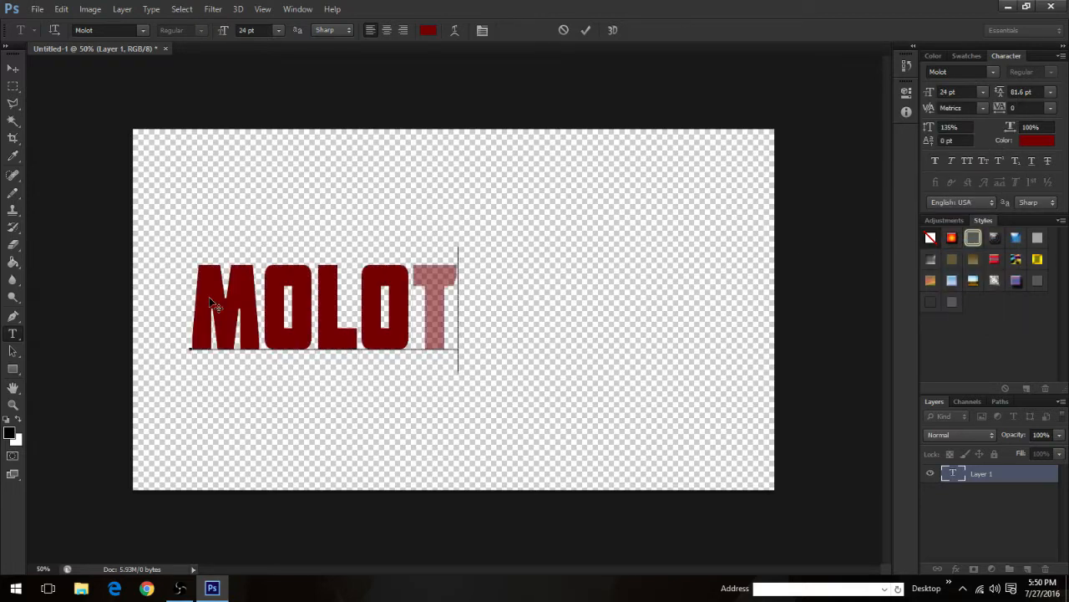
Step: Replace the whole text line with TUTORIAL and commit the text
key("ctrl+a")
key("BackSpace")
type("TUT")
key("BackSpace")
key("BackSpace")
type("UTORIAL")
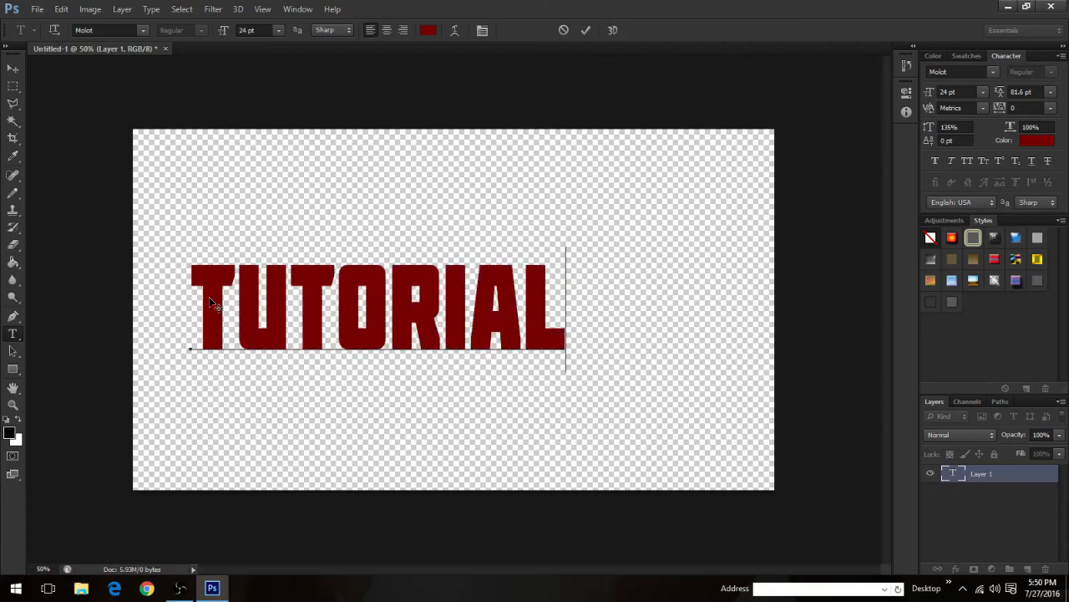
left_click(11, 70)
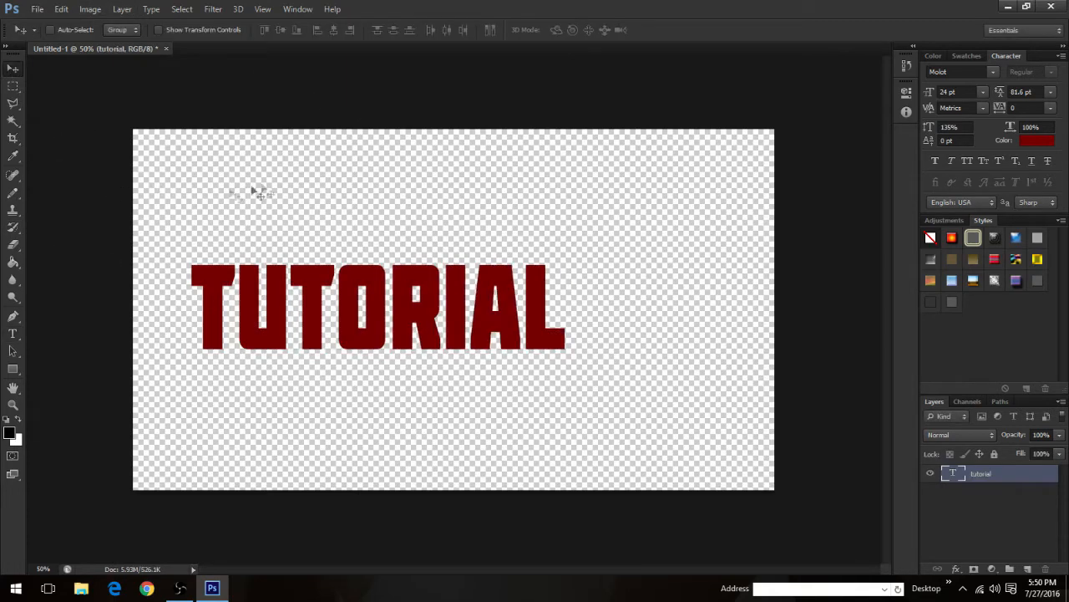
Step: Recolour the TUTORIAL text white (ffffff) and centre it on the canvas horizontally and vertically
left_click(1036, 141)
left_click(461, 194)
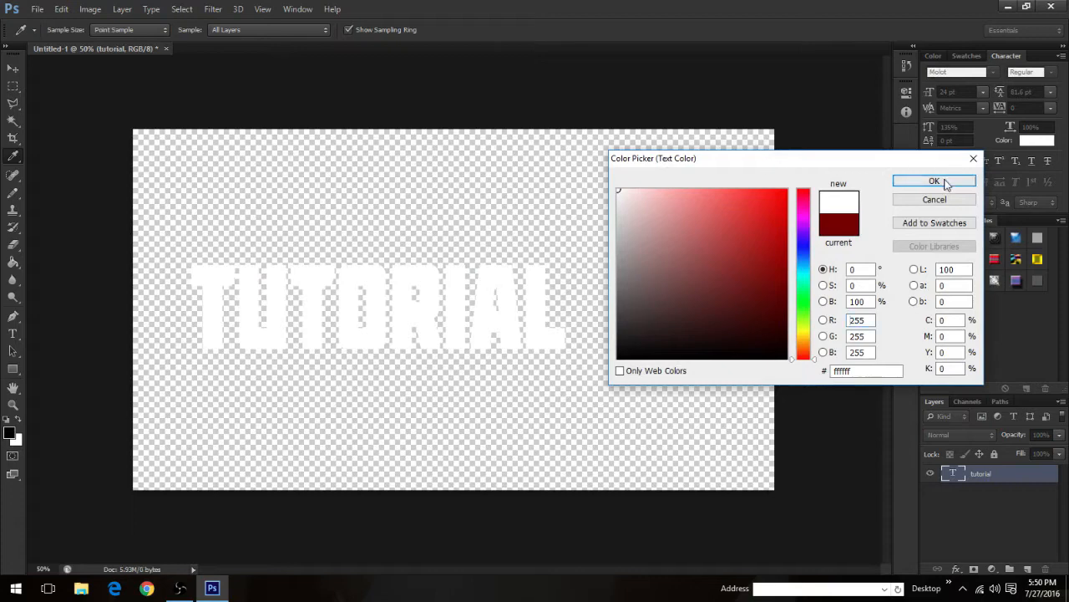
left_click(933, 180)
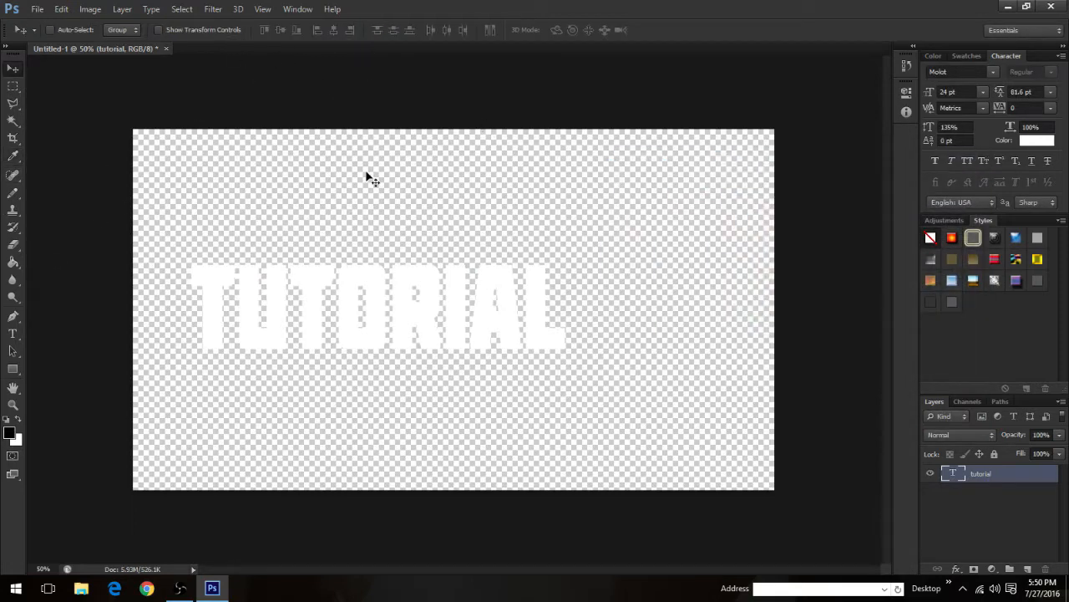
key("ctrl+a")
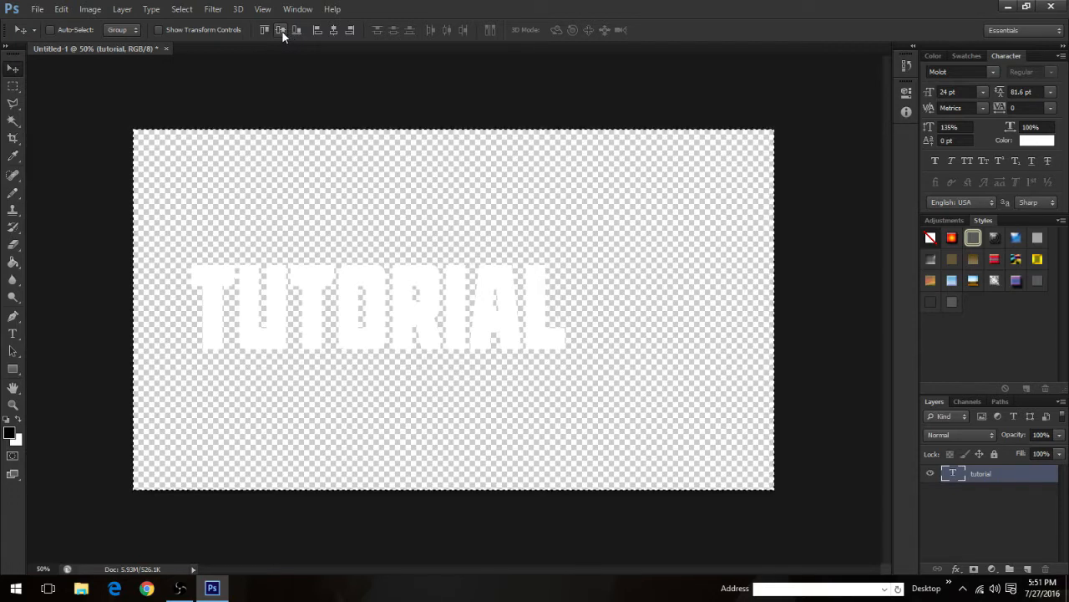
left_click(333, 30)
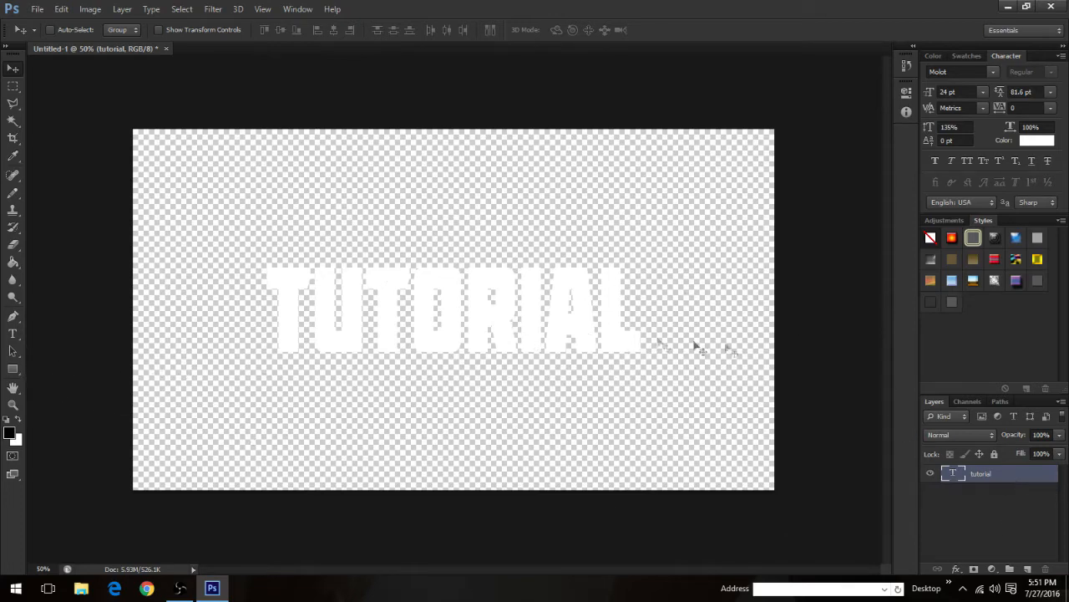
Step: Add a Gradient Overlay to the TUTORIAL text layer and lower its opacity to about 23%
right_click(984, 472)
left_click(830, 58)
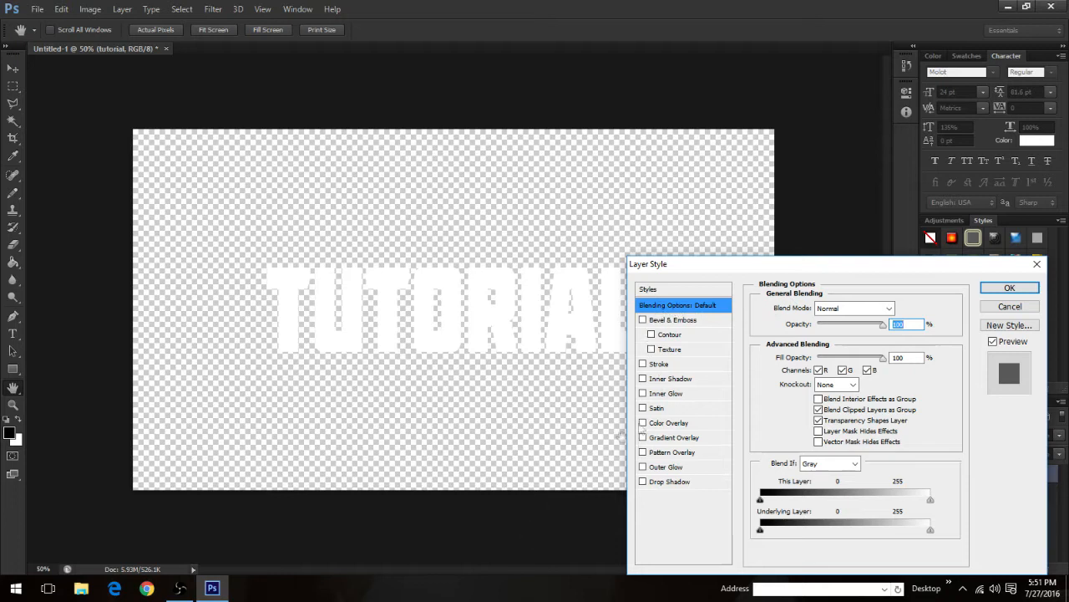
left_click(649, 439)
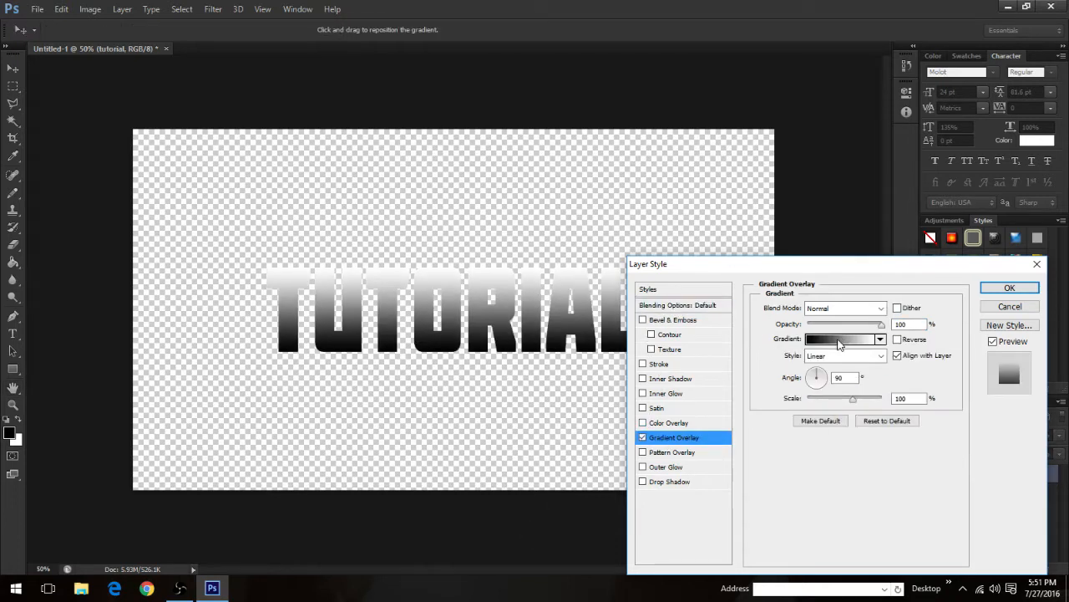
left_click_drag(878, 325, 824, 332)
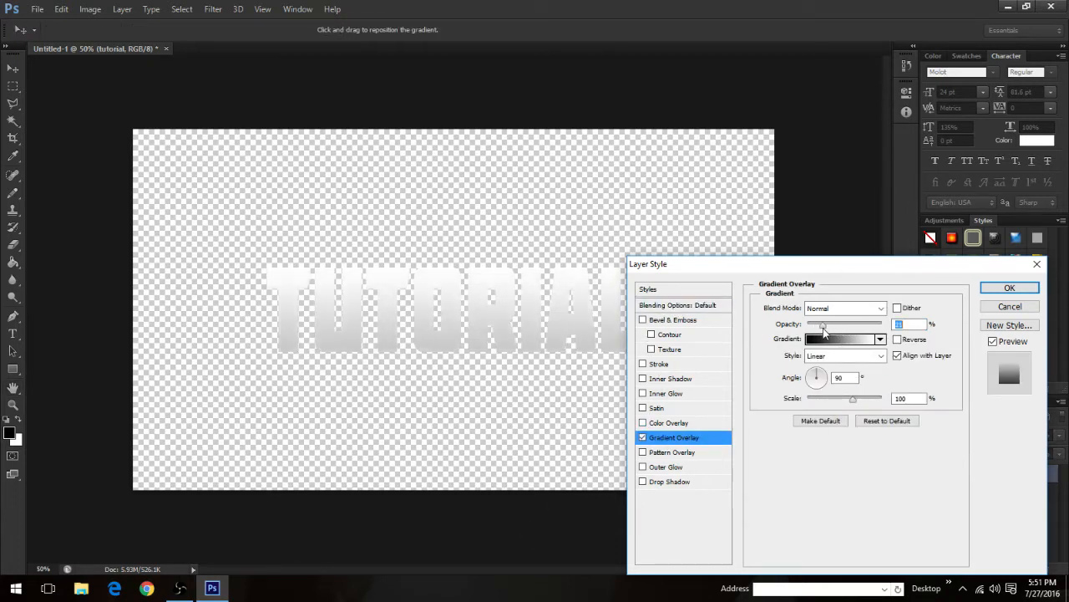
Step: Edit the overlay gradient so the black and white stops both sit at 50%, giving a hard split
left_click(830, 340)
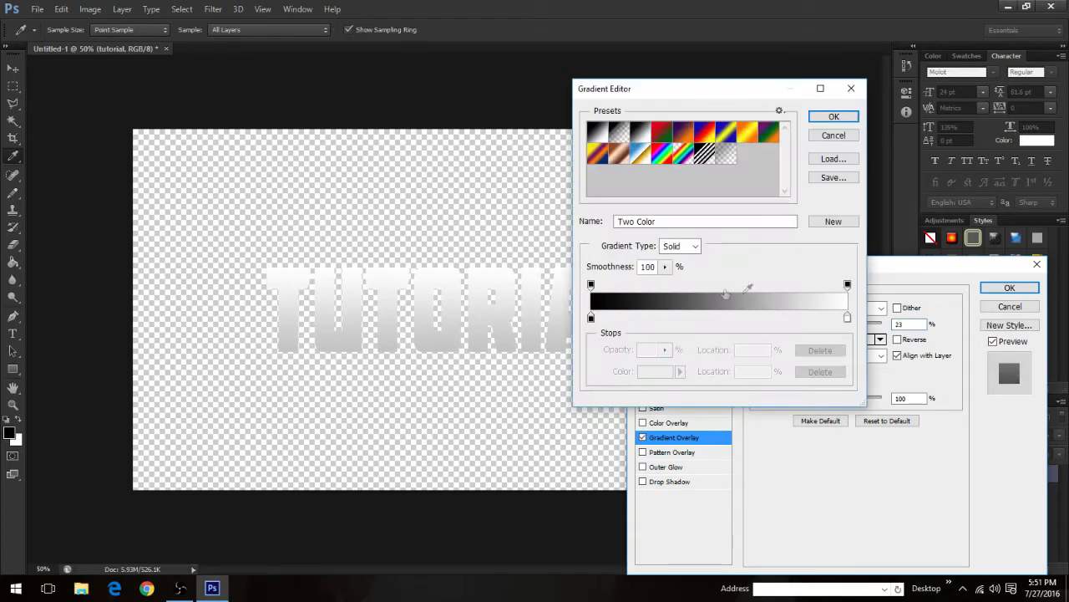
left_click_drag(591, 318, 720, 318)
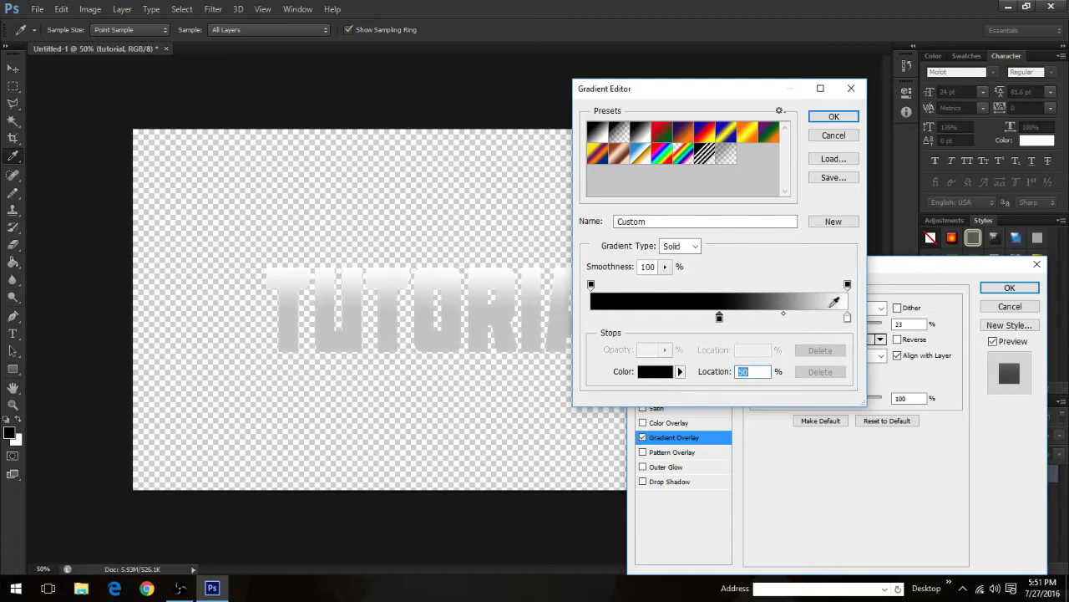
left_click_drag(846, 314, 721, 325)
double_click(752, 372)
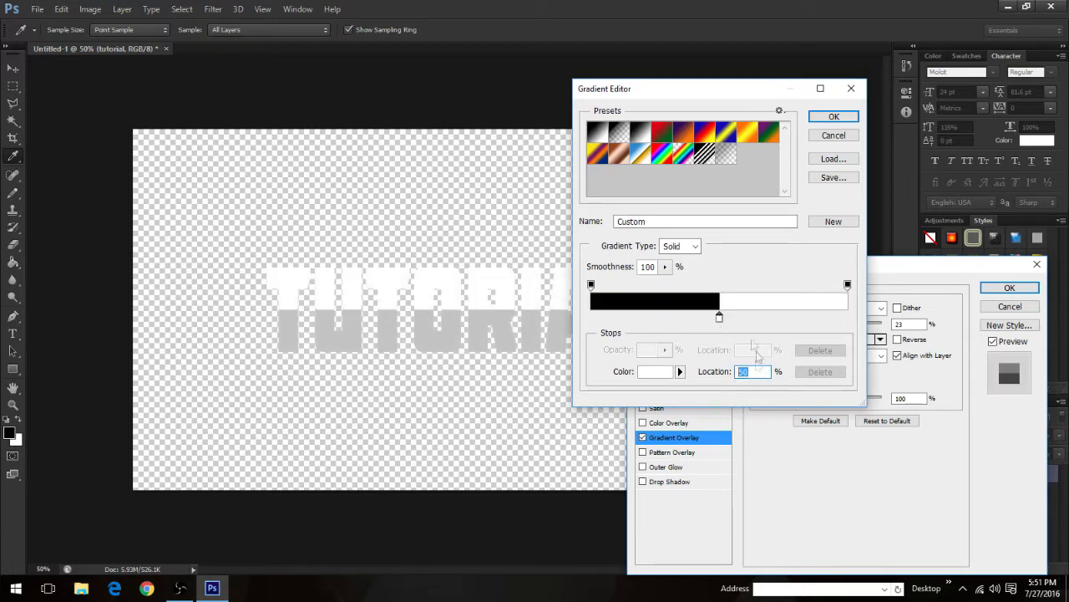
left_click(833, 116)
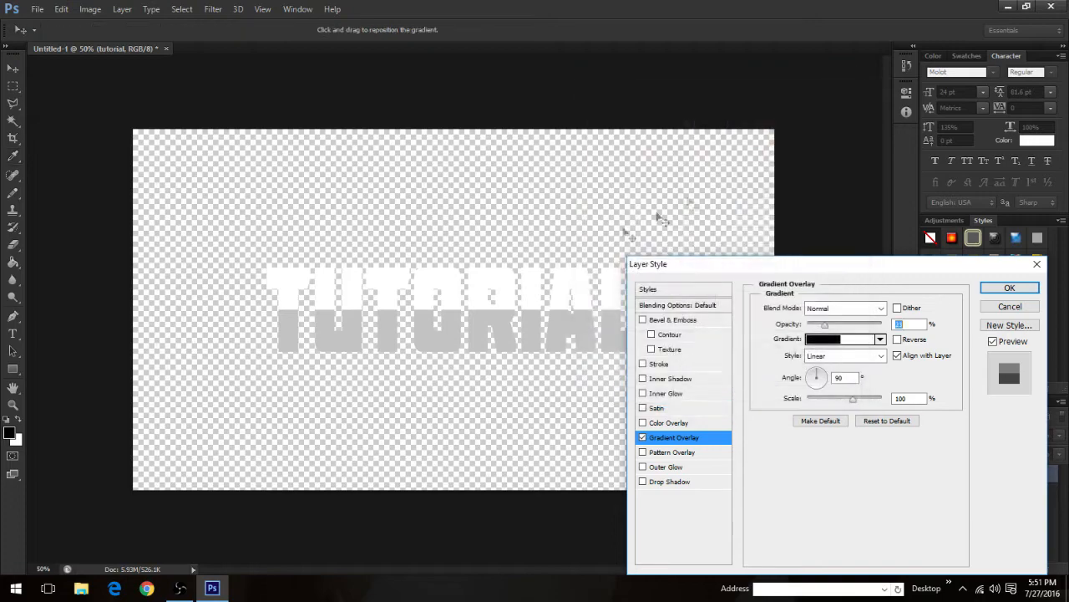
Step: Add a black Stroke to the TUTORIAL text with Center position and a size of 6 px
left_click_drag(683, 269, 773, 198)
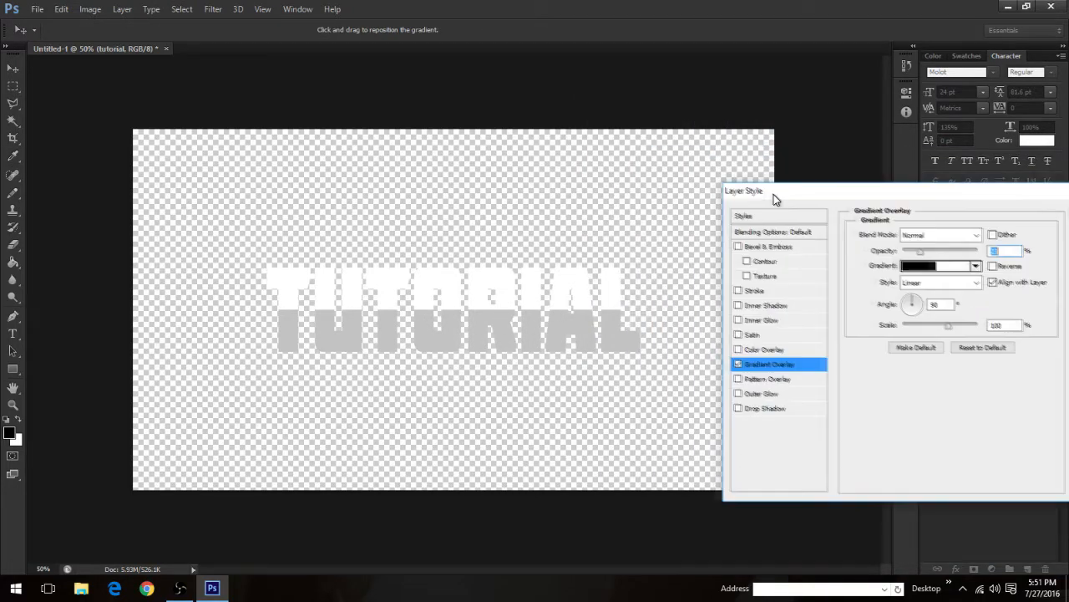
left_click(739, 292)
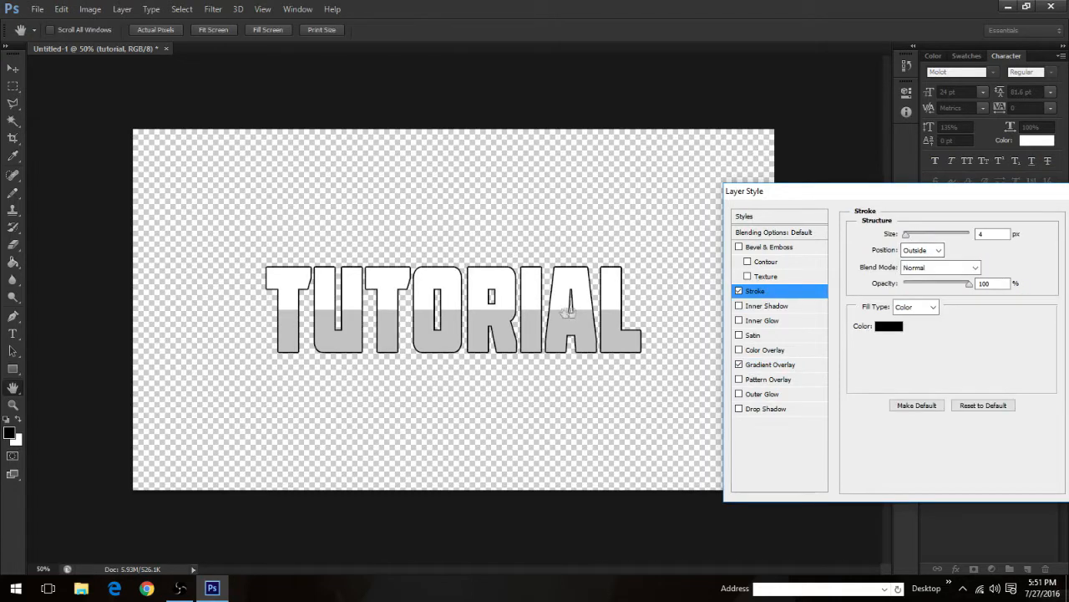
left_click(922, 250)
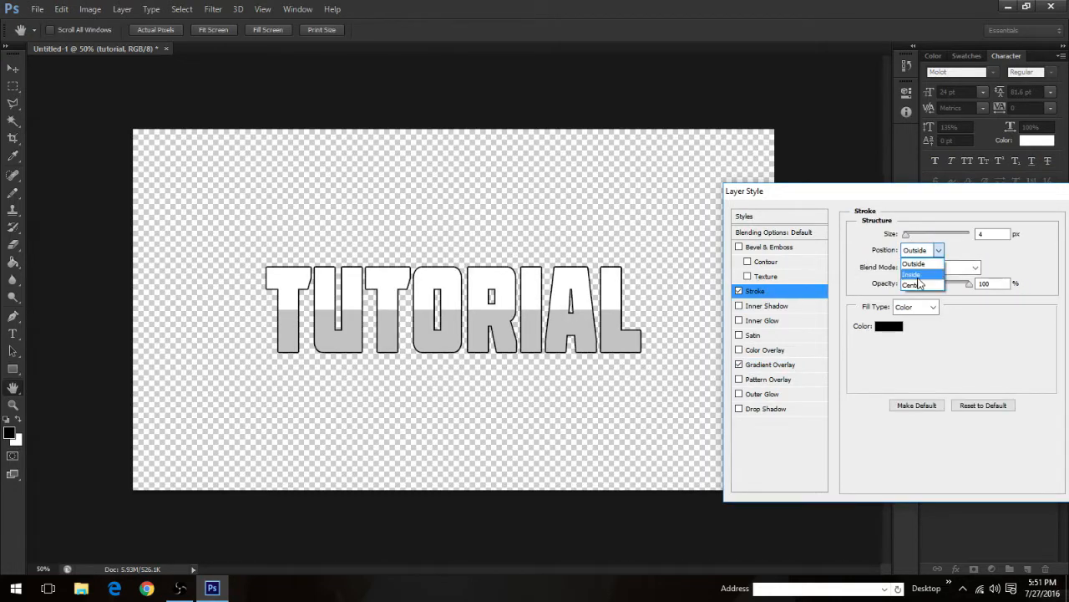
left_click(918, 277)
left_click(919, 249)
left_click(917, 285)
left_click(917, 250)
left_click(919, 259)
left_click(919, 250)
left_click(922, 285)
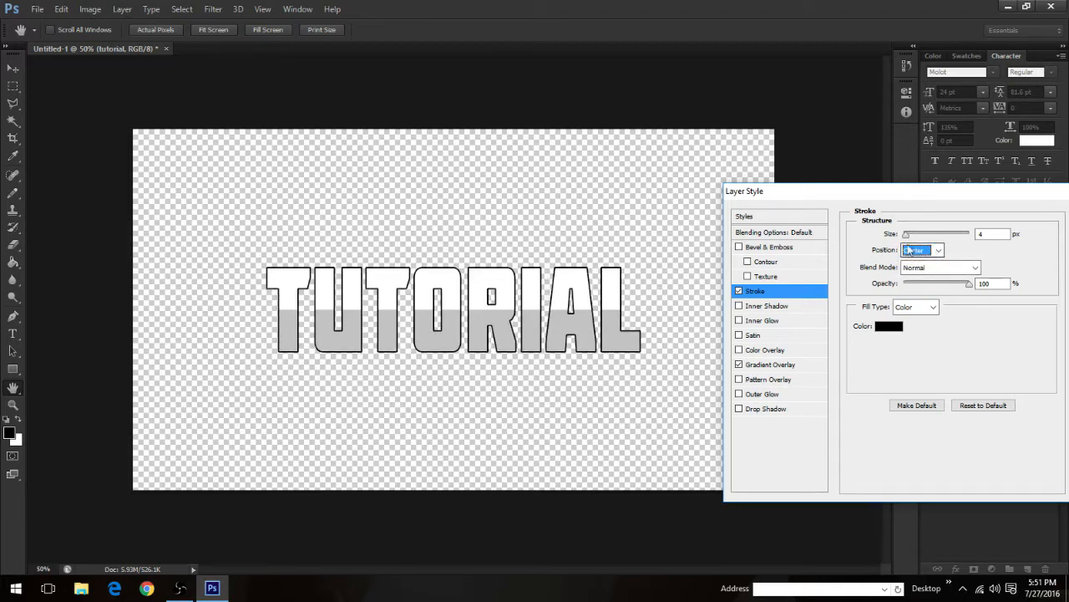
key("shift+Tab")
type("6")
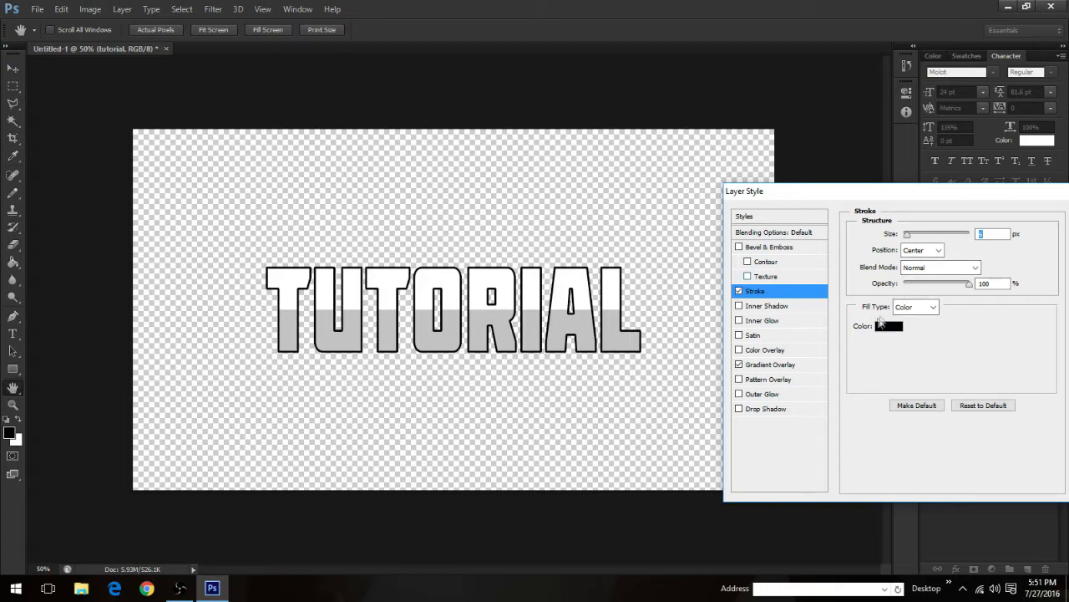
Step: Add an Inner Glow to the text with 100% opacity, a size of about 13 px and a slight choke
left_click(738, 248)
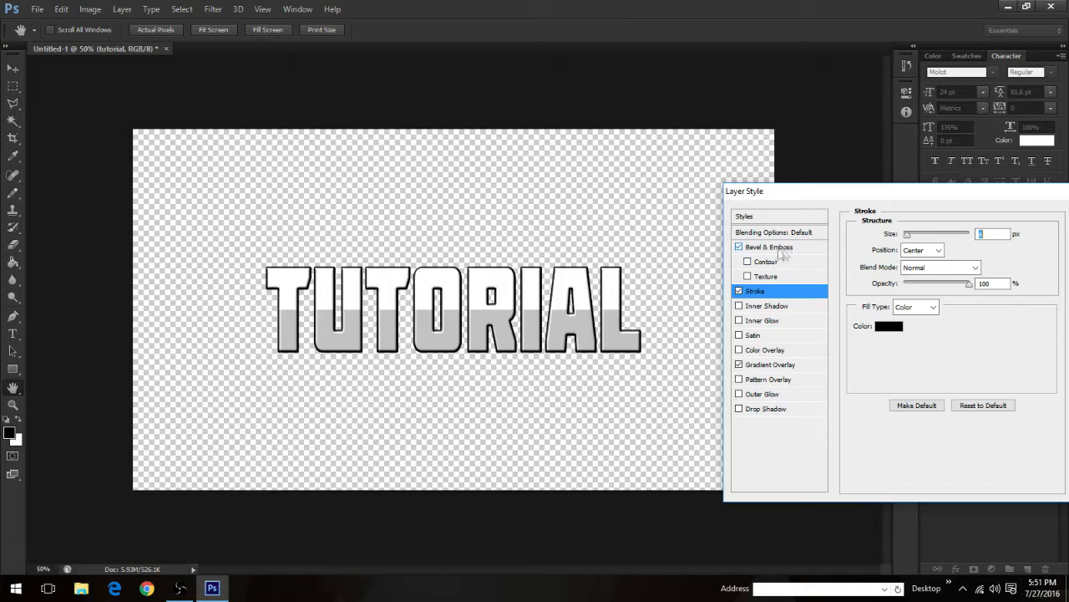
left_click(739, 247)
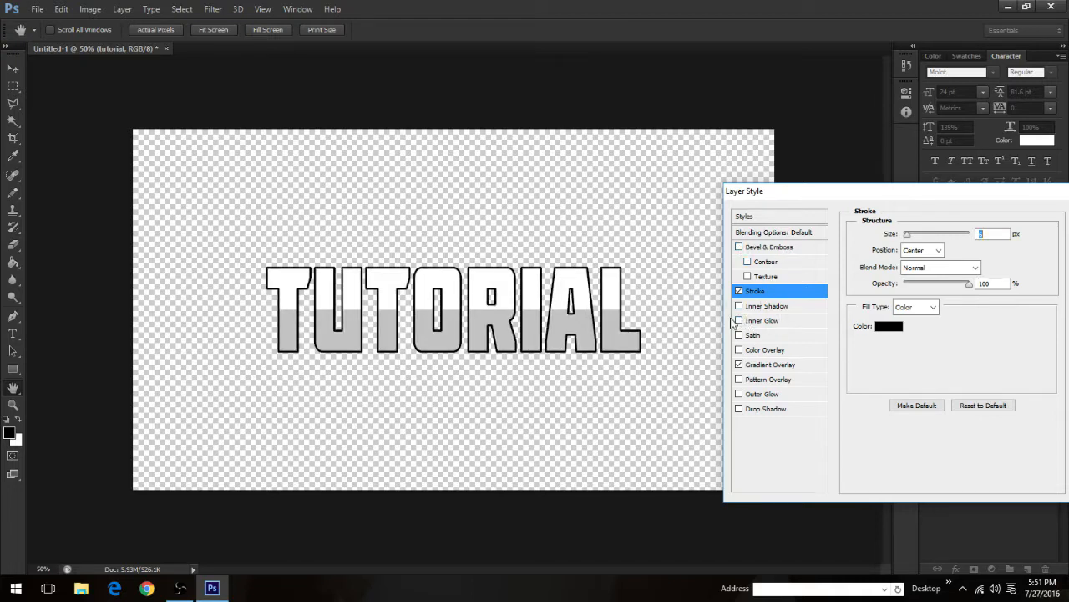
left_click(739, 321)
left_click(794, 325)
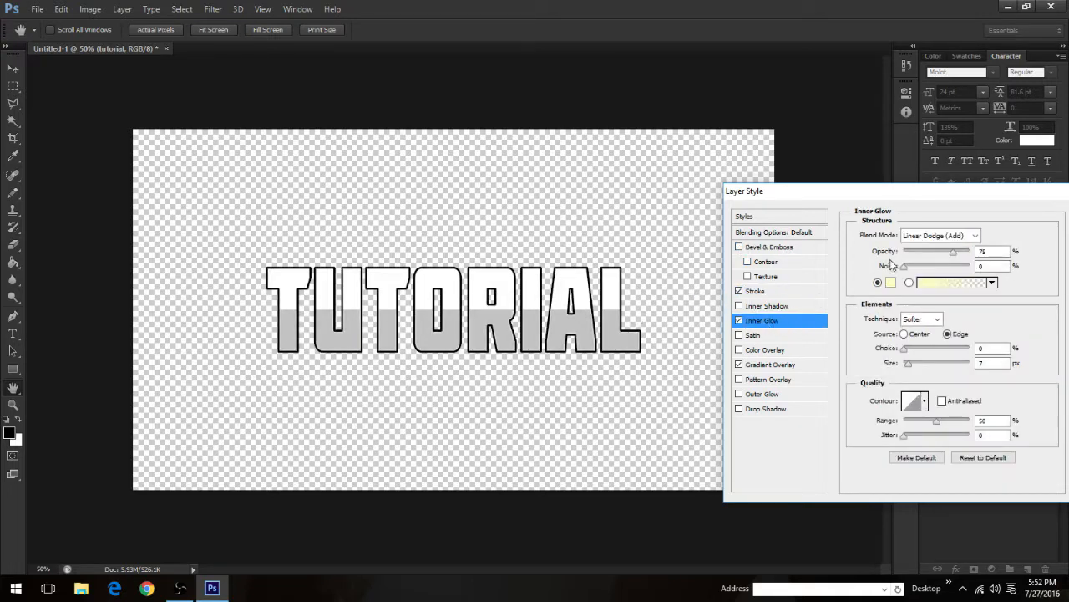
left_click_drag(953, 253, 1001, 253)
mouse_move(909, 364)
left_mouse_down()
mouse_move(929, 367)
mouse_move(914, 370)
left_mouse_up()
left_click(899, 350)
mouse_move(910, 369)
left_mouse_down()
mouse_move(930, 366)
mouse_move(910, 374)
left_mouse_up()
left_click(906, 353)
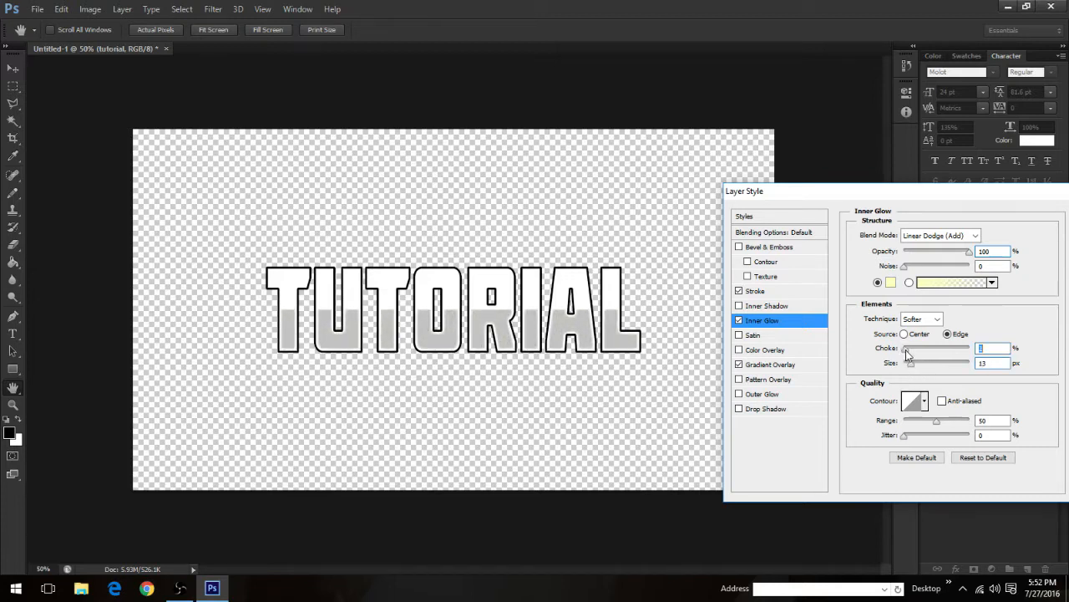
Step: Lower the Inner Glow opacity to about 21%, enlarge its size, and reduce the Gradient Overlay opacity to about 15%
mouse_move(919, 355)
left_mouse_down()
mouse_move(968, 354)
mouse_move(908, 365)
left_mouse_up()
left_click_drag(967, 251, 917, 371)
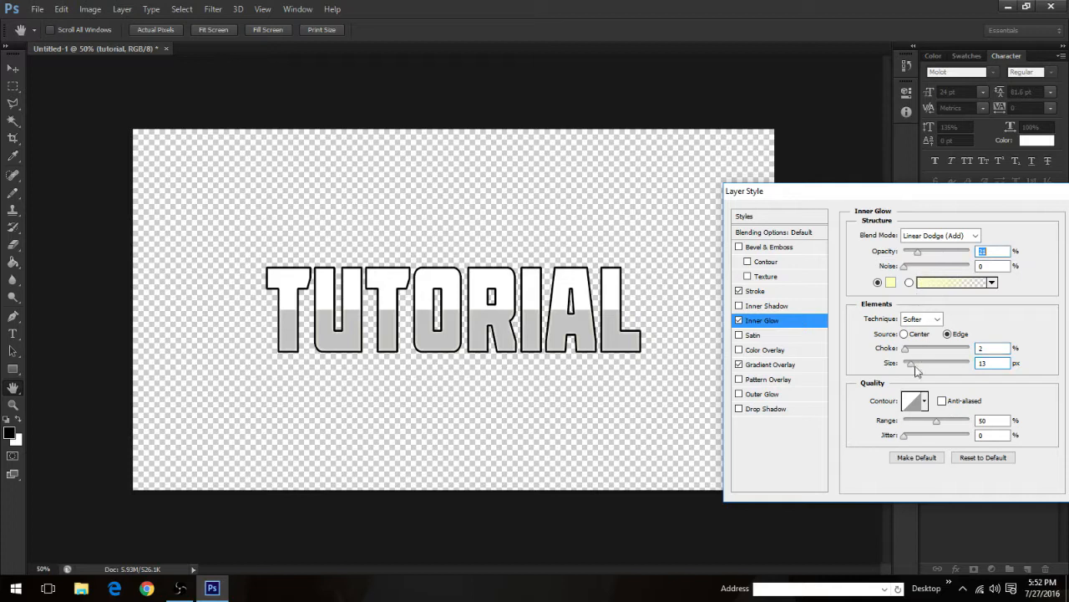
left_click(917, 366)
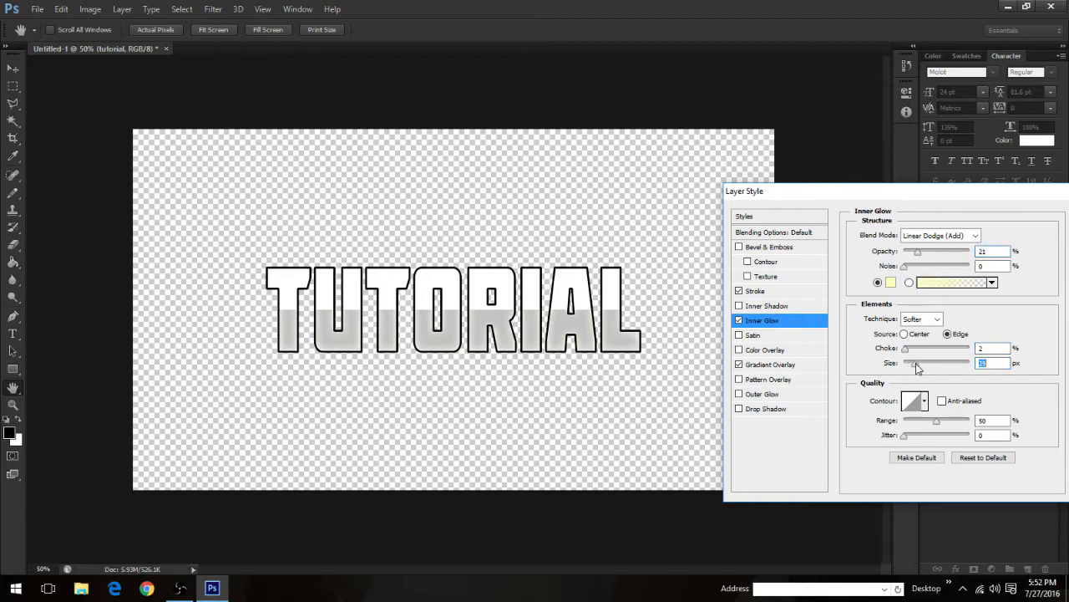
left_click(782, 368)
left_click_drag(922, 255, 916, 257)
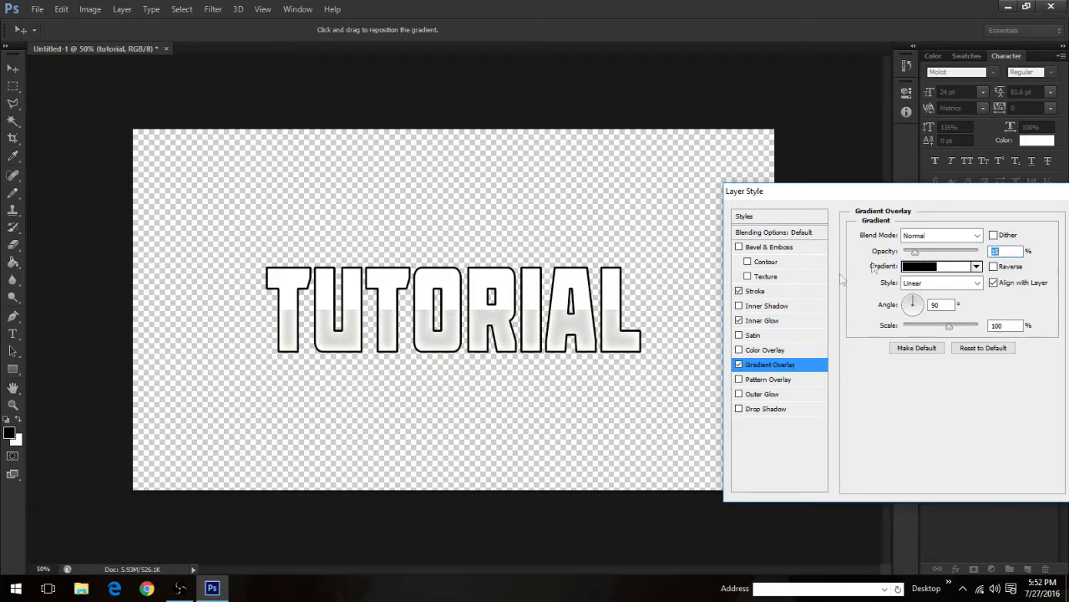
Step: Add an Inner Bevel to the text with 1% depth, 250 px size and maximum softening
left_click(740, 247)
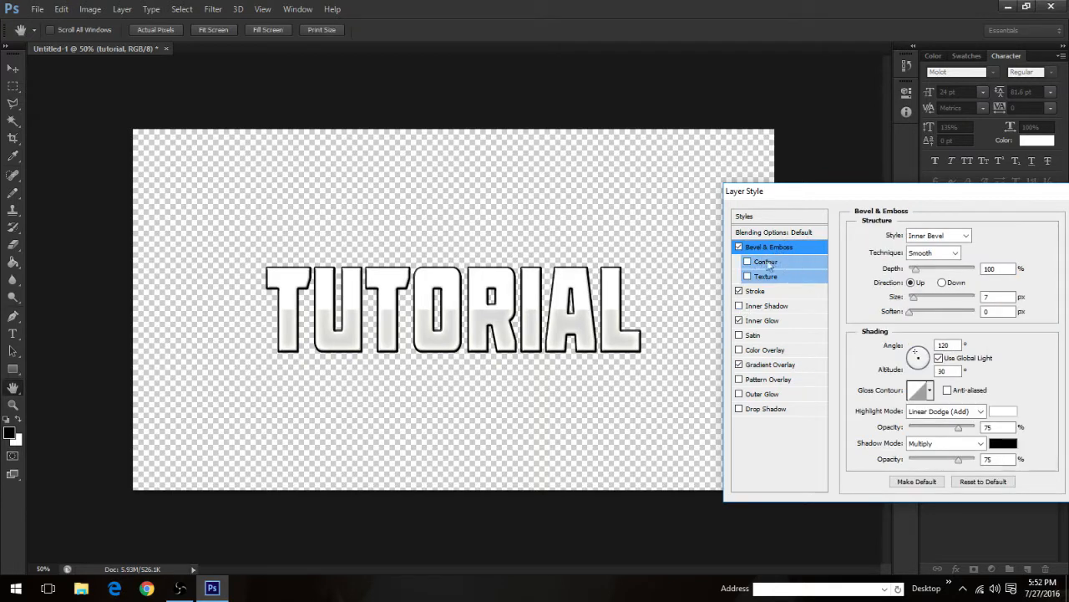
left_click_drag(919, 268, 980, 300)
left_click_drag(910, 312, 974, 314)
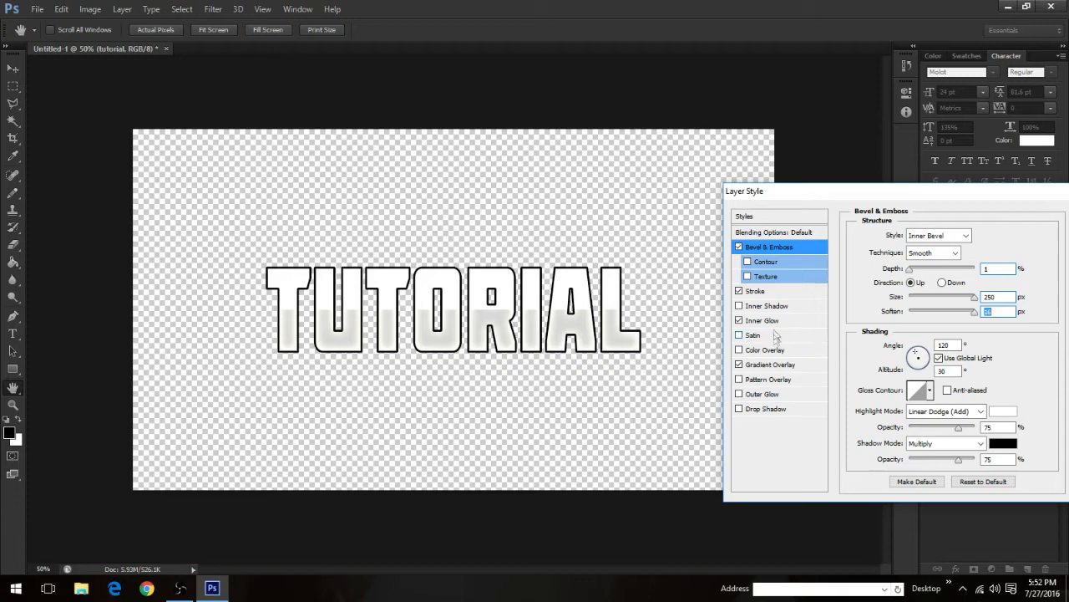
Step: Add an enlarged Drop Shadow with 100% opacity, 0 px distance and about 34% spread, and apply the layer style
left_click(740, 410)
left_click(764, 410)
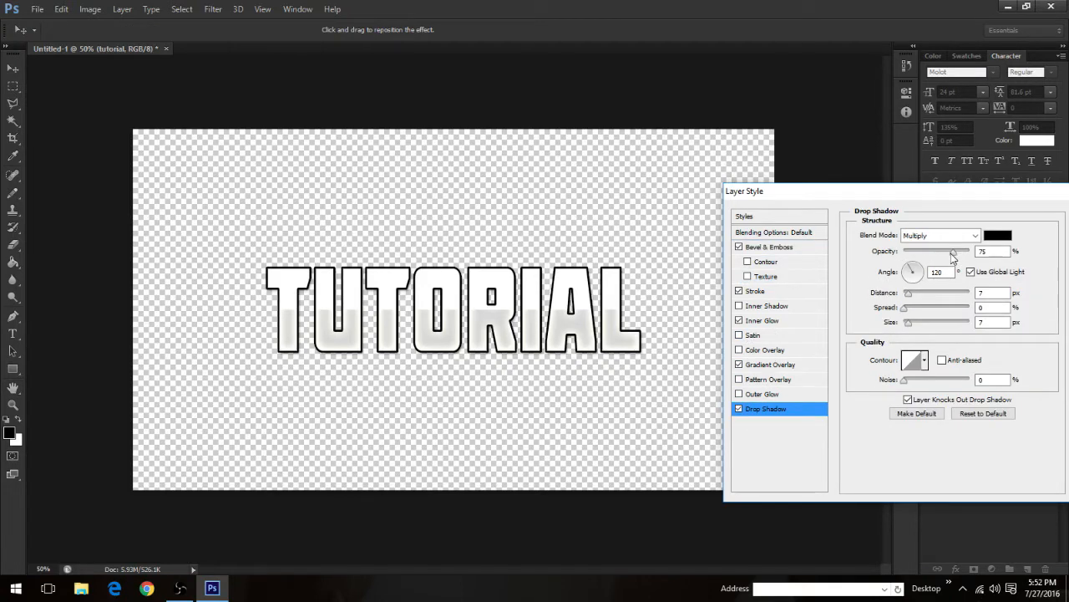
left_click_drag(955, 252, 973, 256)
left_click_drag(909, 294, 917, 328)
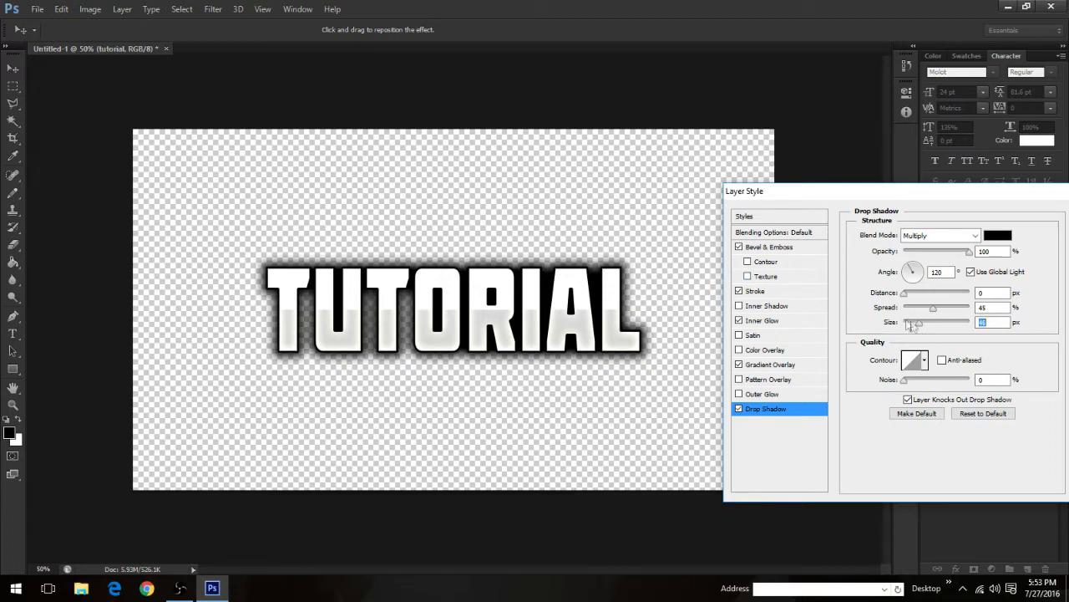
left_click_drag(935, 308, 917, 324)
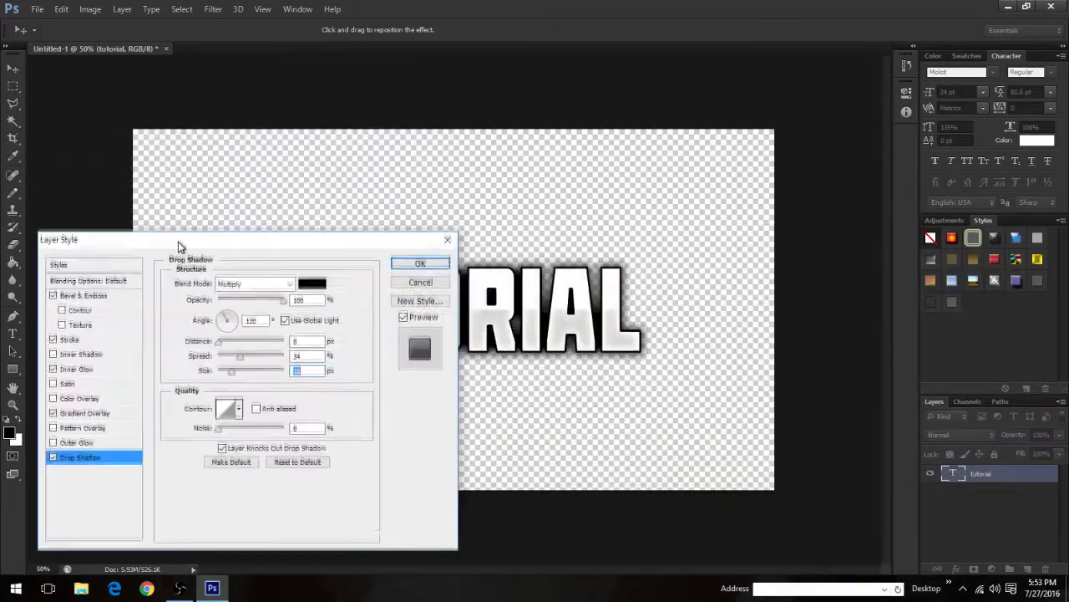
left_click(429, 258)
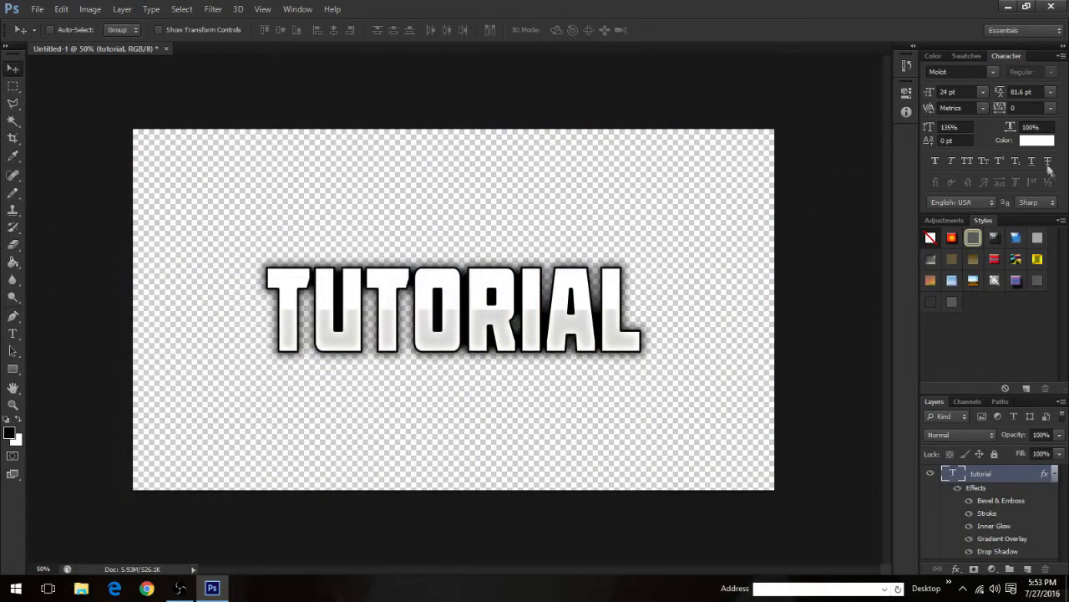
Step: Recolour the TUTORIAL text turquoise (00ffea)
left_click(1037, 140)
left_click_drag(802, 235, 811, 277)
left_click_drag(779, 206, 825, 164)
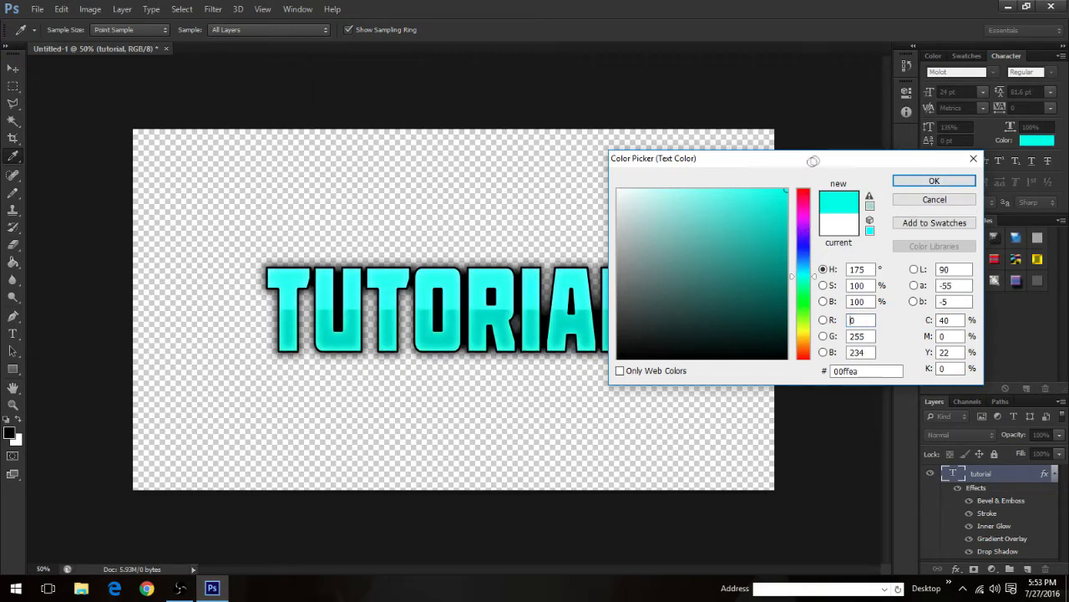
left_click(932, 180)
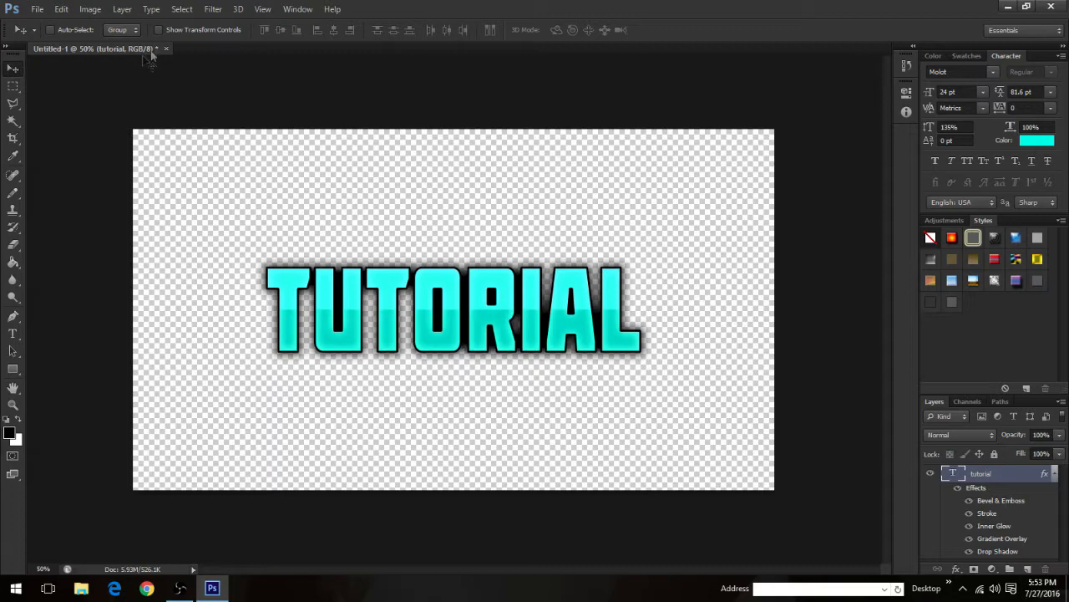
Step: Save the graphic to the Desktop as a PNG named Text, with smallest compression and no interlacing
left_click(36, 10)
left_click(71, 172)
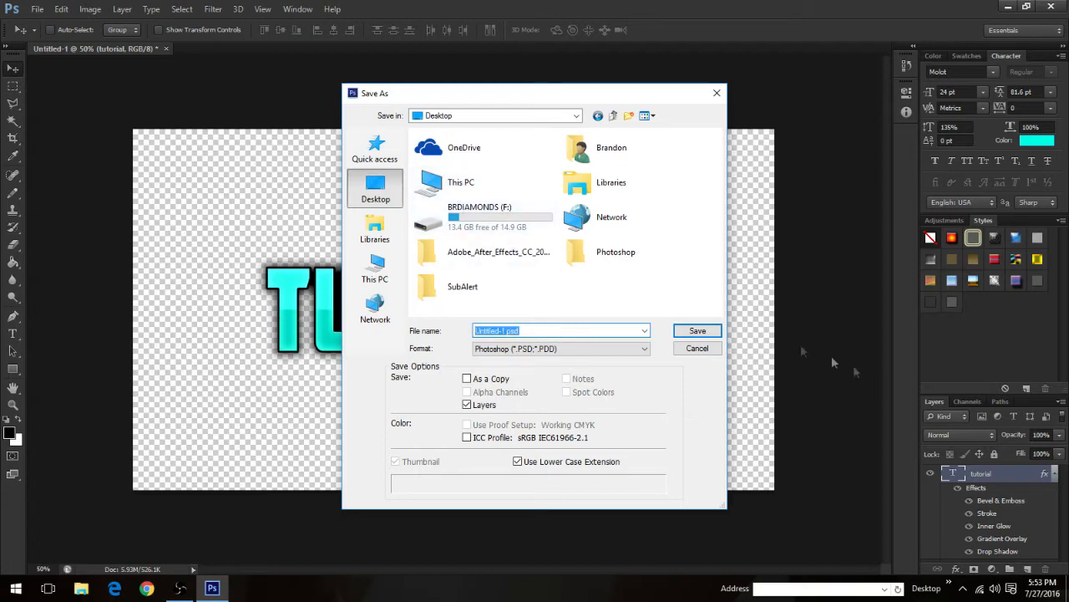
left_click_drag(557, 331, 266, 317)
key("BackSpace")
type("Text")
left_click(535, 348)
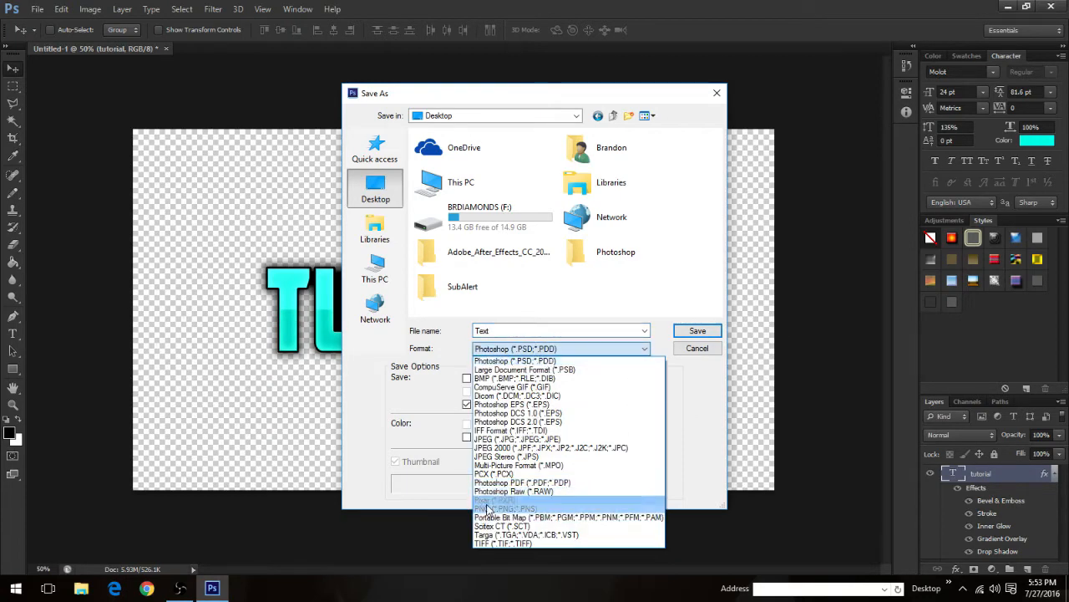
left_click(493, 508)
left_click(702, 330)
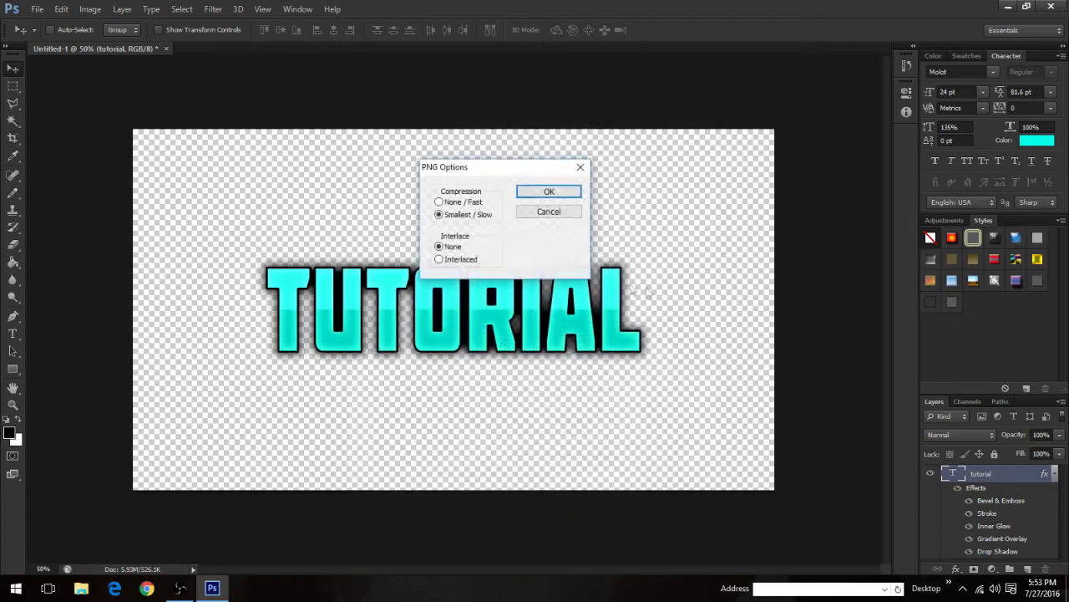
left_click(549, 192)
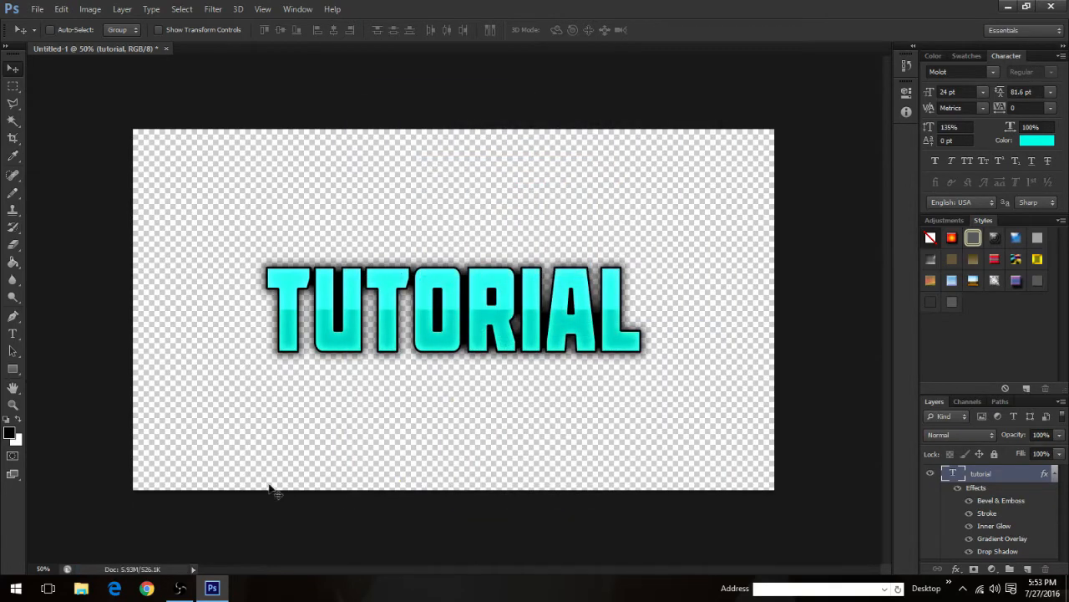
Step: Place Text.png beside the program shortcuts on the desktop and try to launch After Effects
left_click(1009, 8)
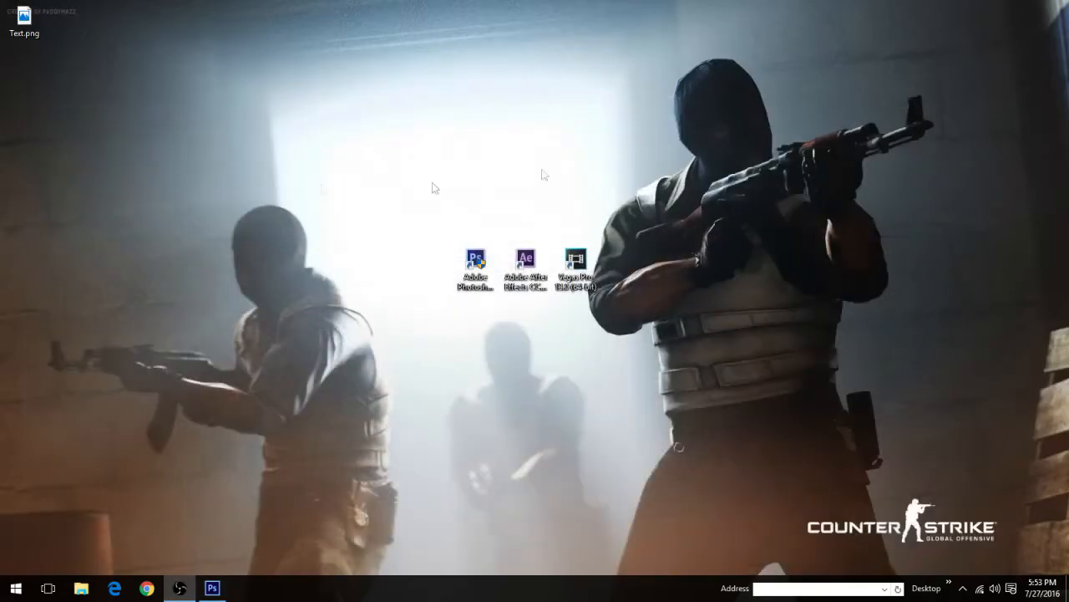
left_click_drag(24, 19, 426, 265)
double_click(526, 266)
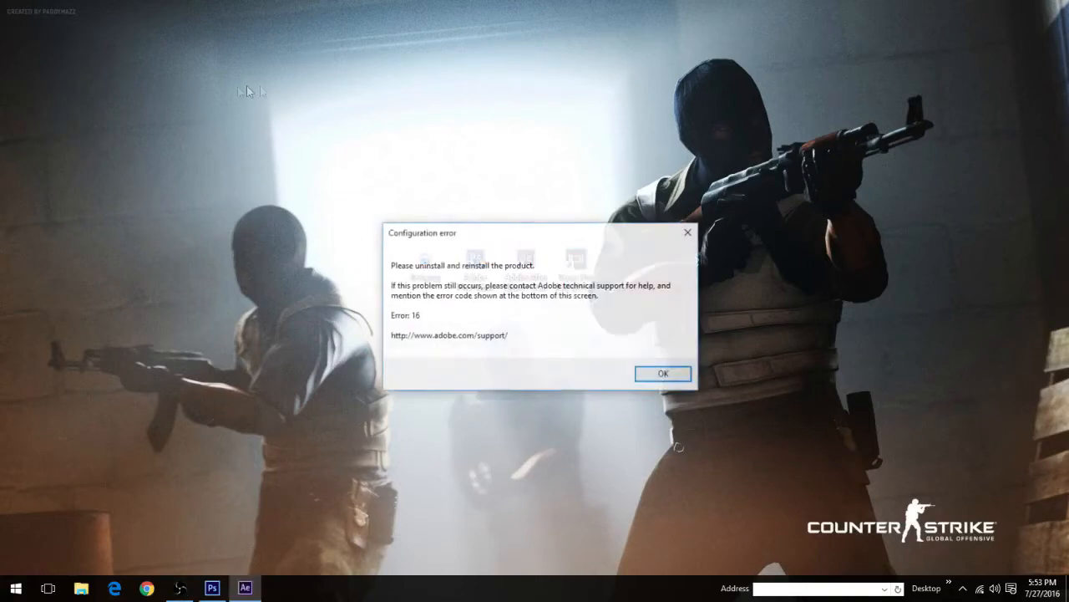
left_click(661, 374)
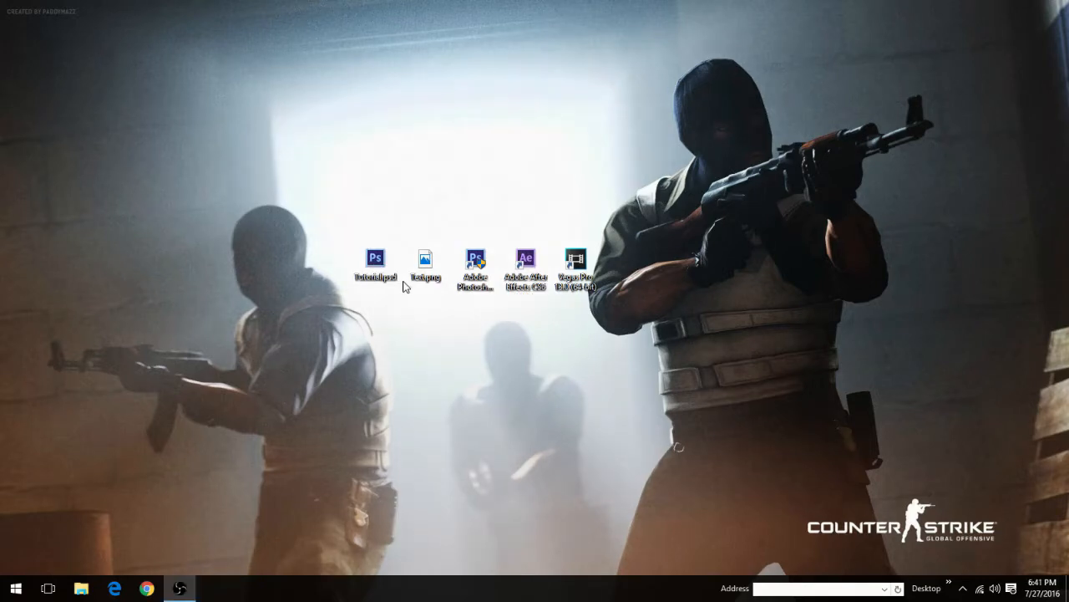
Step: Open Text.png from the desktop to check the exported graphic, and close the viewer
double_click(422, 269)
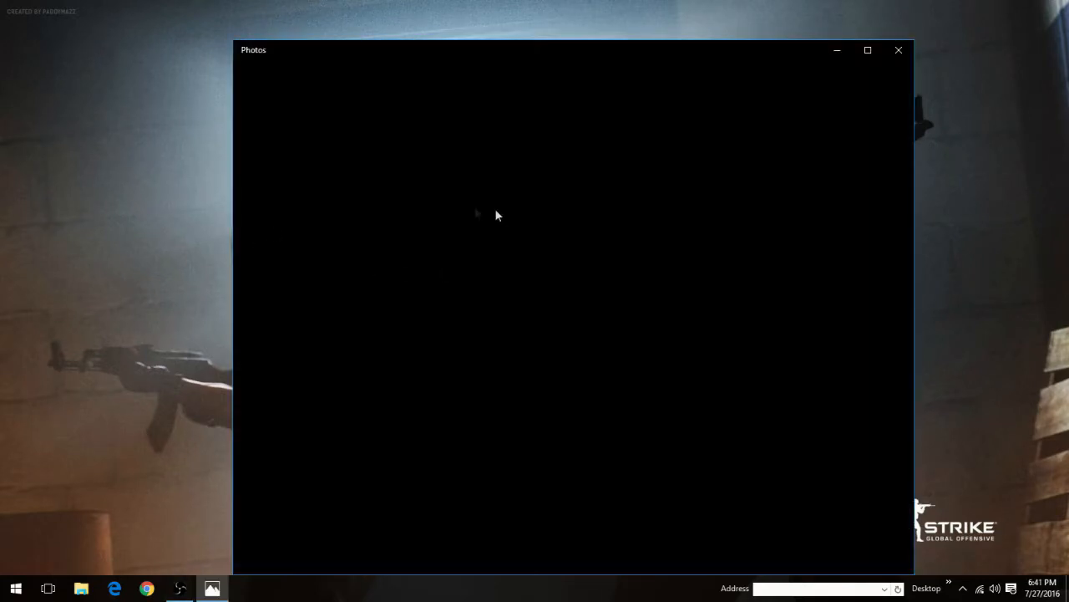
left_click_drag(442, 52, 342, 46)
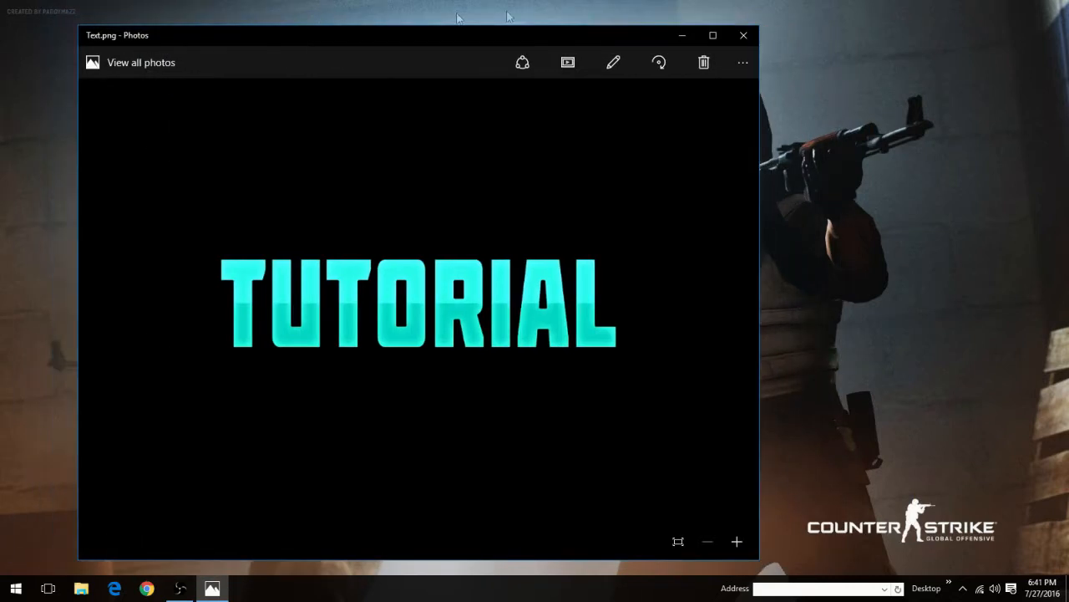
left_click(742, 34)
Step: Launch After Effects and close its welcome screen
left_click(503, 220)
double_click(536, 269)
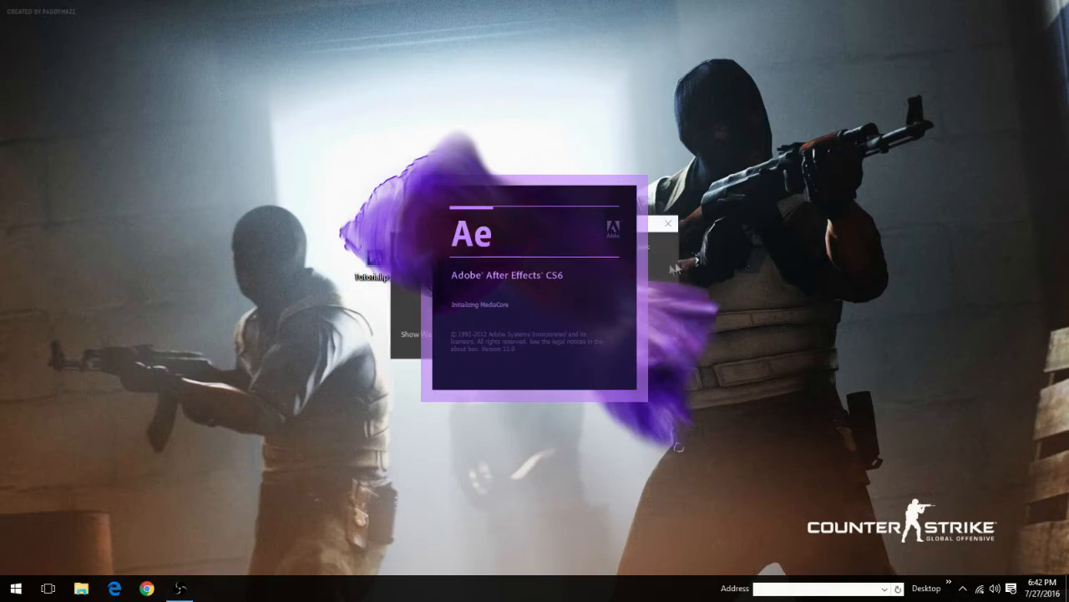
left_click(464, 340)
left_click(639, 341)
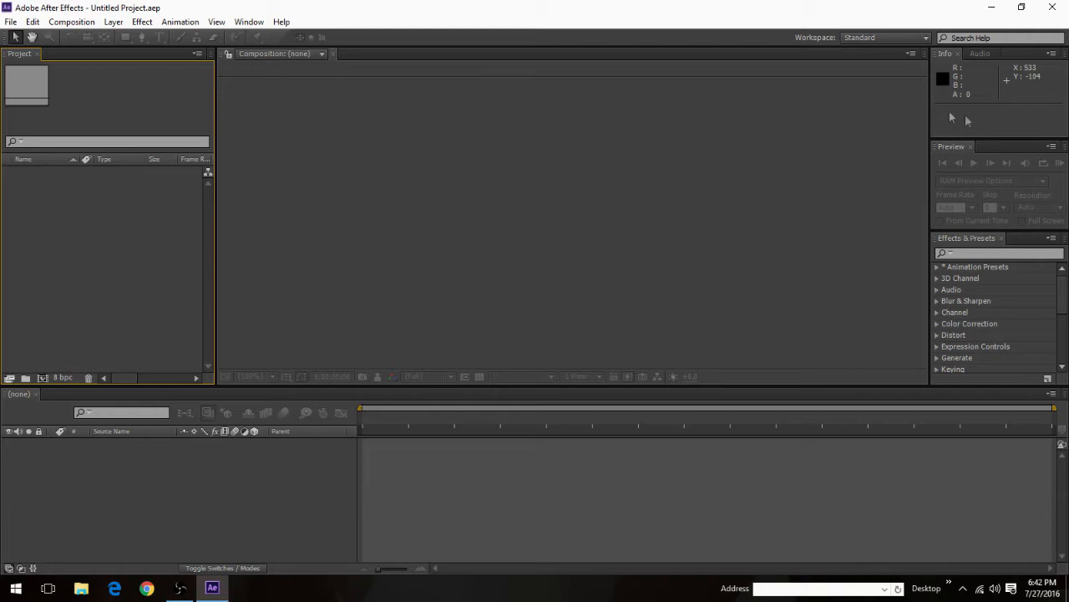
left_click(983, 63)
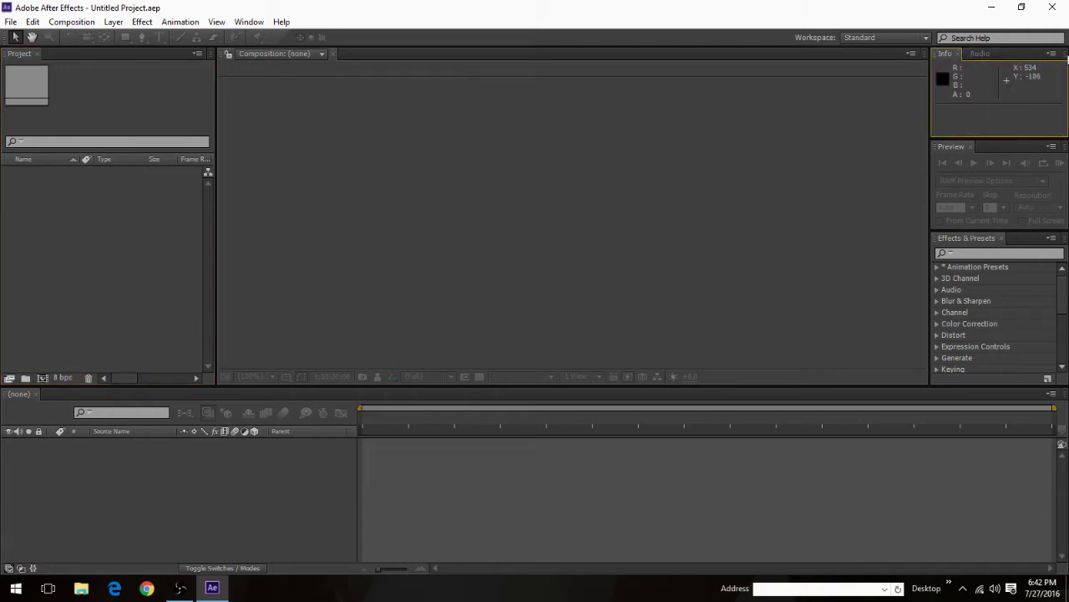
left_click(980, 56)
left_click(946, 55)
Step: Import Text.png from the desktop into the After Effects project and maximise the program window again
left_click_drag(239, 7, 500, 40)
left_click_drag(406, 33, 579, 23)
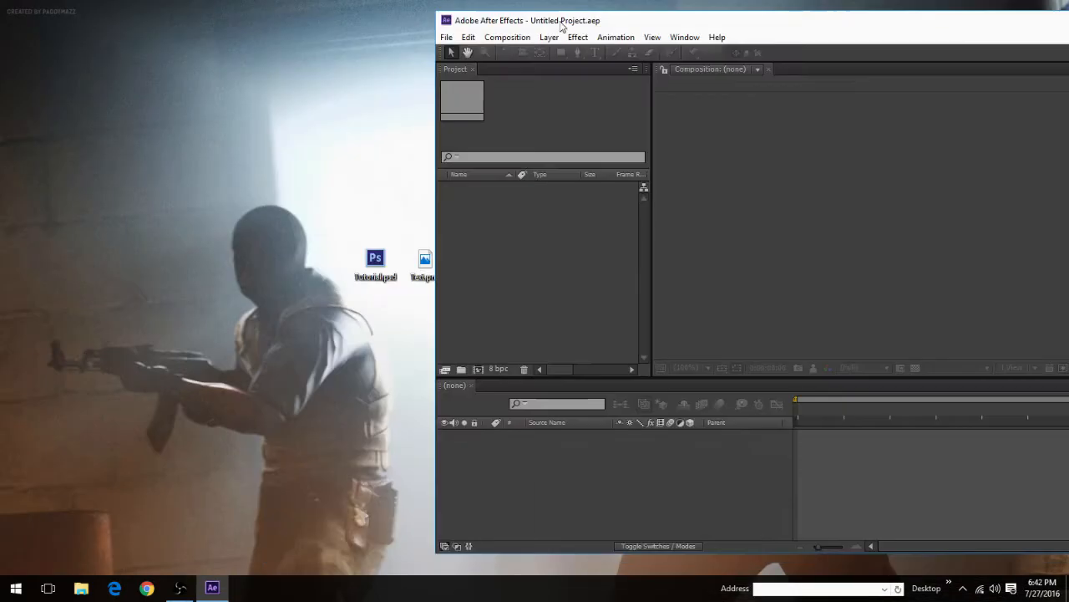
left_click_drag(425, 262, 485, 249)
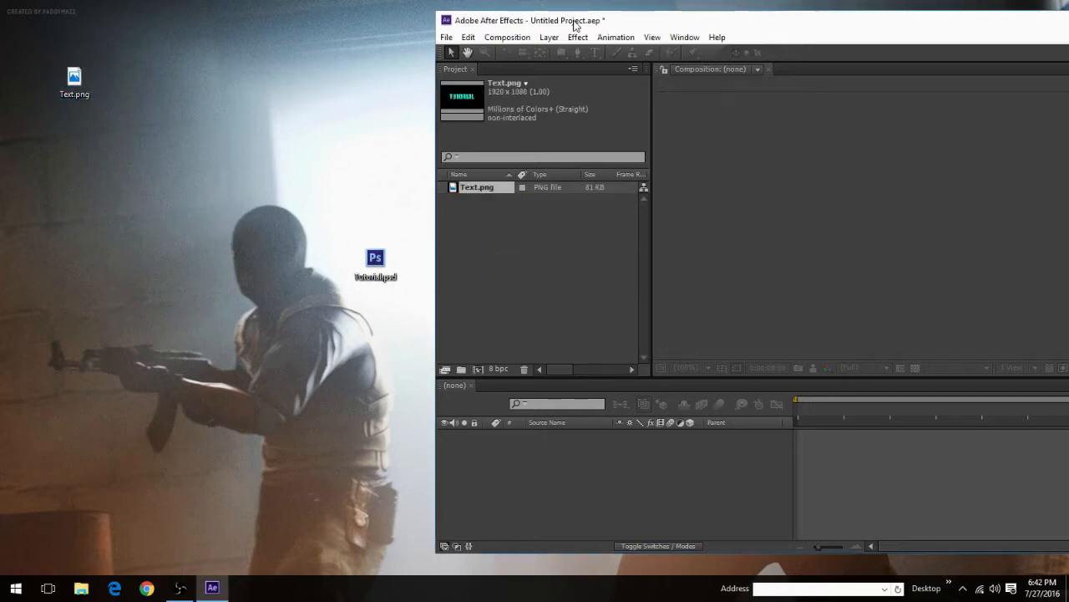
left_click_drag(574, 25, 158, 4)
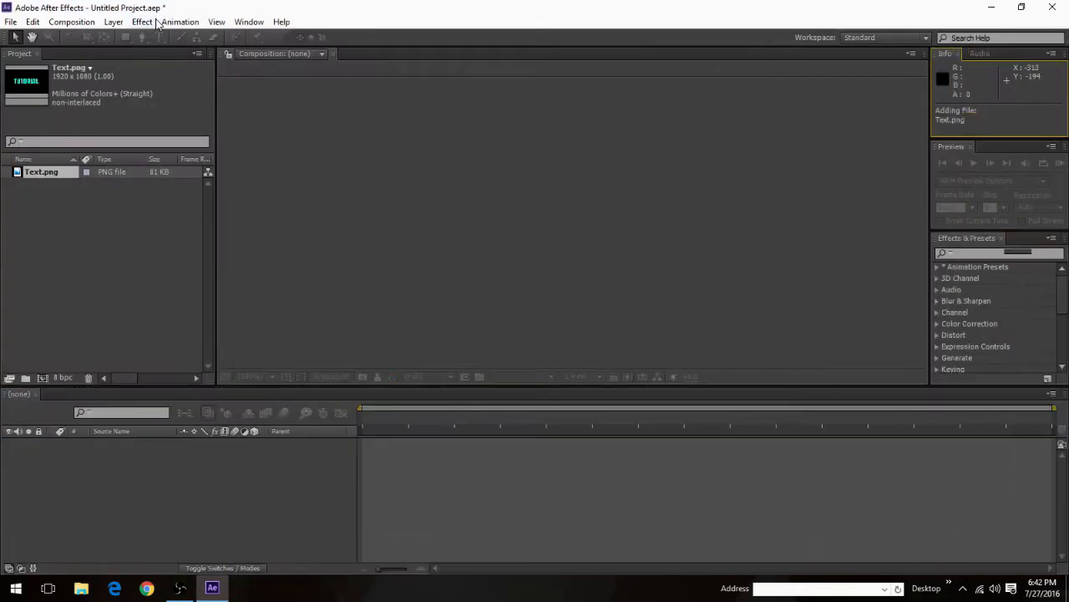
Step: Create a 1920 x 1080 composition named Tutorial with a frame rate of 60 frames per second
left_click(11, 22)
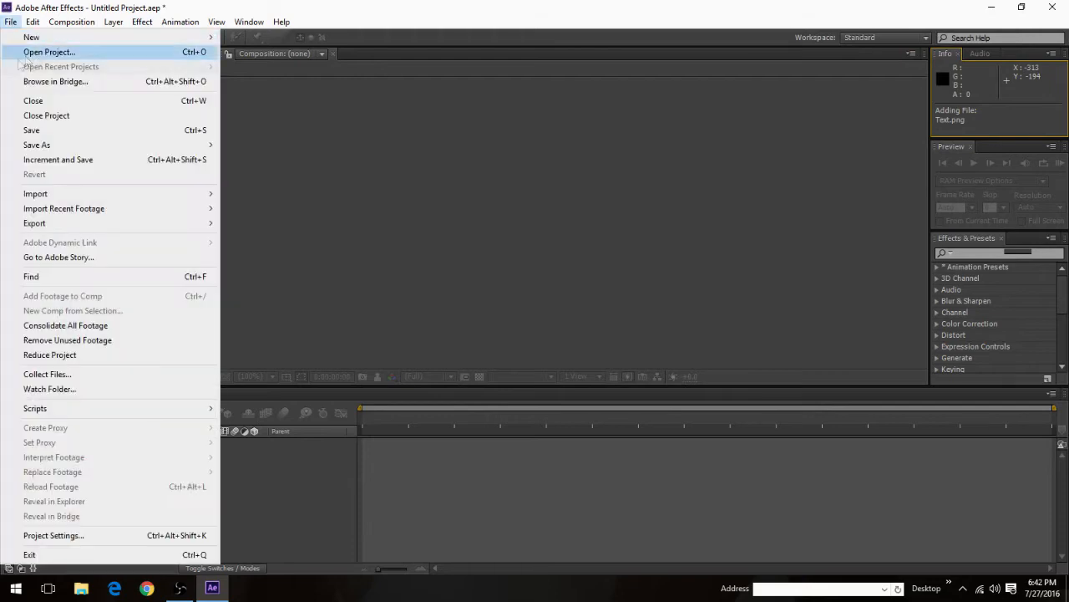
left_click(84, 36)
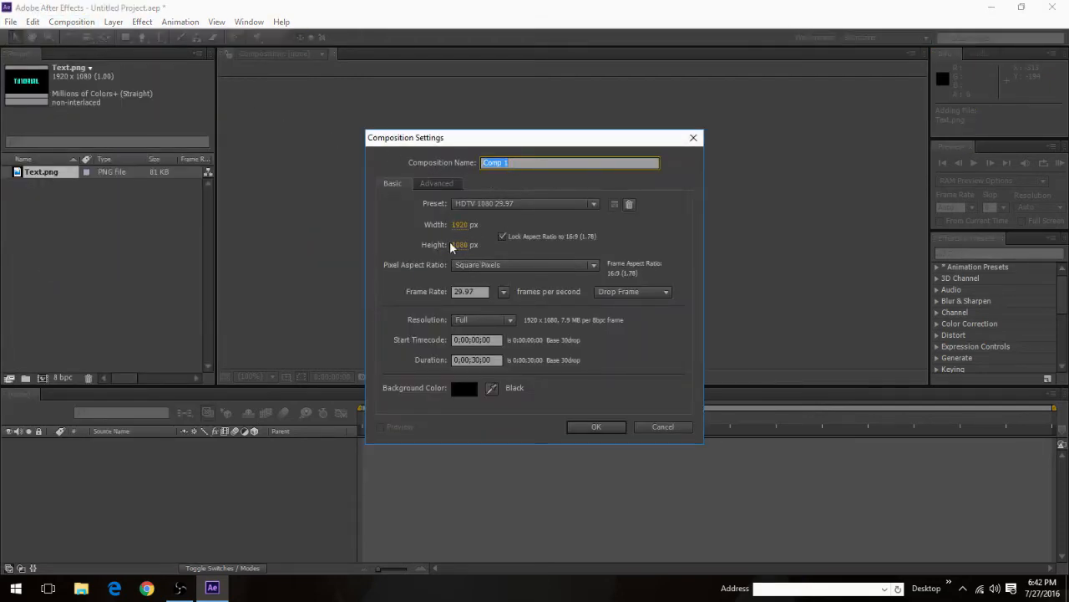
left_click(465, 291)
type("60.00")
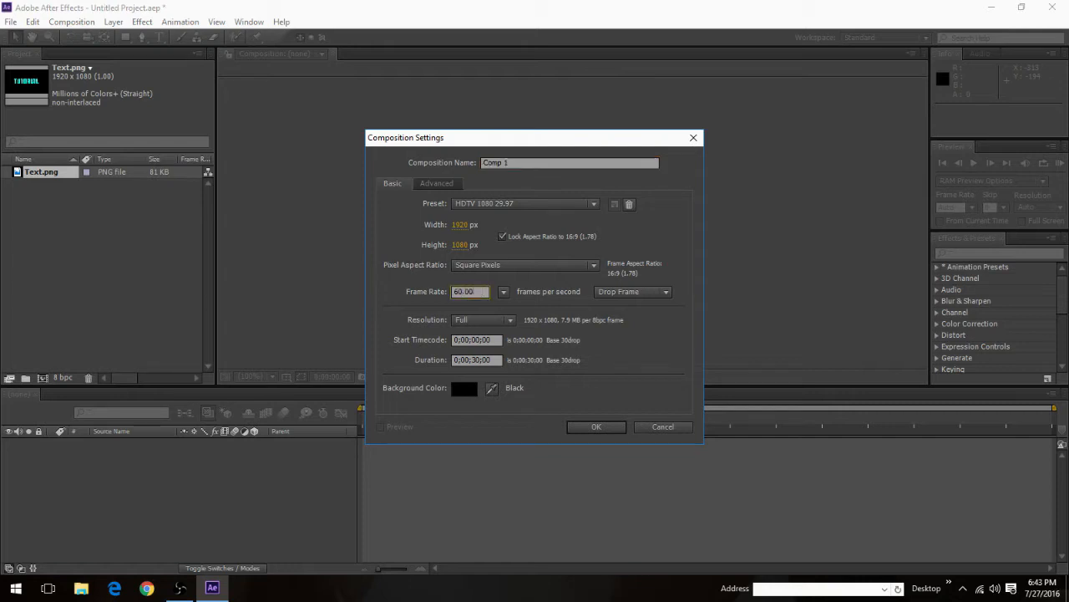
left_click(427, 277)
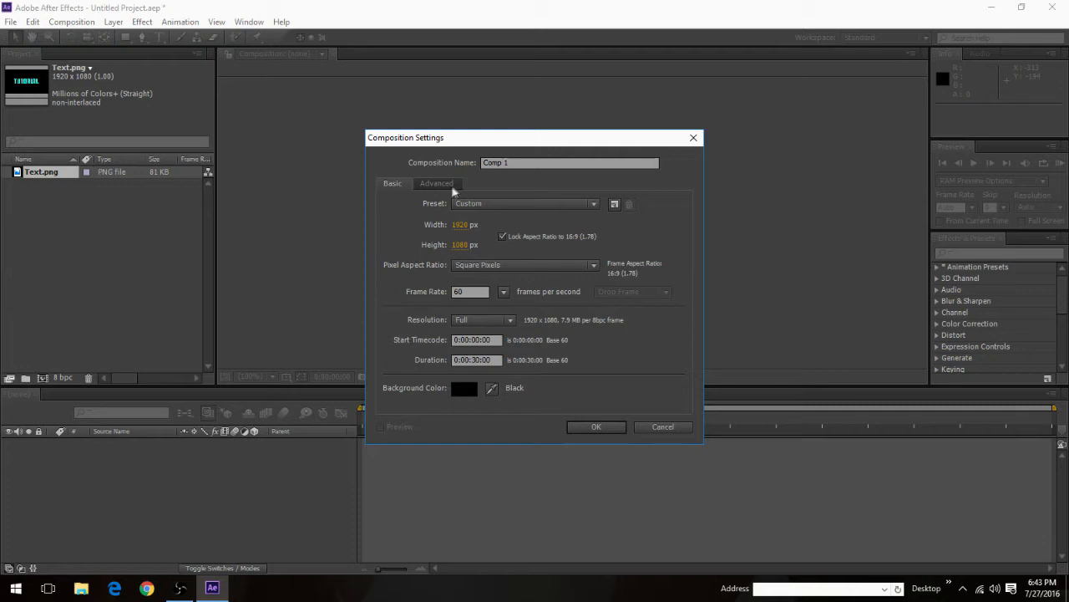
left_click(436, 183)
left_click(397, 184)
left_click(490, 163)
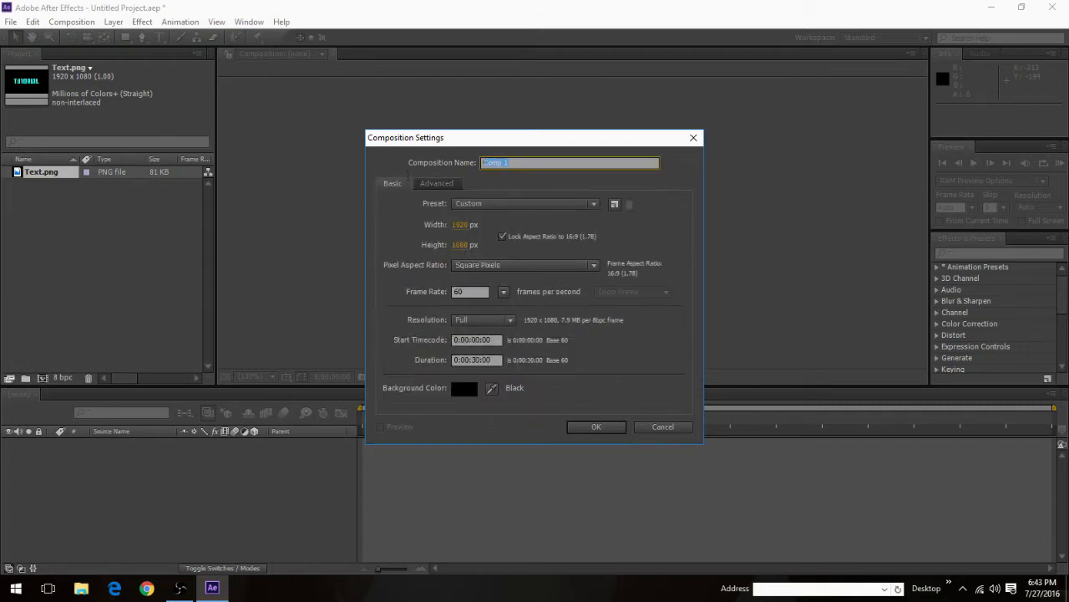
type("Tutorial")
left_click(603, 432)
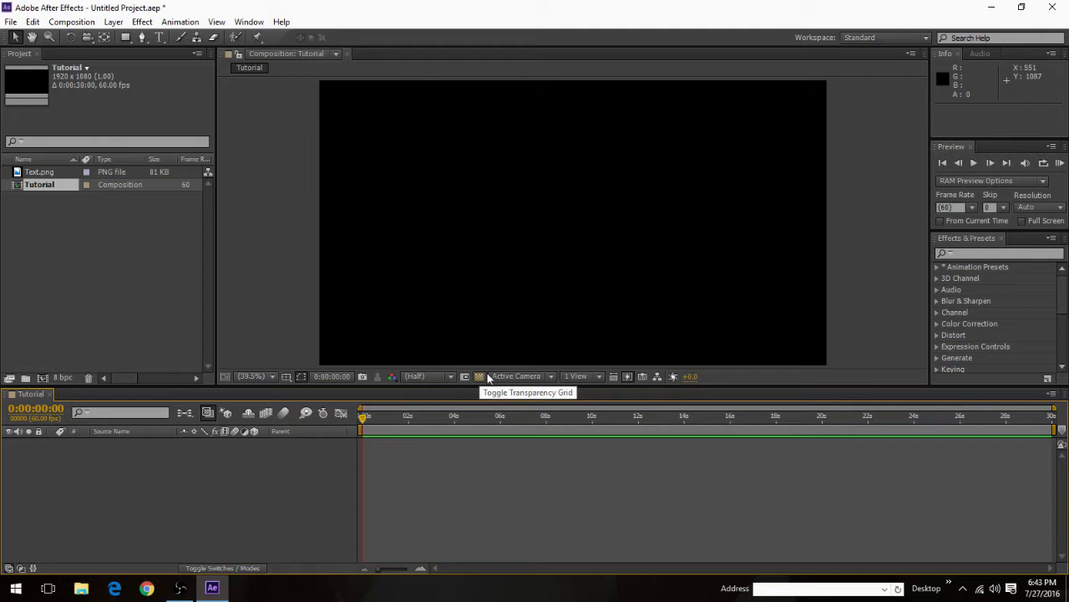
Step: Turn on the transparency grid and add Text.png to the centre of the Tutorial composition
left_click(479, 376)
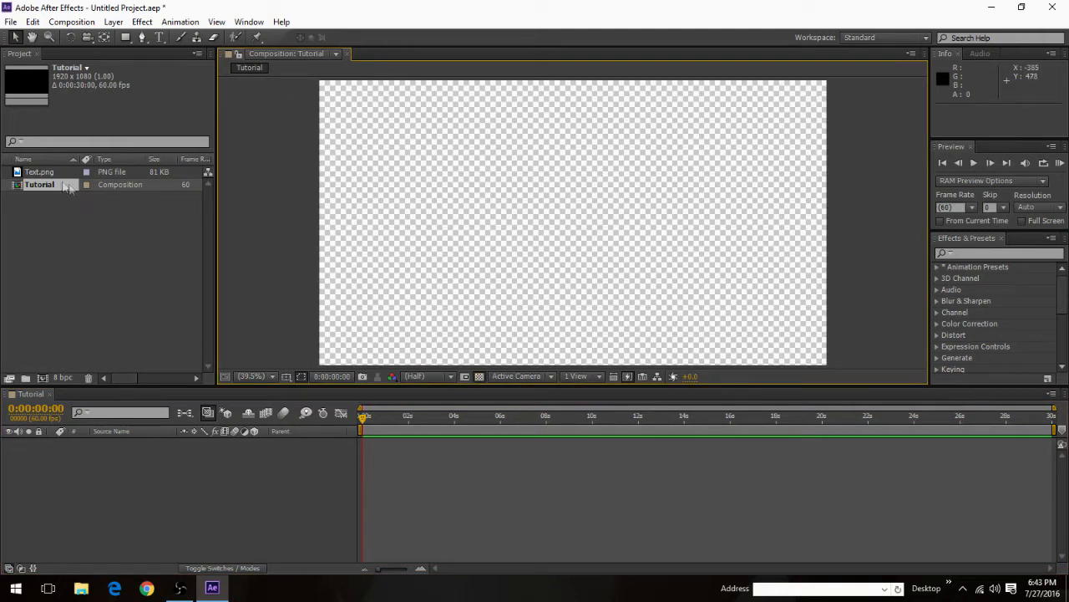
left_click_drag(40, 173, 572, 228)
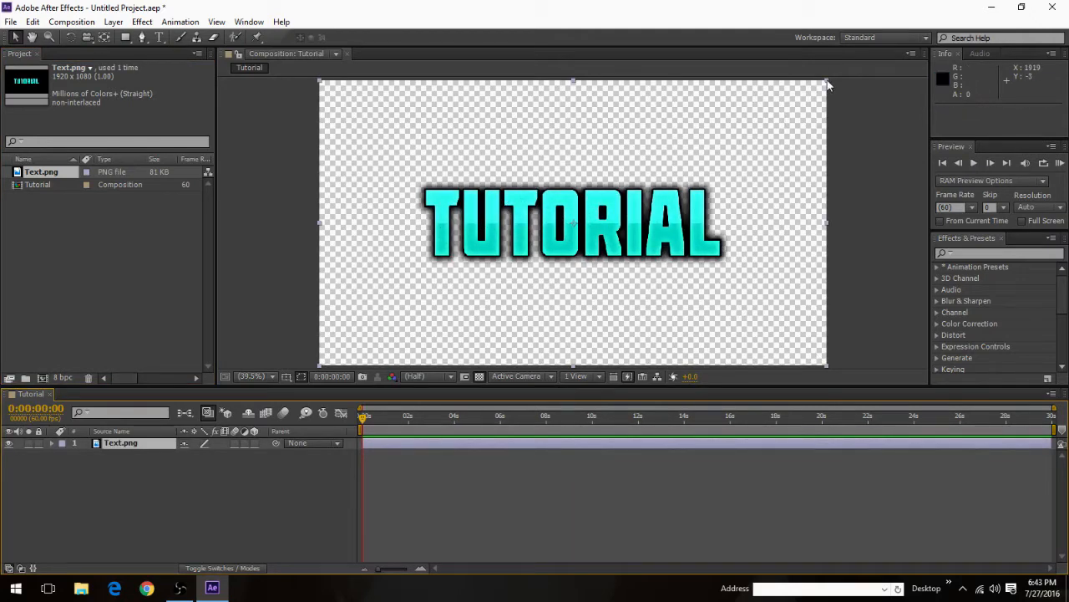
scroll(730, 199, "down", 3)
scroll(714, 206, "up", 2)
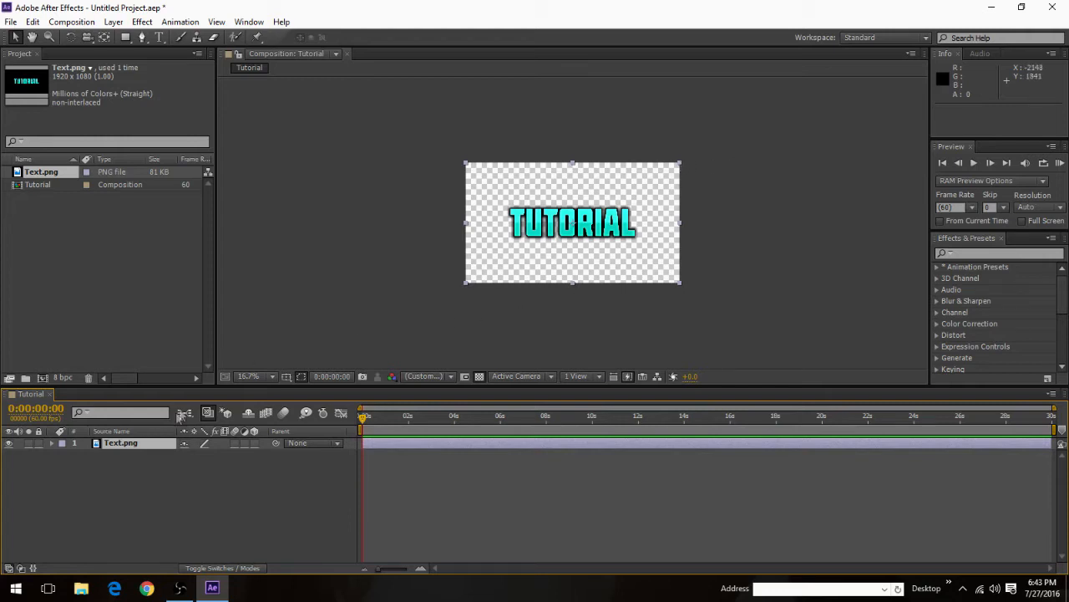
Step: Expand the Transform properties of the Text.png layer and keep the layer selected in the composition
left_click(52, 443)
left_click(681, 170)
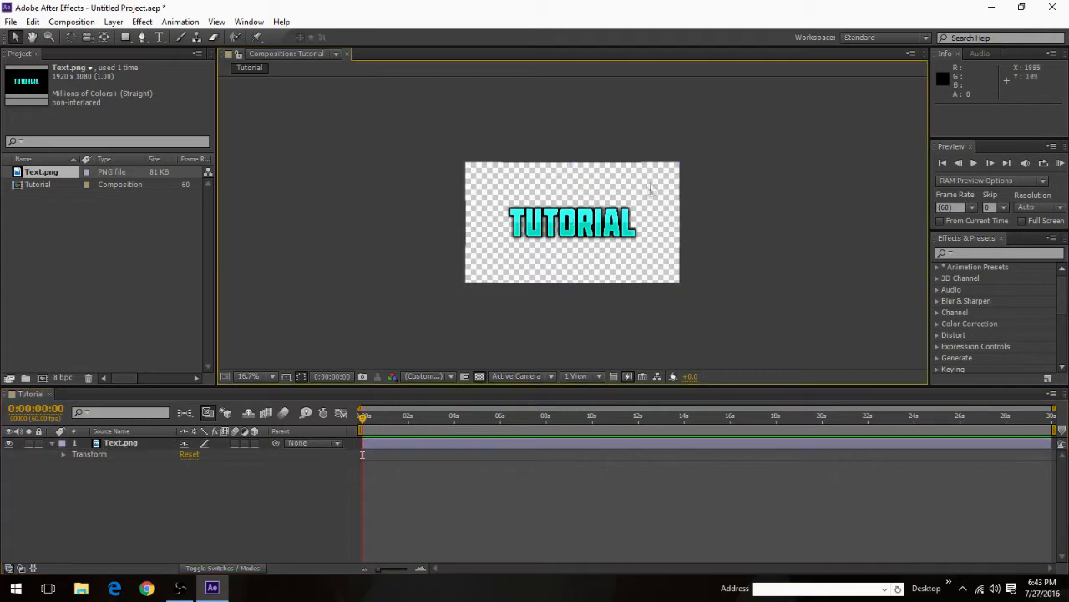
left_click(575, 240)
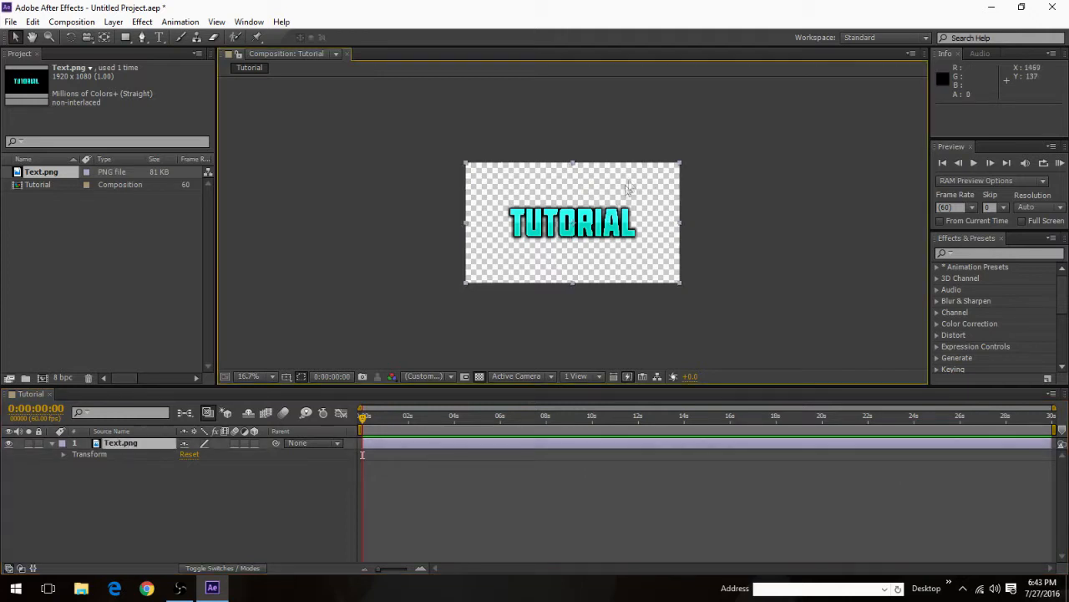
left_click(681, 168)
left_click(624, 205)
left_click(63, 453)
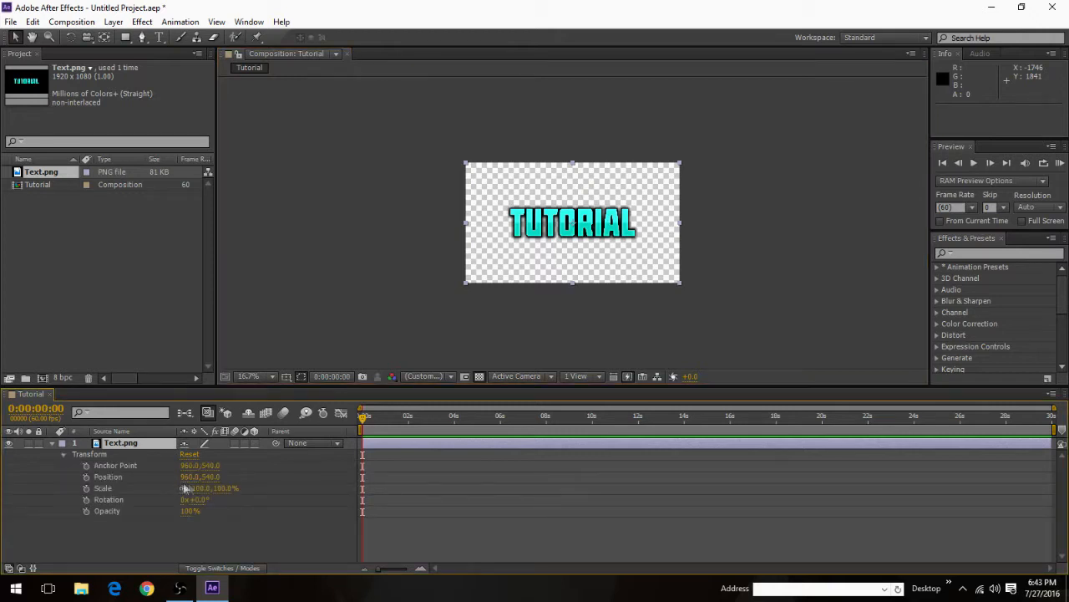
left_click(679, 168)
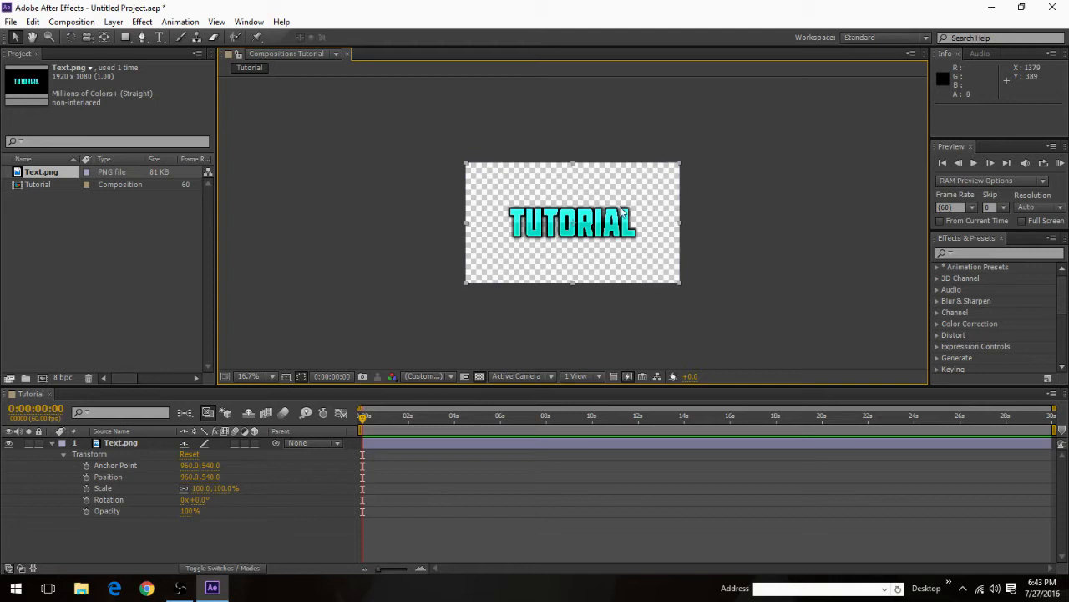
left_click(622, 212)
Step: Scale the Text.png layer down to about 3.8% and start Scale keyframing at 0:00:00:00
left_click_drag(680, 160, 580, 210)
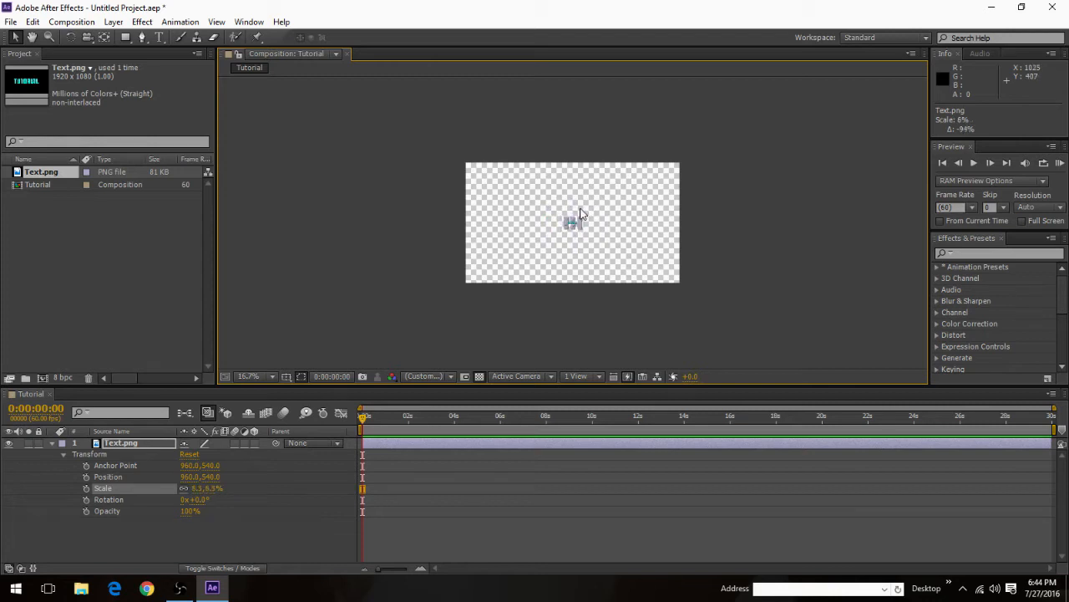
left_click_drag(578, 210, 578, 210)
scroll(578, 227, "up", 8)
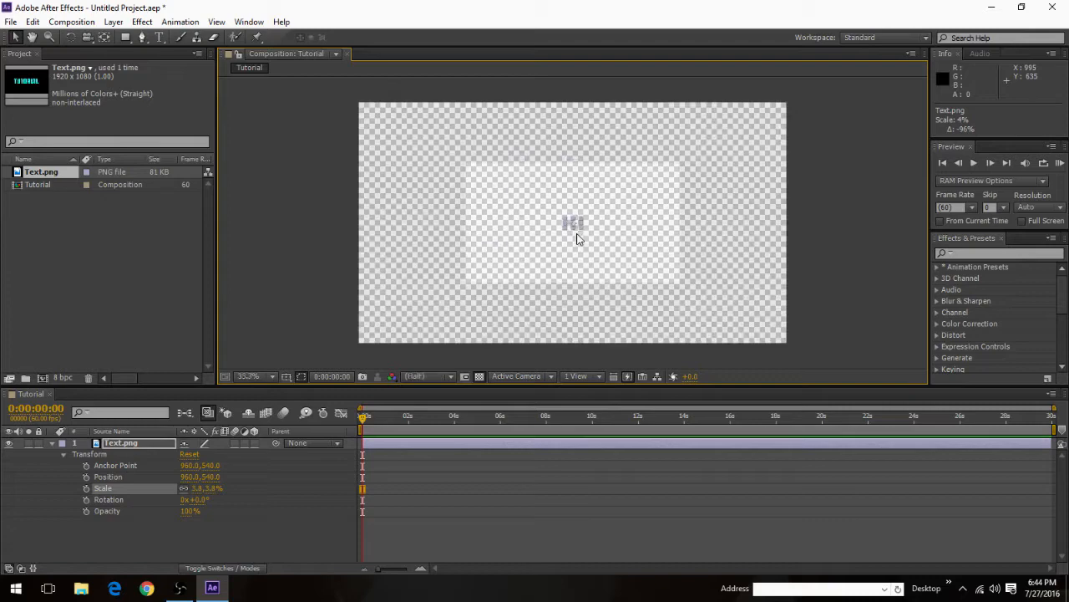
scroll(579, 227, "down", 10)
scroll(578, 228, "down", 3)
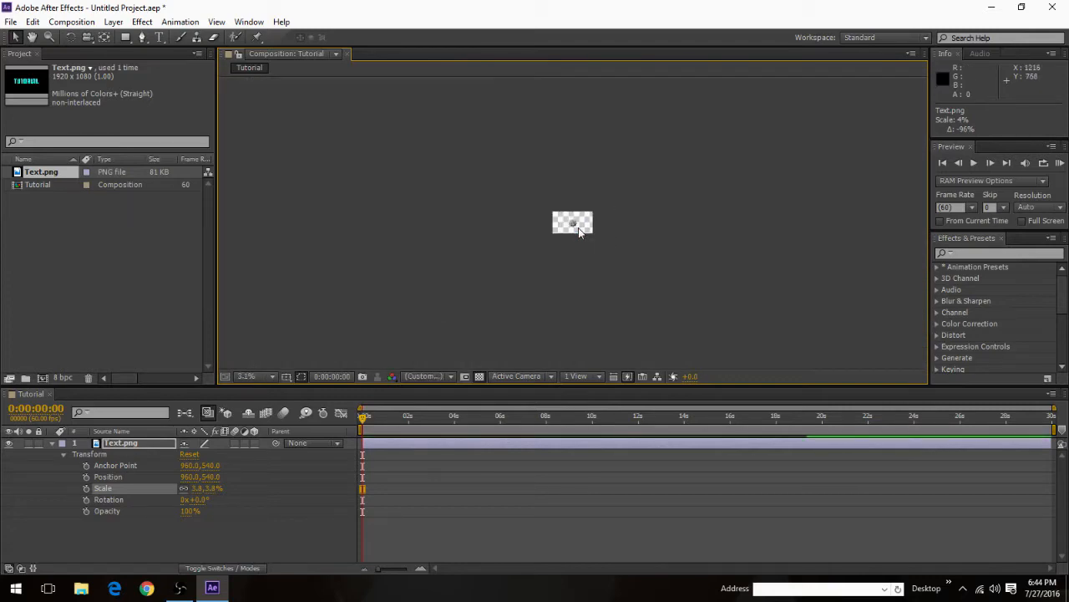
scroll(579, 227, "up", 8)
scroll(570, 223, "down", 4)
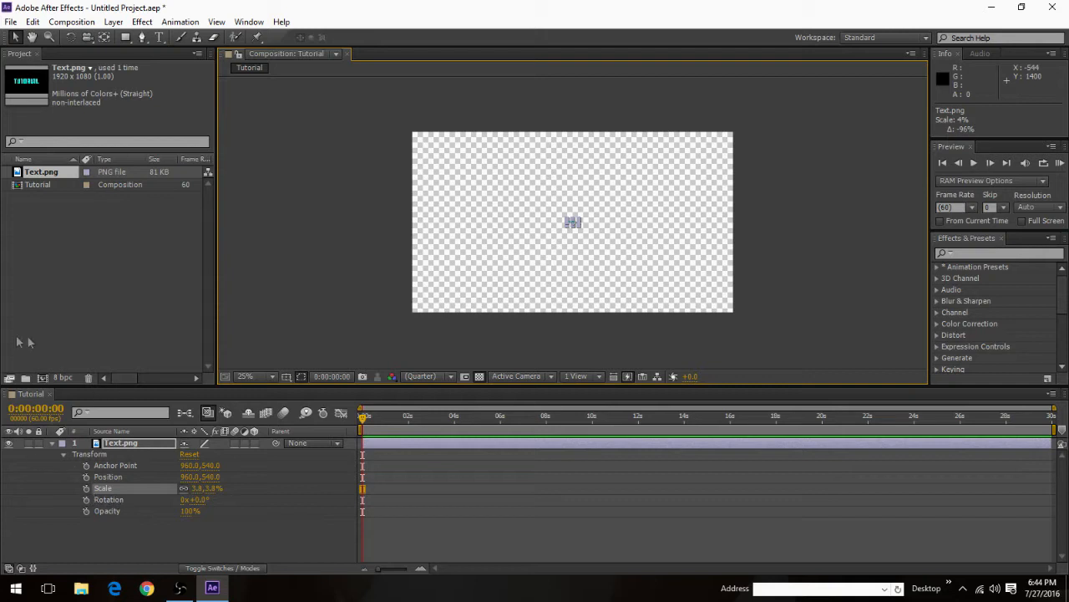
left_click(85, 489)
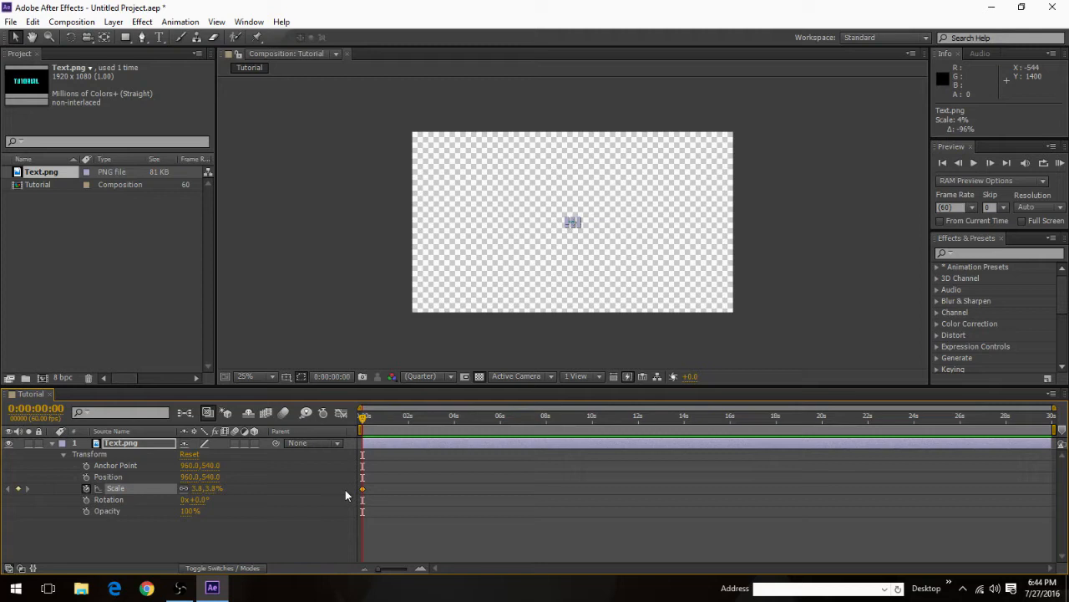
mouse_move(363, 495)
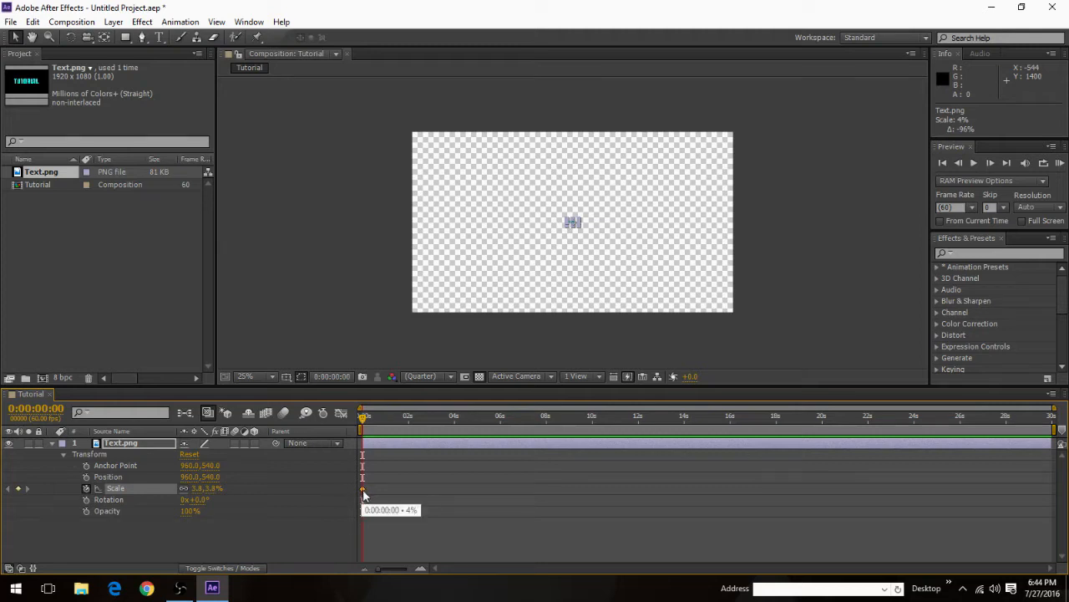
Step: Set the work area from 0:00:00:00 to 0:00:03:57 and trim the composition to it
left_click_drag(365, 417, 455, 430)
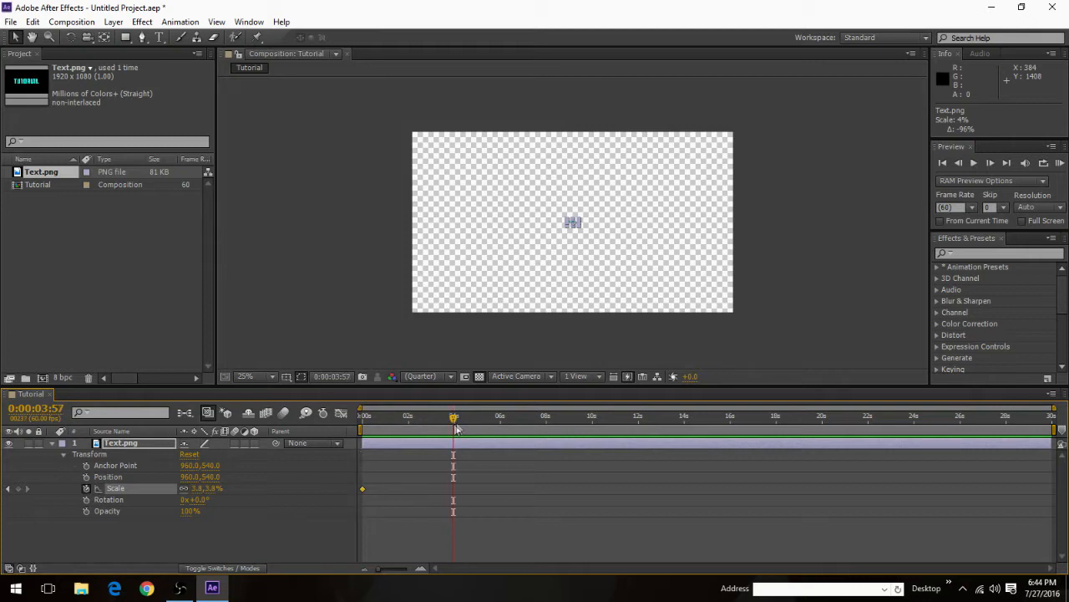
key("b")
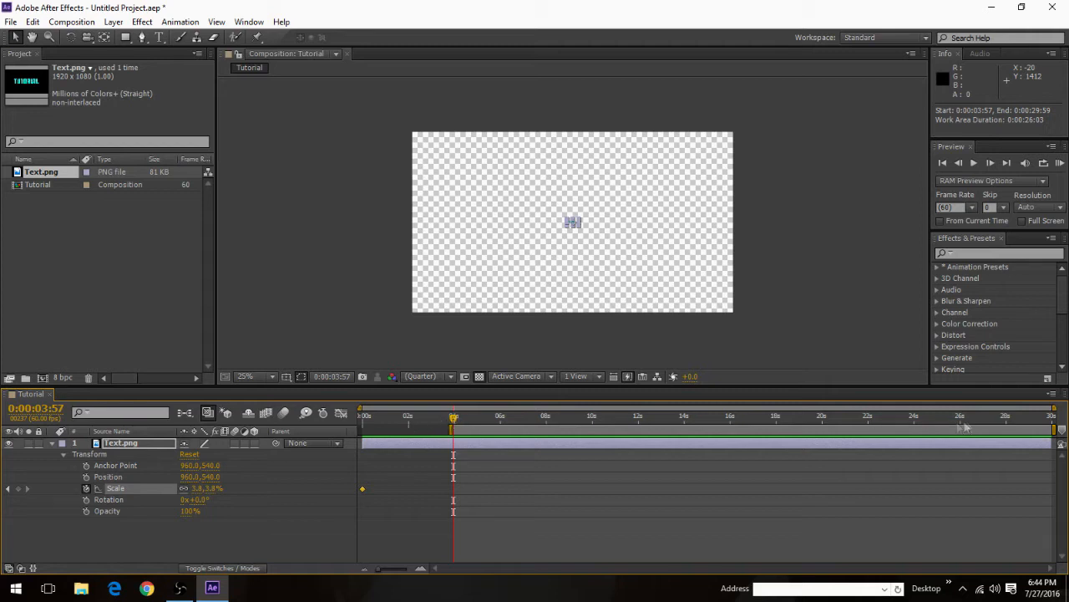
key("n")
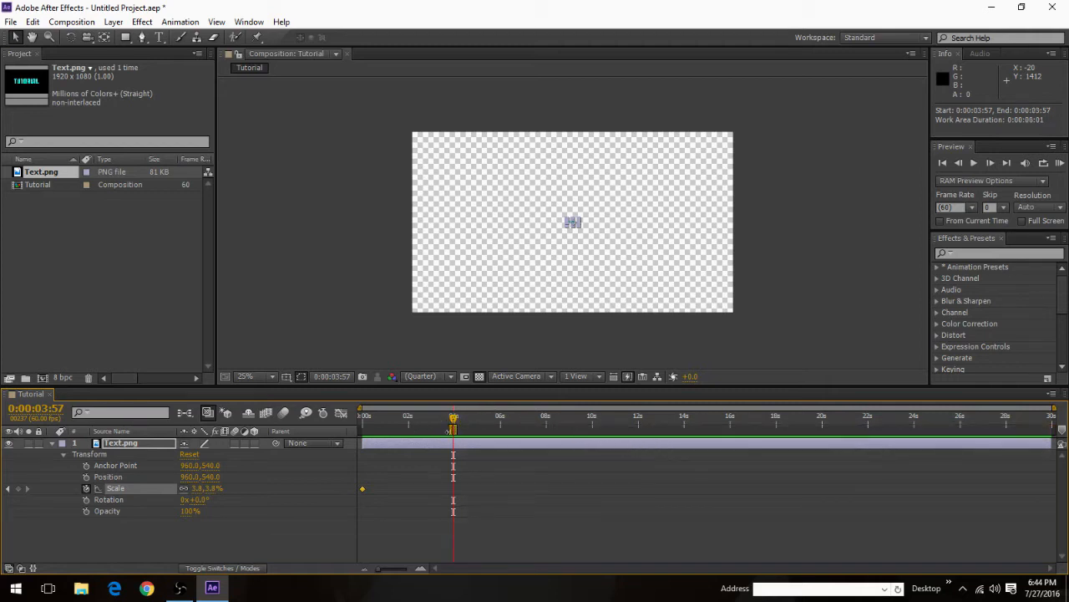
left_click_drag(443, 429, 363, 429)
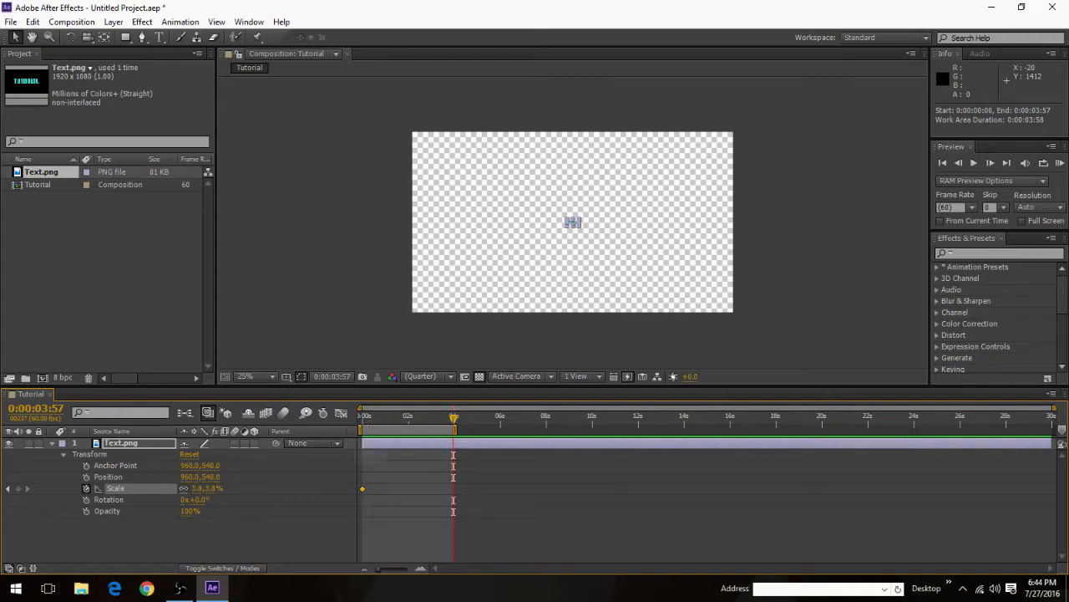
key("Home")
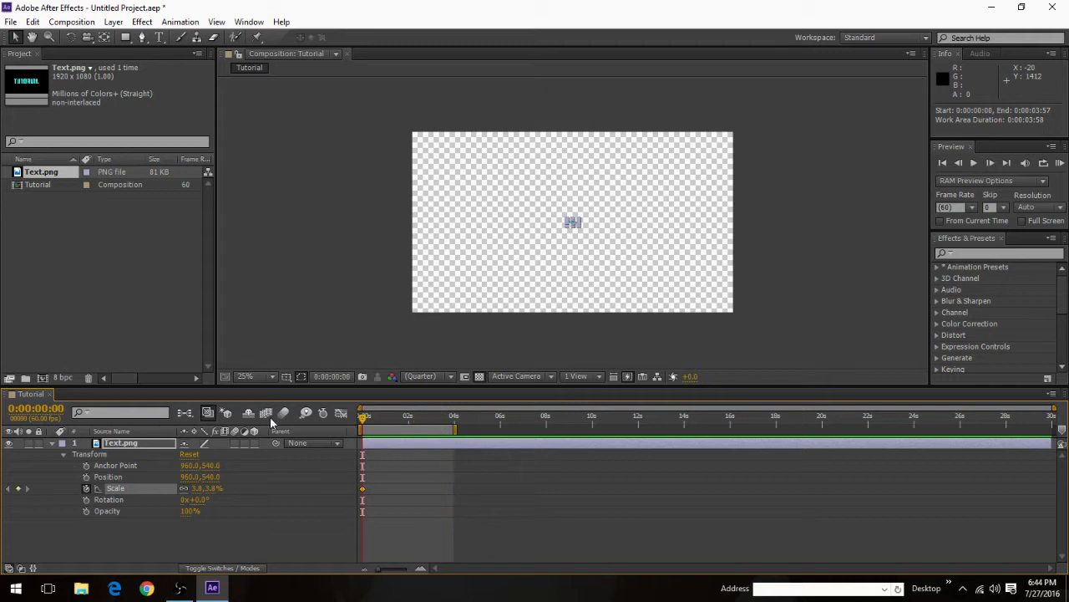
right_click(395, 429)
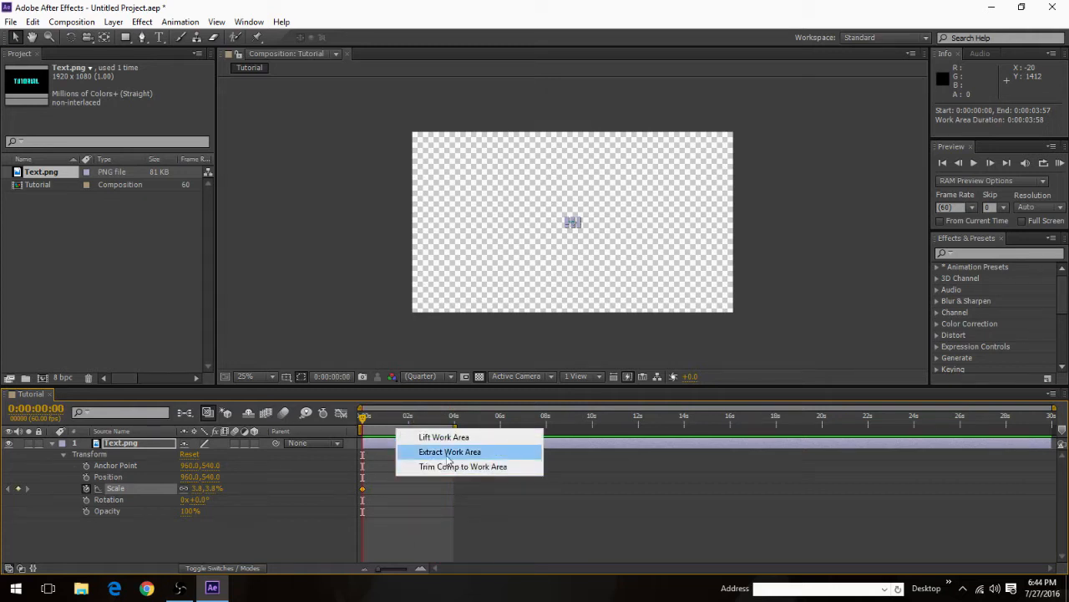
left_click(448, 466)
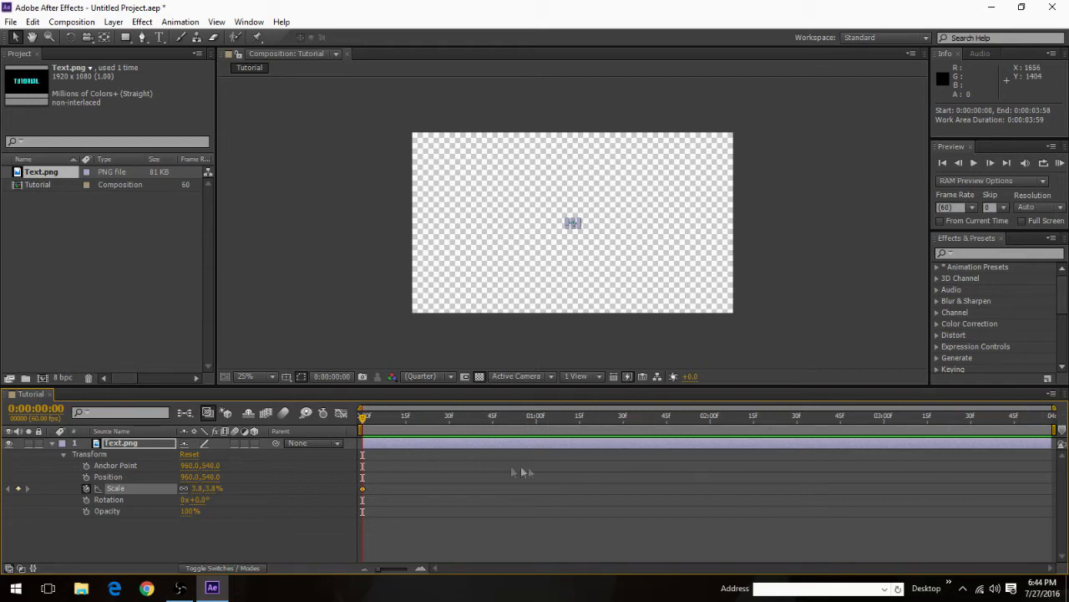
Step: Add a Scale keyframe at 0:00:00:30 and enlarge the Text.png layer to 100% there
left_click_drag(367, 425, 451, 425)
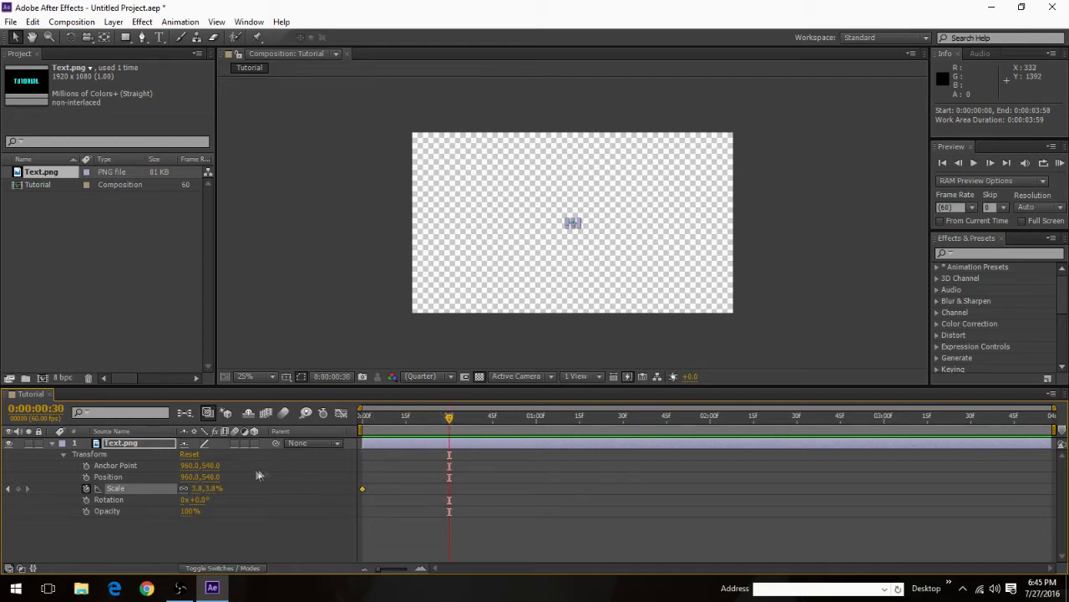
left_click(18, 490)
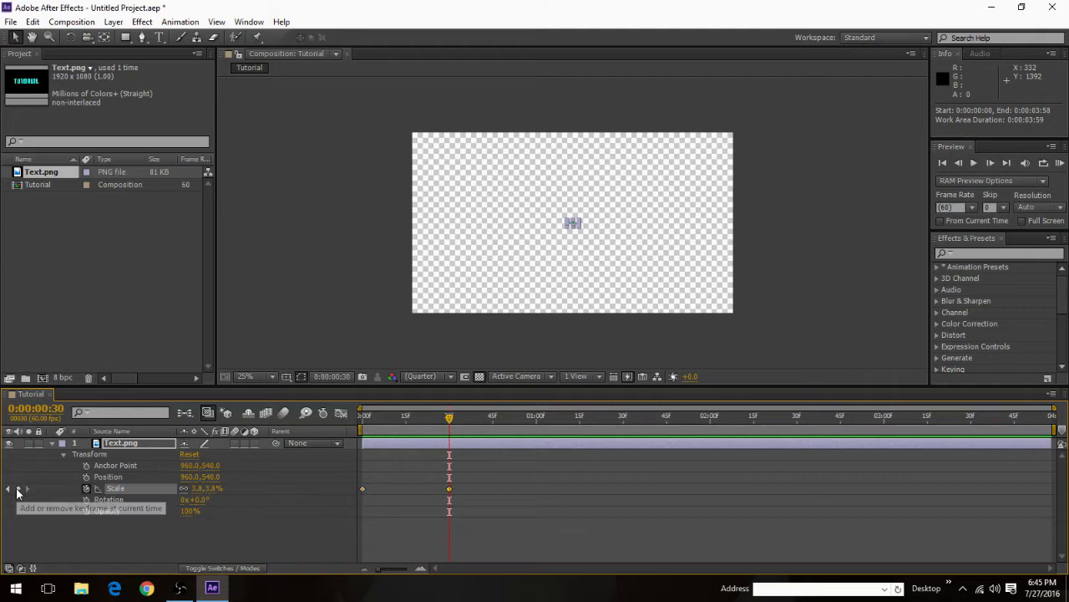
left_click(449, 491)
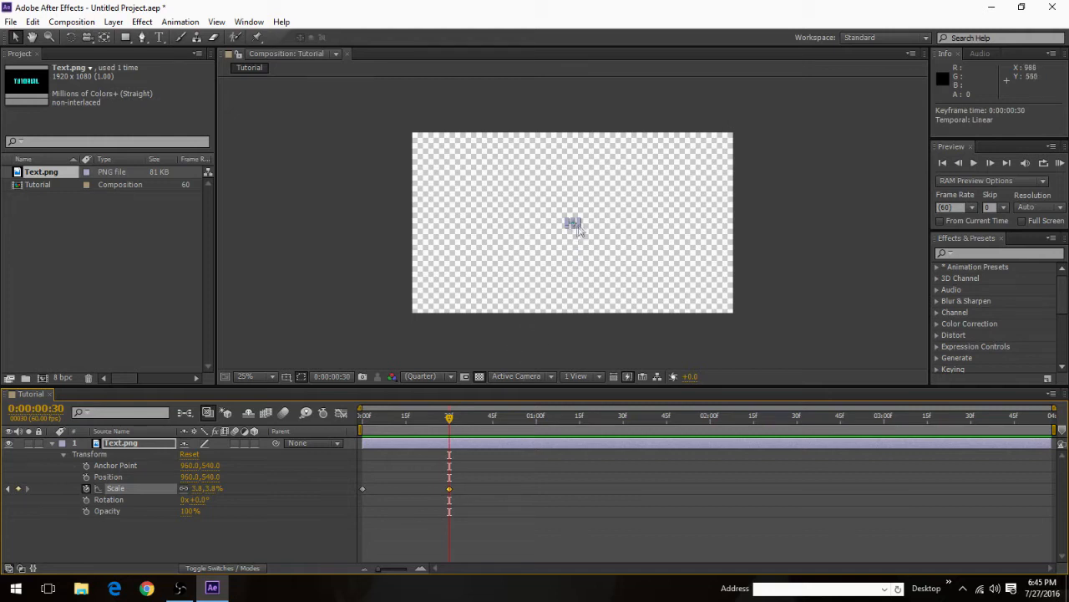
left_click_drag(581, 221, 802, 136)
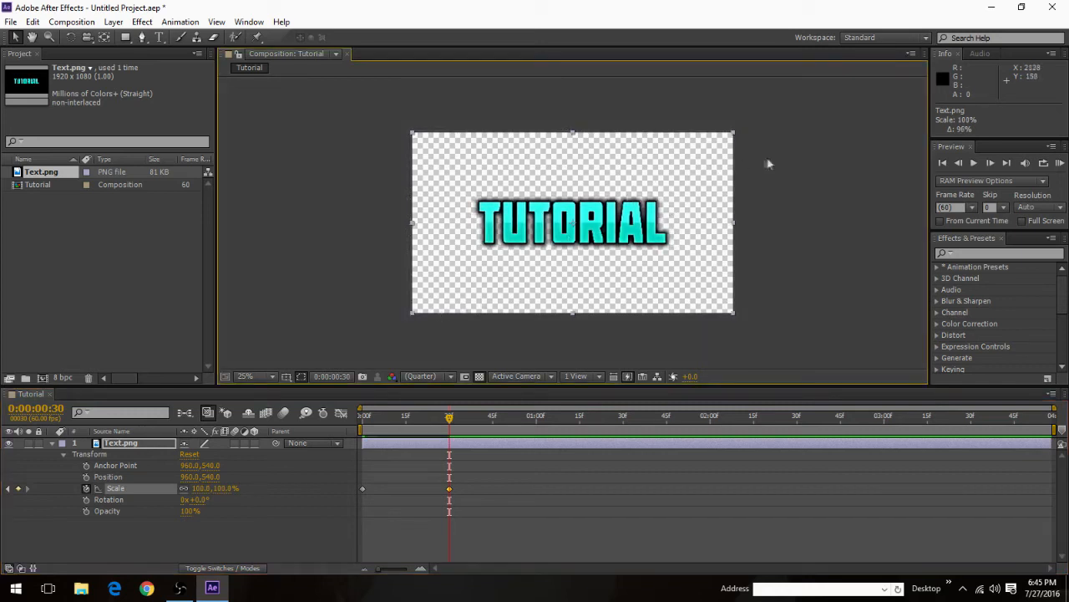
Step: Play the text's scale-up animation from the beginning and replay it to check its speed
left_click_drag(449, 419, 363, 418)
left_click(980, 168)
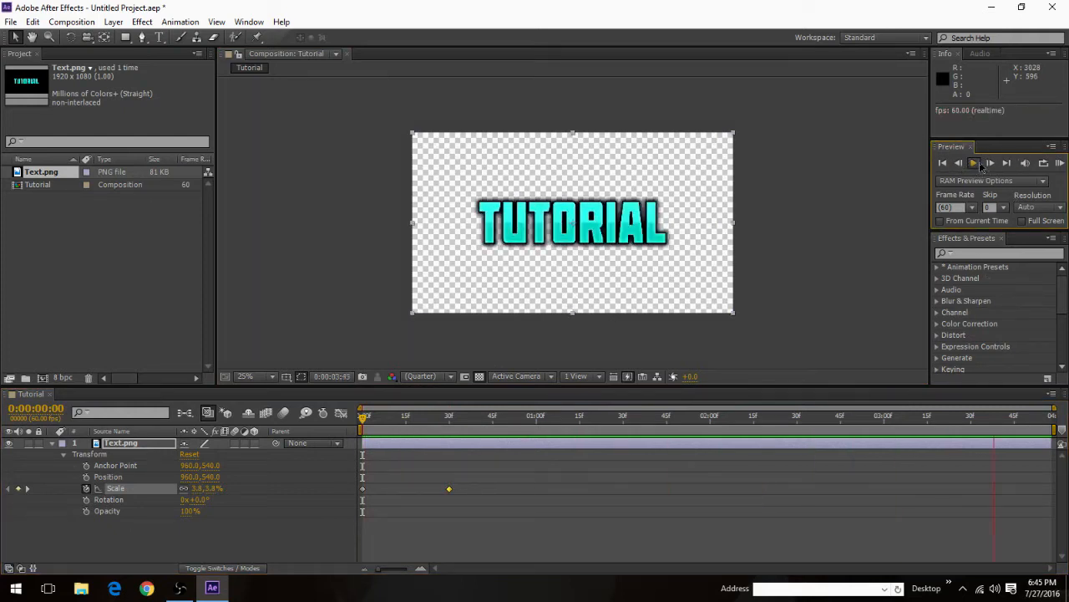
left_click(974, 164)
left_click(977, 164)
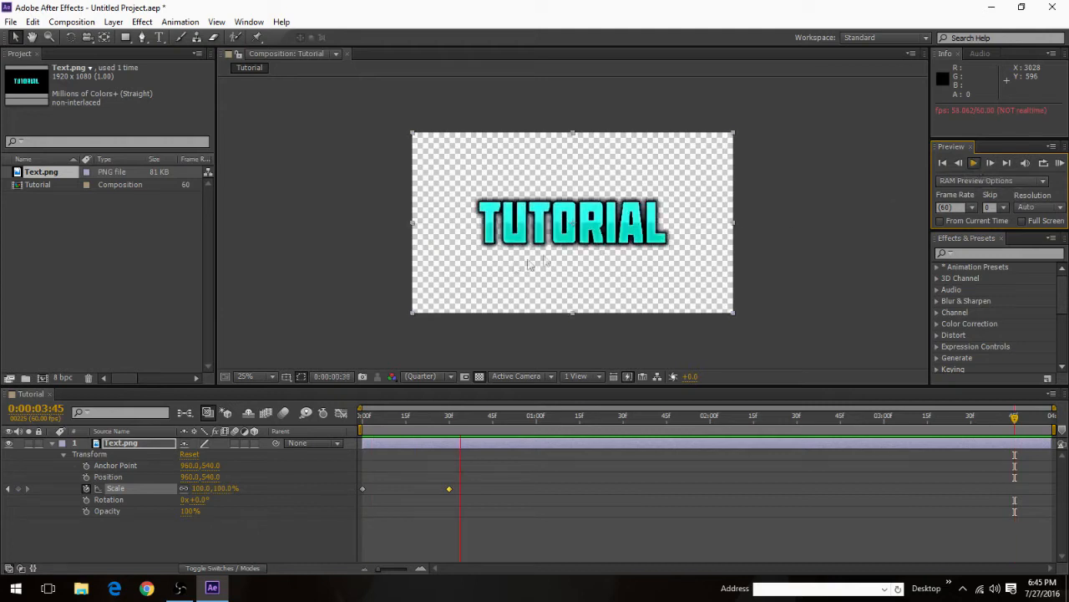
left_click(974, 163)
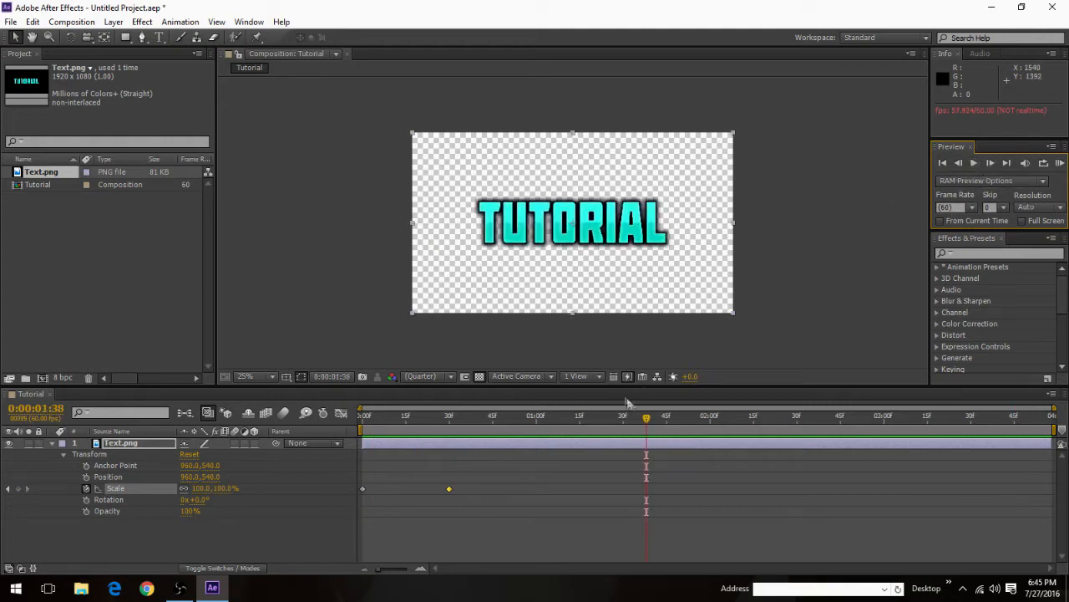
Step: Shift the second Scale keyframe earlier to 0:00:00:23 and preview the animation from the start
left_click_drag(648, 421, 360, 423)
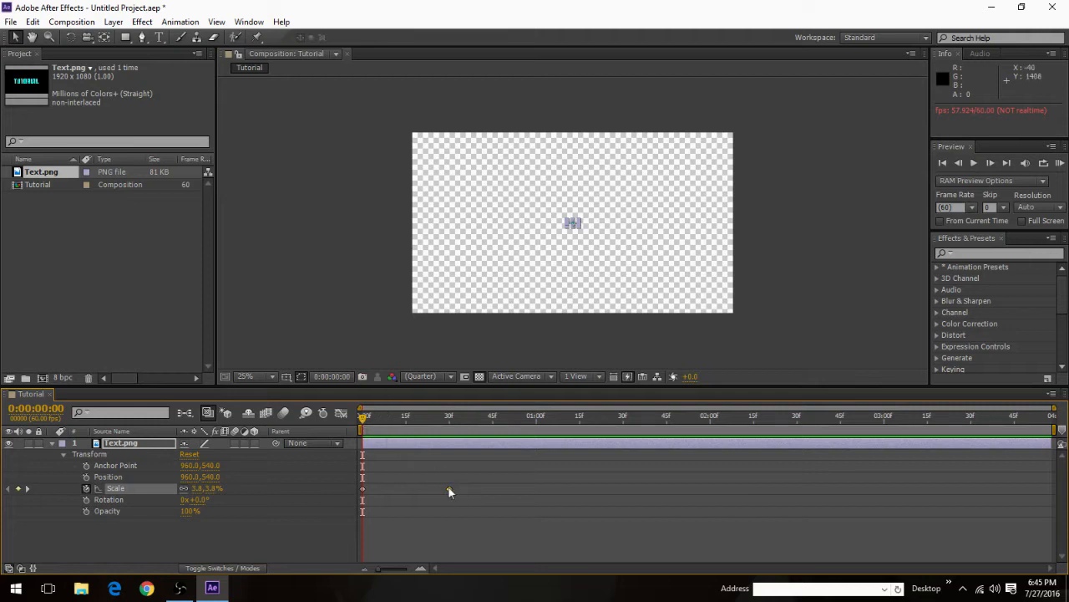
left_click_drag(450, 489, 432, 492)
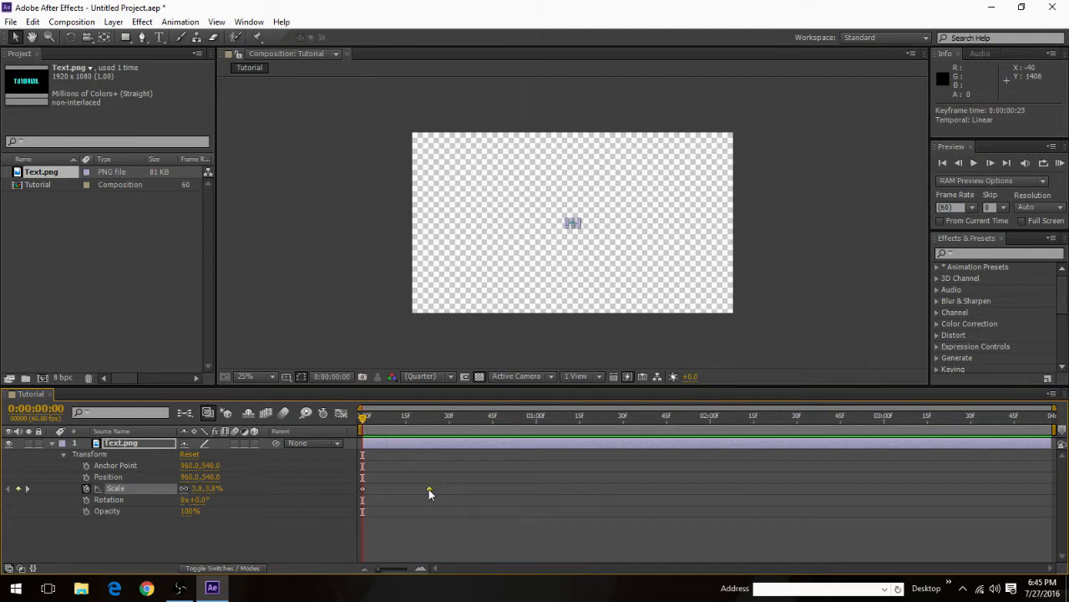
left_click(972, 163)
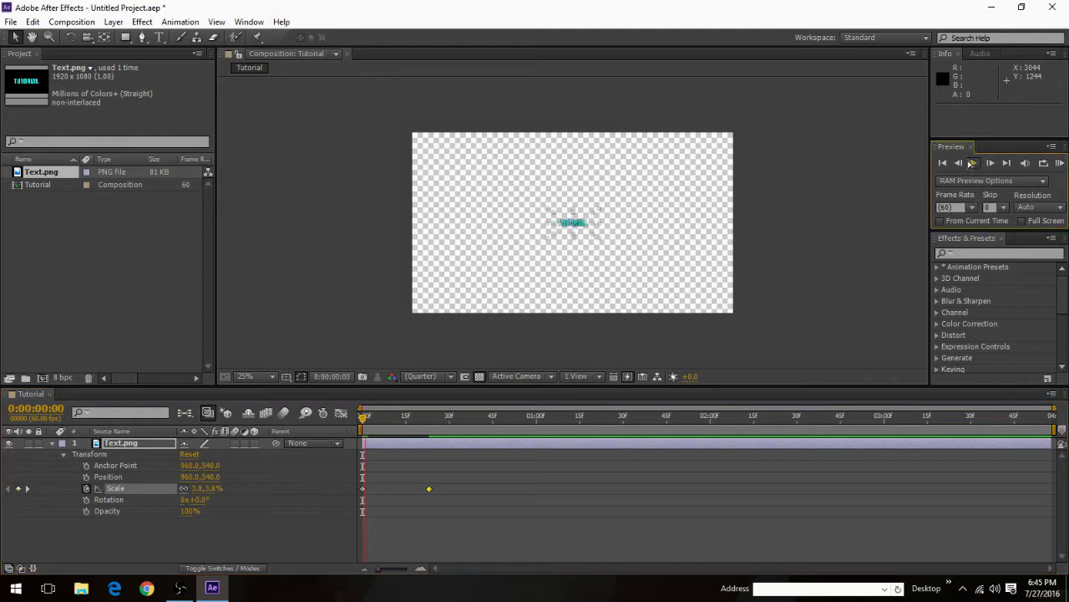
Step: Move the second Scale keyframe earlier to 0:00:00:16 and play the animation from the start
left_click(971, 164)
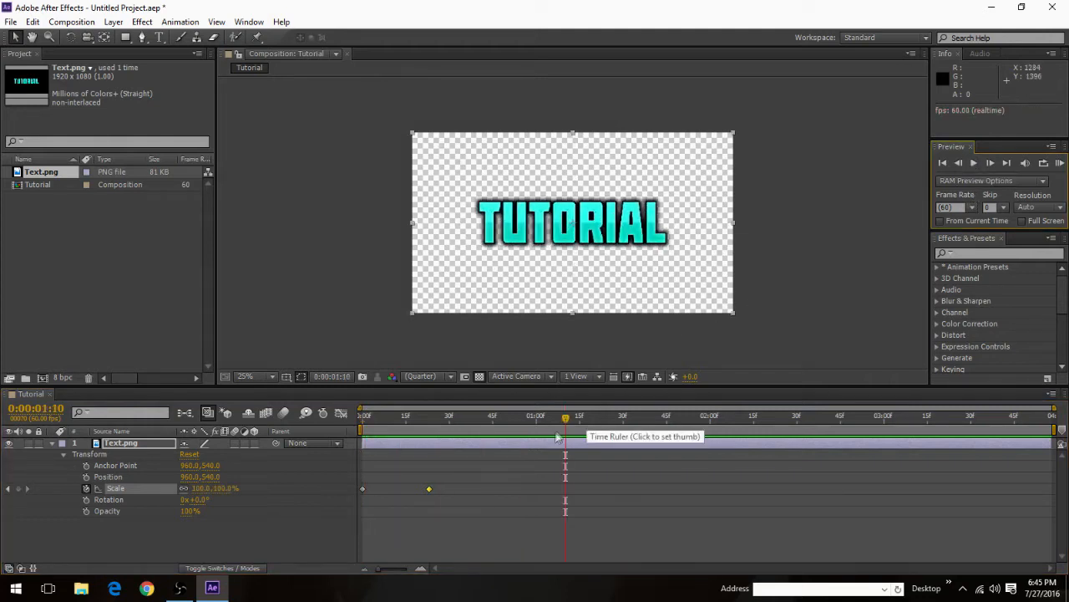
left_click_drag(429, 488, 408, 489)
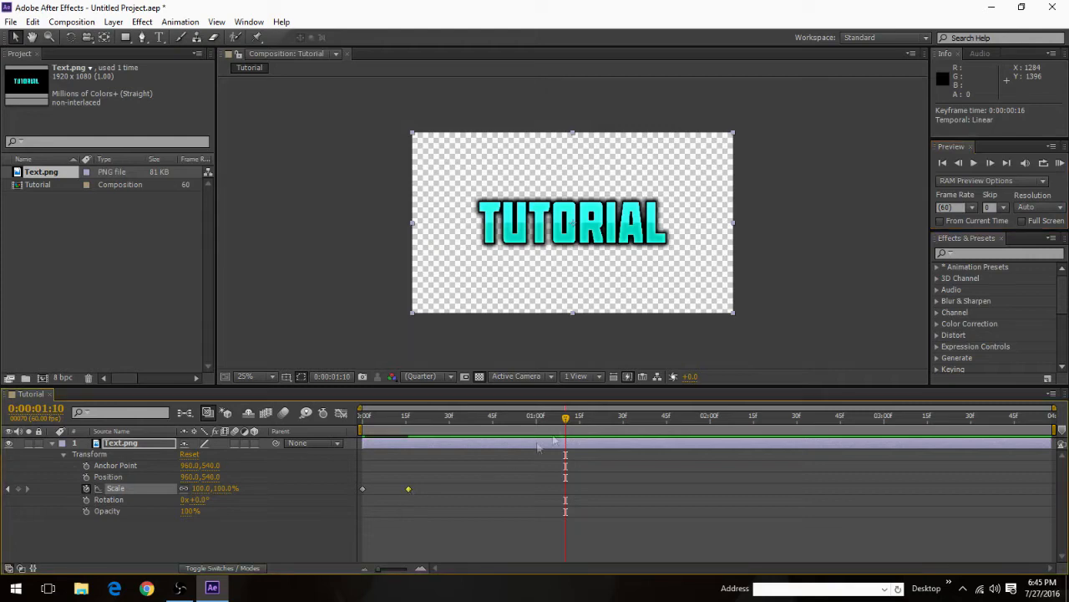
key("Home")
left_click(973, 163)
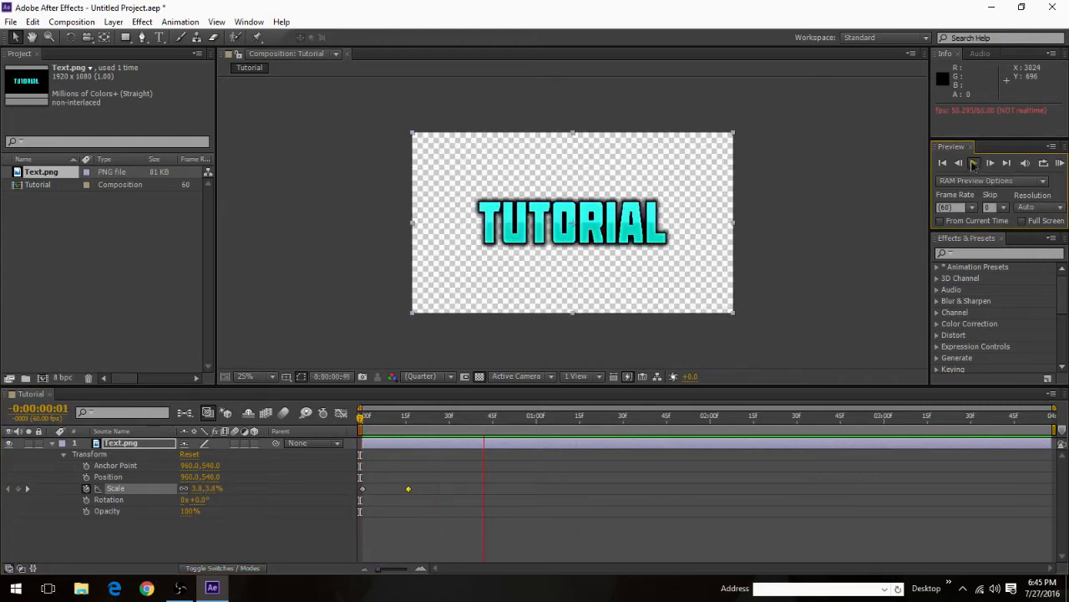
Step: Add a Scale keyframe at 0:00:03:57 and enlarge the Text.png layer to about 105% by 109% there
left_click(363, 489)
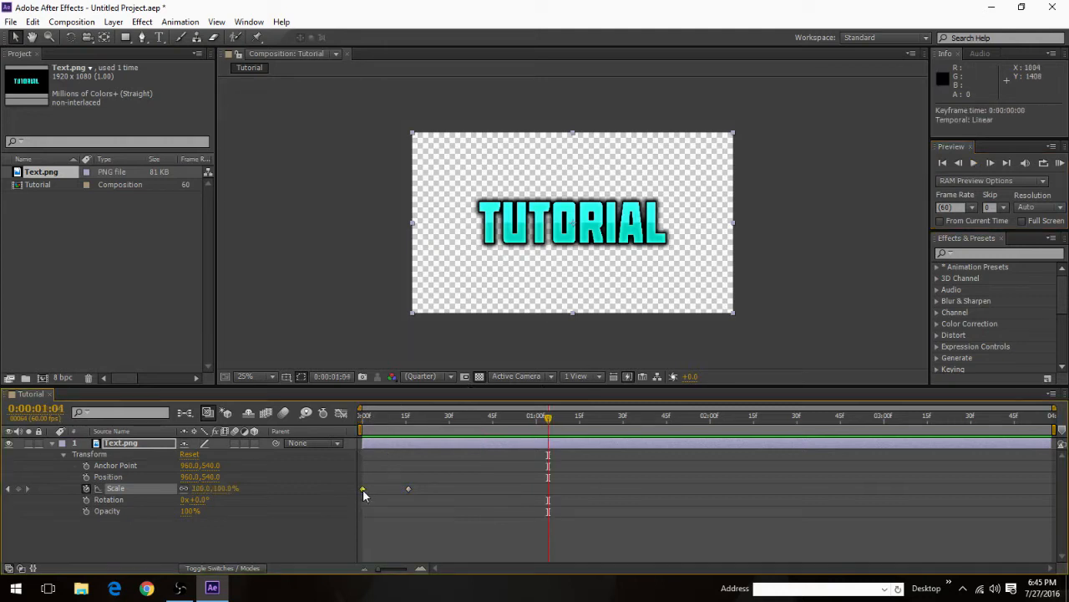
left_click_drag(548, 418, 1067, 431)
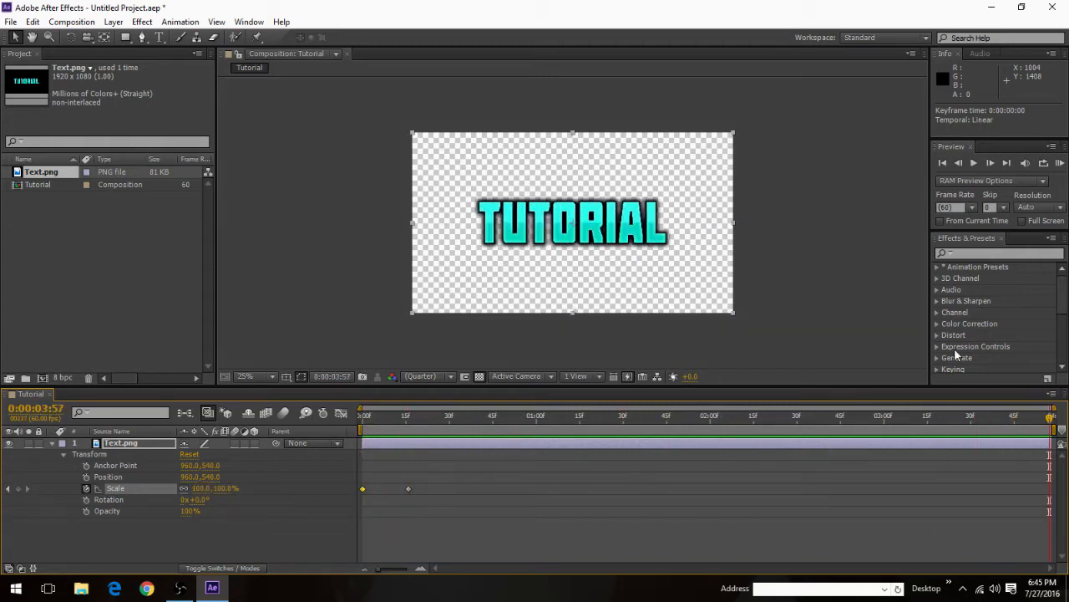
left_click(18, 490)
left_click_drag(735, 132, 742, 123)
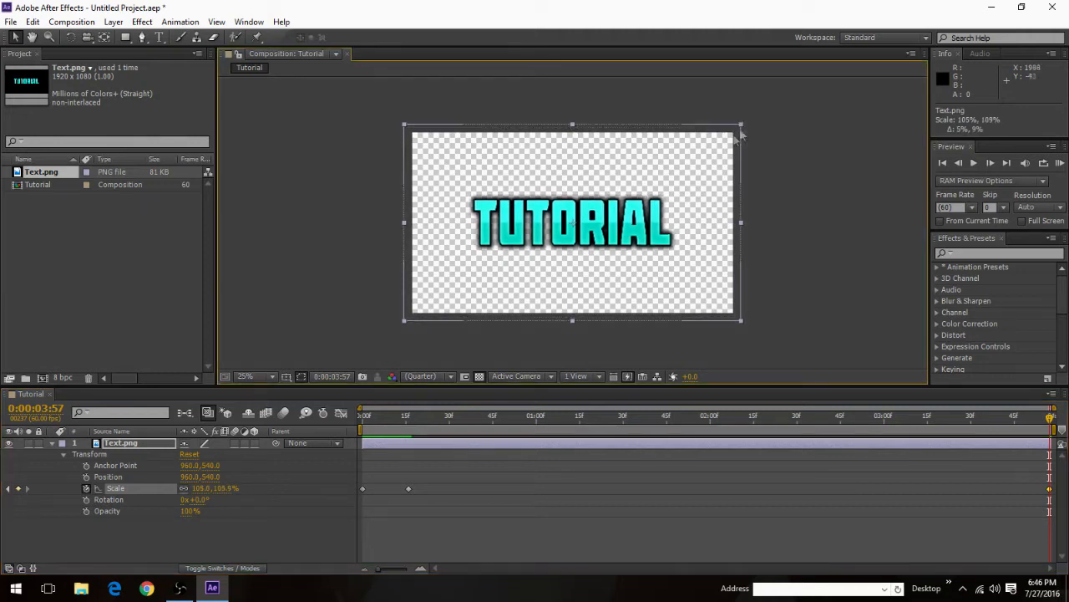
left_click(791, 219)
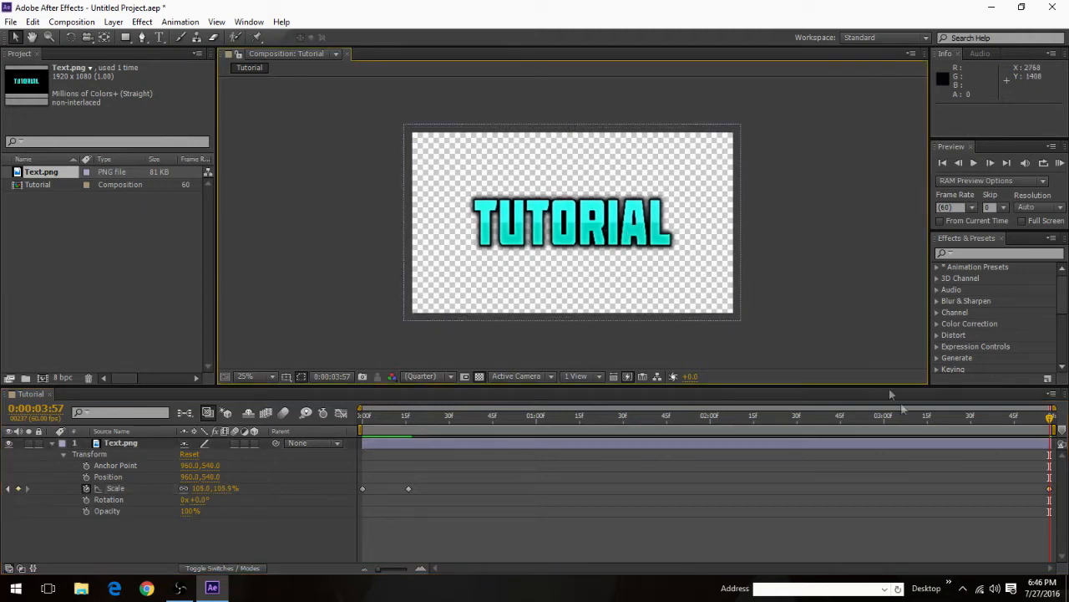
Step: Play the animation from the start to check the slow enlargement after the initial pop-in
left_click_drag(1051, 417, 362, 418)
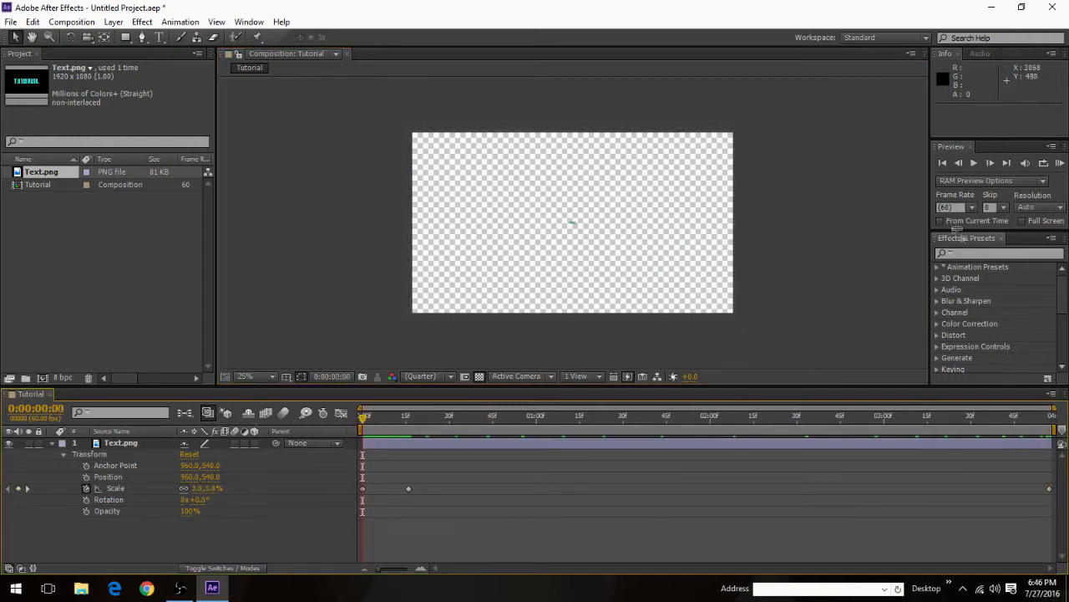
left_click(974, 163)
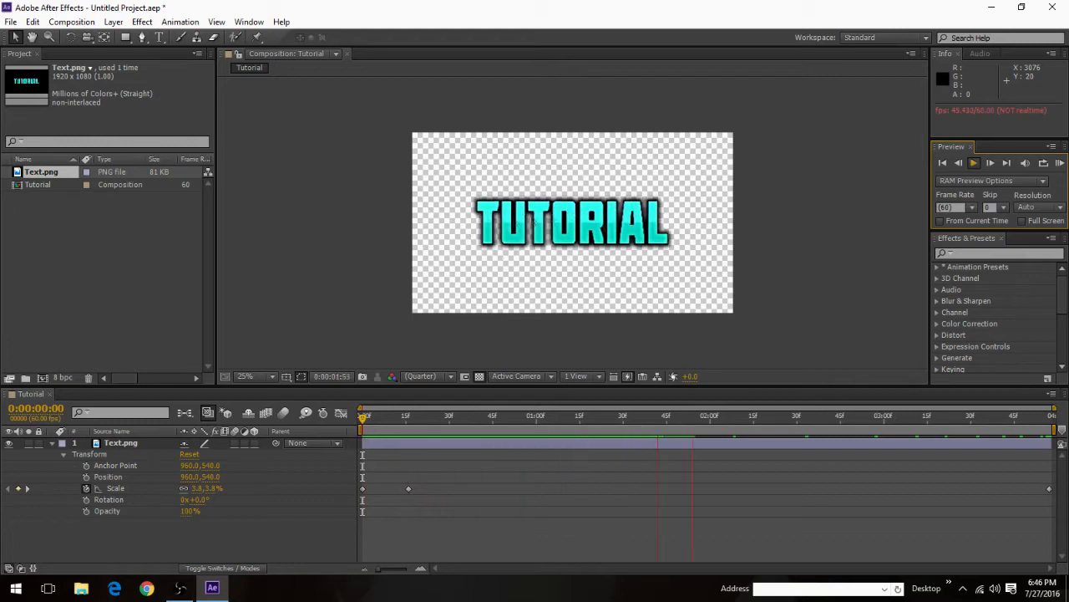
left_click(974, 164)
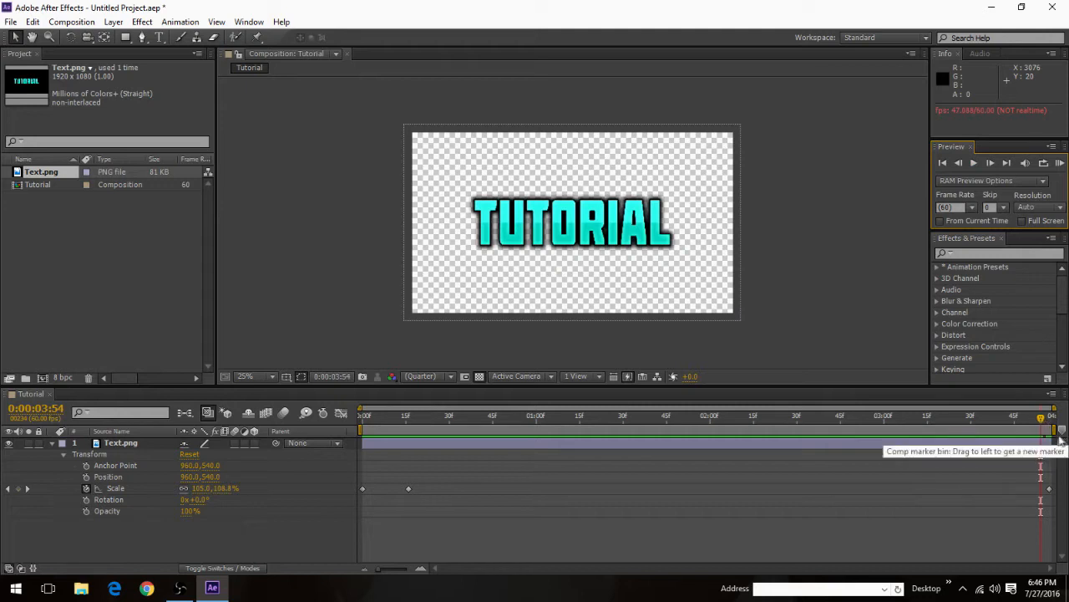
Step: Move the third Scale keyframe earlier to 0:00:01:46 and play the animation from the start
left_click_drag(1050, 488, 669, 469)
left_click_drag(1041, 418, 274, 414)
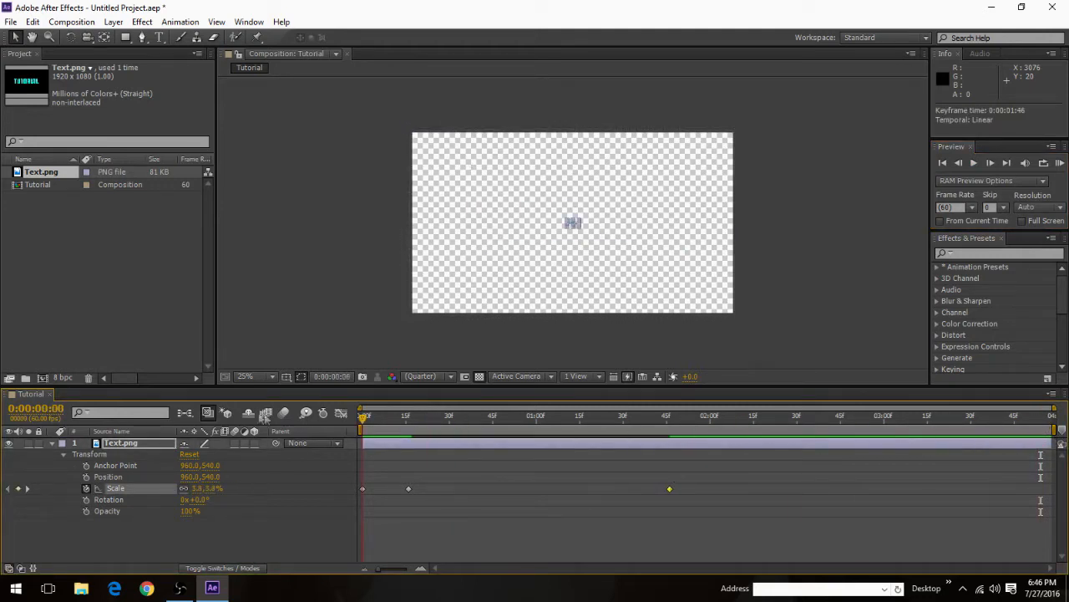
left_click(975, 163)
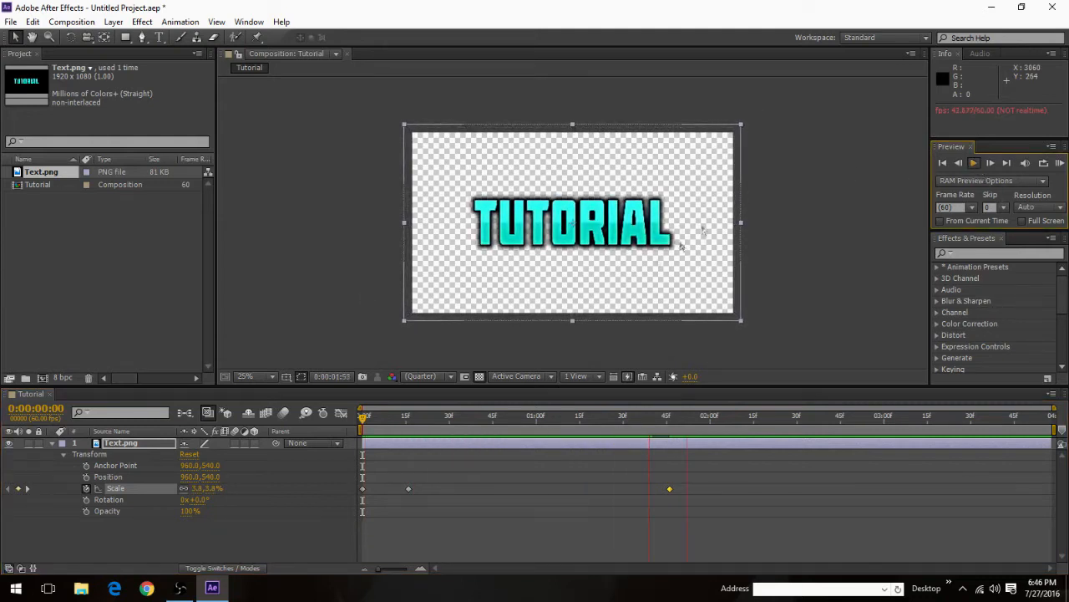
left_click(975, 165)
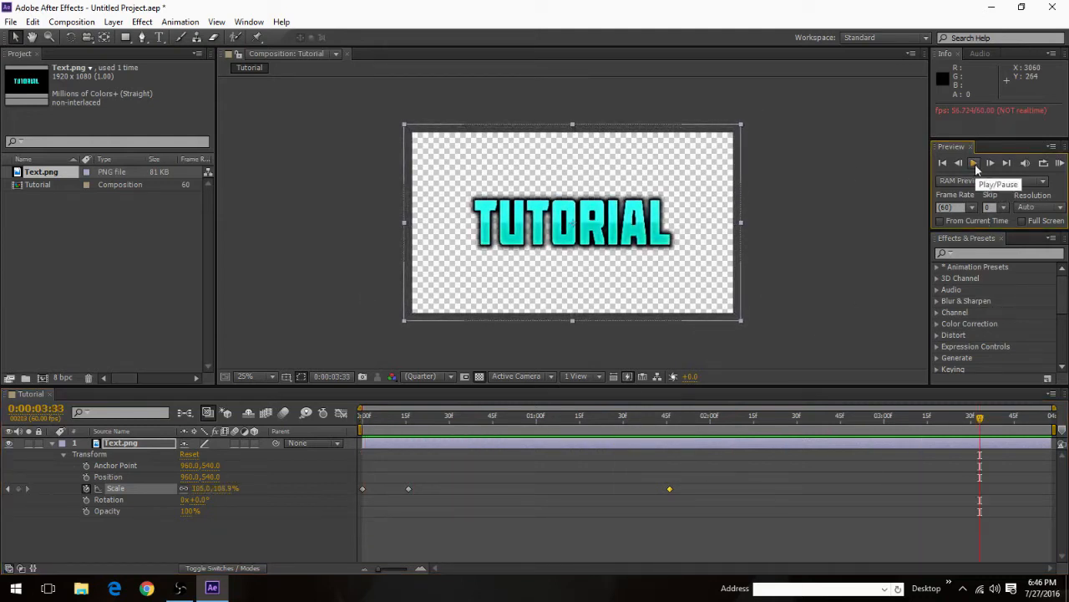
Step: Add a Scale keyframe at 0:00:03:30, and undo a trial shrink of the Text.png layer there
left_click_drag(980, 422, 971, 419)
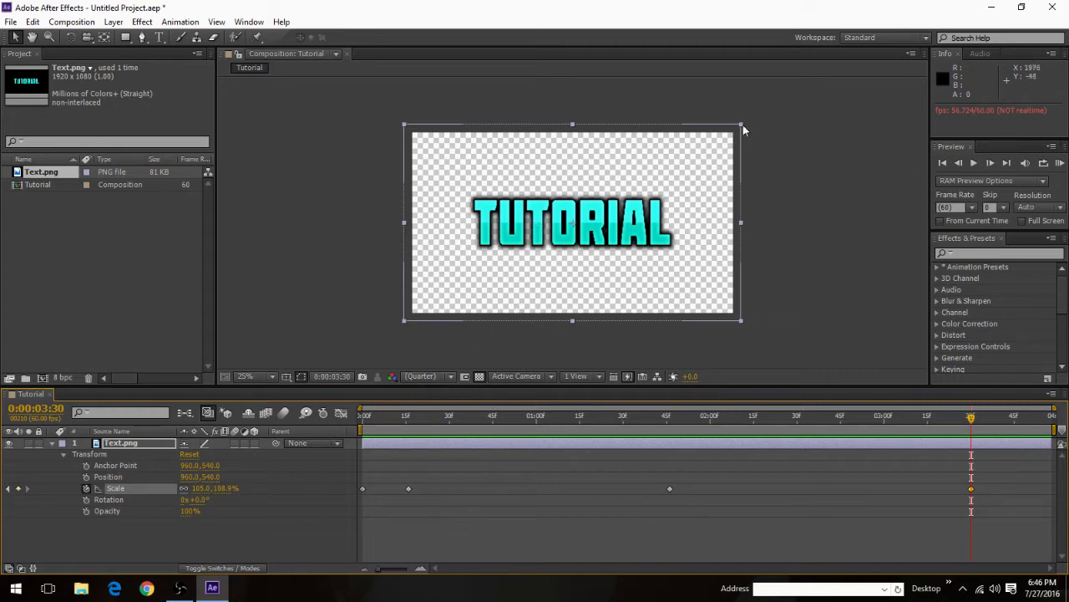
mouse_move(741, 125)
left_mouse_down()
mouse_move(690, 172)
mouse_move(731, 137)
left_mouse_up()
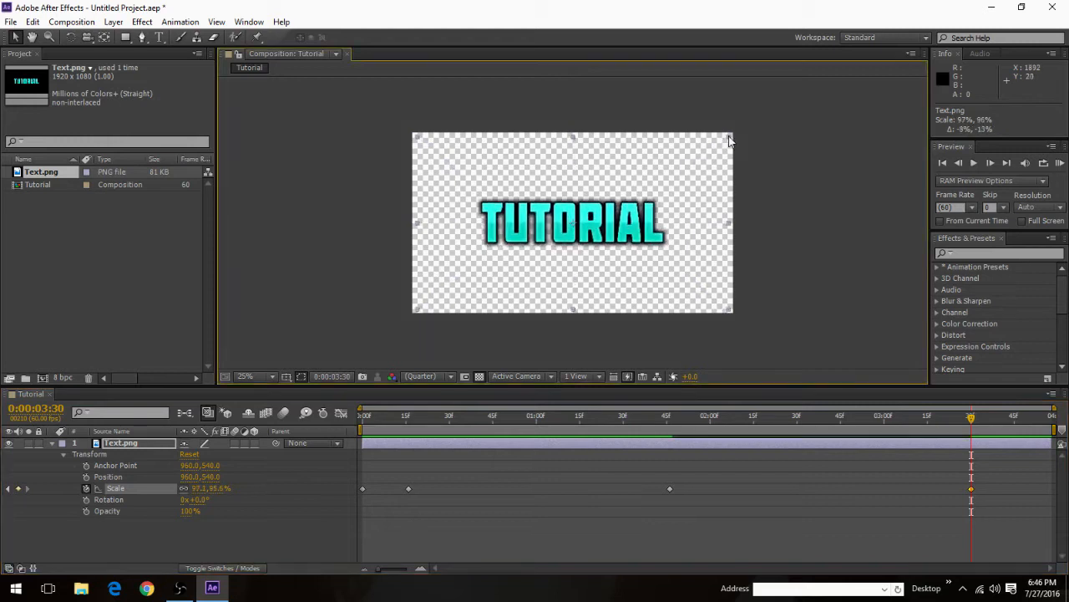
key("ctrl+z")
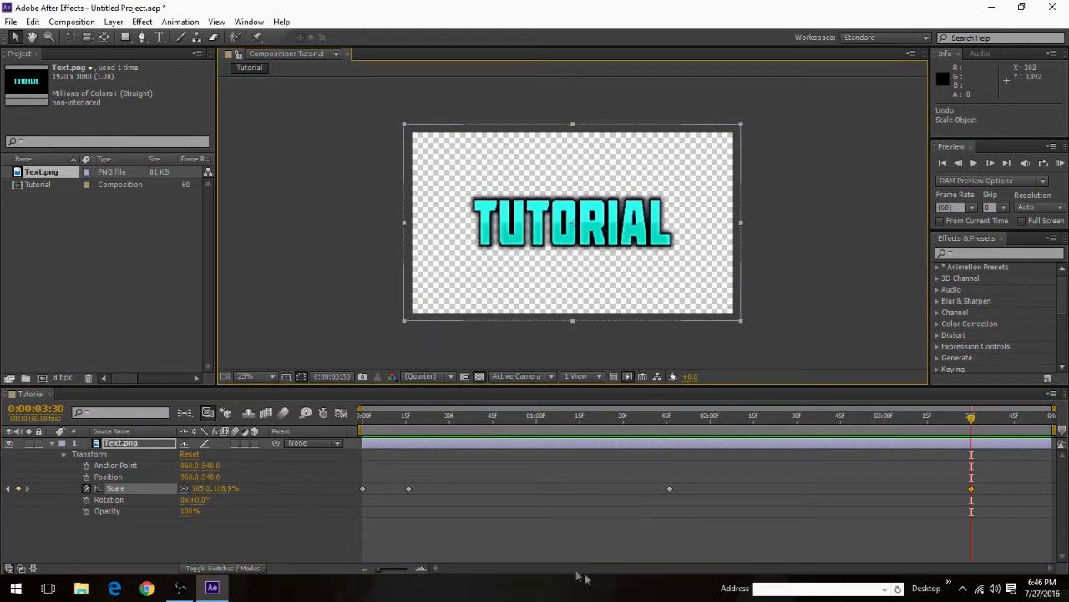
Step: Add a Scale keyframe at 0:00:03:35 and shrink the Text.png layer to about 5.2% there
left_click(972, 420)
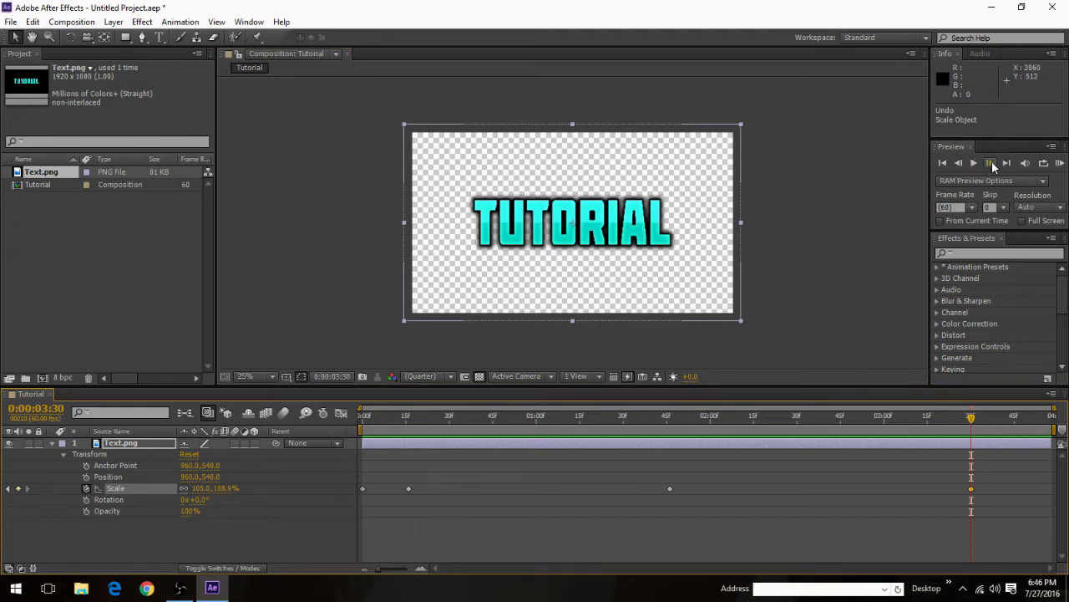
left_click(991, 163)
left_click(991, 163)
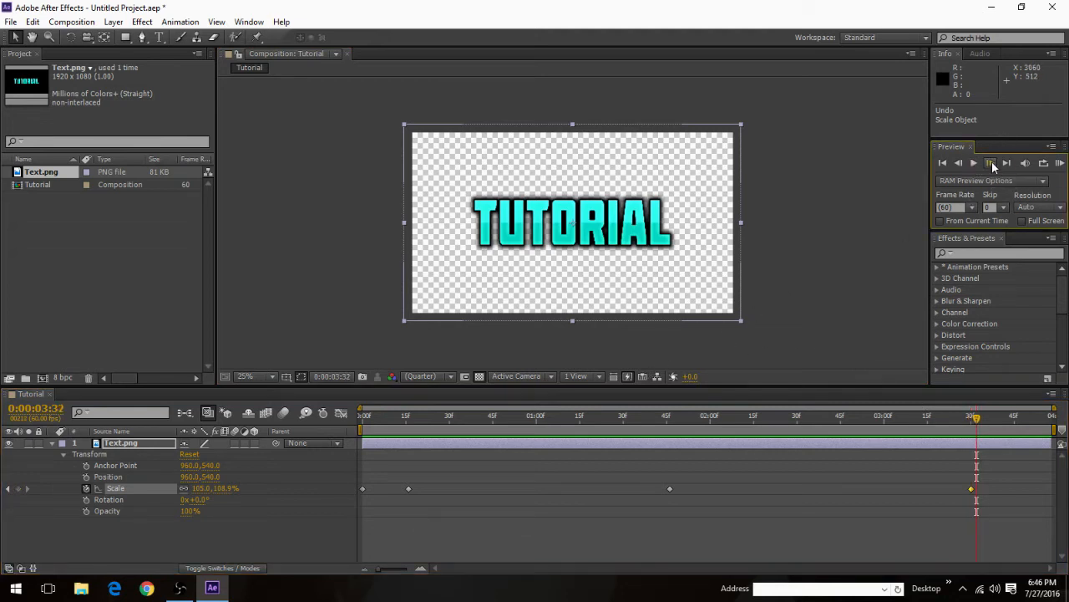
left_click(991, 163)
left_click(991, 163)
left_click(991, 163)
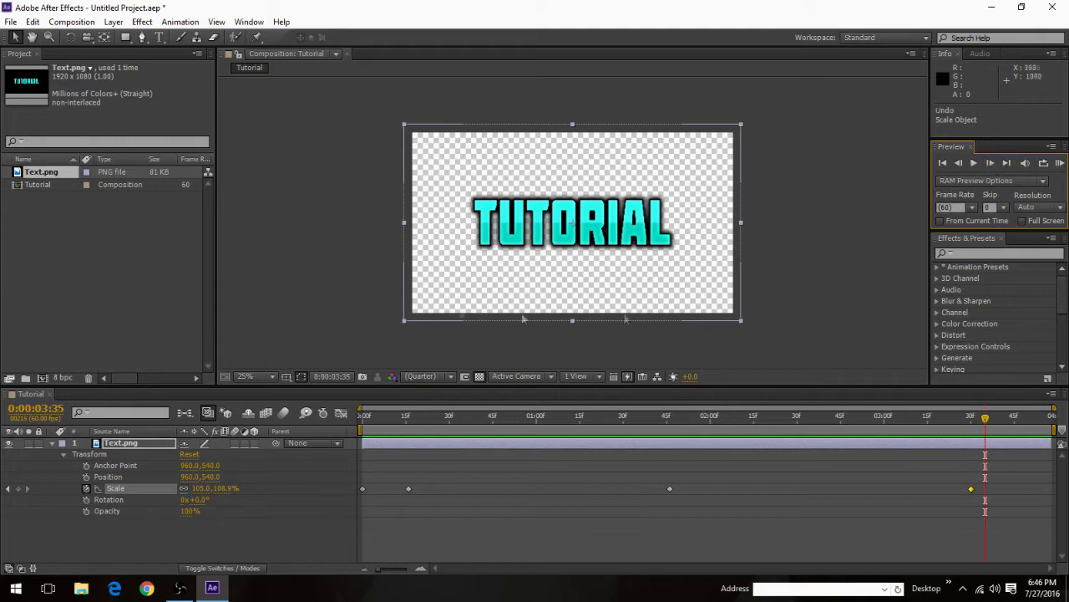
left_click(18, 490)
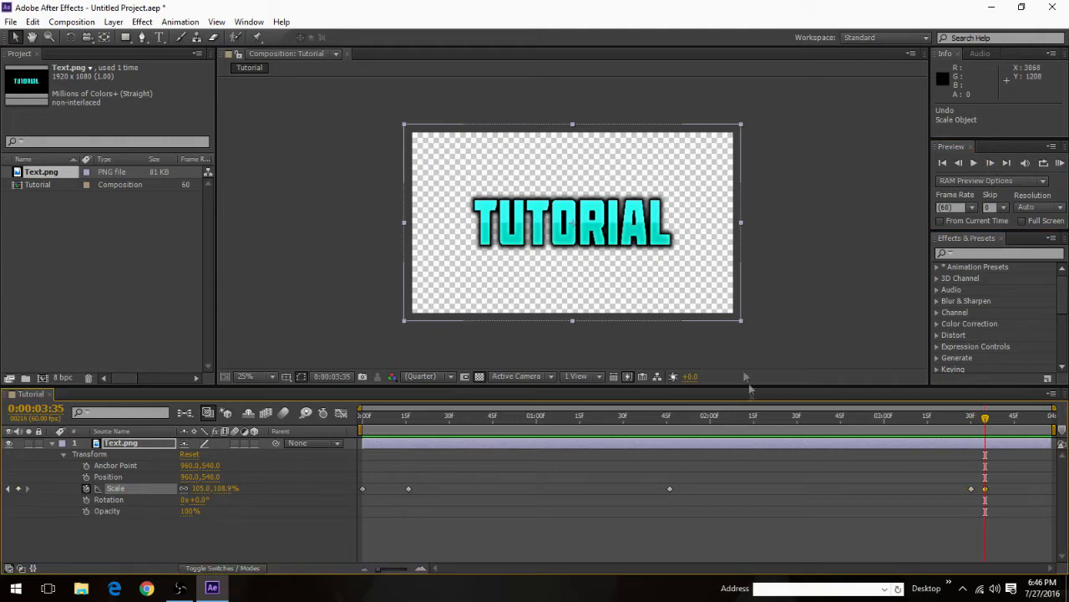
left_click_drag(741, 130, 584, 222)
Step: Play the animation from the start to check the text with its closing shrink
left_click_drag(988, 434, 364, 422)
left_click(972, 166)
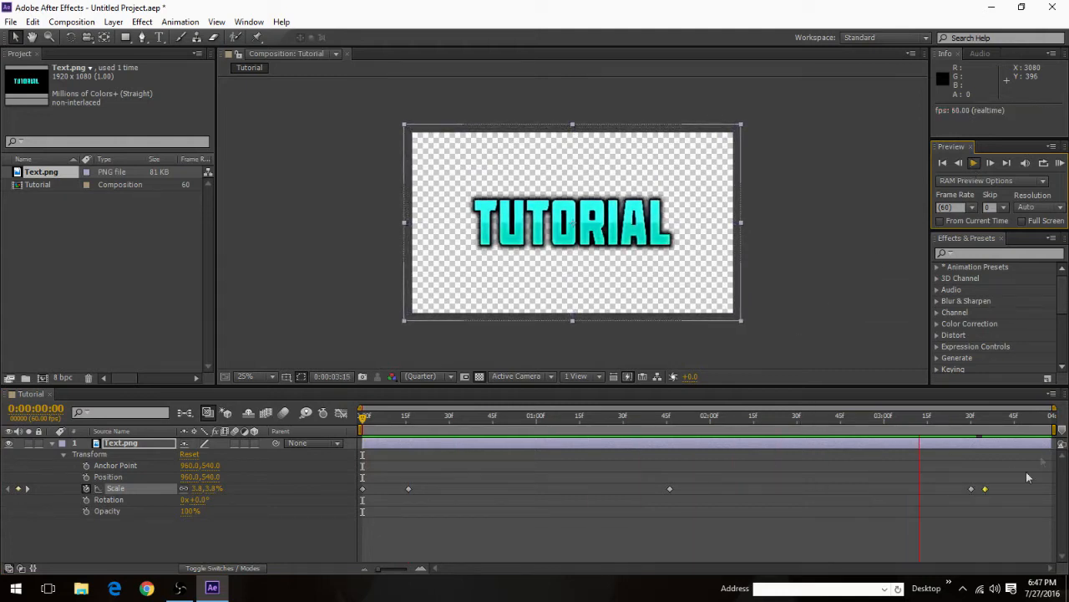
left_click(974, 163)
Step: Shrink the Text.png layer at the 0:00:03:35 Scale keyframe to about 2.1% by 0.2%, keeping its position at 960, 540
left_click_drag(524, 416, 985, 472)
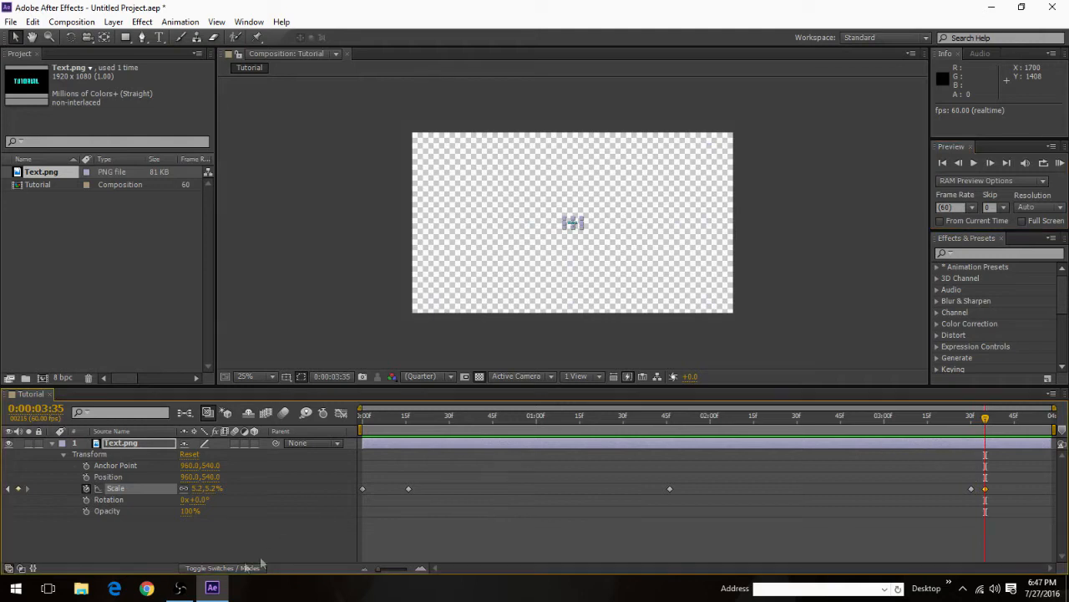
mouse_move(988, 424)
left_mouse_down()
mouse_move(998, 422)
mouse_move(929, 422)
mouse_move(983, 426)
left_mouse_up()
scroll(577, 246, "up", 8)
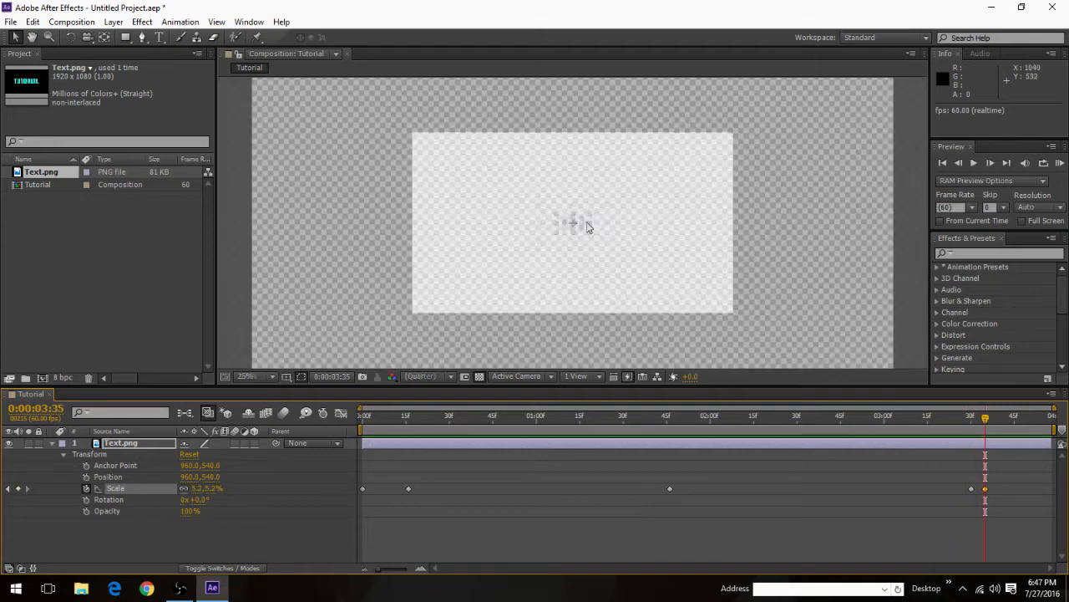
left_click_drag(709, 151, 710, 154)
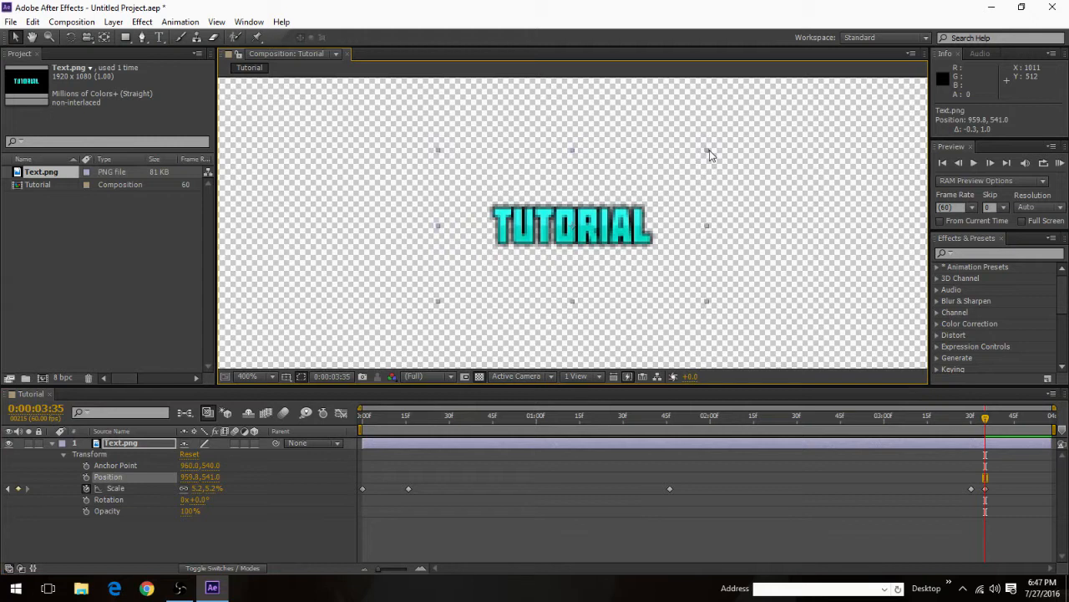
key("ctrl+z")
left_click(702, 159)
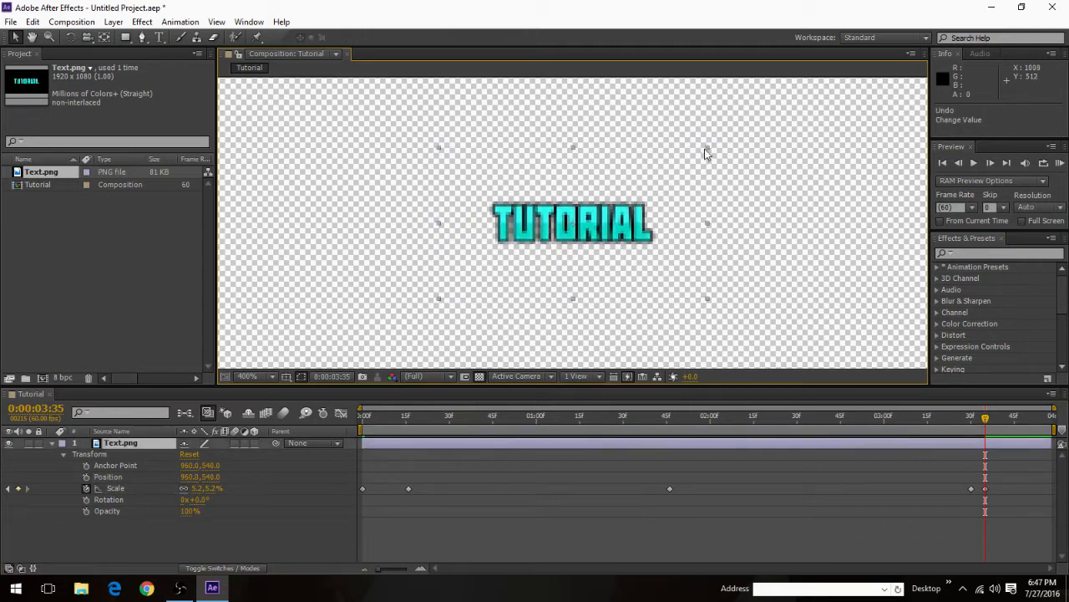
left_click_drag(708, 150, 623, 225)
scroll(600, 225, "up", 2)
scroll(600, 226, "down", 2)
scroll(600, 226, "up", 2)
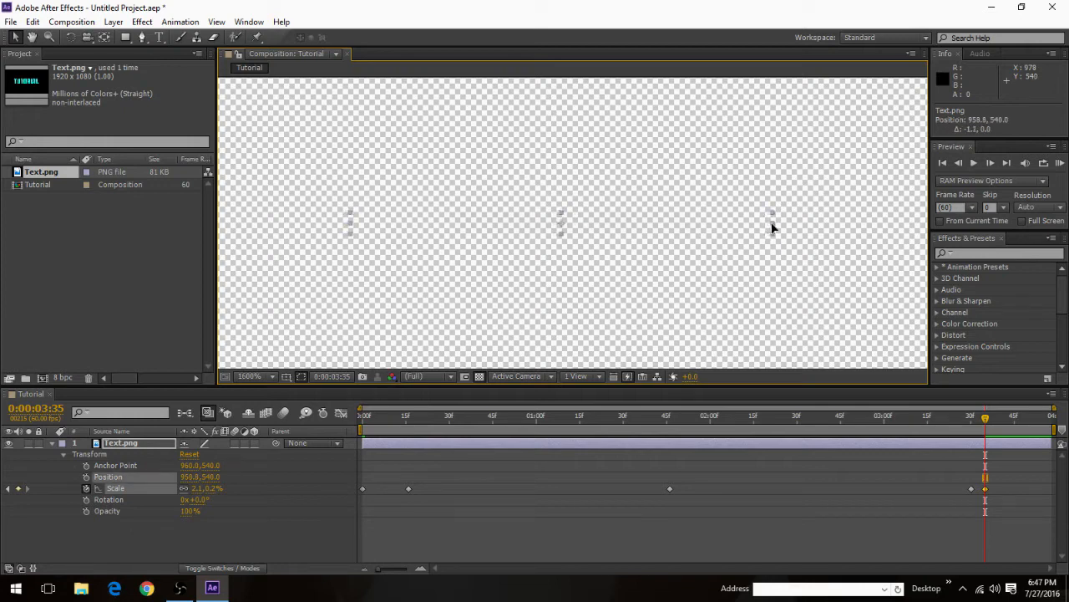
key("ctrl+z")
Step: Move the last Scale keyframe to 0:00:03:40 and play the animation from the start
scroll(704, 253, "down", 10)
scroll(609, 258, "up", 8)
scroll(584, 243, "down", 11)
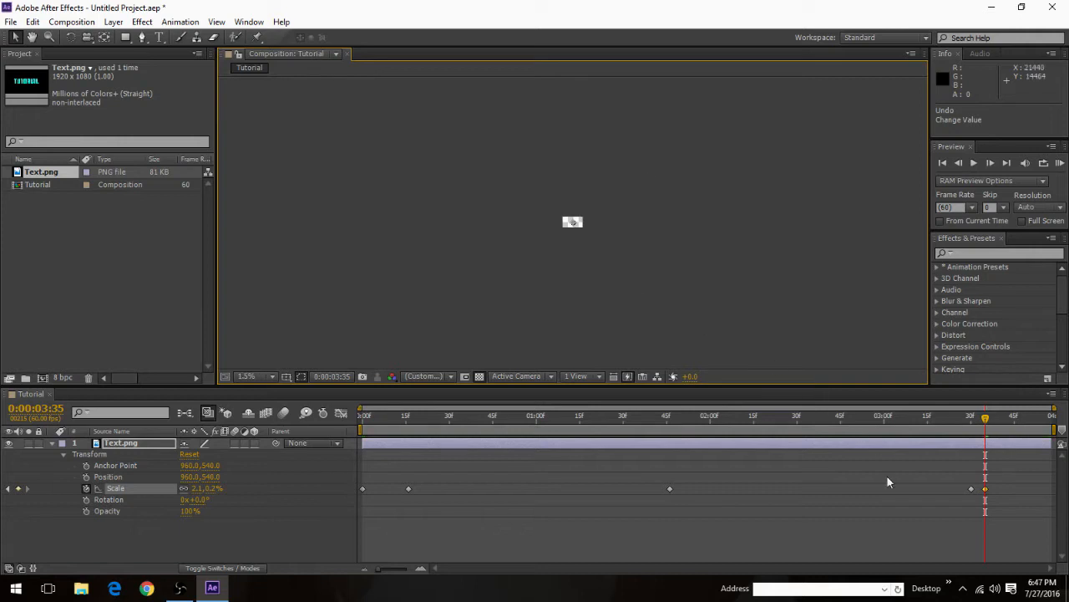
scroll(573, 276, "up", 6)
left_click(587, 245)
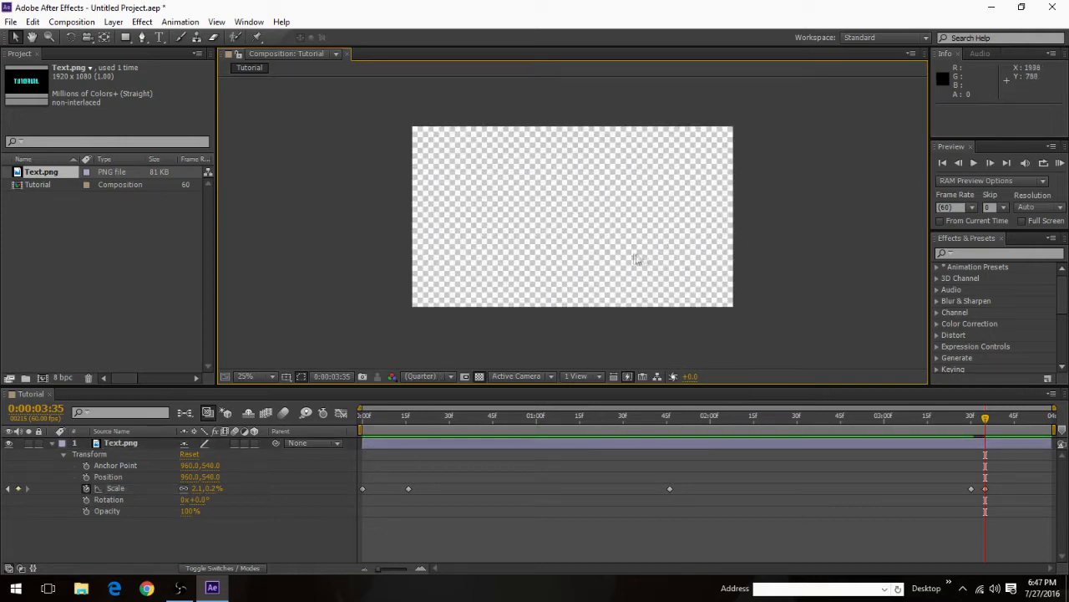
scroll(658, 260, "down", 1)
left_click_drag(985, 489, 997, 489)
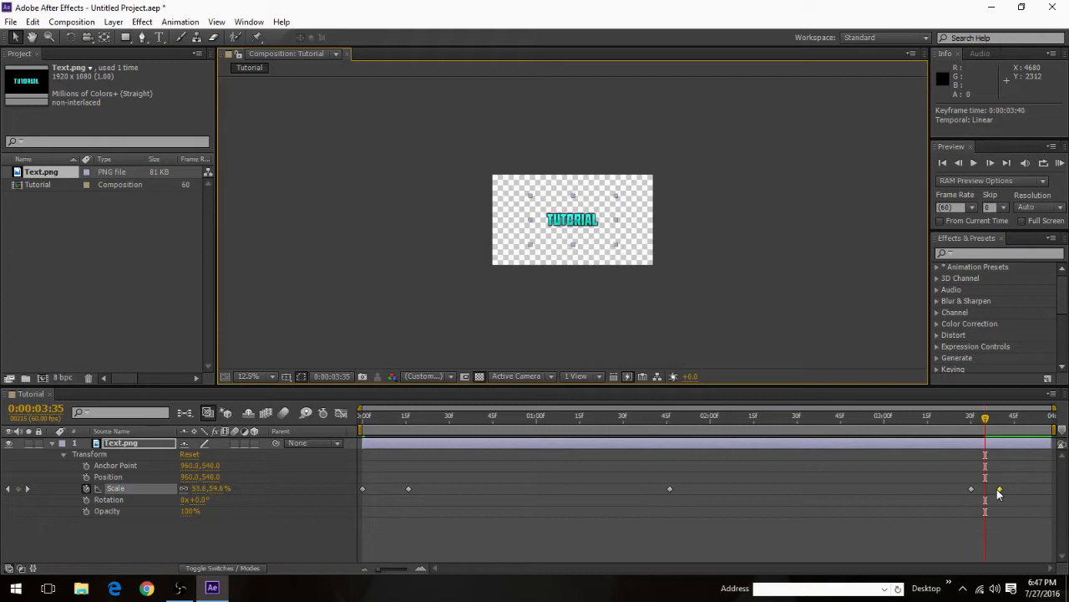
left_click(415, 416)
left_click_drag(390, 446, 359, 447)
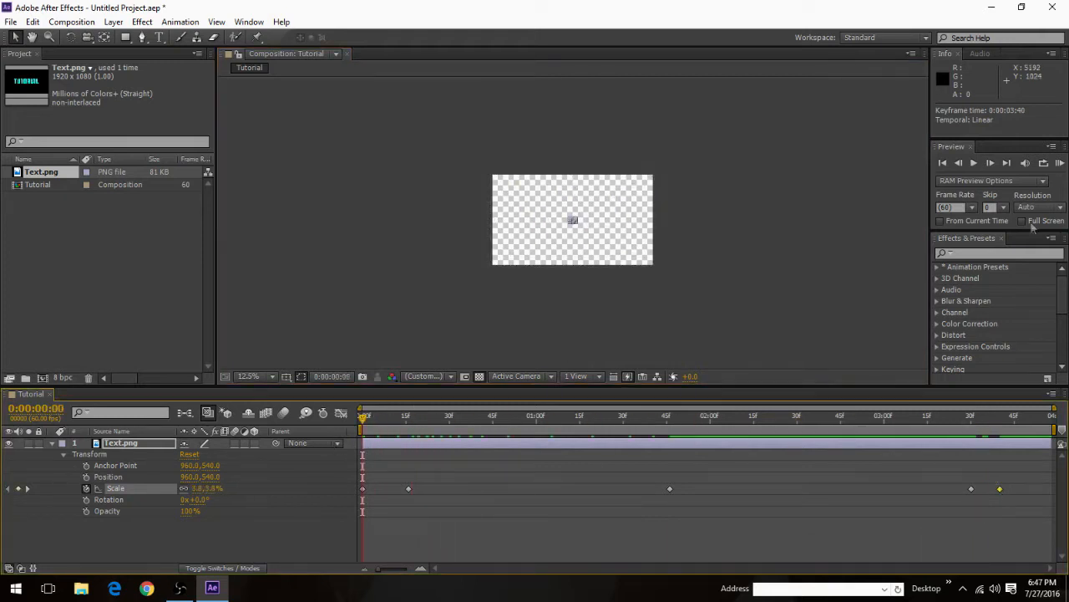
left_click(974, 164)
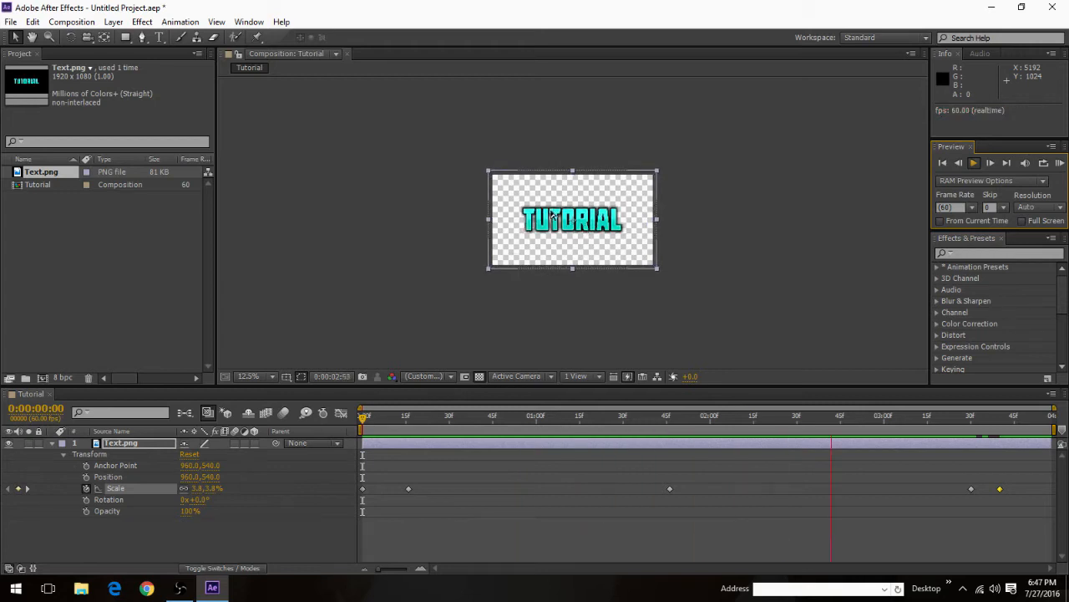
left_click(975, 164)
Step: Check the text's size at 0:00:03:40 and move the last Scale keyframe to 0:00:03:55
left_click_drag(540, 435, 1003, 477)
scroll(580, 222, "up", 3)
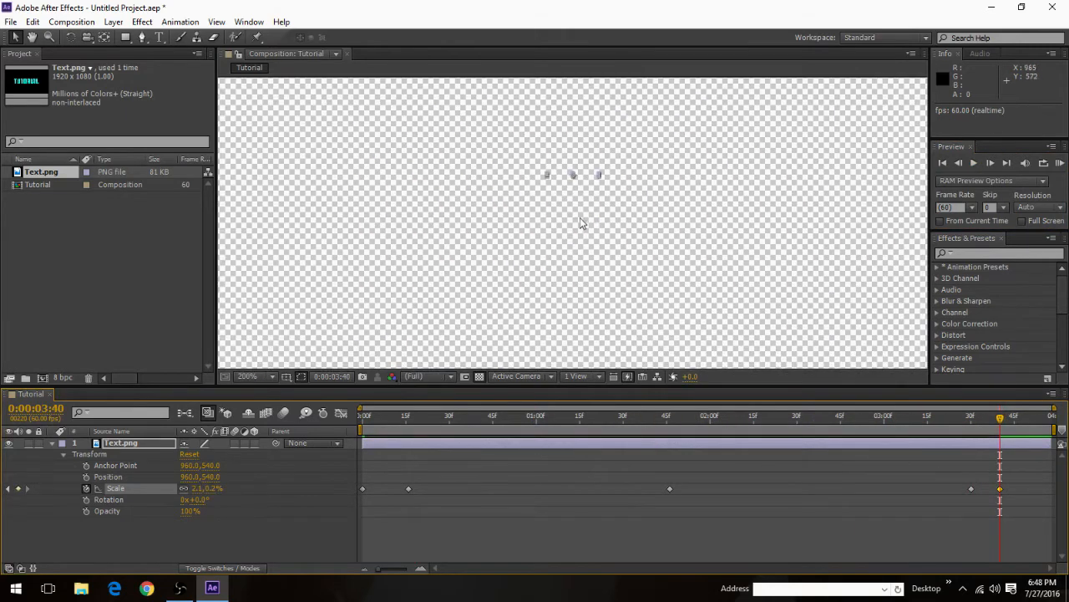
scroll(570, 176, "down", 8)
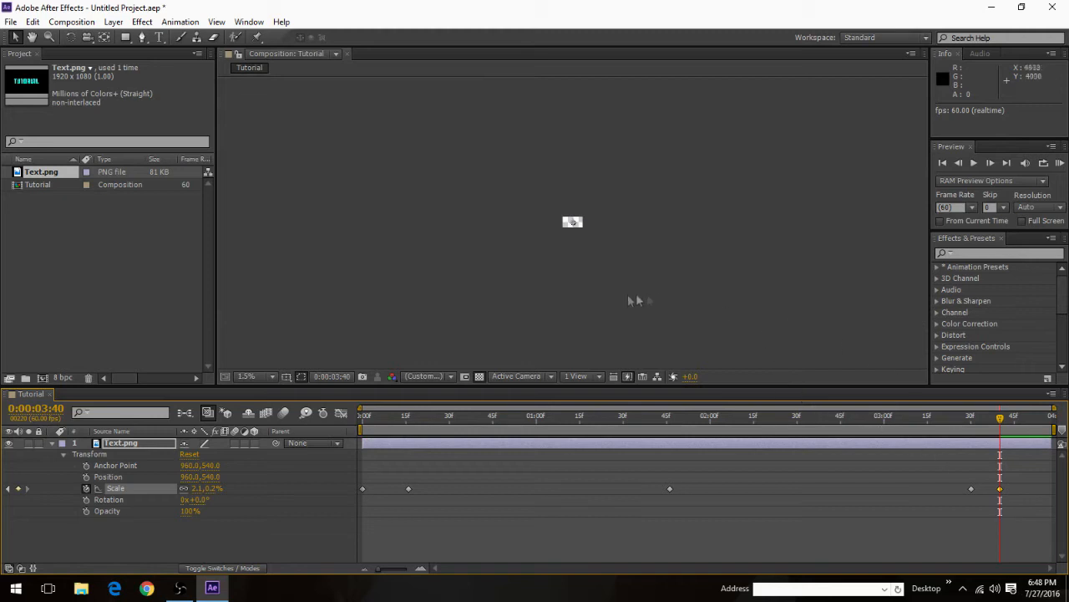
scroll(590, 222, "up", 3)
left_click_drag(1001, 494, 1044, 500)
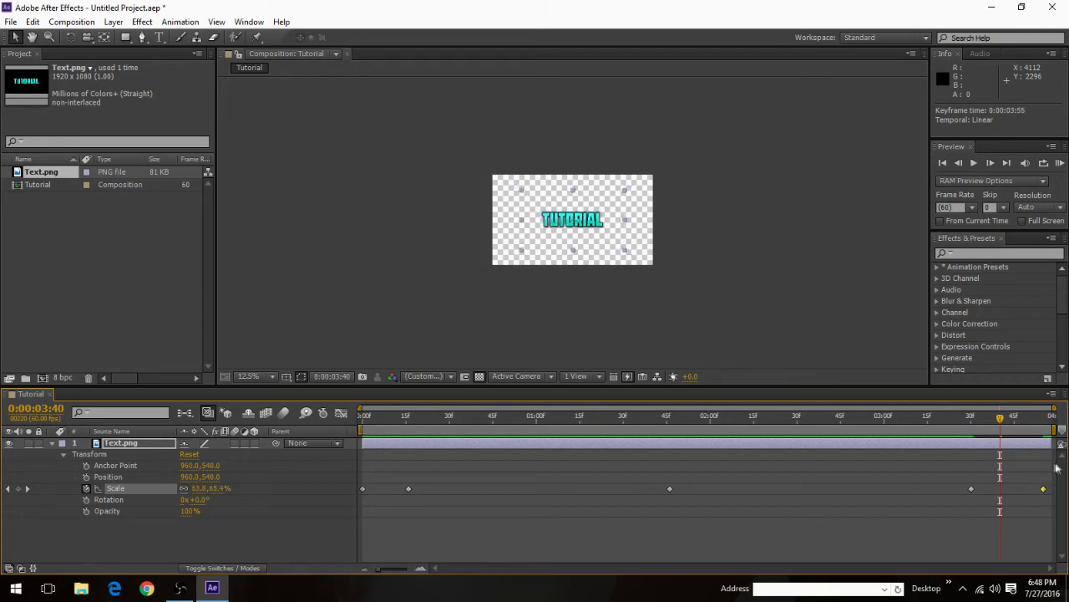
Step: Move the last Scale keyframe slightly later and the one before it to 0:00:03:40, and play the animation from the start
left_click_drag(1042, 494, 1047, 494)
left_click_drag(972, 490, 1002, 496)
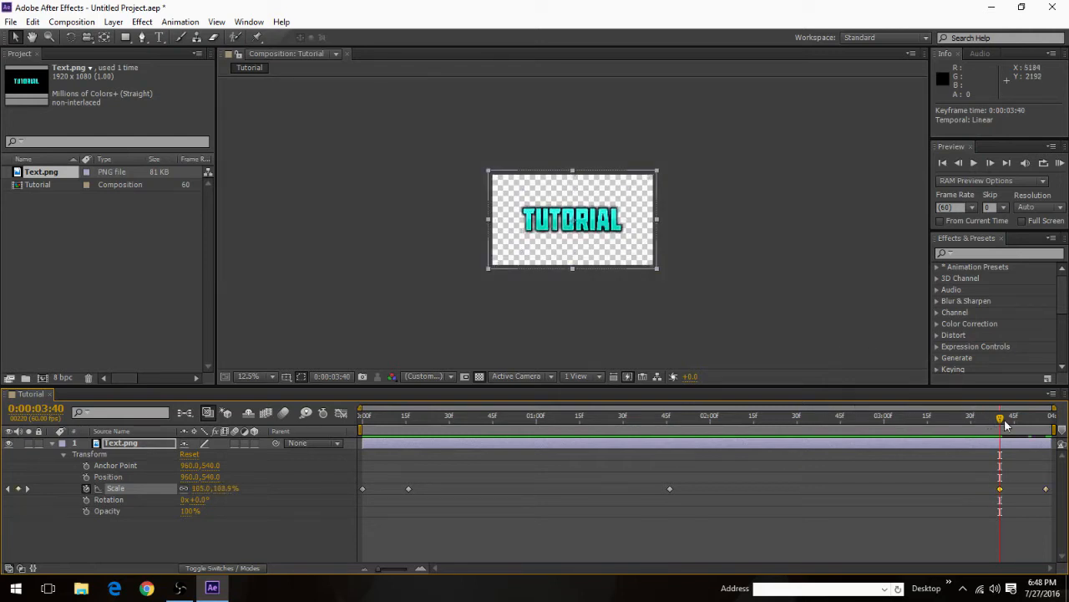
key("Home")
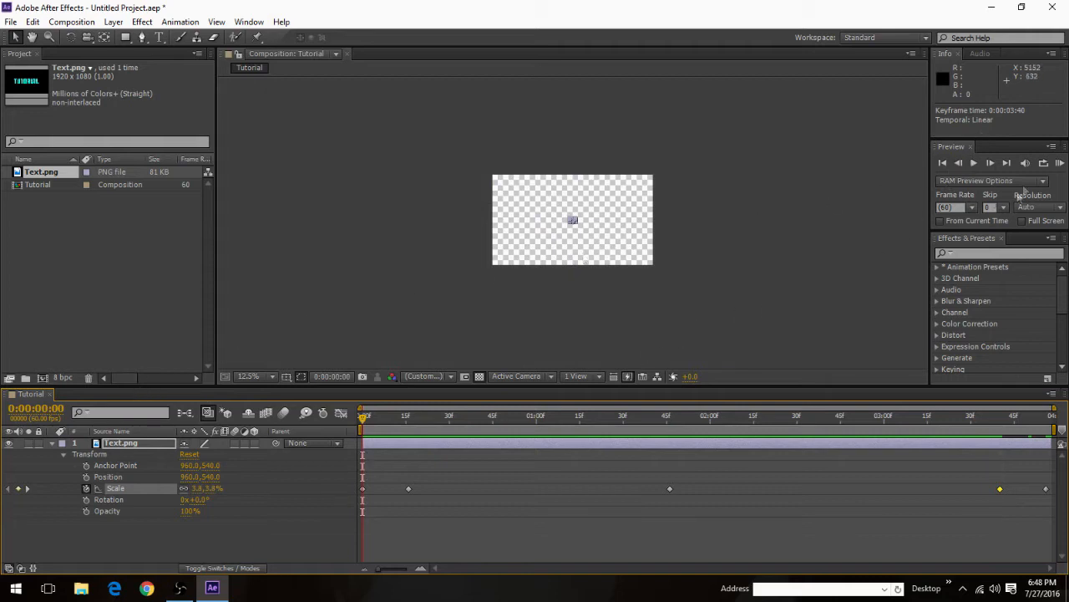
left_click(980, 163)
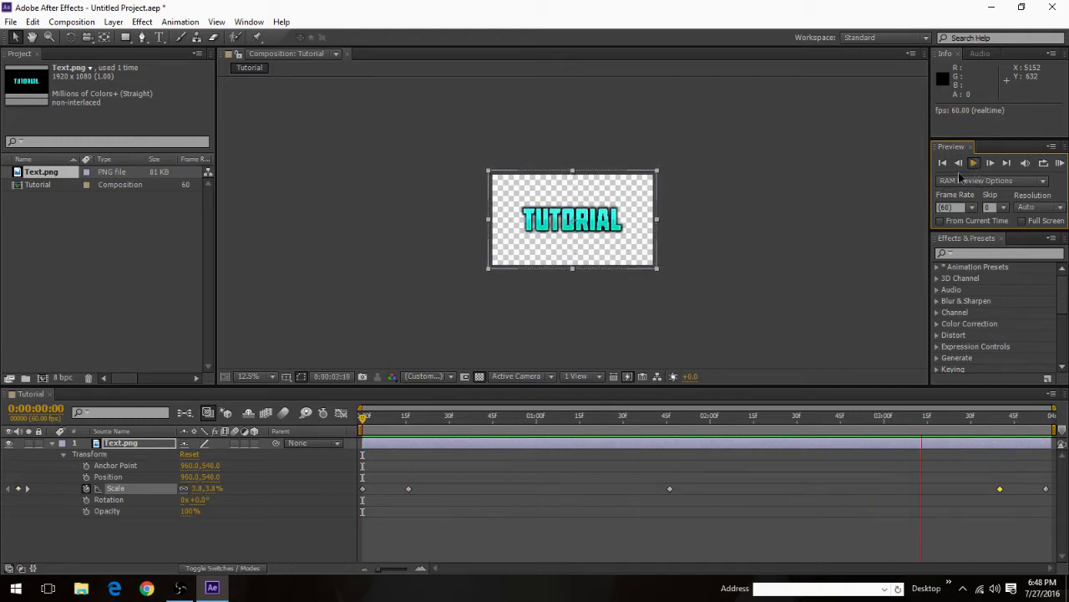
left_click(974, 164)
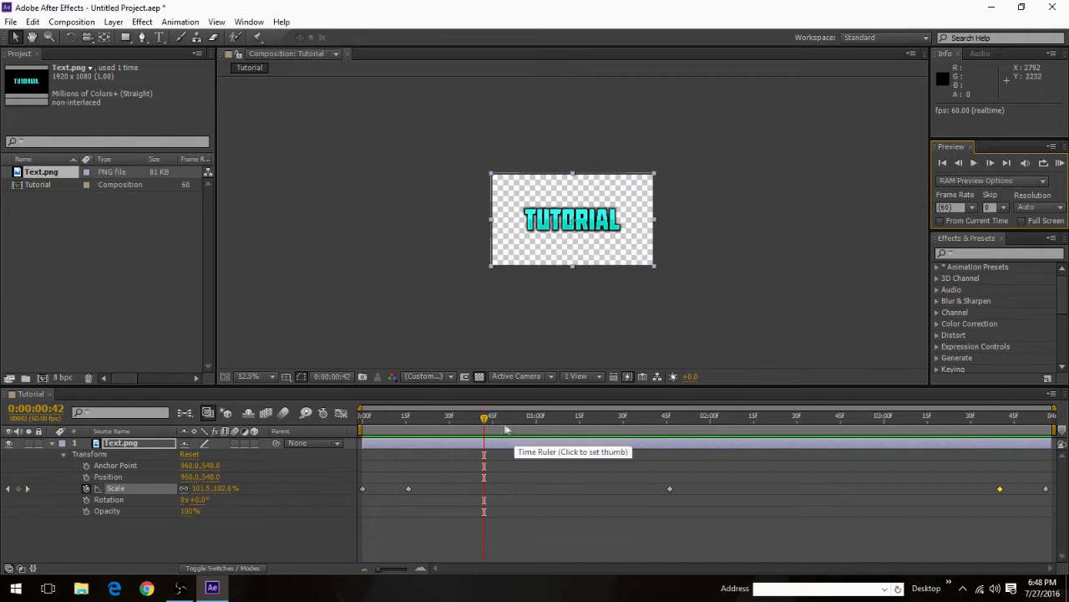
left_click_drag(484, 418, 260, 420)
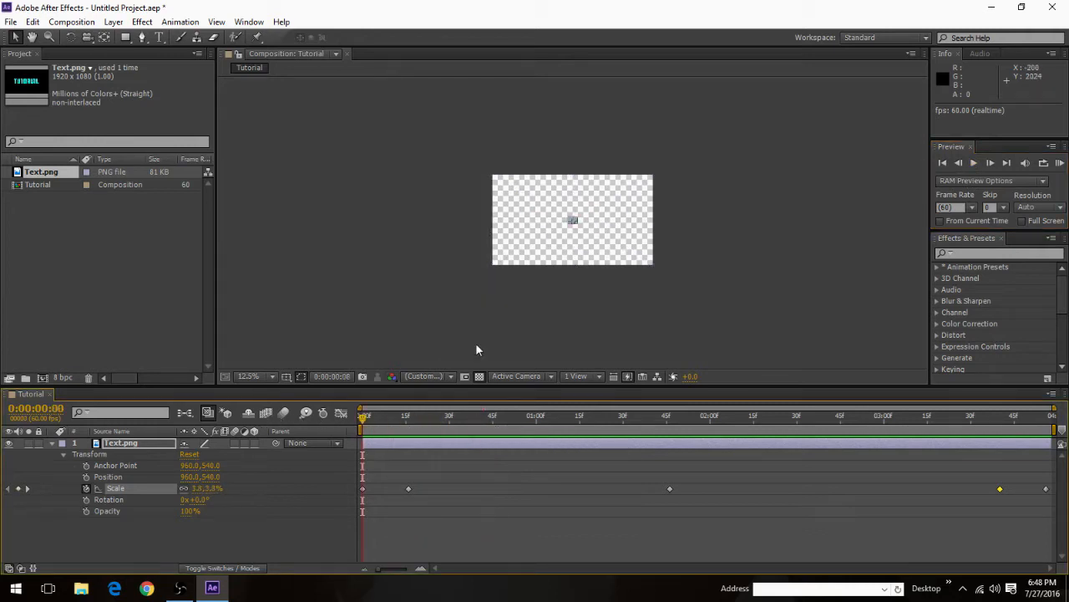
Step: Scrub through the middle of the text animation and set the current time to 0:00:02:00
left_click_drag(364, 418, 493, 442)
left_click(49, 446)
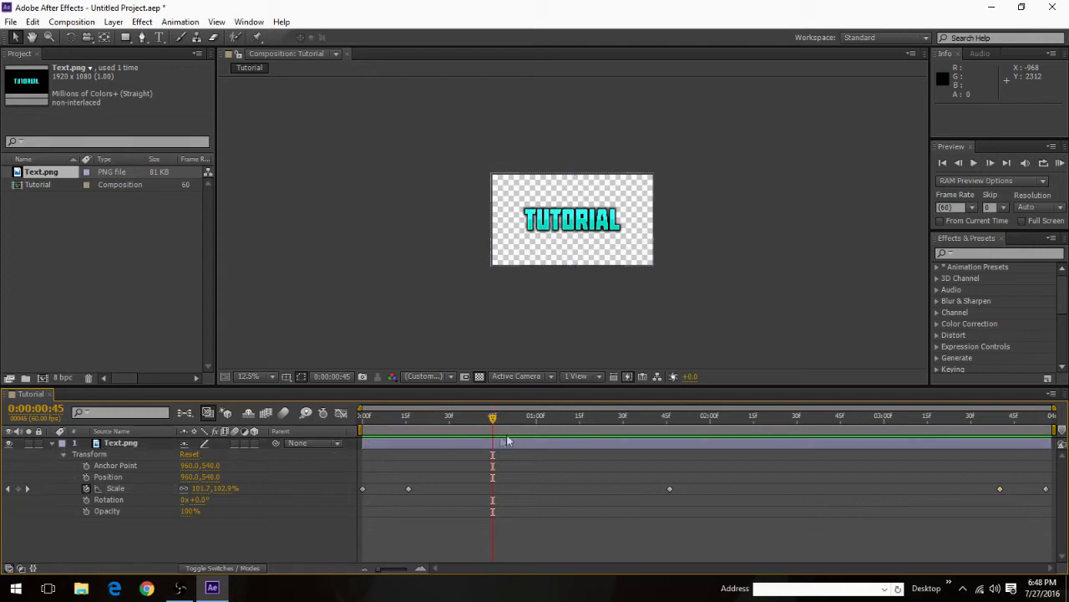
left_click(51, 444)
left_click_drag(488, 425, 670, 443)
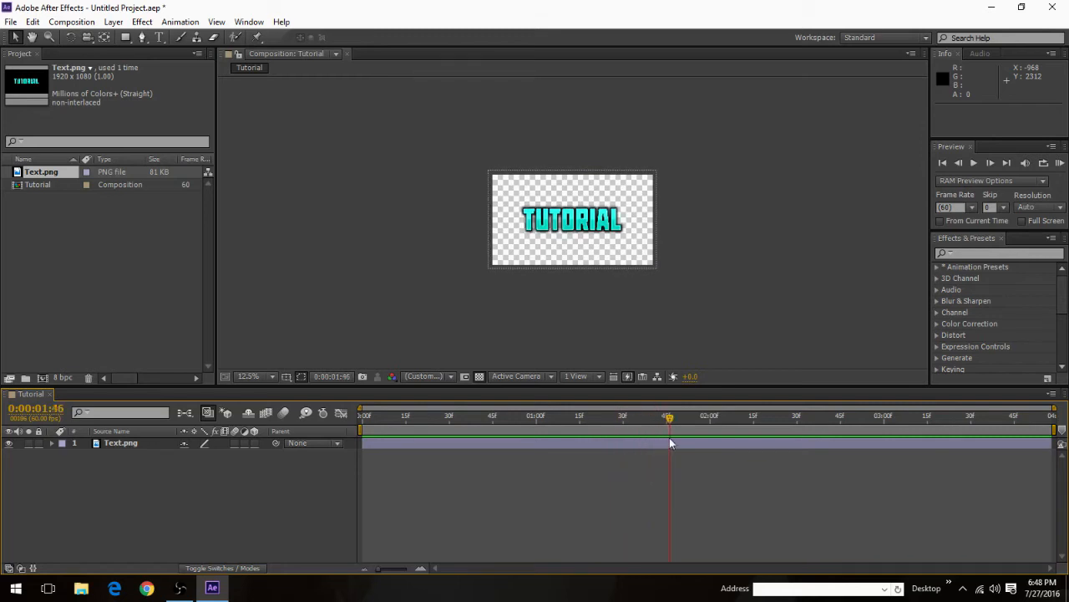
left_click(52, 443)
left_click_drag(666, 421, 710, 422)
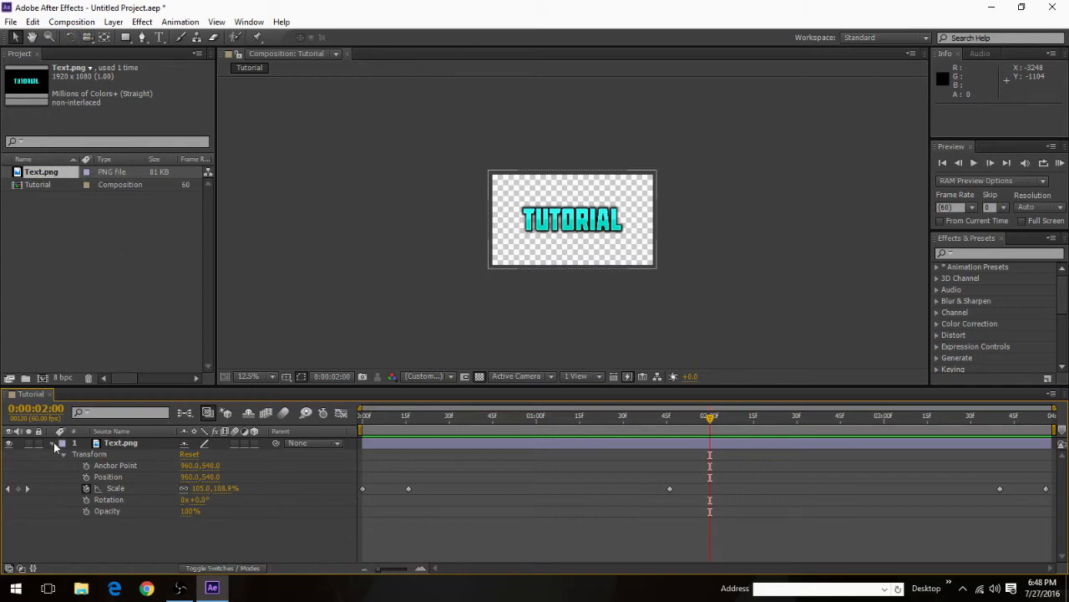
Step: Create a white (FFFFFF) solid layer at composition size, named Shine
left_click(112, 22)
mouse_move(127, 38)
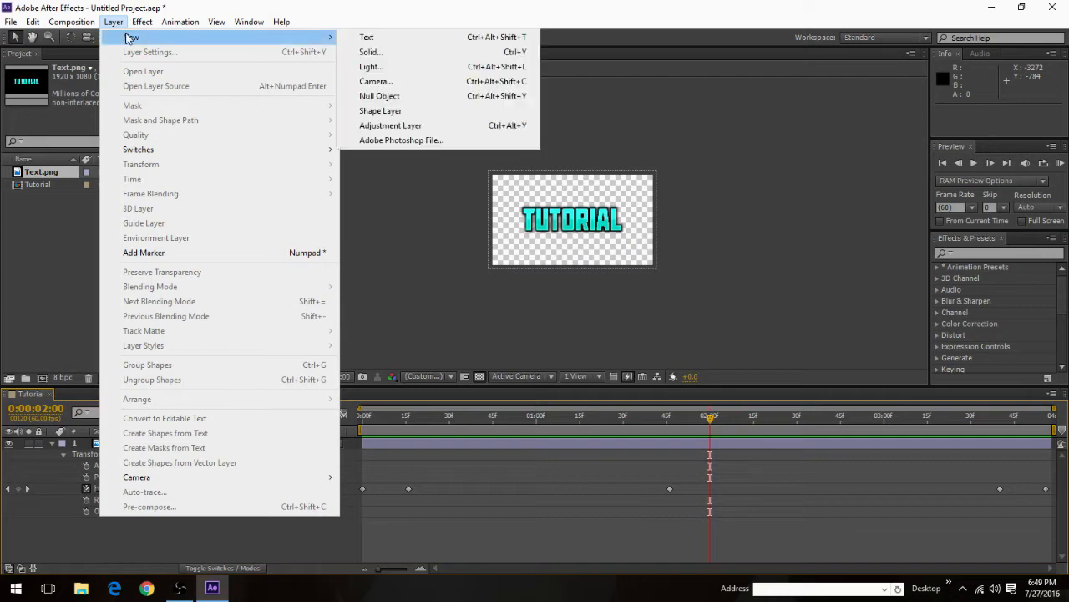
left_click(355, 52)
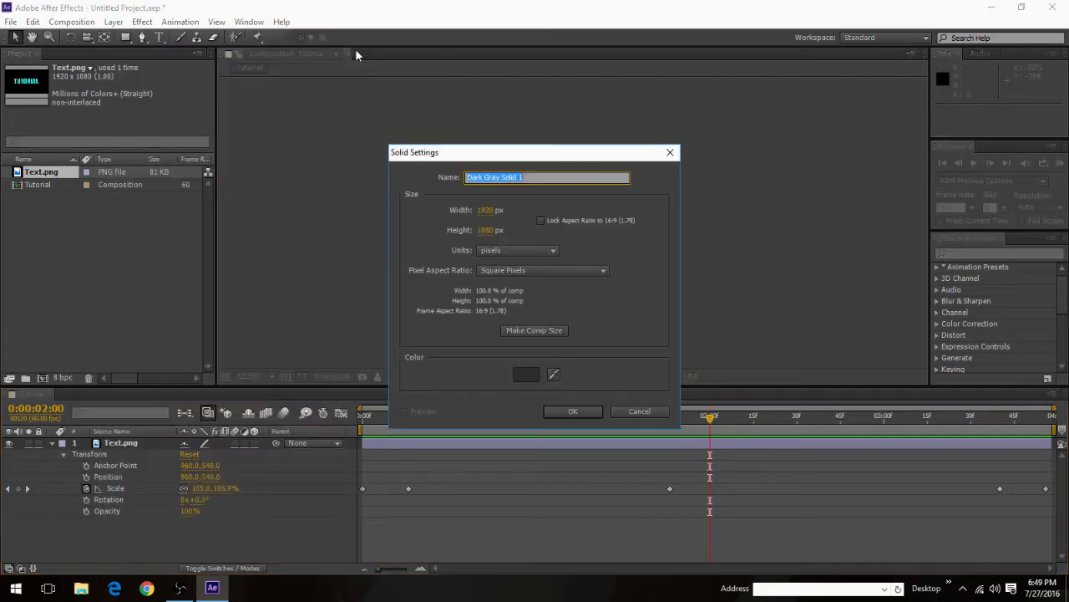
left_click(526, 376)
left_click_drag(501, 314, 253, 132)
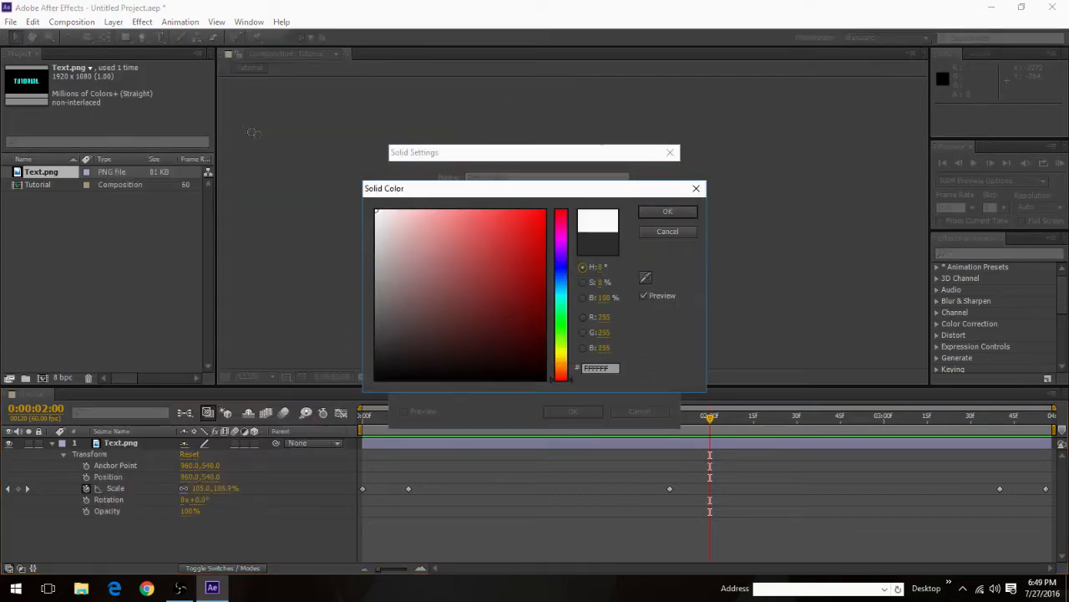
left_click(669, 214)
left_click(529, 331)
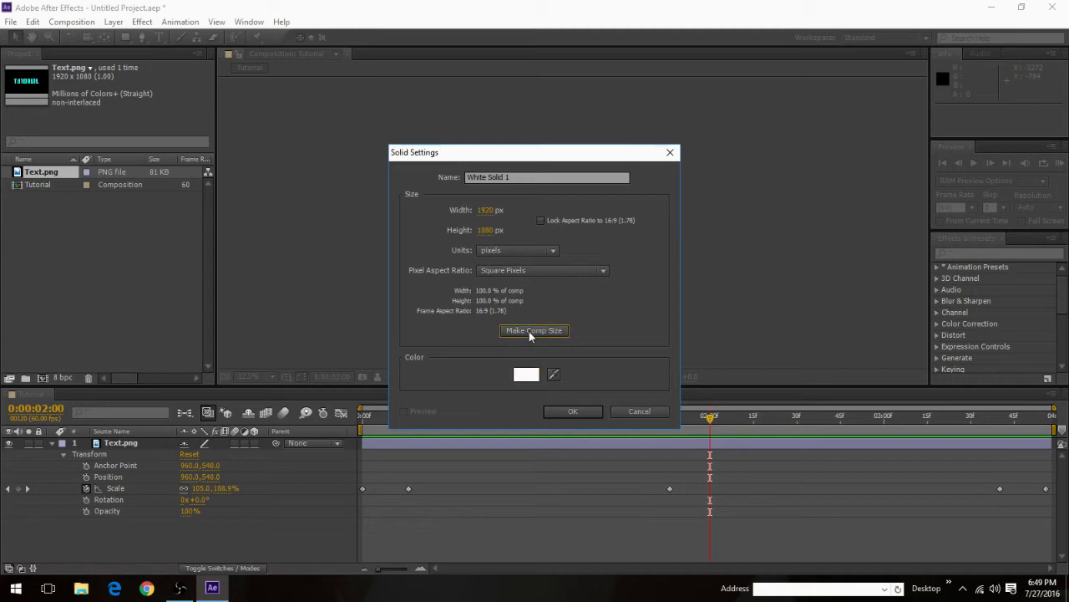
left_click_drag(523, 178, 181, 177)
type("SDhi")
type("ine")
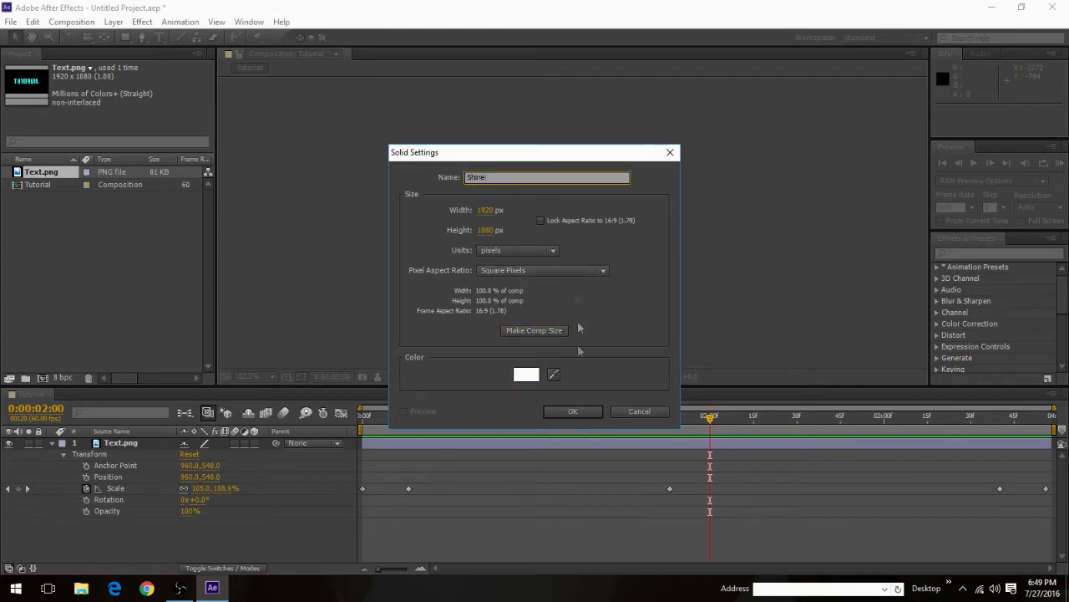
left_click(571, 411)
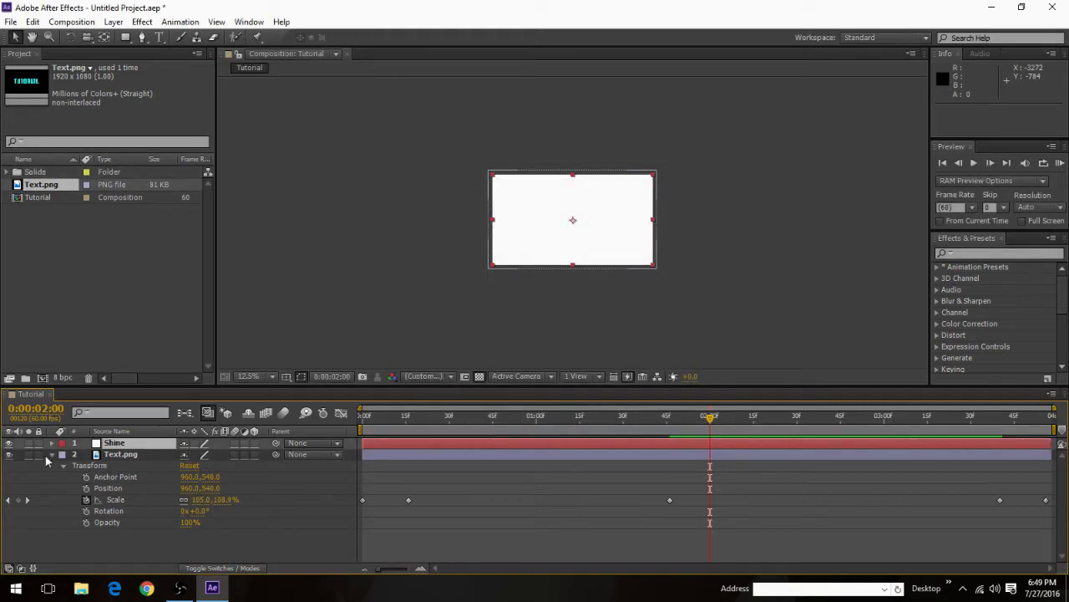
Step: Collapse the Text.png layer's properties and duplicate the layer
left_click(52, 454)
left_click(120, 456)
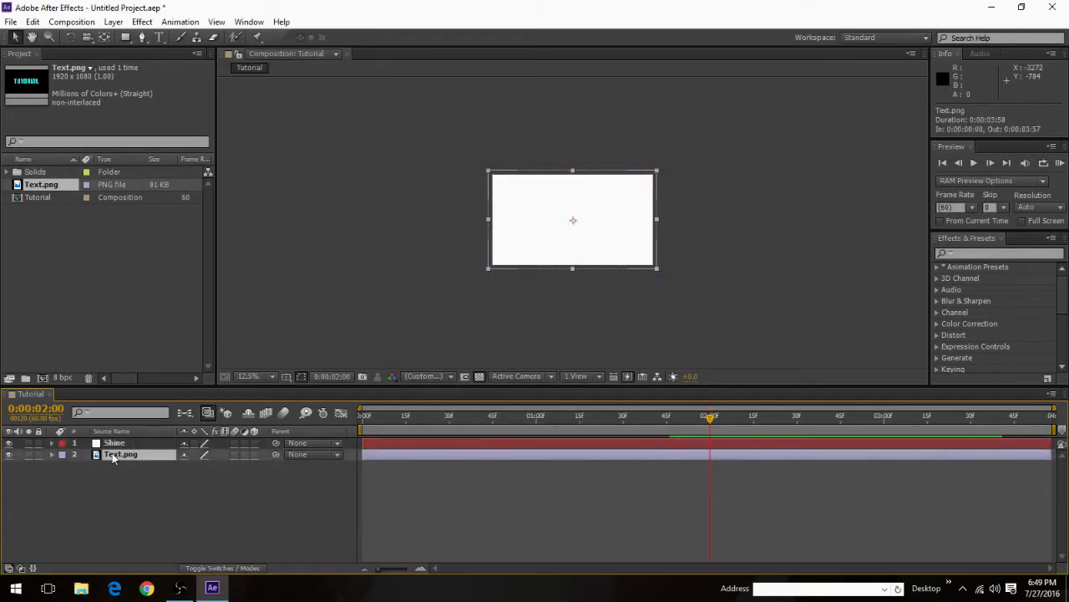
key("ctrl+d")
left_click(126, 466)
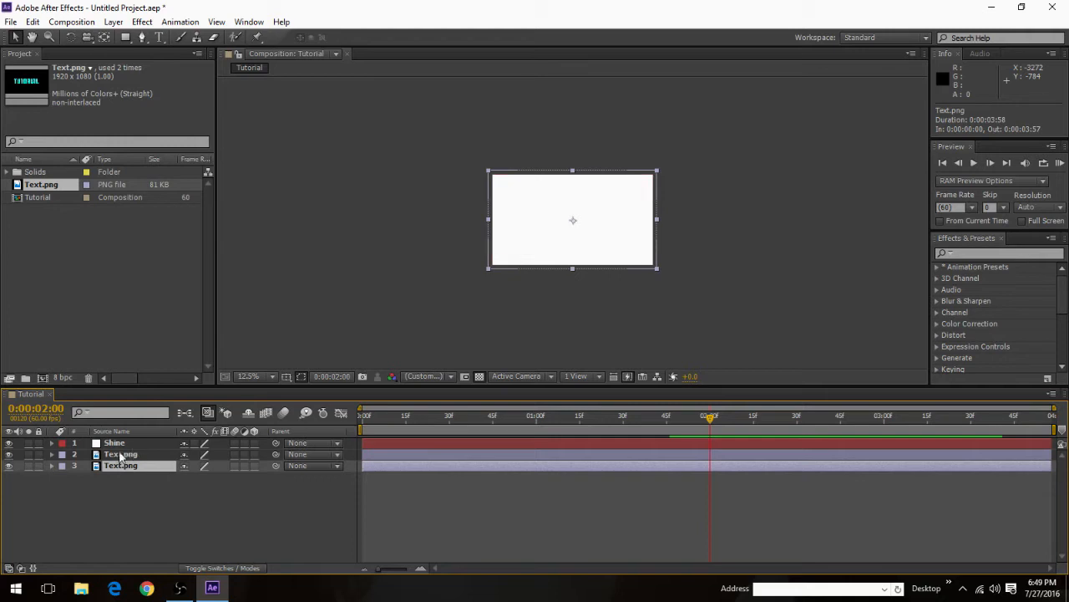
Step: Rename the upper Text.png layer as Text.png2 and move it above the Shine layer
left_click(119, 455)
right_click(115, 456)
left_click(110, 511)
left_click(117, 453)
right_click(117, 454)
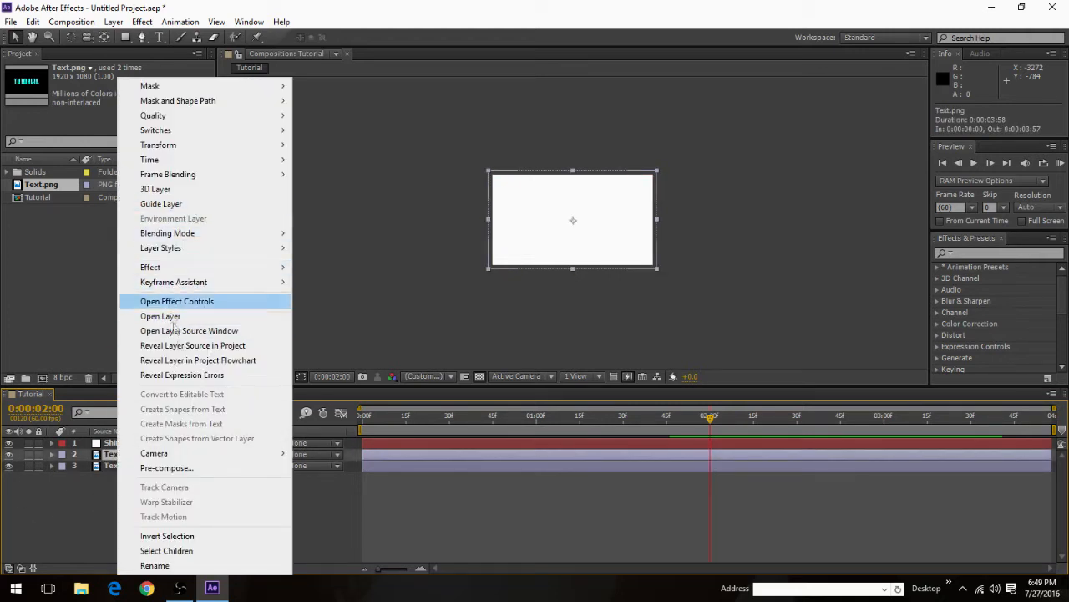
left_click(155, 565)
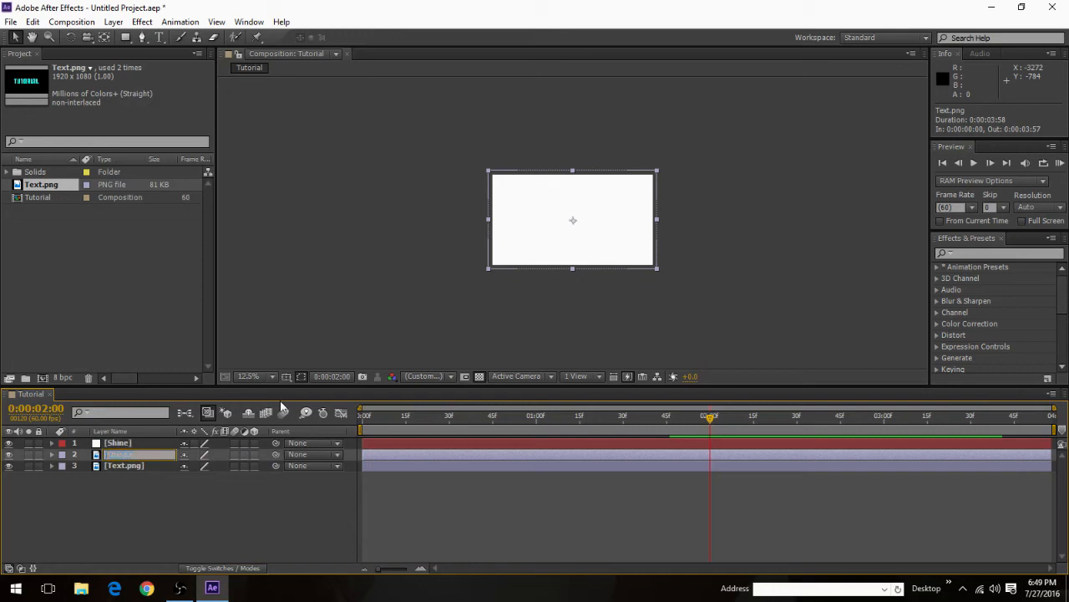
type("2")
key("Return")
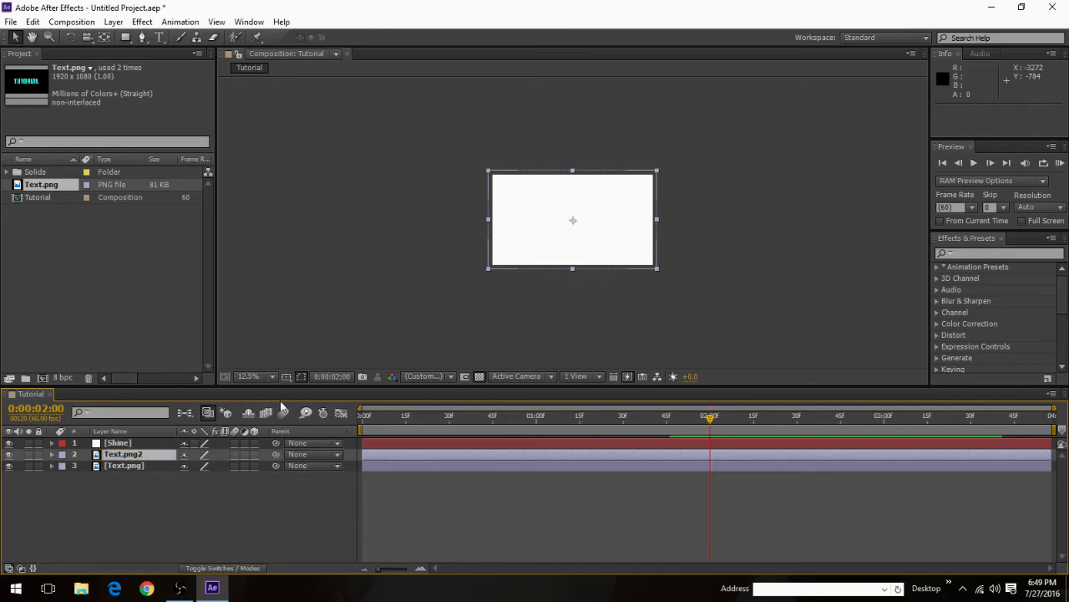
left_click_drag(126, 457, 127, 441)
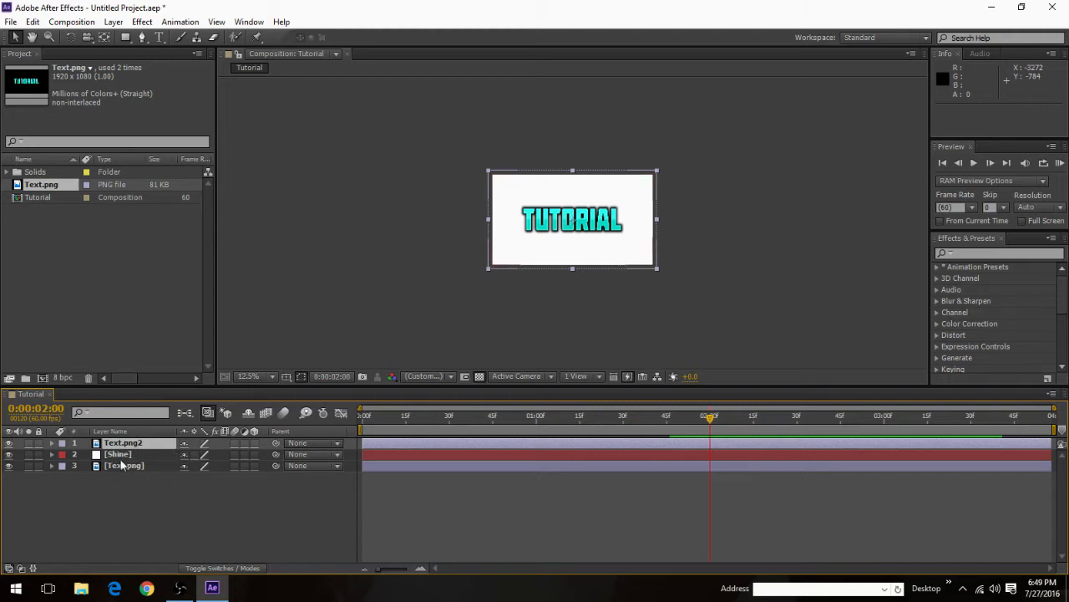
Step: Scale the Shine solid to a narrow vertical strip of about 4% by 90% and place it beside the text at about 232, 524
left_click(118, 455)
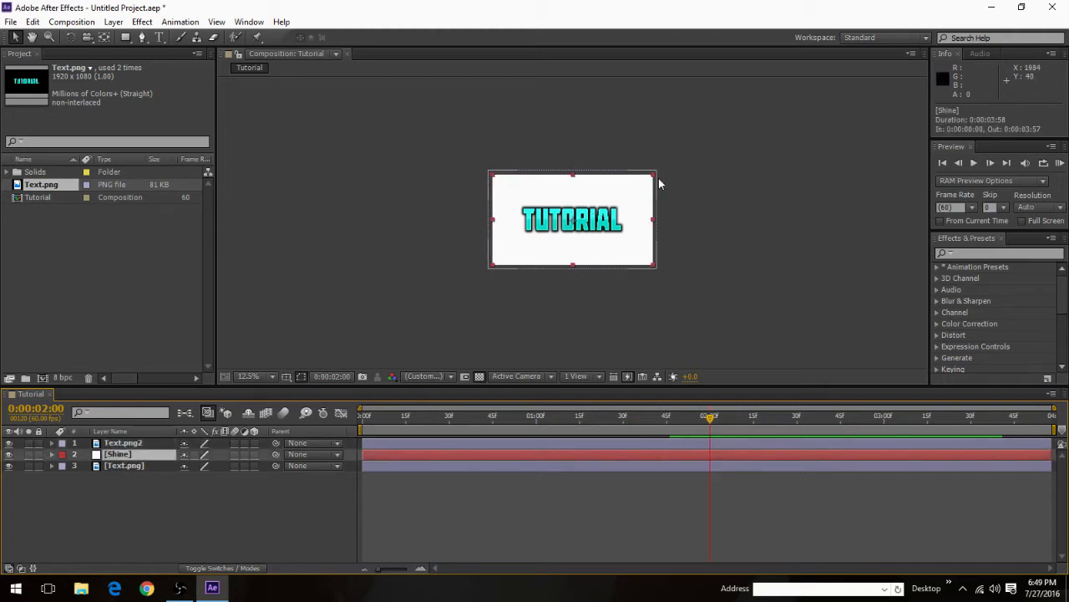
left_click_drag(655, 179, 521, 235)
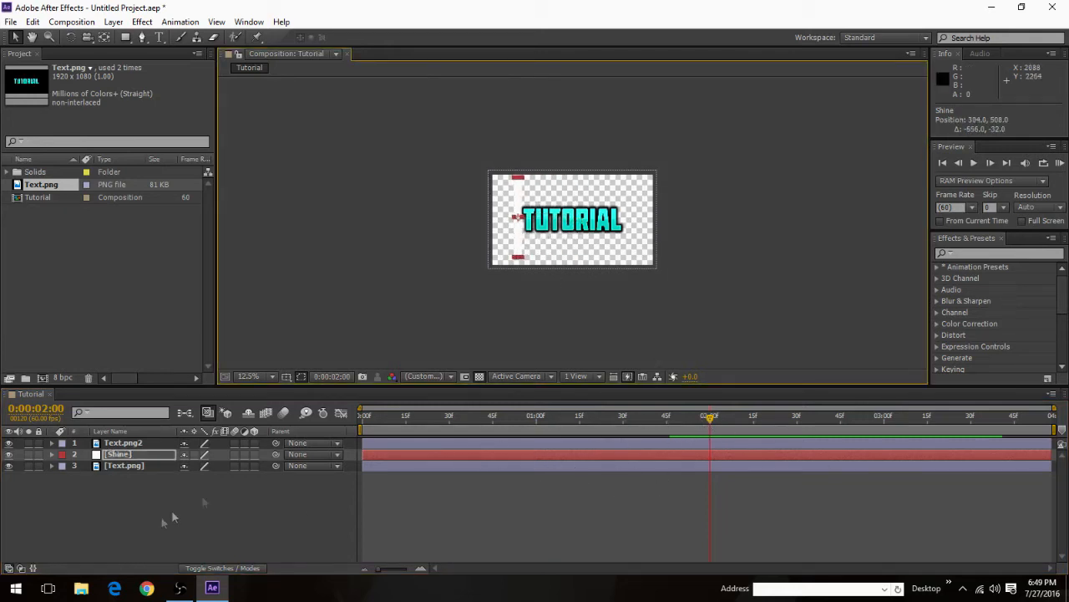
left_click_drag(521, 238, 513, 239)
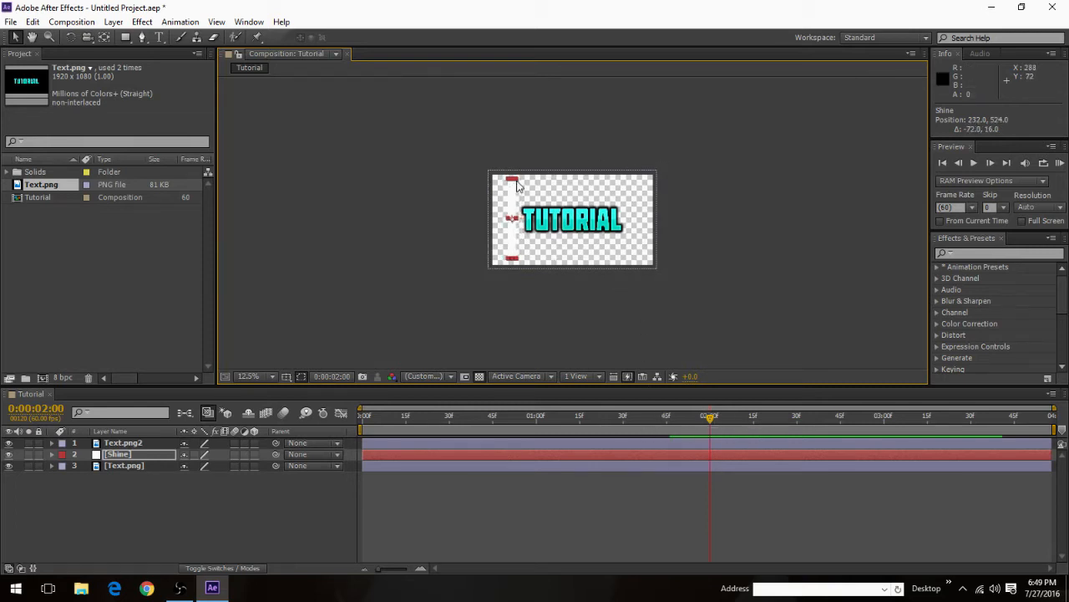
left_click_drag(517, 182, 513, 182)
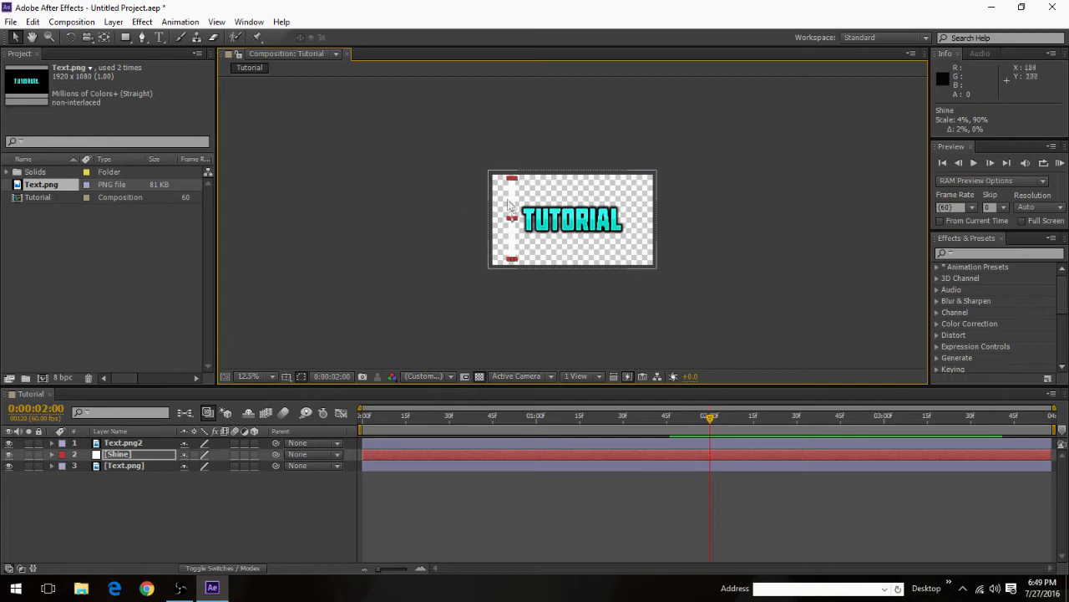
Step: Rotate the Shine strip by about 12° and move it to about 168, 532, clear of the text
scroll(503, 214, "up", 4)
scroll(502, 215, "down", 4)
left_click(72, 40)
left_click_drag(527, 214, 517, 198)
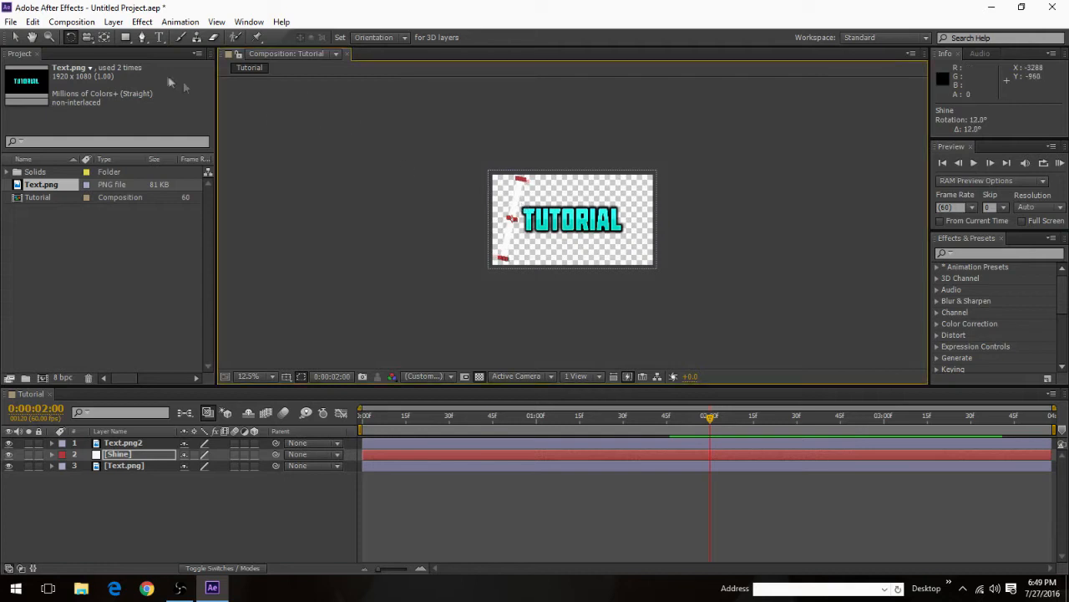
left_click(15, 36)
mouse_move(515, 209)
left_mouse_down()
mouse_move(641, 211)
mouse_move(508, 211)
left_mouse_up()
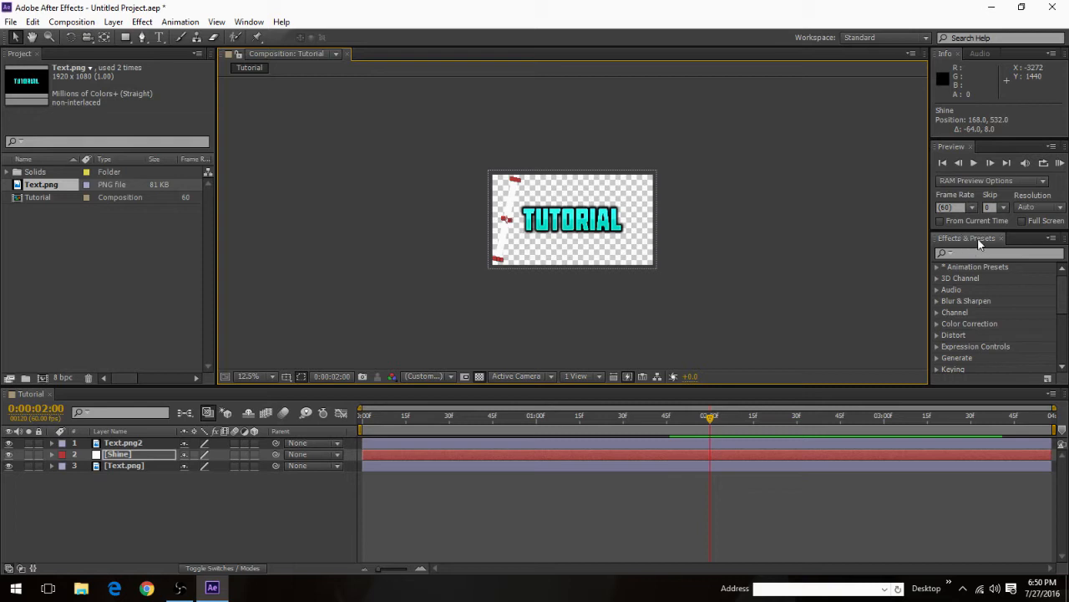
left_click(248, 23)
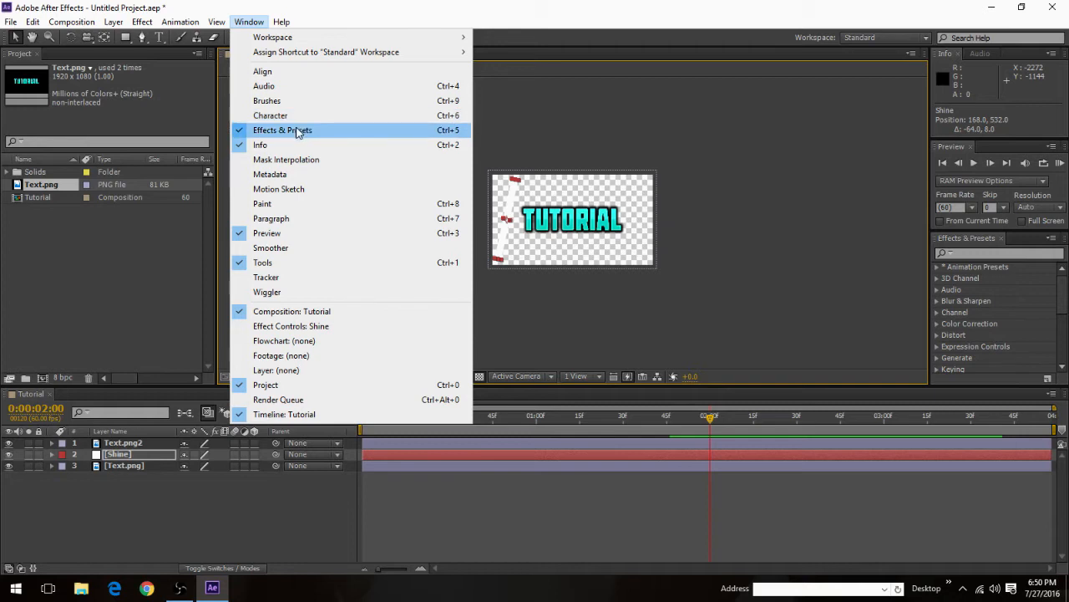
left_click(254, 21)
left_click(983, 251)
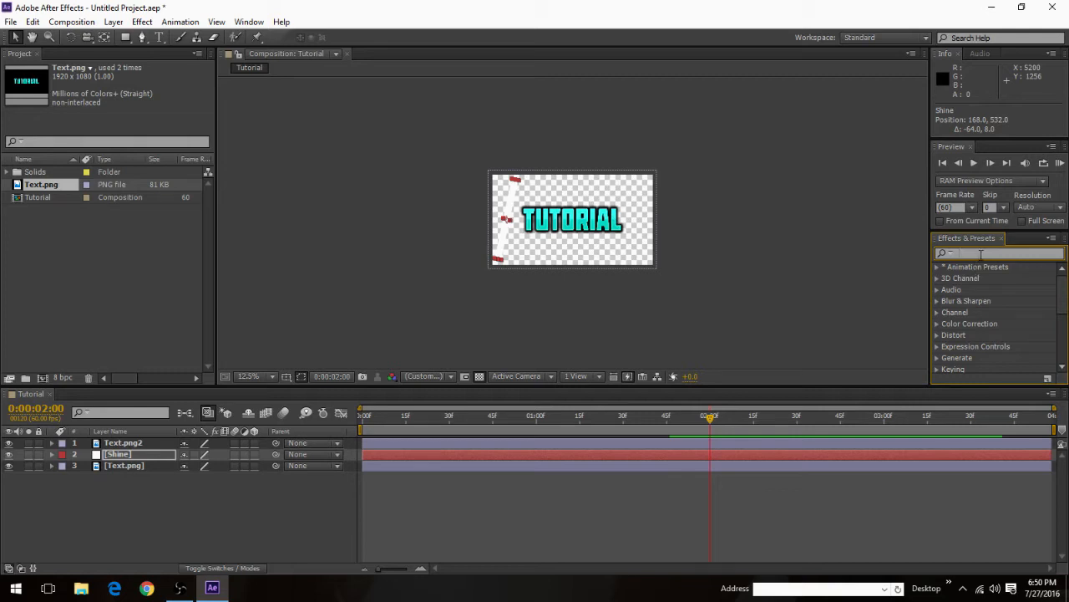
type("Blur")
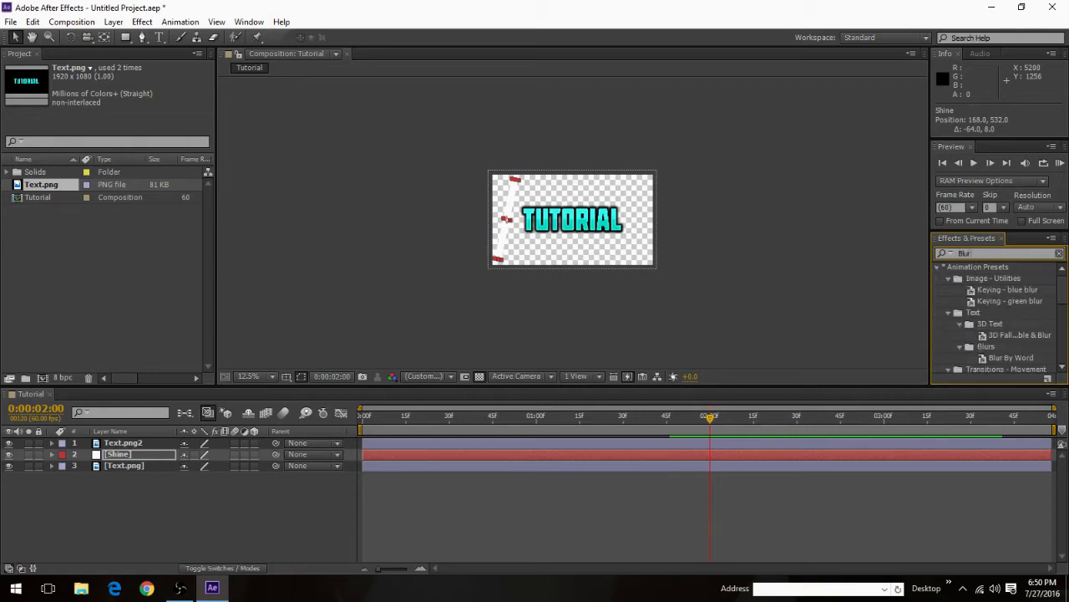
key("BackSpace")
key("BackSpace")
key("BackSpace")
key("BackSpace")
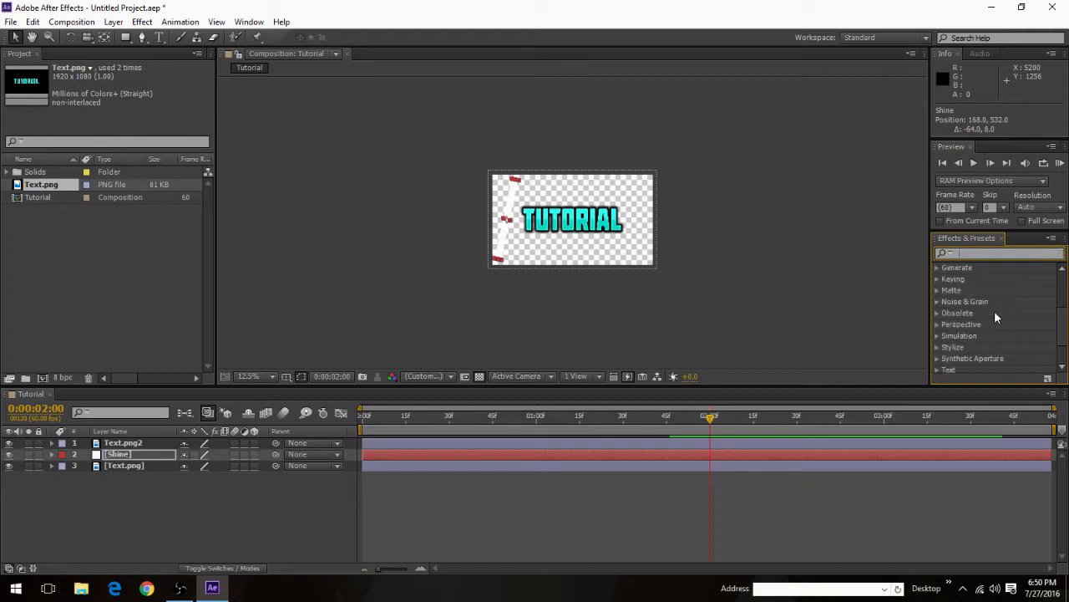
Step: Find the Fast Blur effect and apply it to the Shine layer
type("Fast Blur")
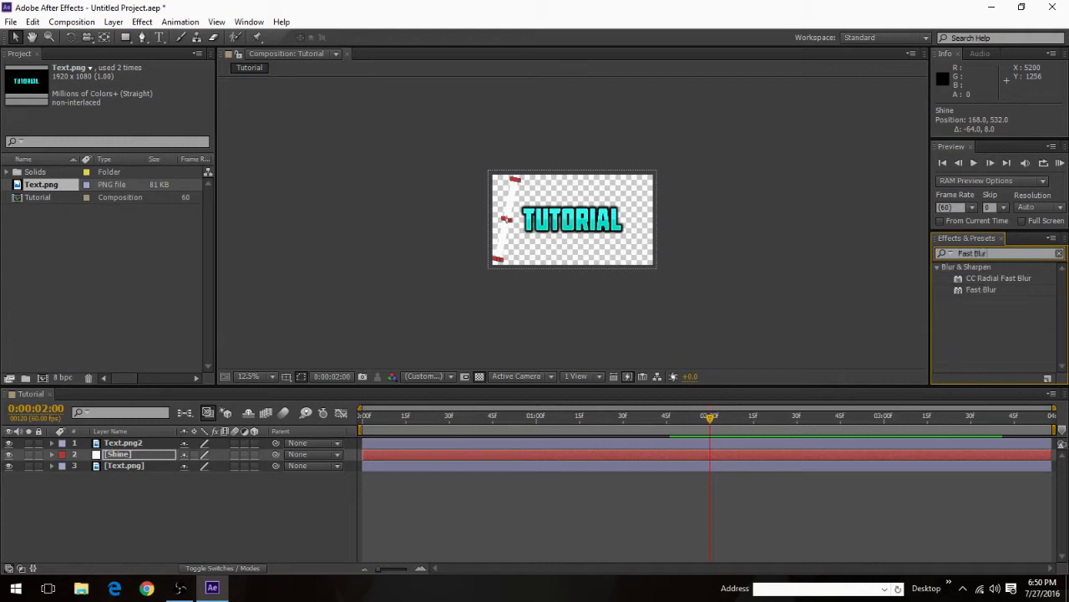
left_click(991, 291)
left_click_drag(976, 291, 145, 451)
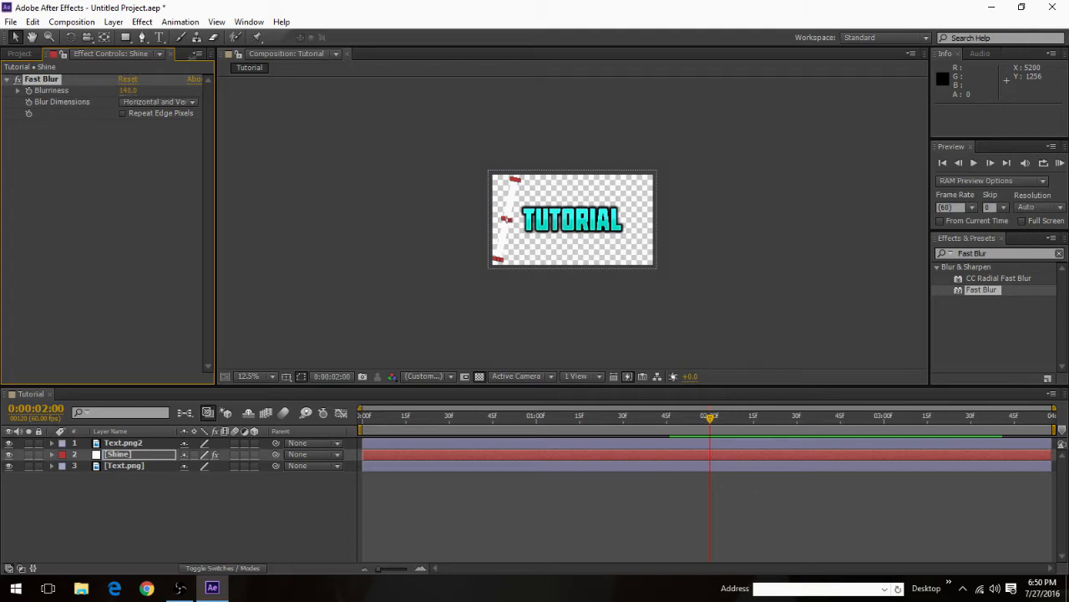
Step: Set the Shine layer's Fast Blur blurriness to 1000 and move the strip to about 204, 560
scroll(454, 175, "up", 3)
scroll(417, 181, "down", 1)
scroll(293, 199, "up", 1)
scroll(248, 208, "down", 1)
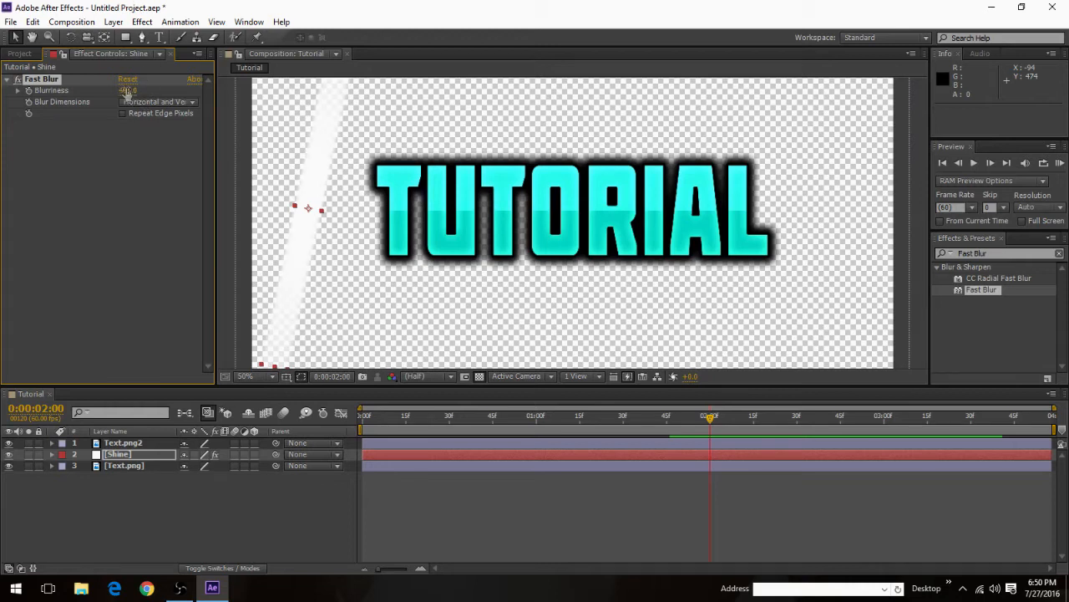
left_click_drag(129, 90, 124, 4)
left_click_drag(150, 97, 129, 75)
left_click(130, 90)
type("1000")
key("Return")
key("comma")
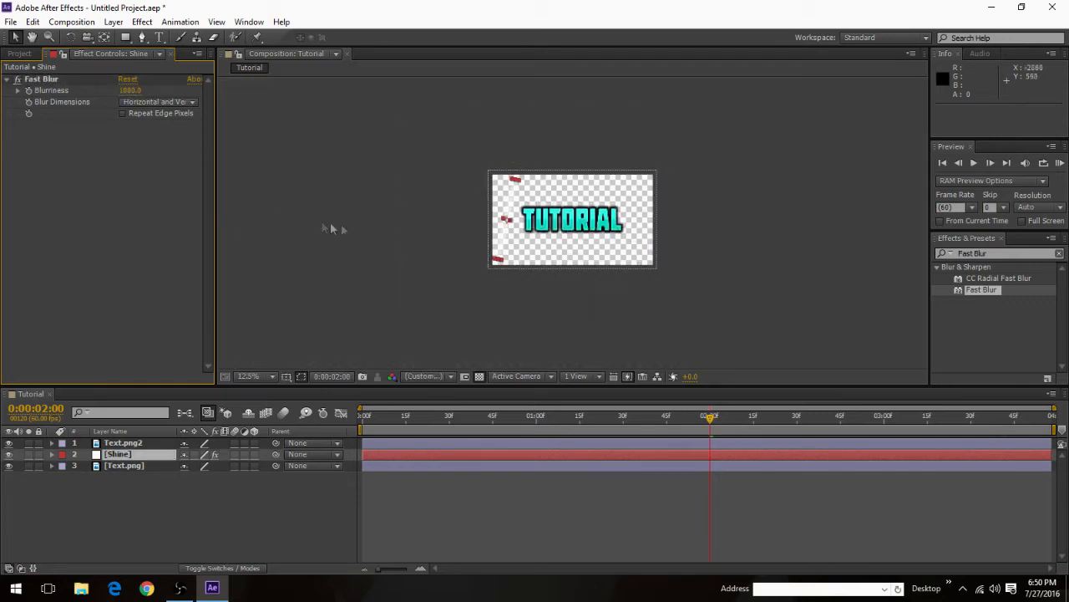
mouse_move(442, 194)
left_mouse_down()
mouse_move(474, 194)
mouse_move(446, 202)
left_mouse_up()
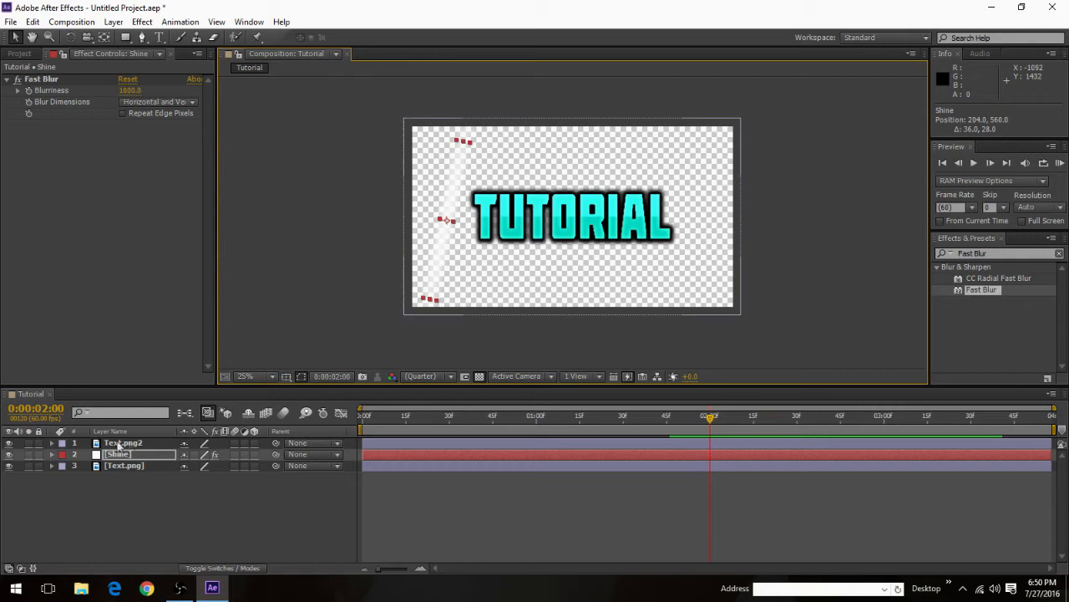
Step: Set the Shine layer's track matte to Alpha Matte "Text.png2"
left_click(302, 454)
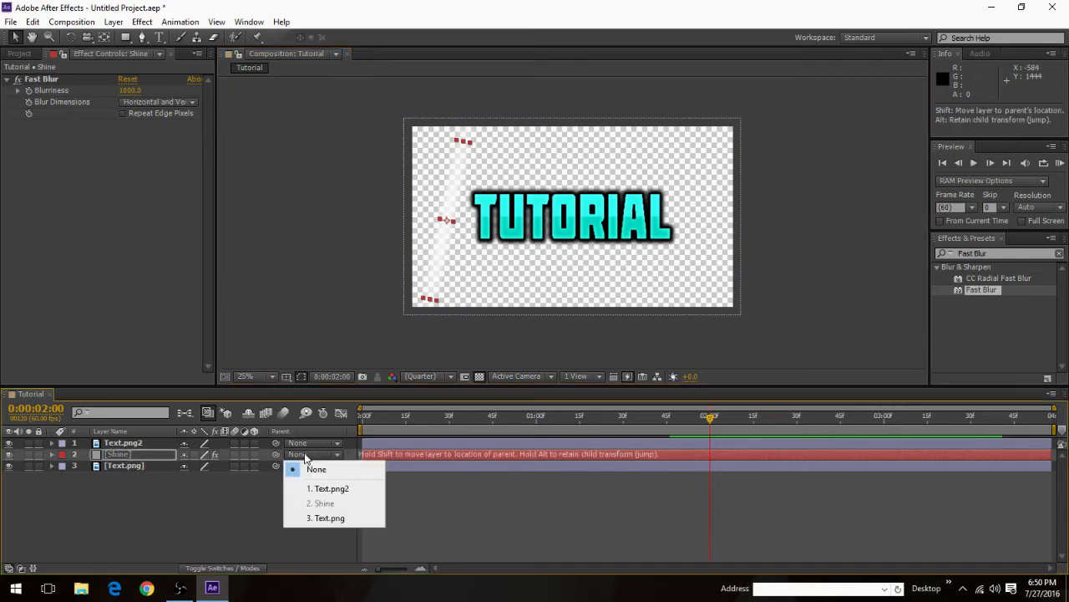
left_click(195, 473)
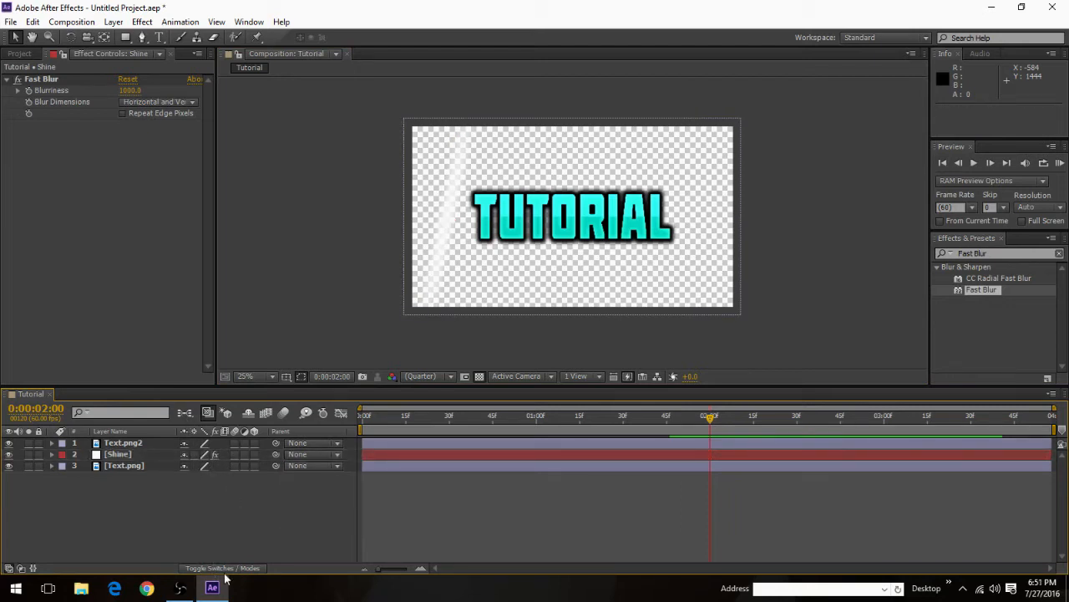
left_click(225, 569)
left_click(218, 458)
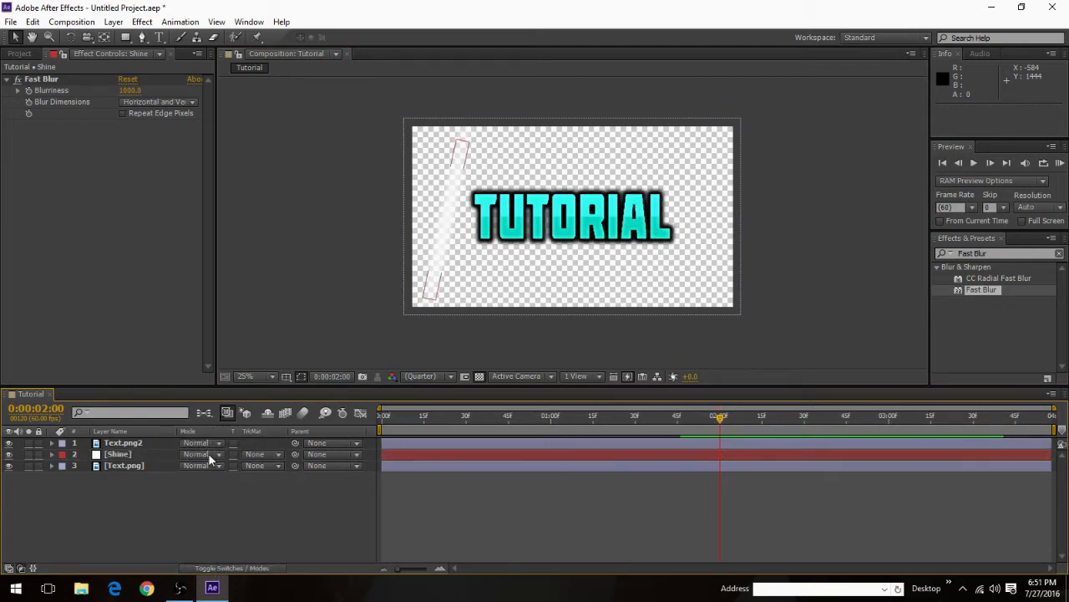
left_click(209, 455)
left_click(166, 513)
left_click(260, 455)
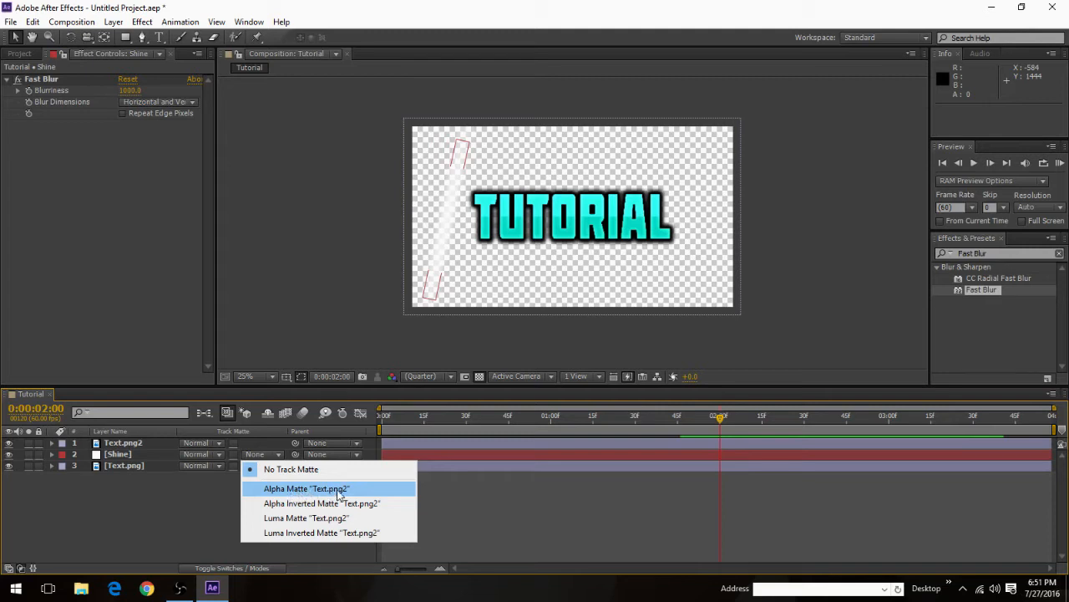
left_click(339, 494)
Step: Enable position keyframing on the Shine layer at 0:00:02:00 with the strip placed beside the text at about 212, 528
mouse_move(446, 226)
left_mouse_down()
mouse_move(644, 220)
mouse_move(445, 216)
left_mouse_up()
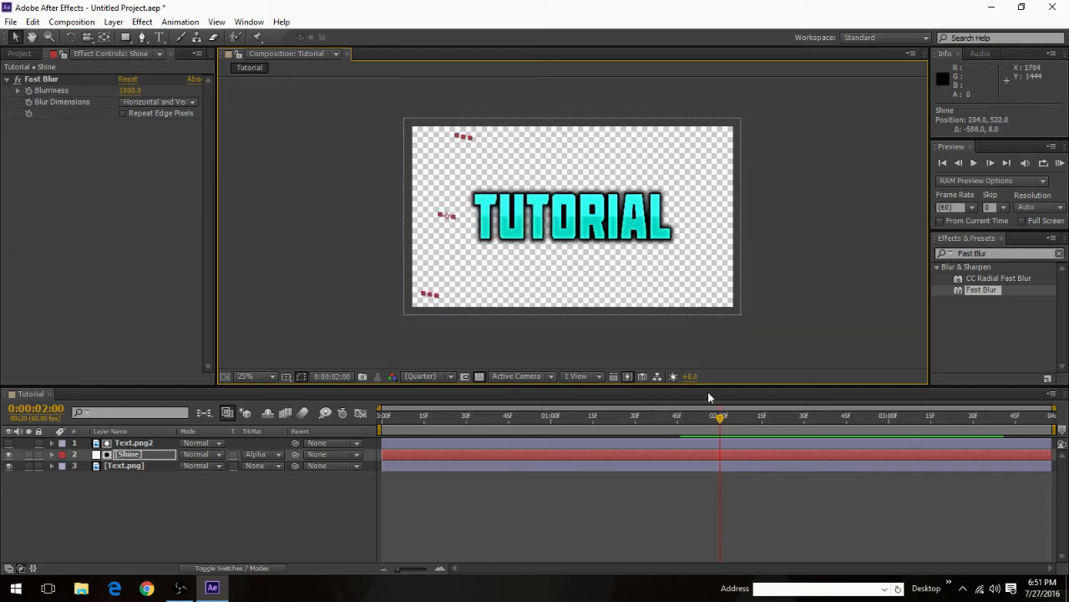
left_click(51, 454)
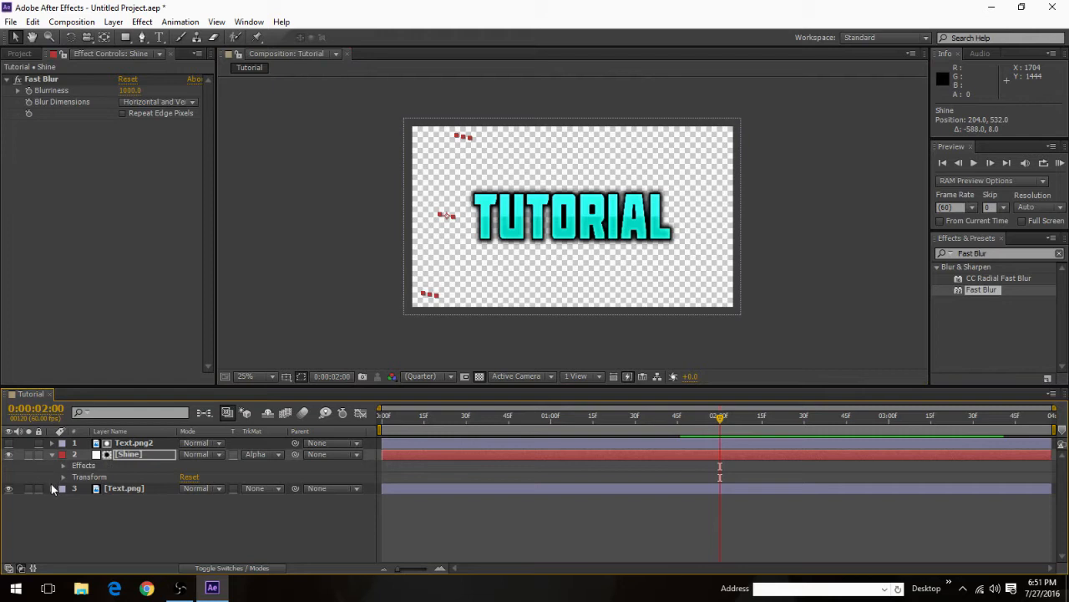
left_click(52, 488)
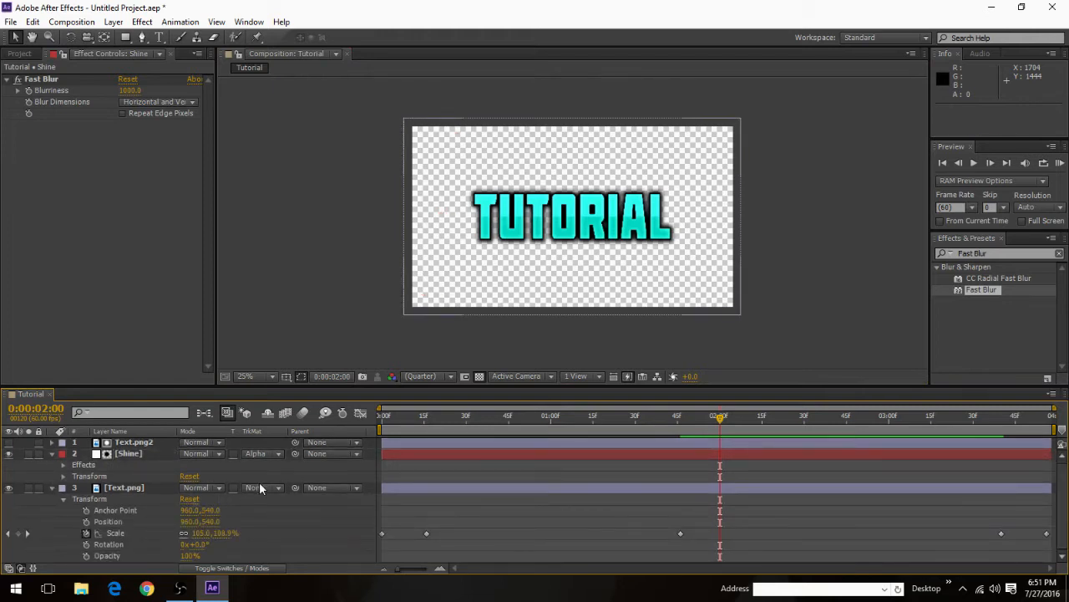
left_click(64, 477)
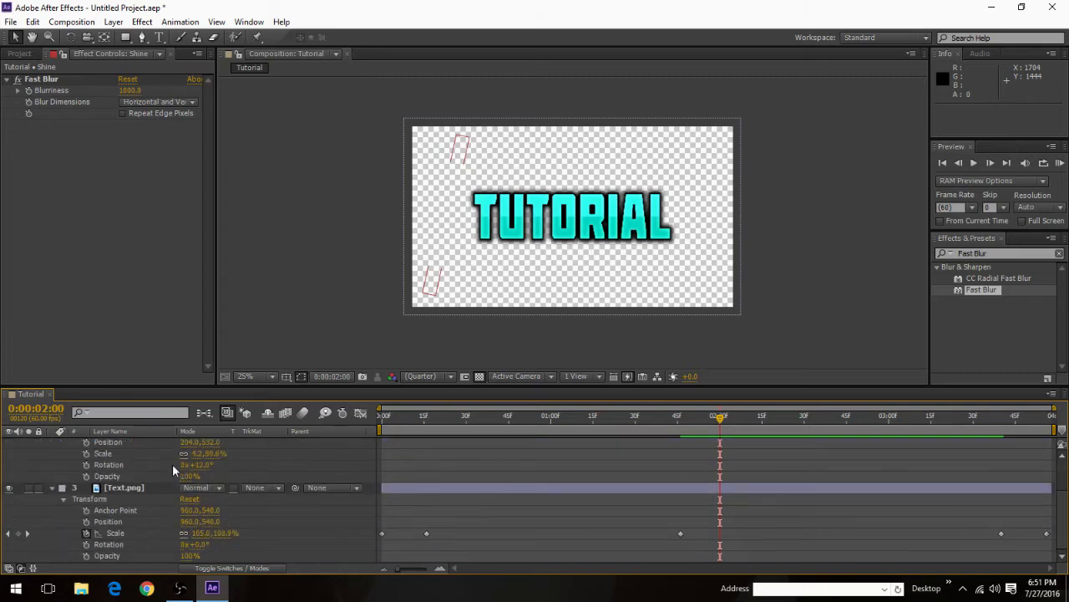
scroll(176, 468, "up", 2)
scroll(414, 508, "down", 2)
scroll(579, 499, "up", 2)
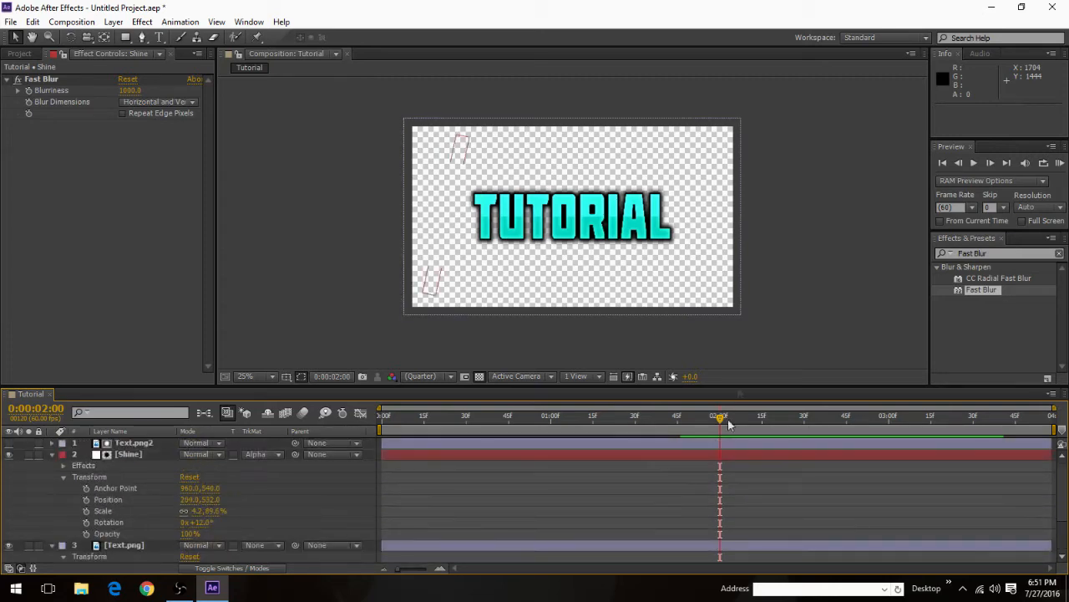
left_click_drag(714, 384, 715, 290)
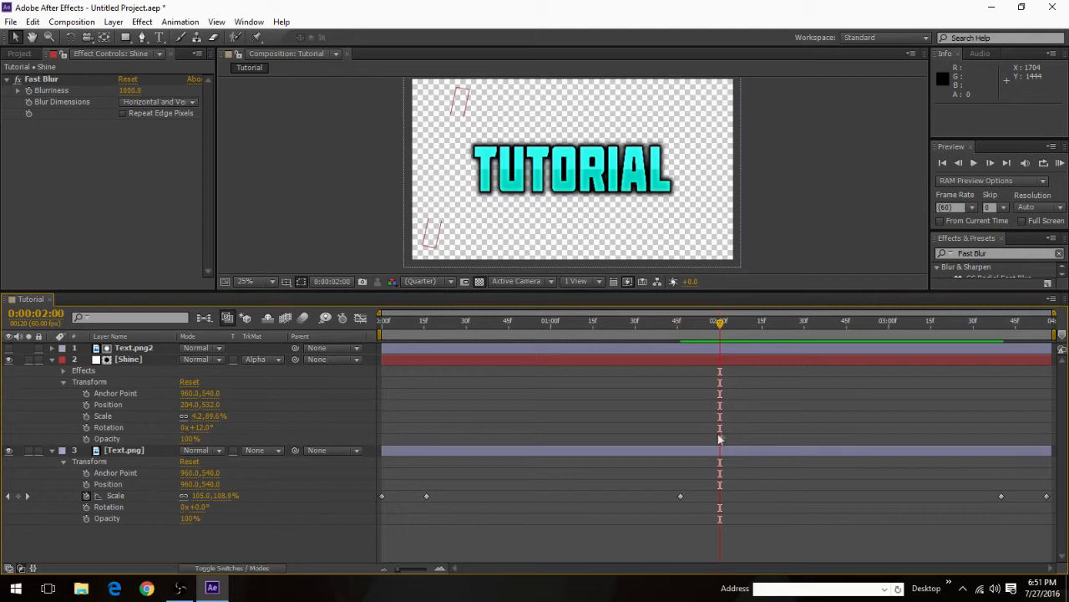
left_click(86, 404)
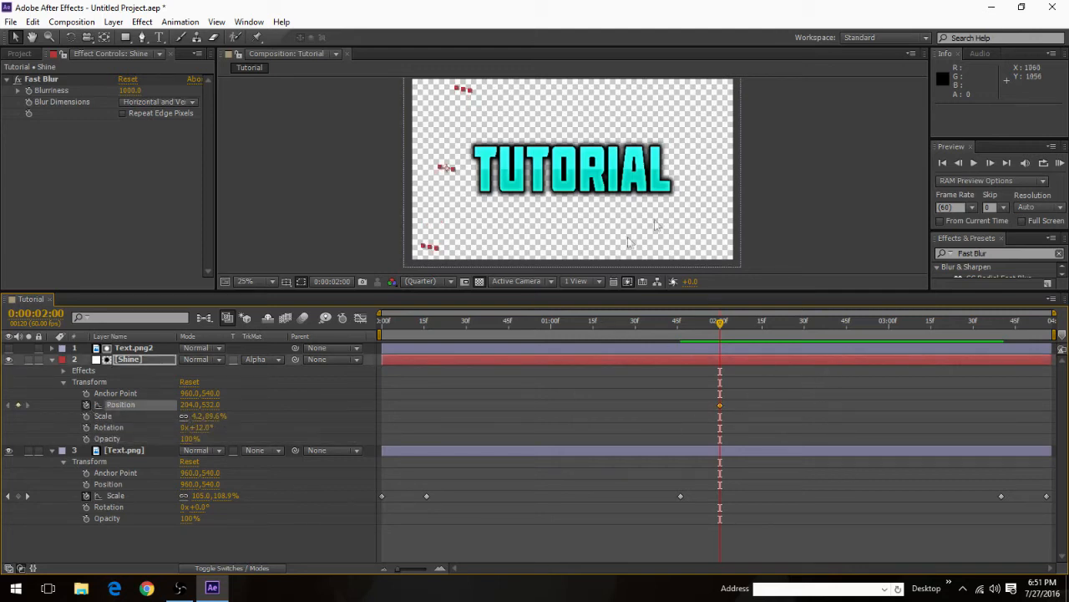
left_click_drag(450, 144, 452, 144)
Step: Keyframe the Shine strip's position at 0:00:02:30 to about 1776, 528, past the far end of the text, and preview the animation
left_click_drag(721, 322, 803, 325)
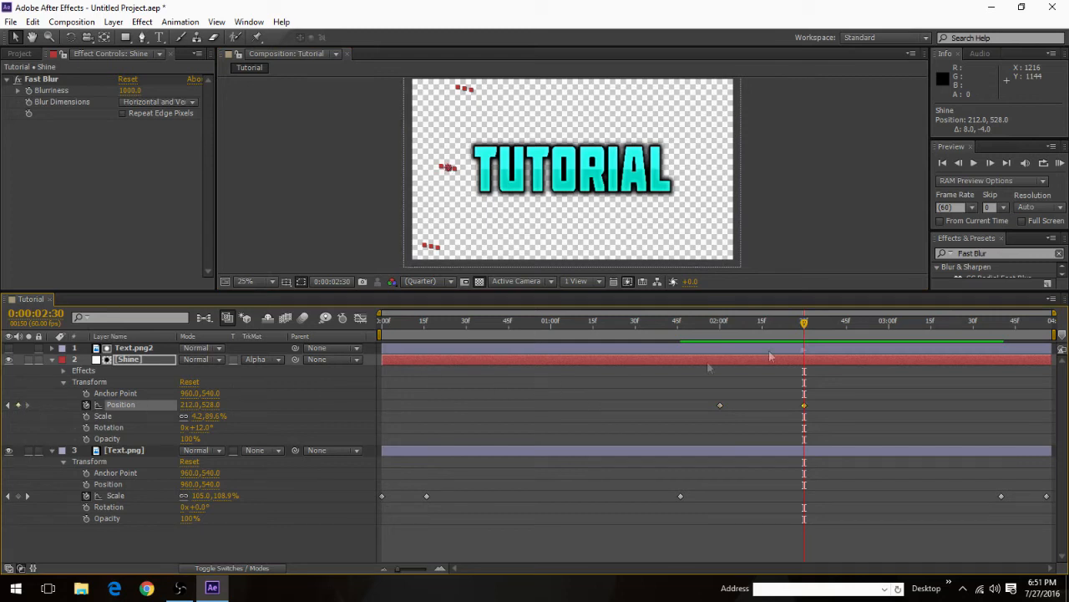
left_click_drag(444, 165, 710, 168)
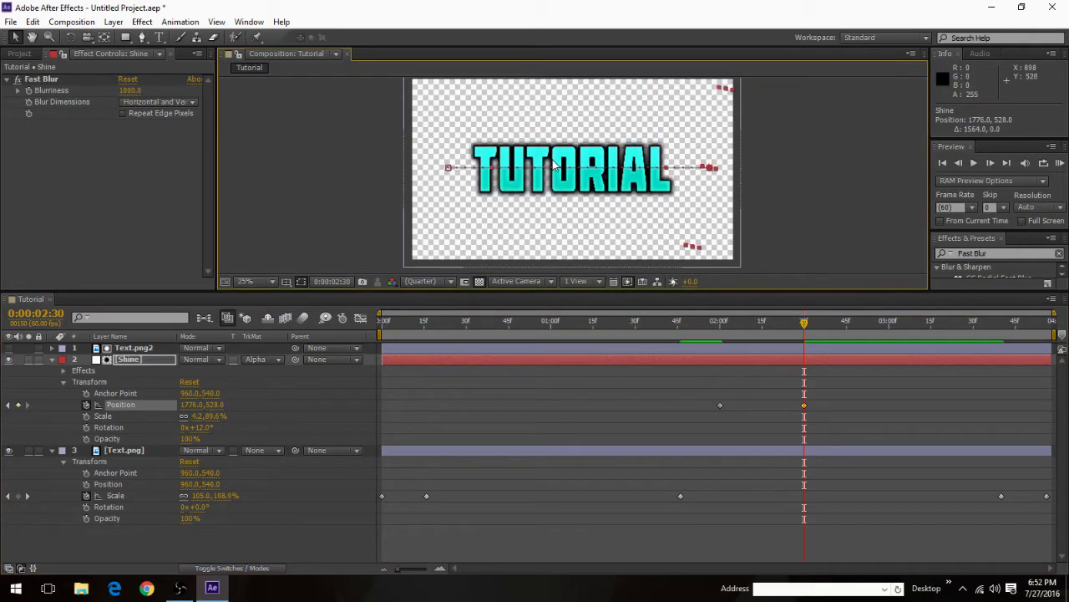
scroll(473, 174, "down", 5)
scroll(476, 174, "up", 2)
key("space")
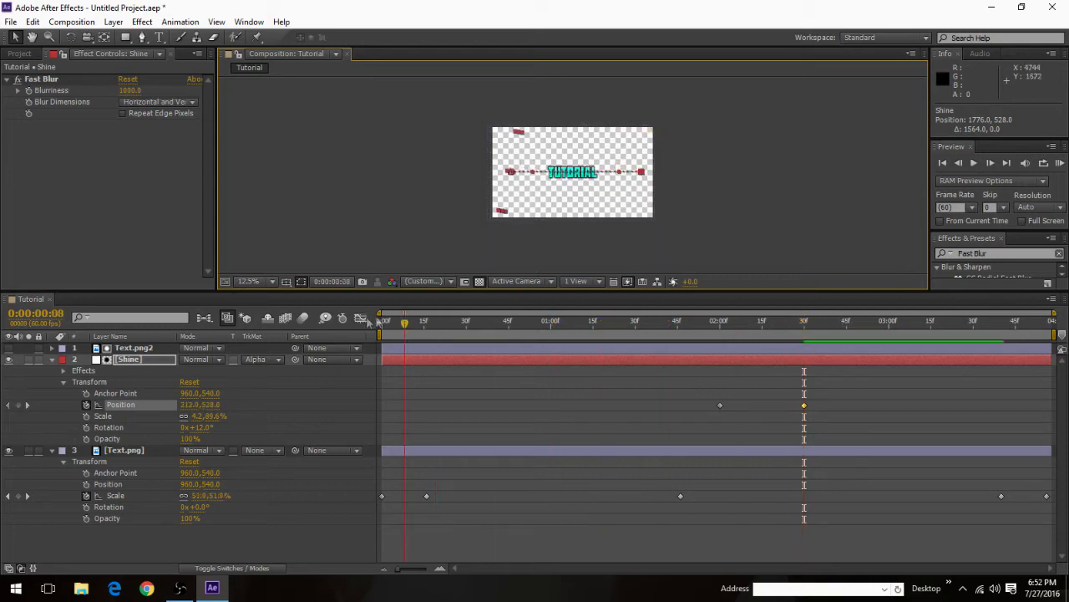
left_click(973, 164)
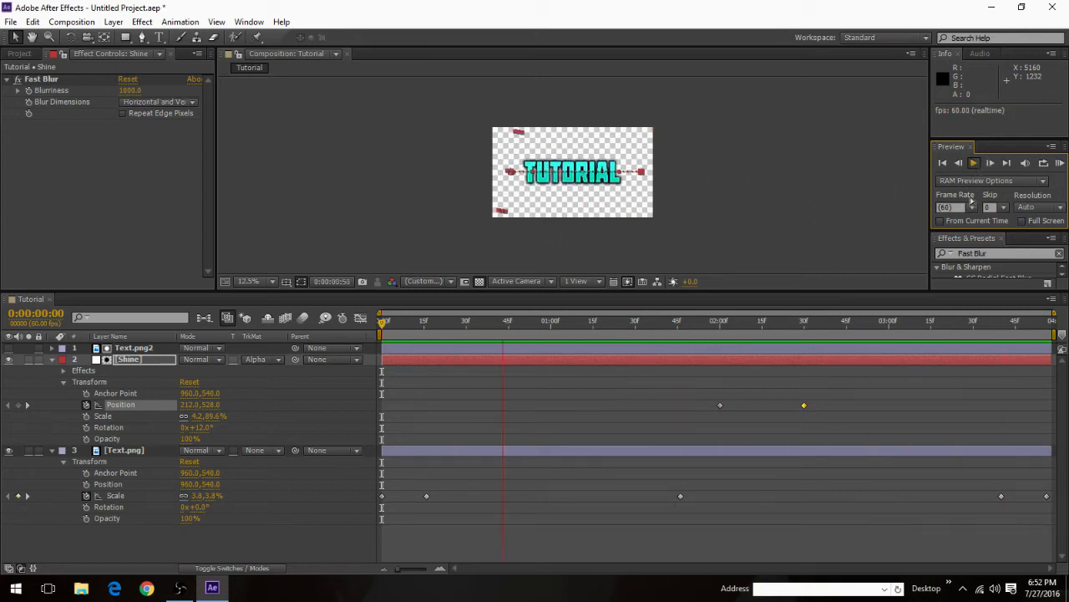
left_click(976, 165)
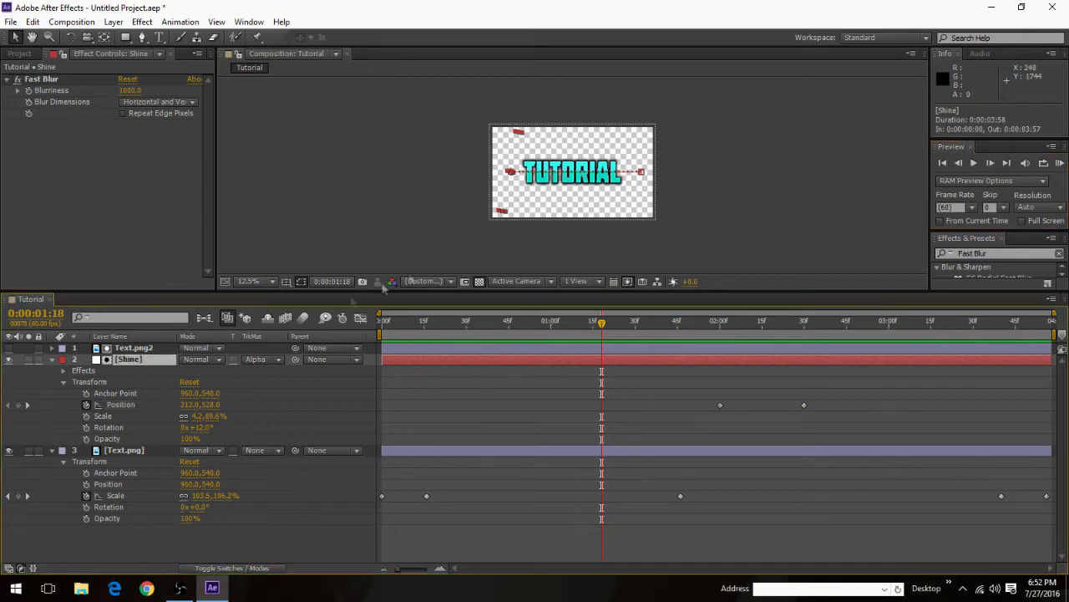
Step: Enlarge the composition view and preview the text animation from the first frame
left_click(287, 221)
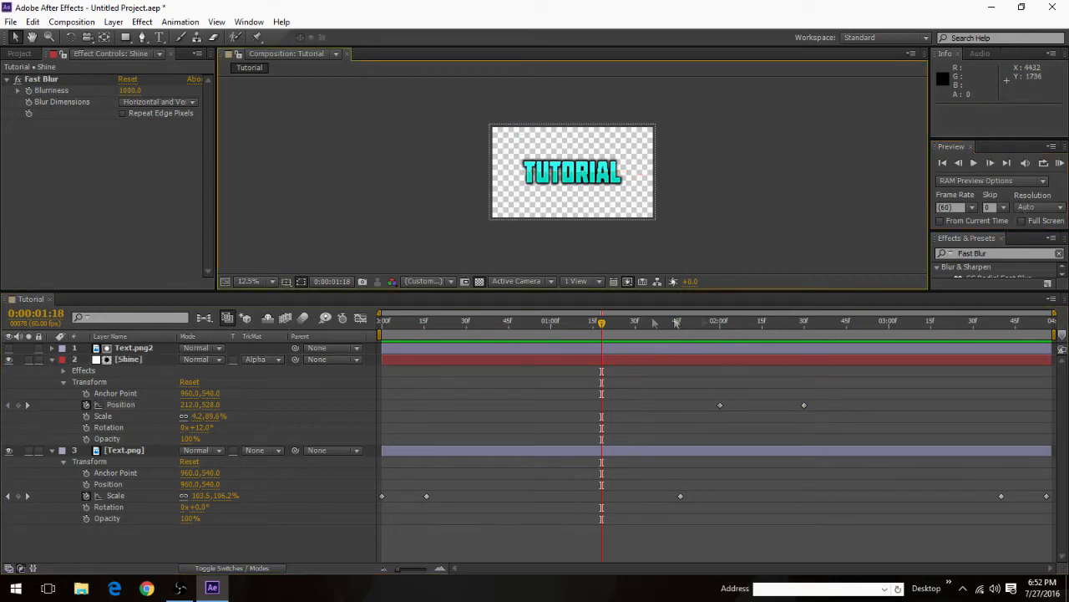
left_click_drag(631, 288, 630, 533)
scroll(521, 252, "up", 4)
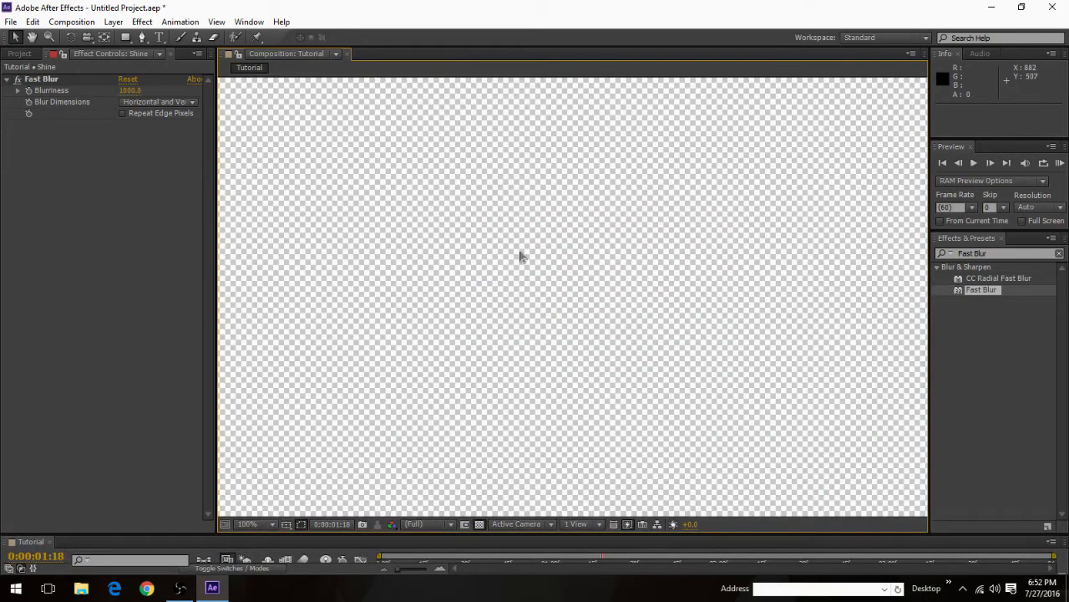
scroll(530, 256, "down", 1)
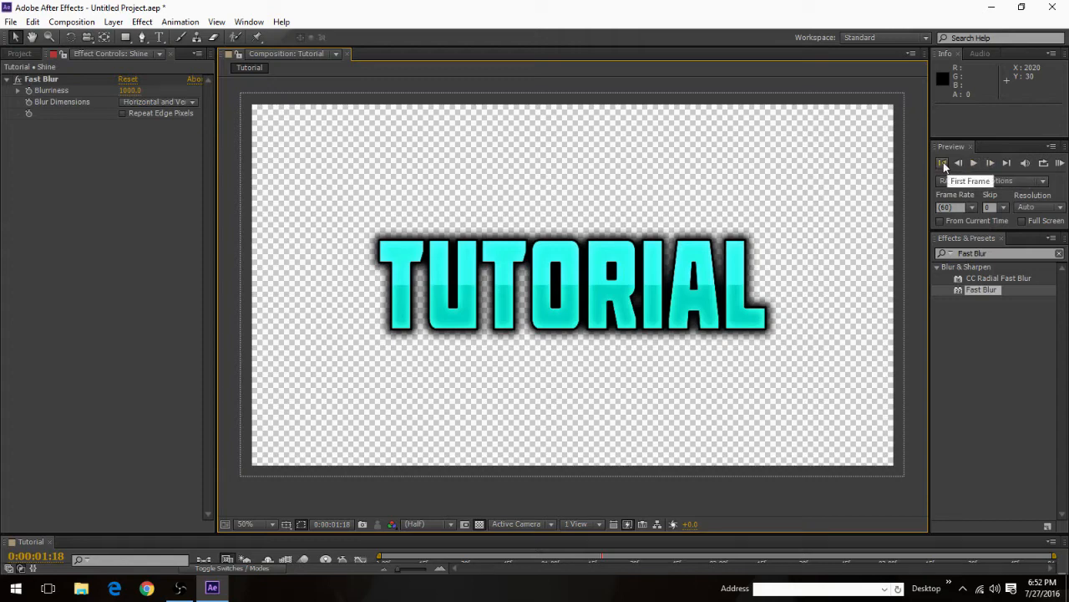
left_click(944, 163)
left_click(972, 163)
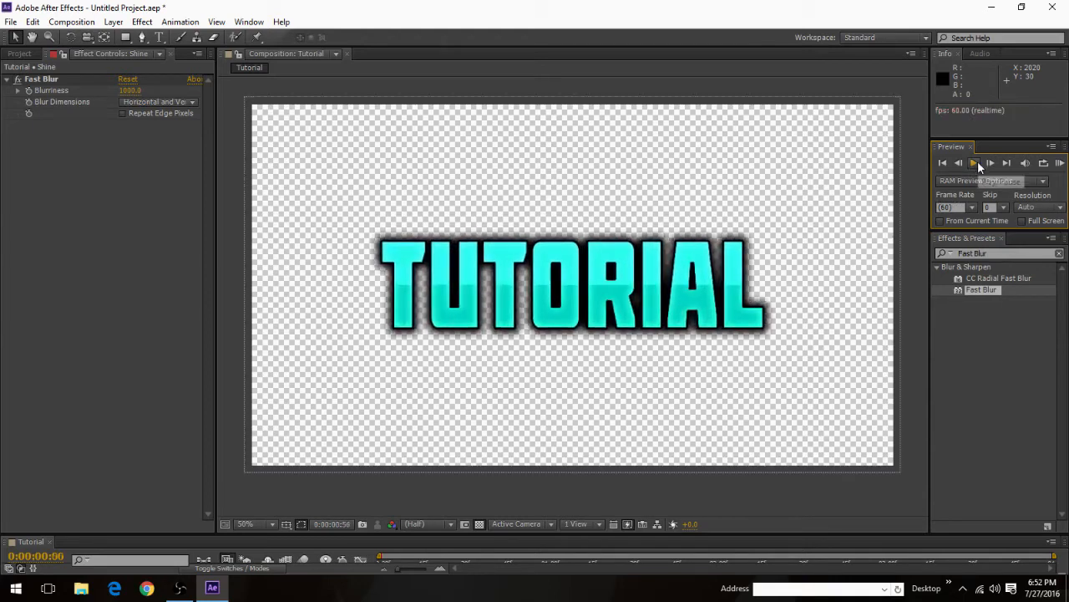
scroll(723, 198, "down", 10)
scroll(624, 423, "up", 3)
Step: Move the Shine layer's second position keyframe earlier to about 0:00:02:18 and preview the faster sweep
left_click_drag(570, 537, 594, 331)
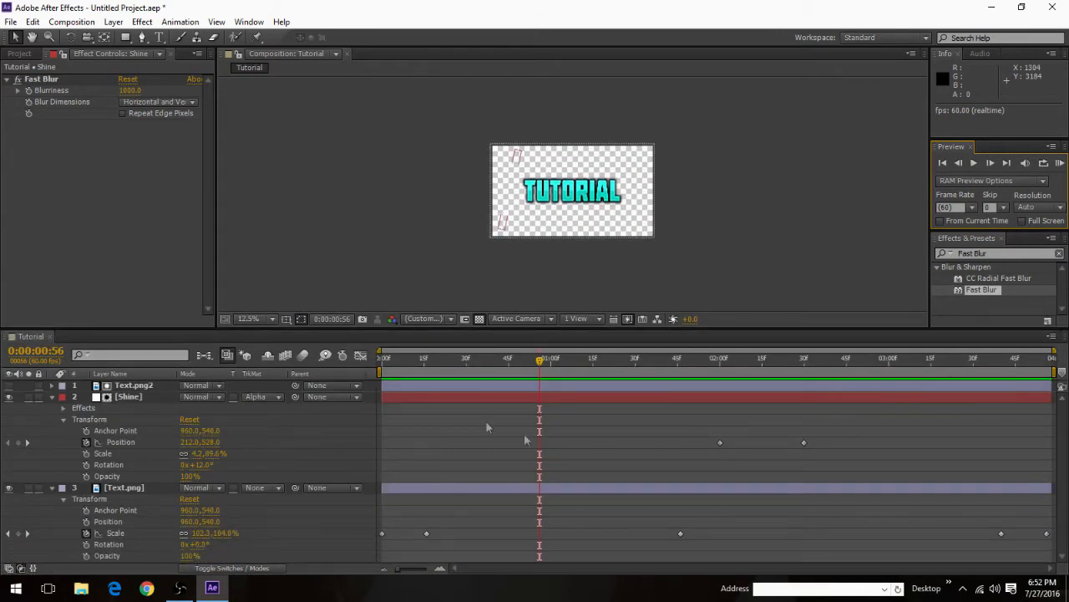
left_click(128, 396)
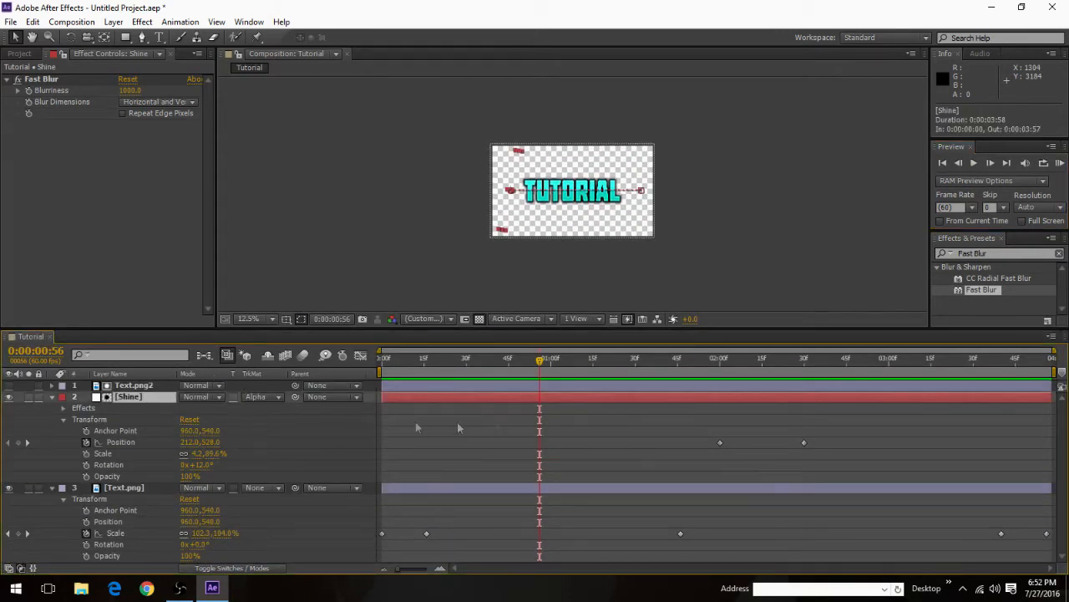
left_click(719, 442)
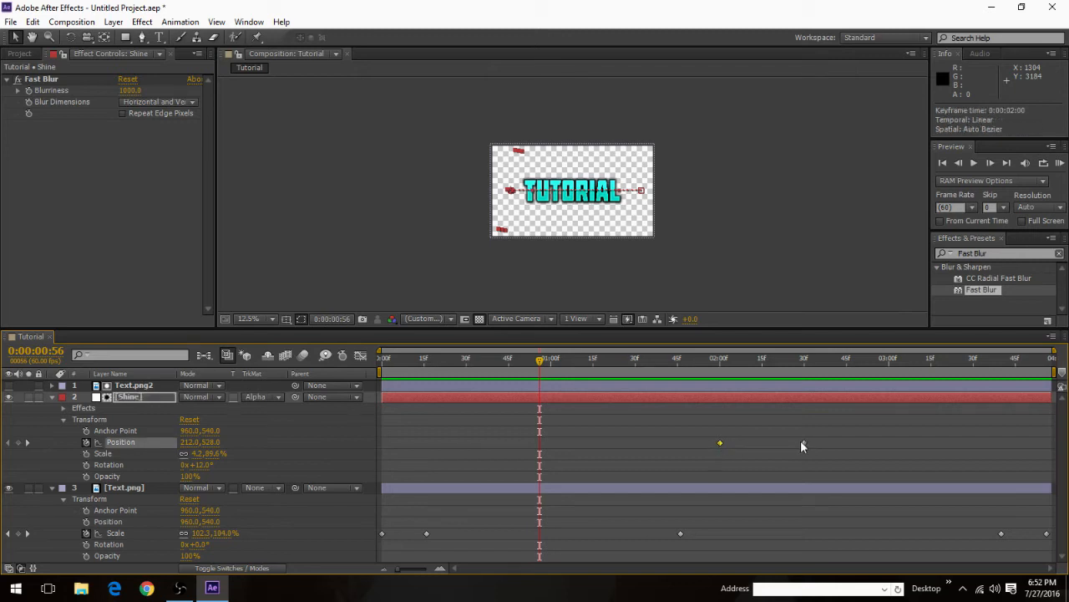
left_click_drag(769, 444, 769, 444)
left_click(976, 165)
left_click(976, 166)
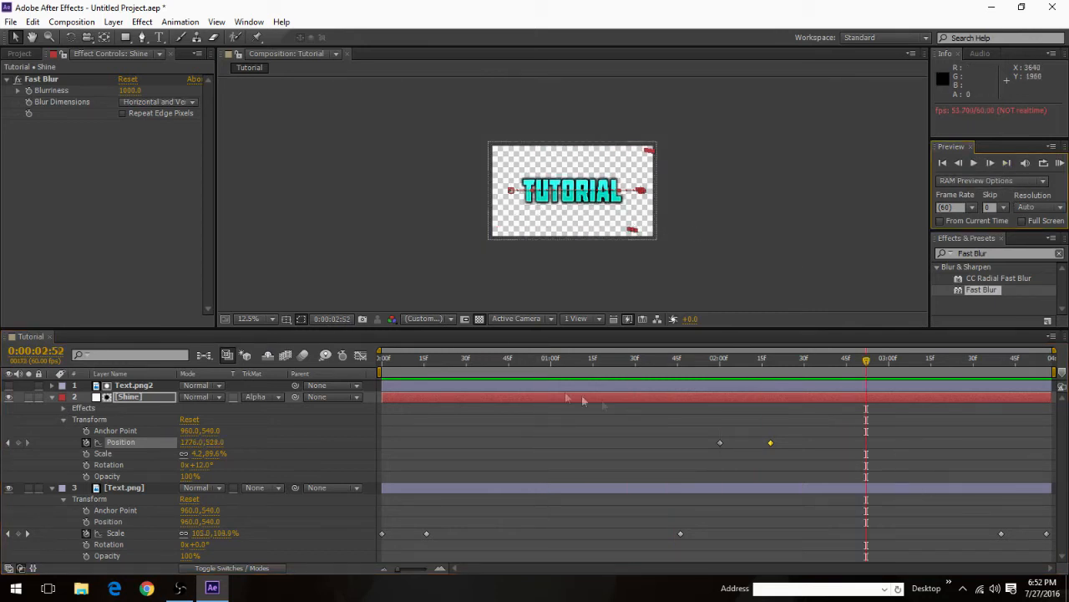
Step: Collapse the Shine and Text.png layer properties and add the Tutorial composition to the render queue
left_click(51, 398)
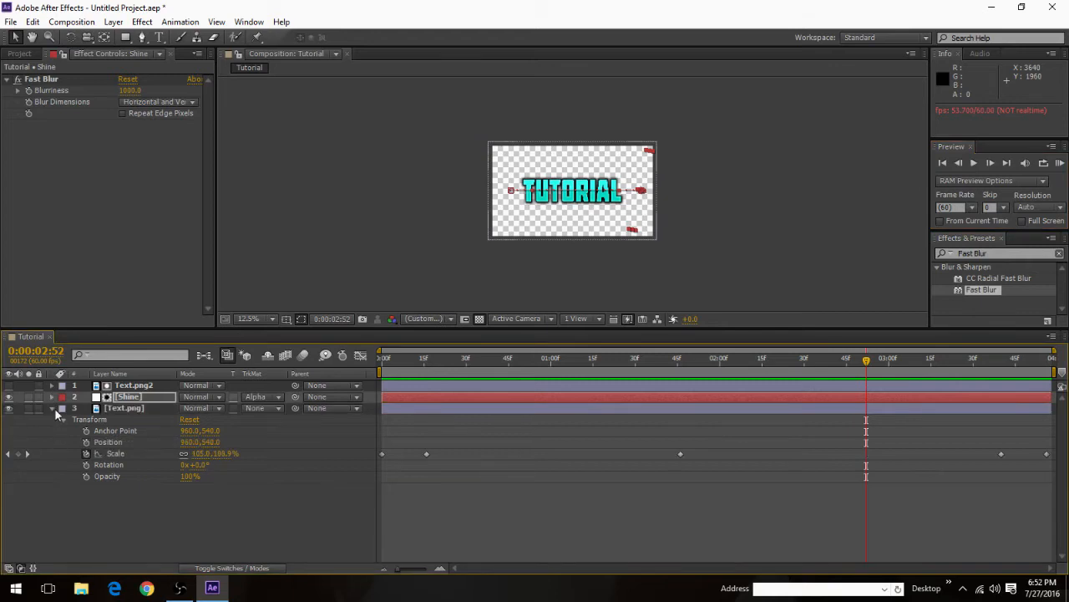
left_click(51, 407)
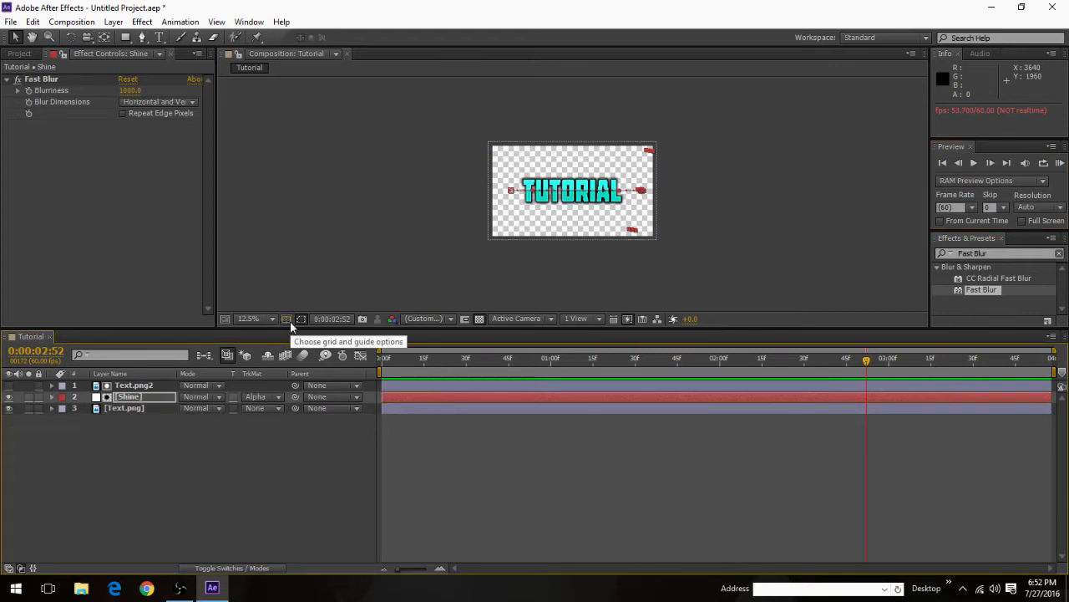
key("ctrl+m")
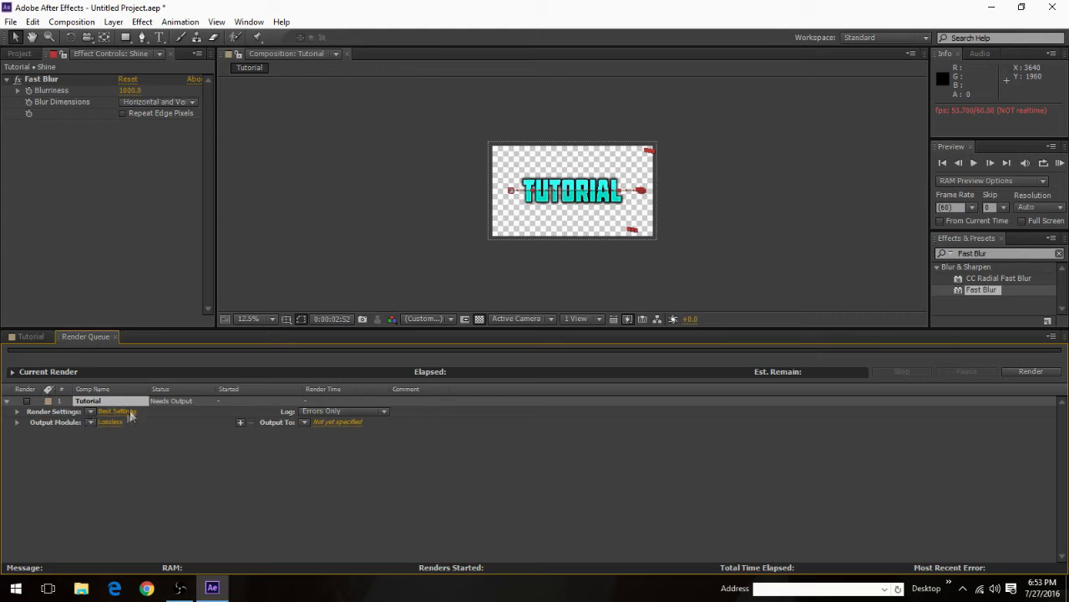
Step: Configure the output module as AVI with RGB + Alpha channels and Premultiplied (Matted) color
left_click(104, 419)
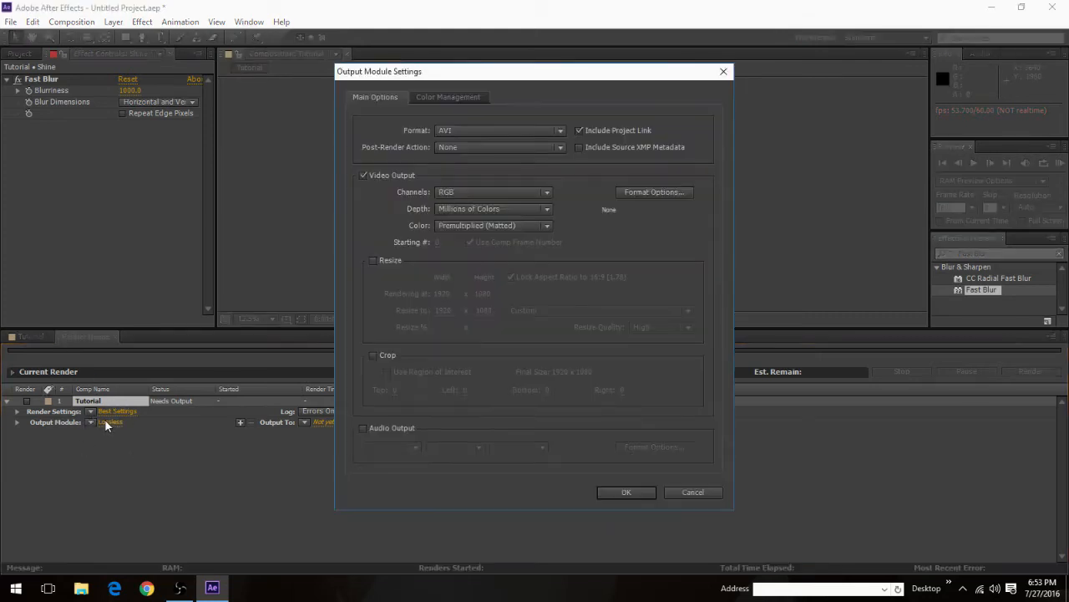
left_click(474, 129)
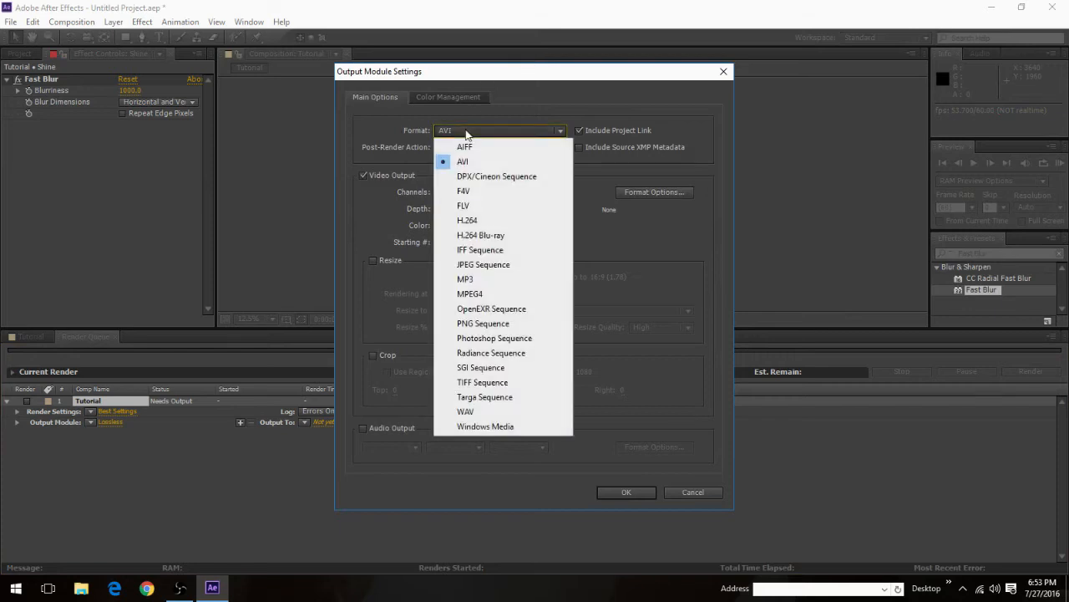
left_click(470, 163)
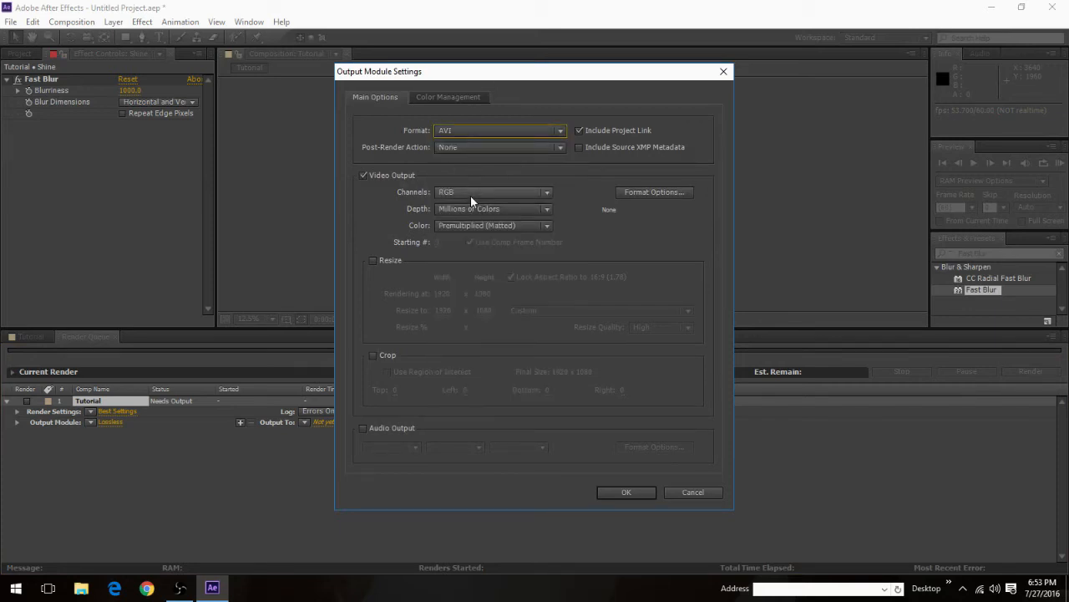
left_click(470, 193)
left_click(500, 239)
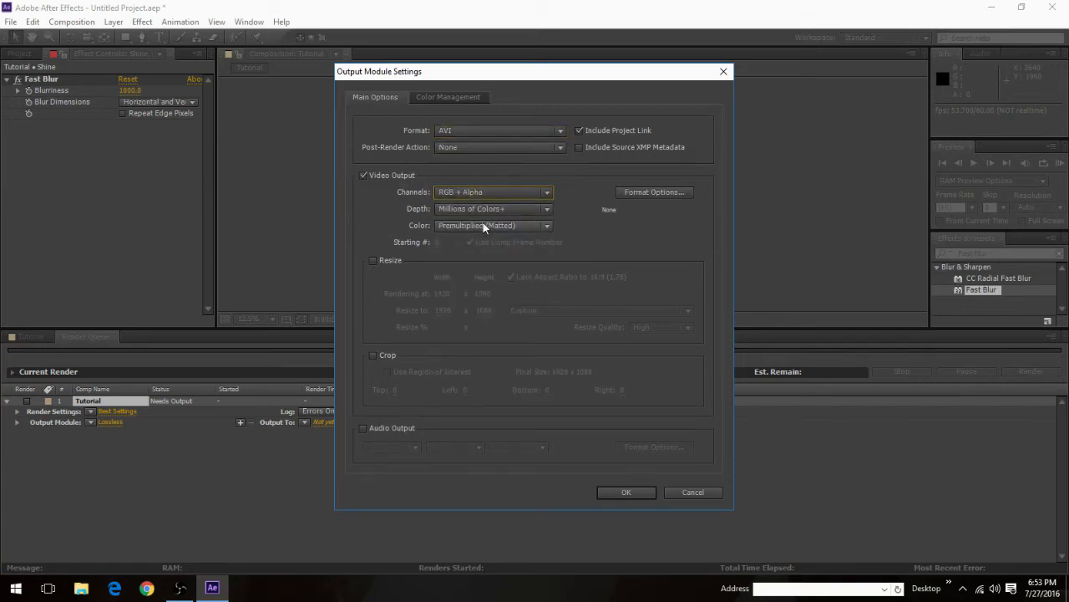
left_click(483, 226)
left_click(481, 256)
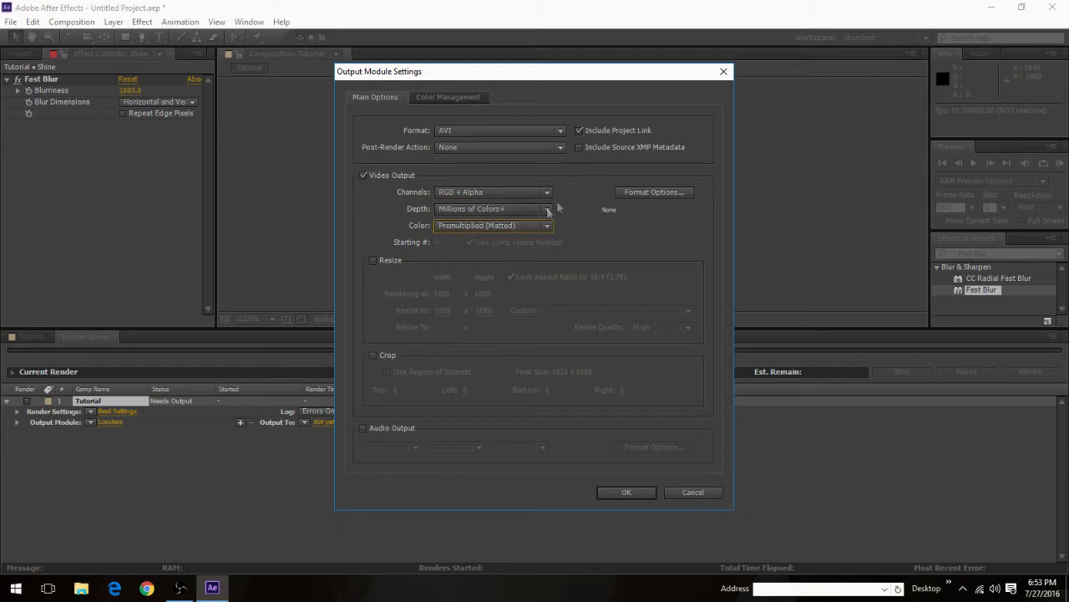
left_click(626, 493)
Step: Set the render output to Tutorial.avi on the Desktop and accept the render settings using the comp's frame rate of 60
left_click(325, 424)
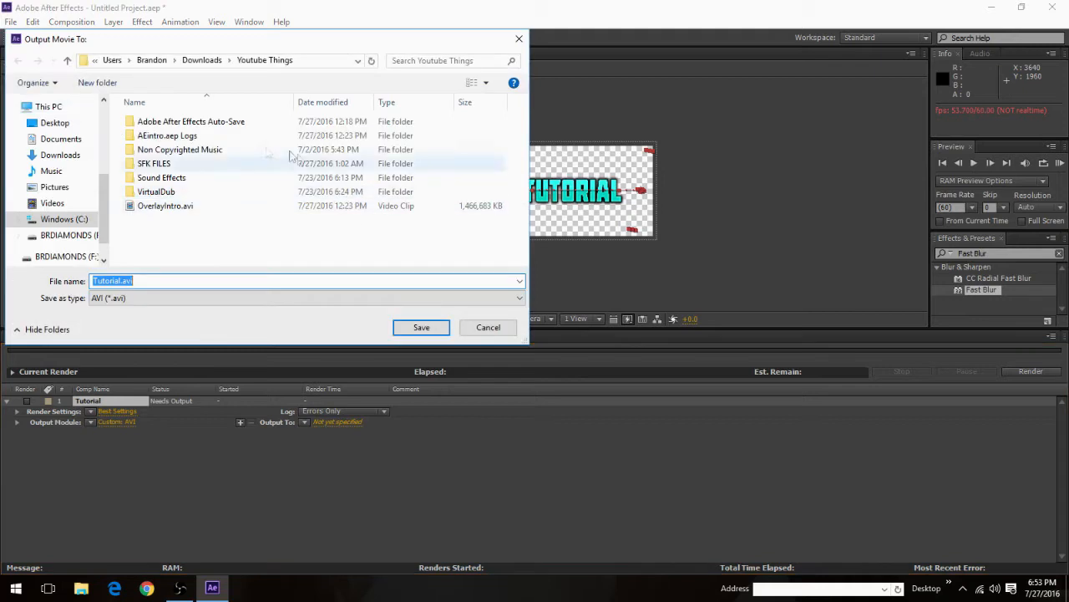
left_click_drag(192, 281, 94, 281)
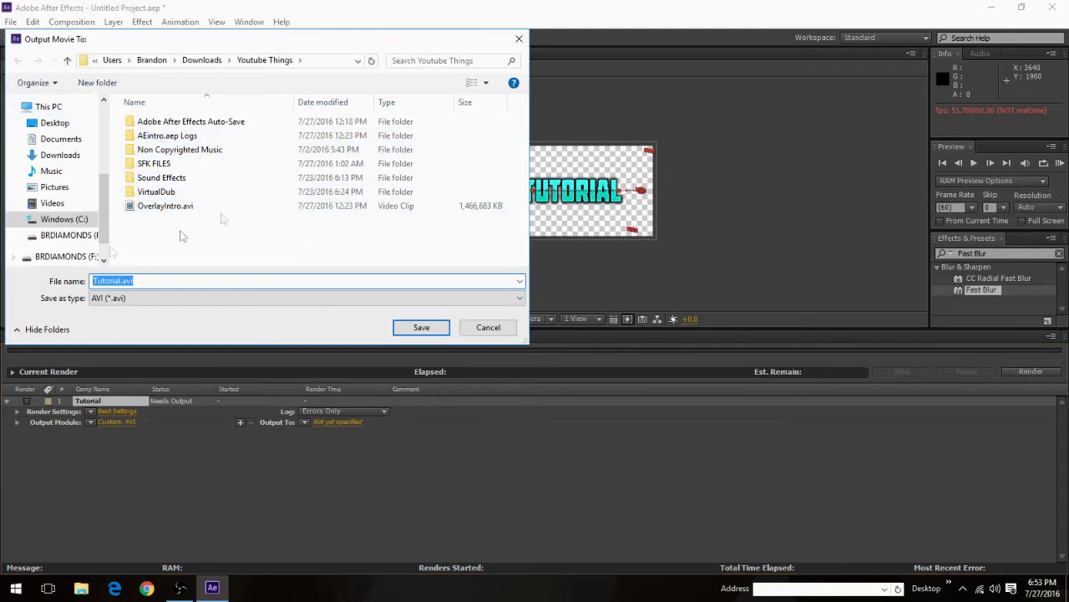
left_click(57, 122)
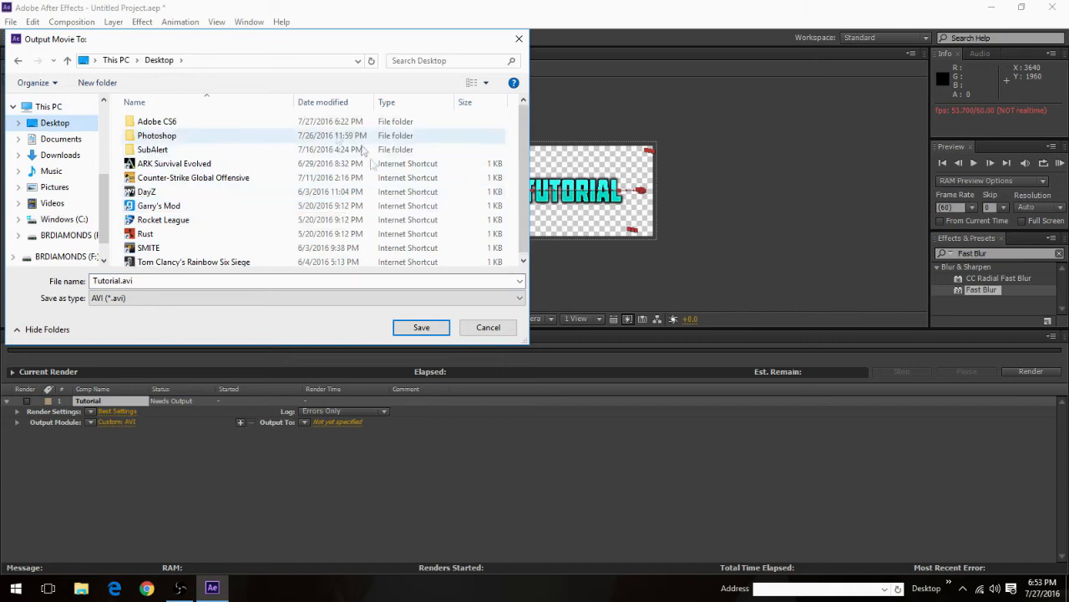
scroll(305, 246, "down", 1)
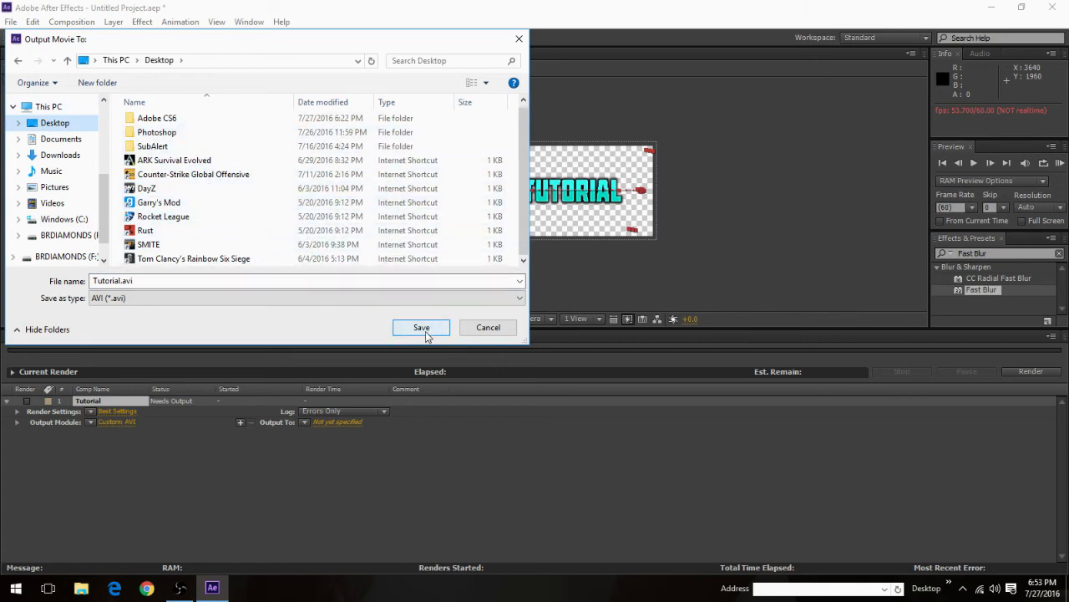
left_click(422, 328)
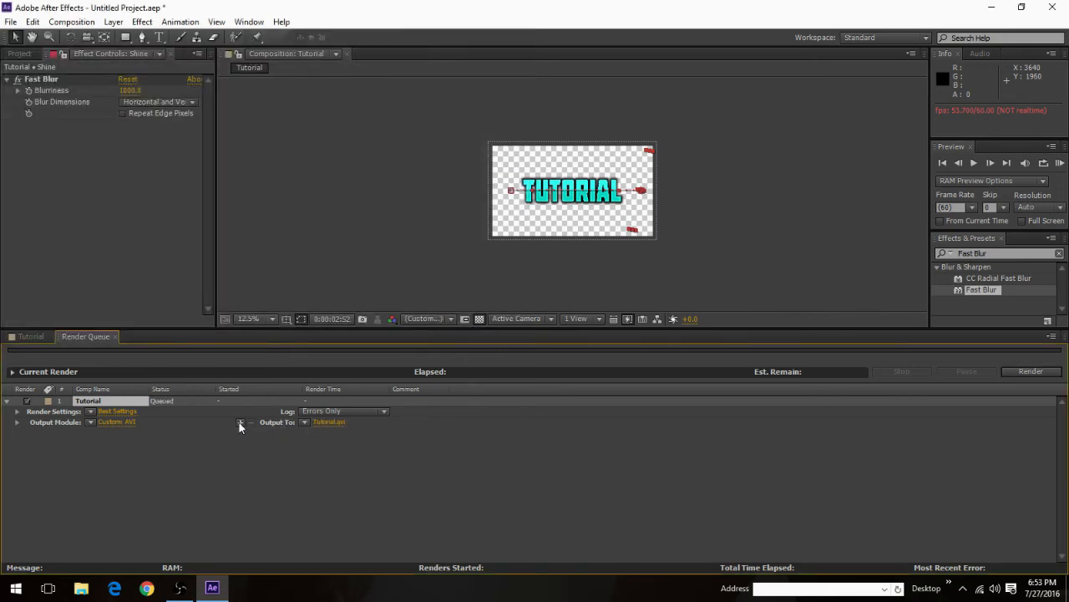
left_click(114, 413)
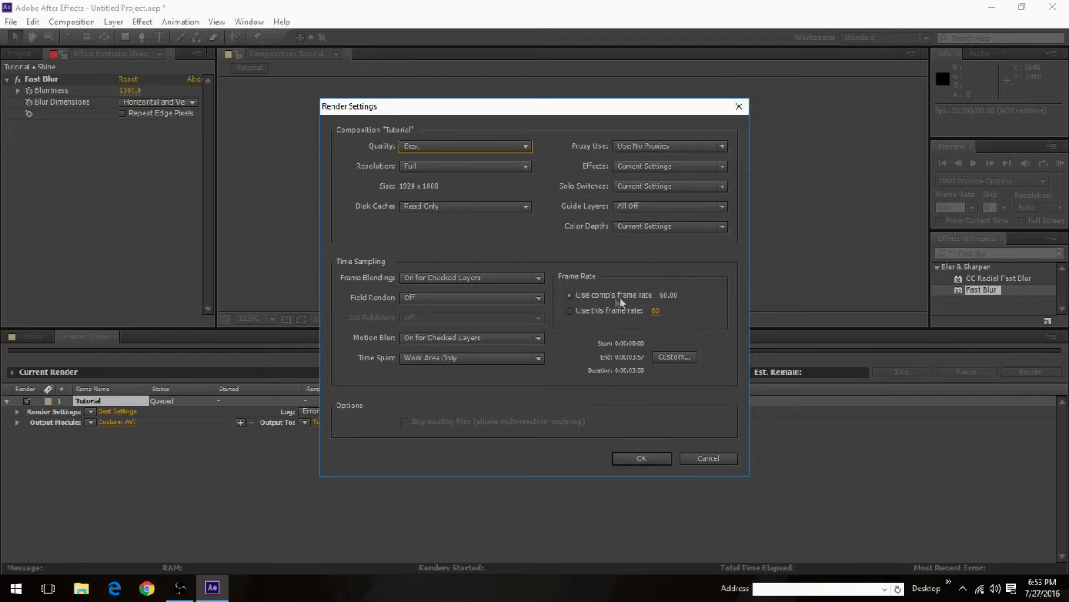
left_click(639, 458)
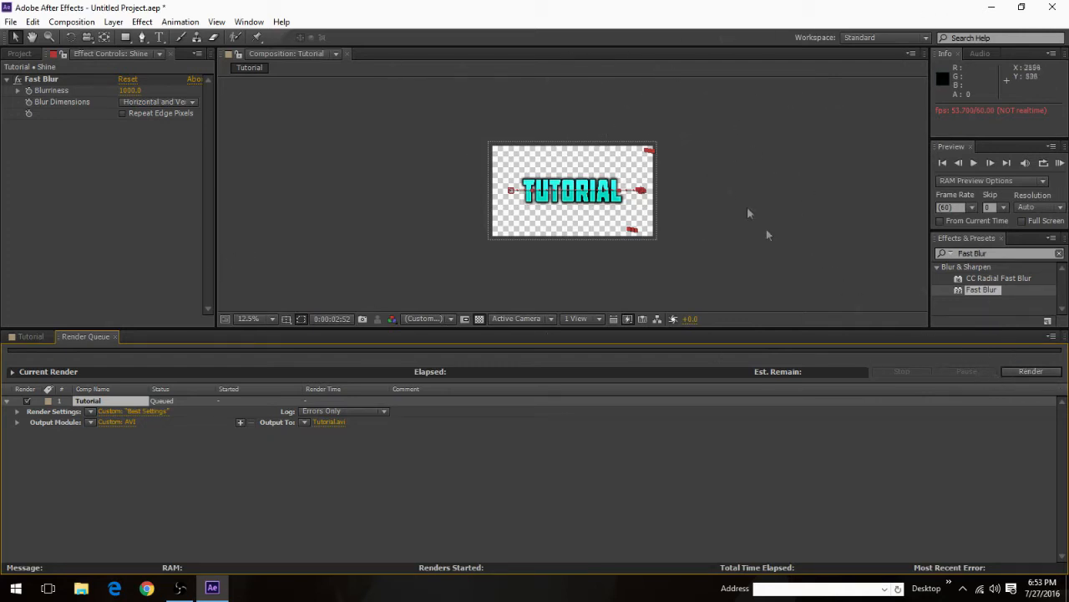
Step: Return to the Tutorial composition's timeline and open the Sound Effects folder inside Youtube Things in File Explorer
scroll(507, 183, "up", 4)
scroll(507, 185, "down", 4)
scroll(516, 217, "up", 3)
scroll(404, 303, "down", 2)
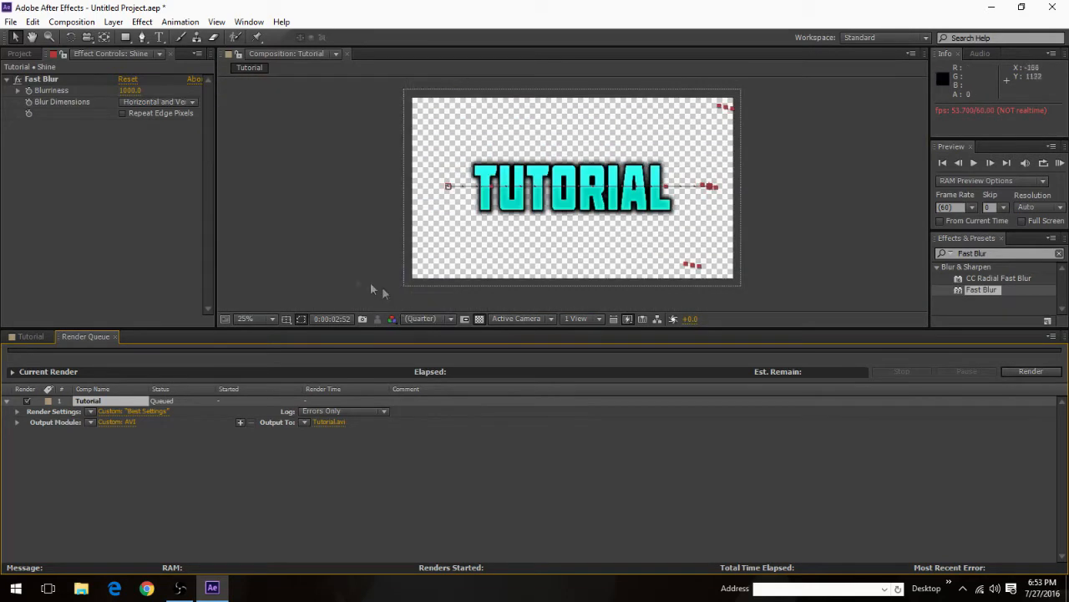
left_click(31, 336)
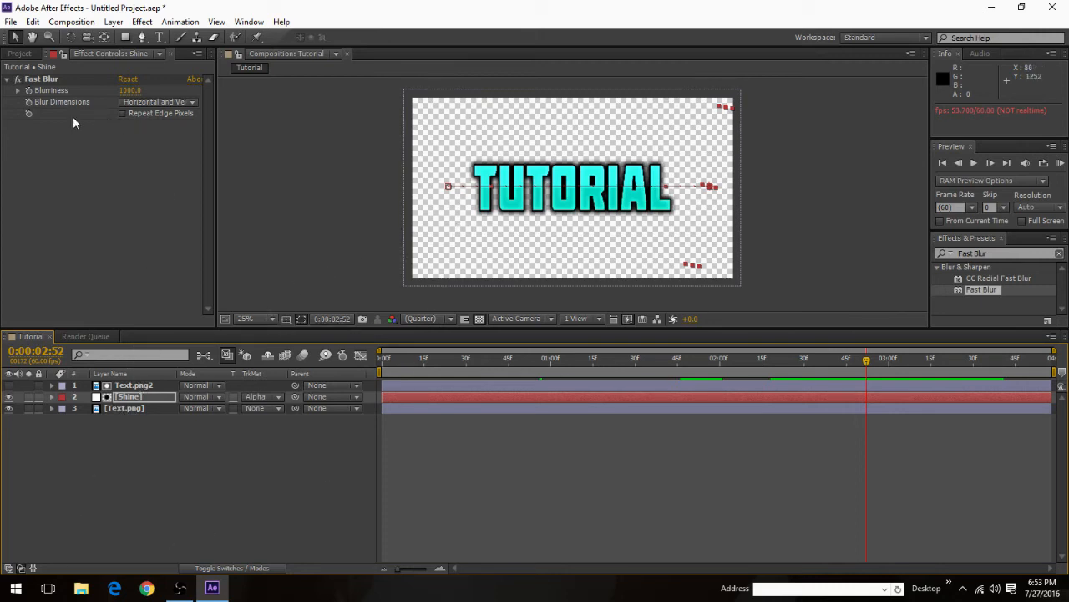
left_click(81, 587)
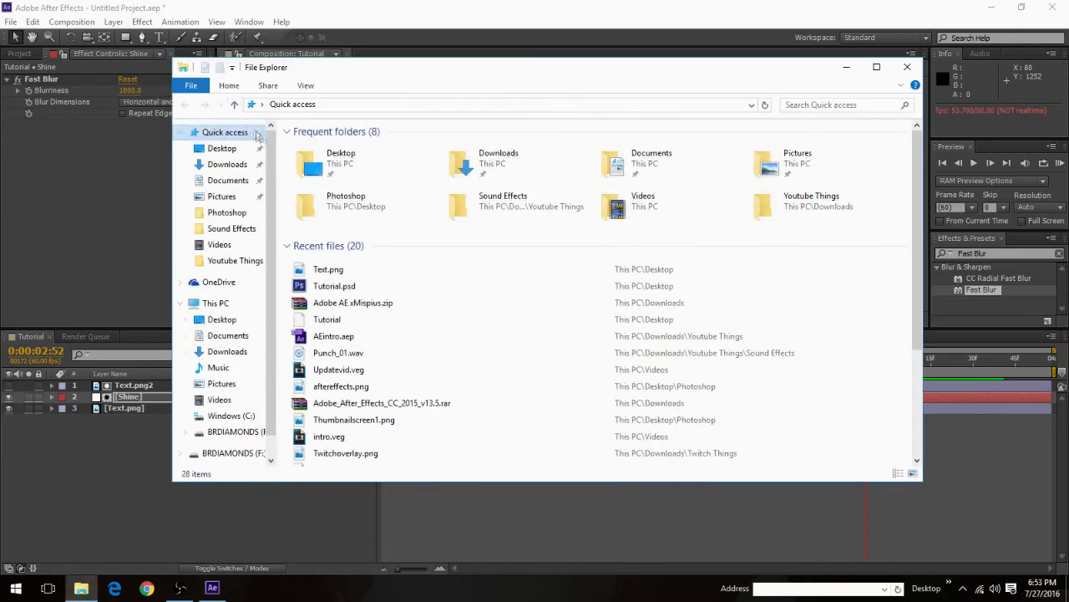
left_click(236, 261)
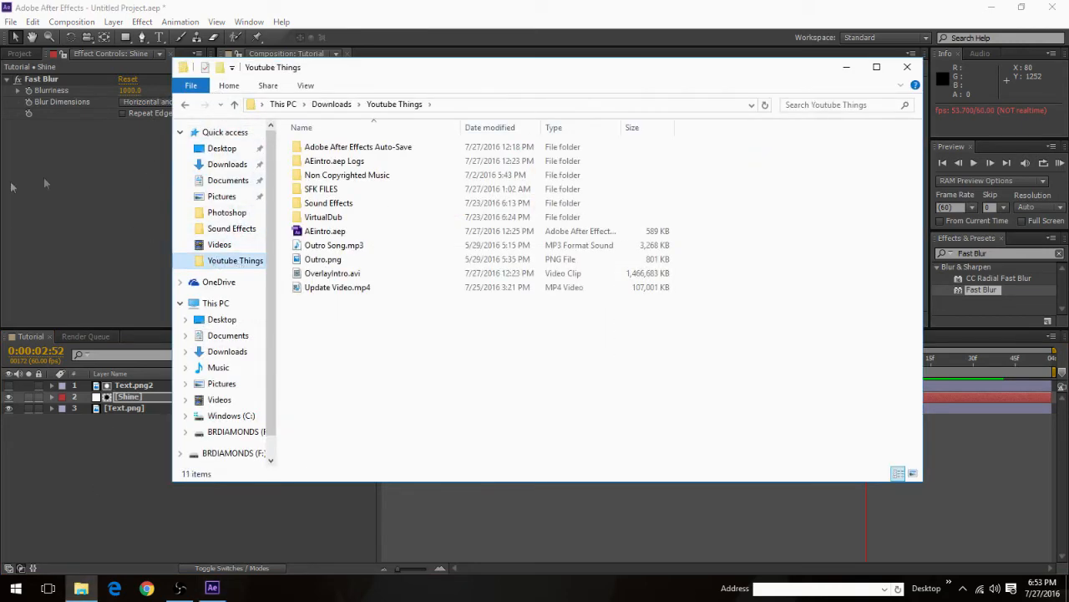
double_click(350, 211)
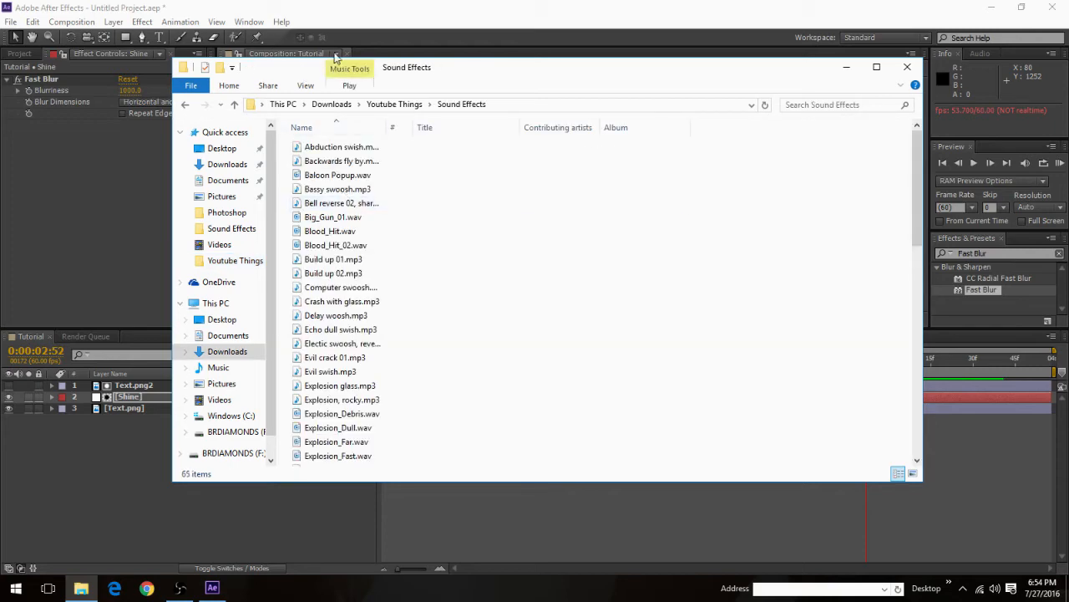
Step: Import Punch.mp3 from the Sound Effects folder into the After Effects project
left_click_drag(473, 80, 720, 74)
scroll(568, 205, "down", 4)
scroll(556, 259, "down", 6)
scroll(559, 284, "up", 1)
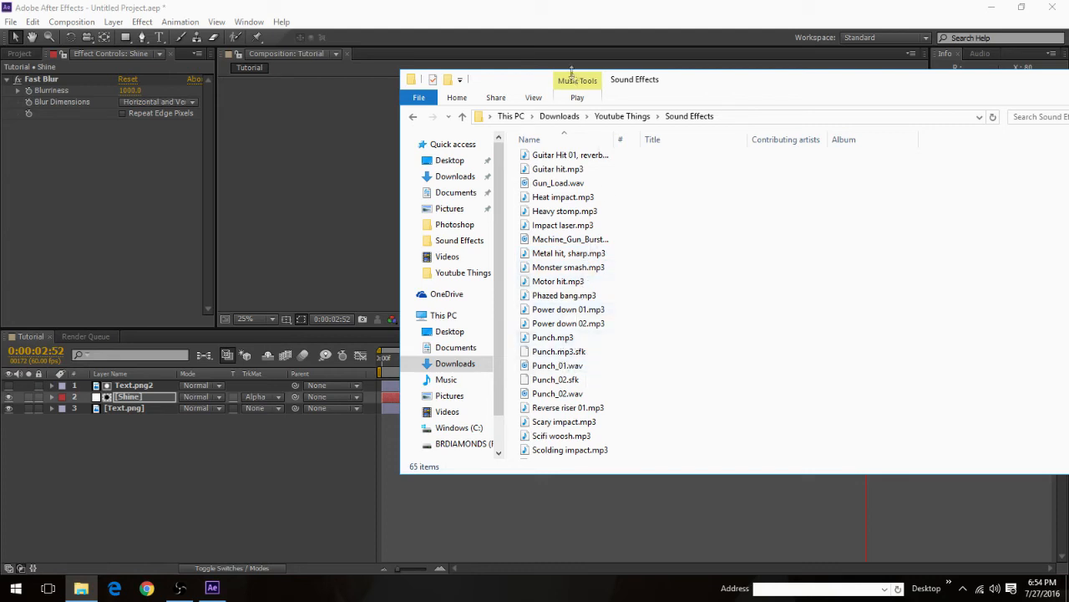
left_click_drag(575, 77, 712, 39)
left_click_drag(716, 301, 65, 177)
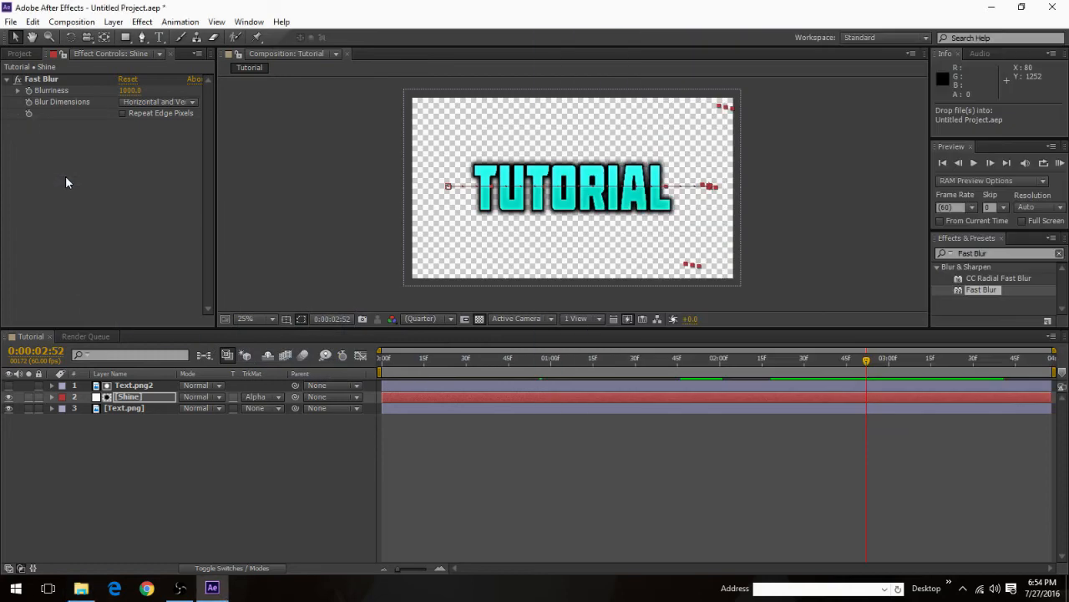
Step: Add only Punch.mp3 to the Tutorial composition as the topmost layer, undoing the drop that also included Text.png
left_click(21, 55)
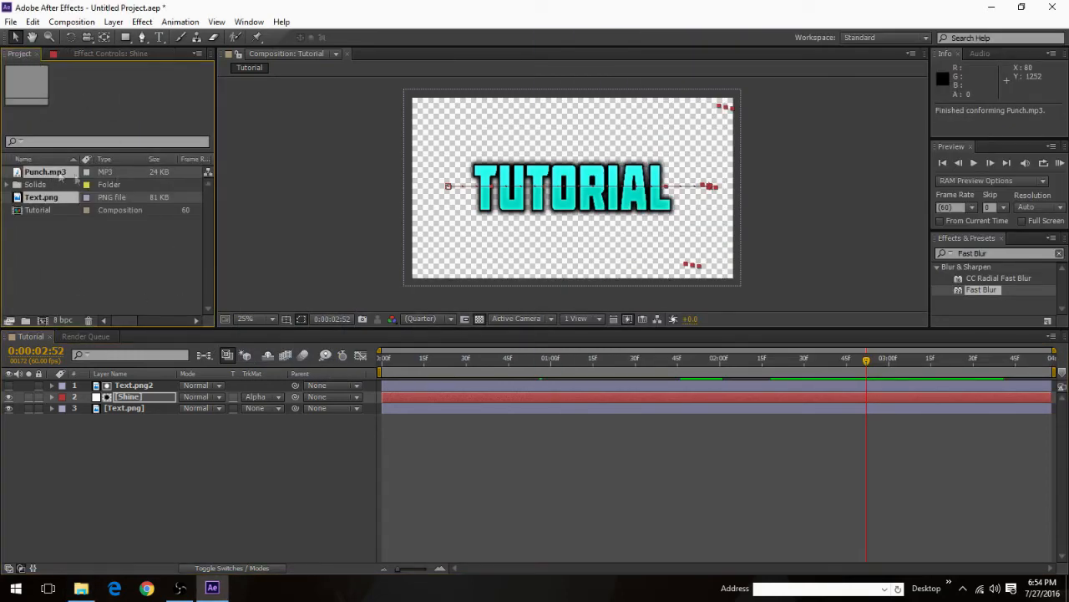
left_click_drag(52, 173, 157, 416)
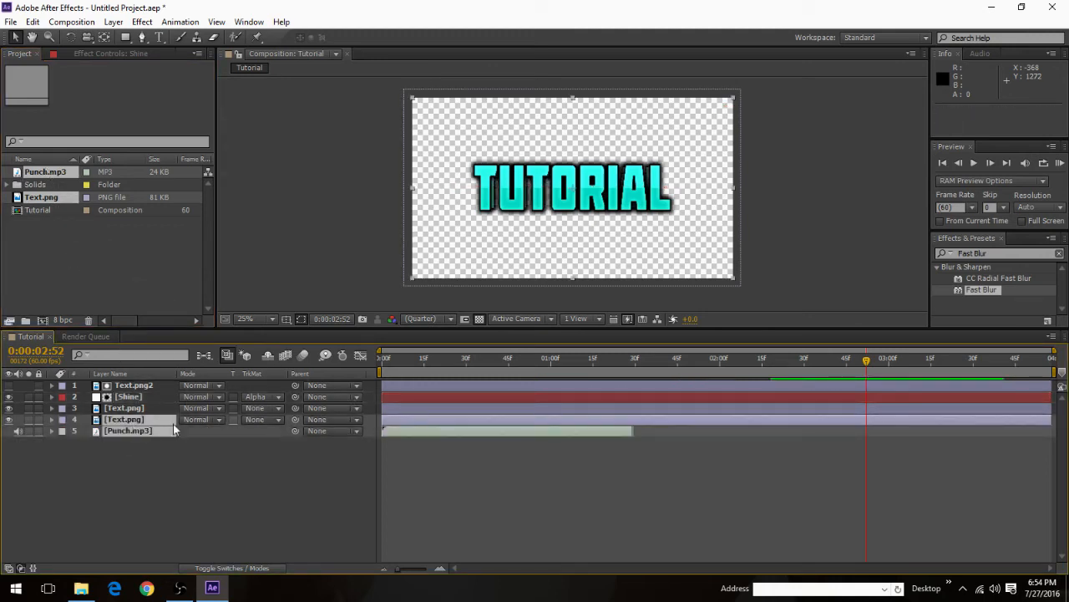
key("ctrl+z")
left_click_drag(44, 172, 139, 386)
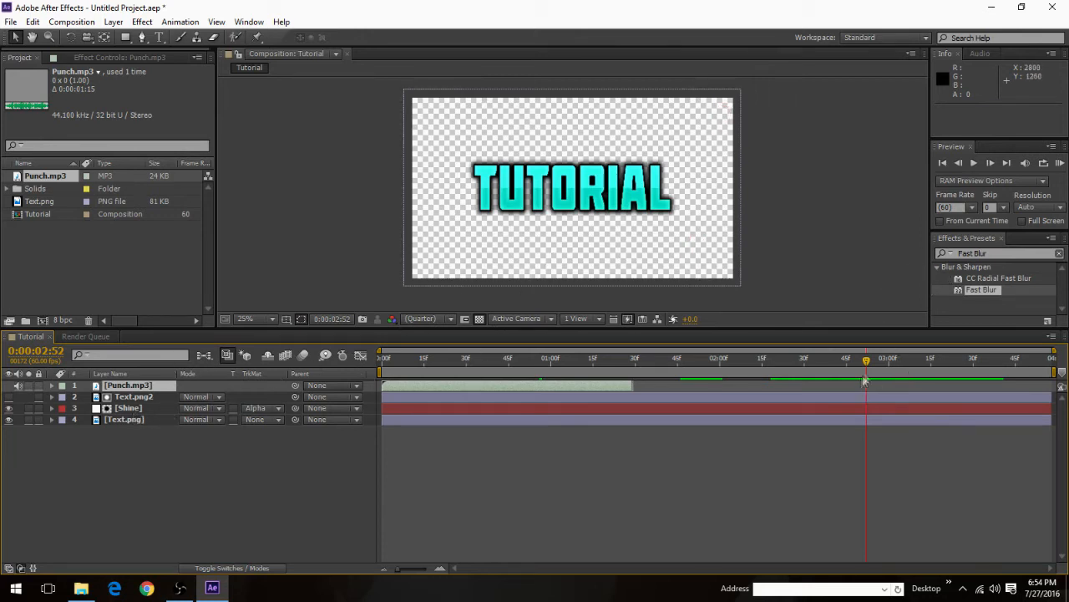
Step: Reveal Text.png's transform properties and place the current time on its second Scale keyframe at 0:00:00:16
left_click_drag(869, 368, 422, 336)
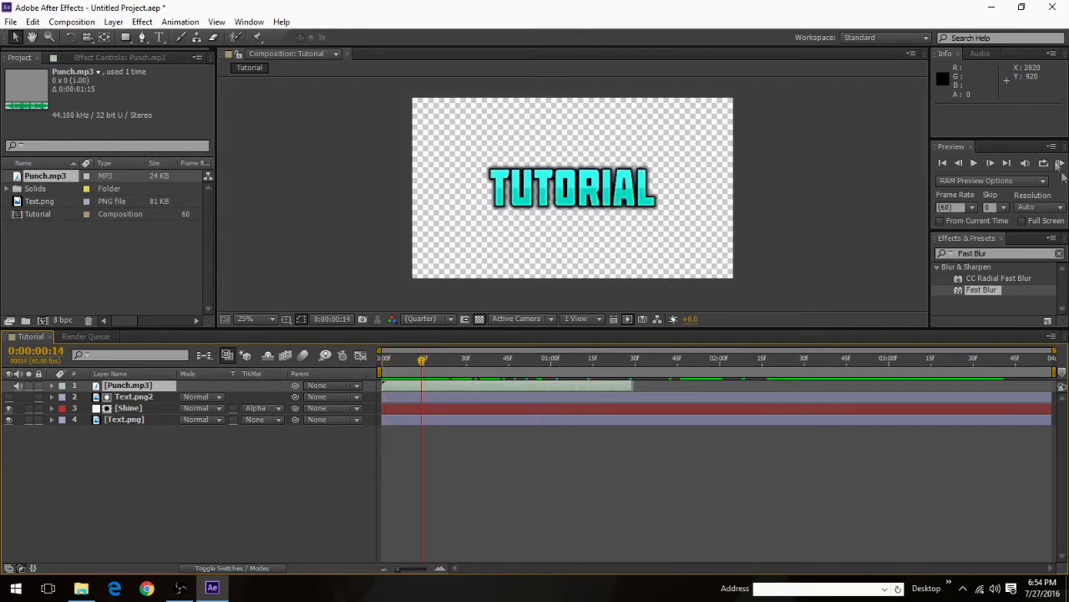
left_click(990, 163)
left_click(990, 163)
left_click(990, 163)
left_click(991, 163)
left_click(991, 163)
left_click(961, 163)
left_click(961, 163)
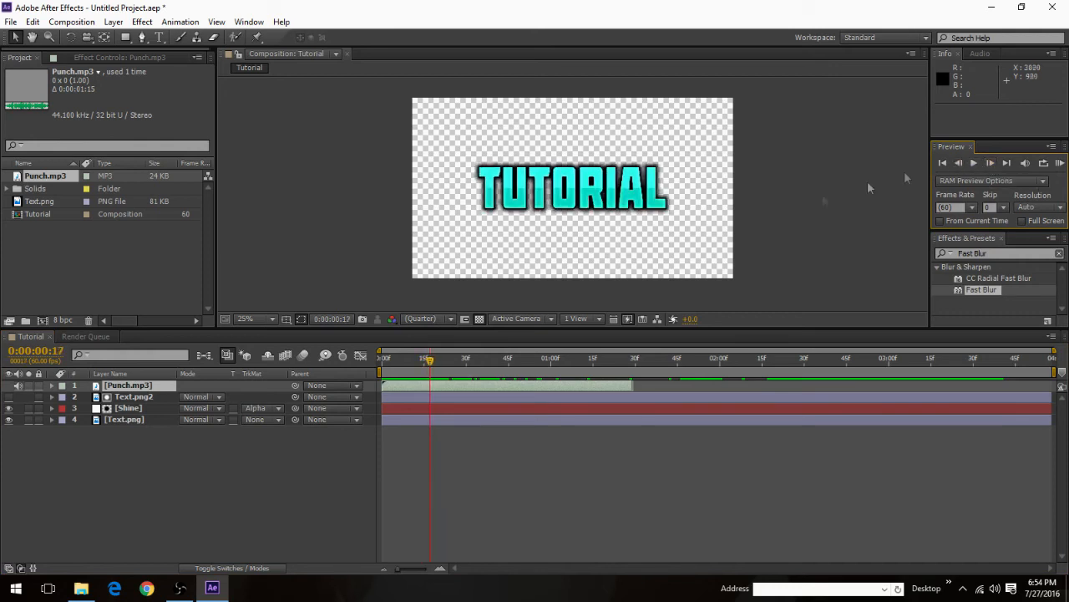
left_click(51, 419)
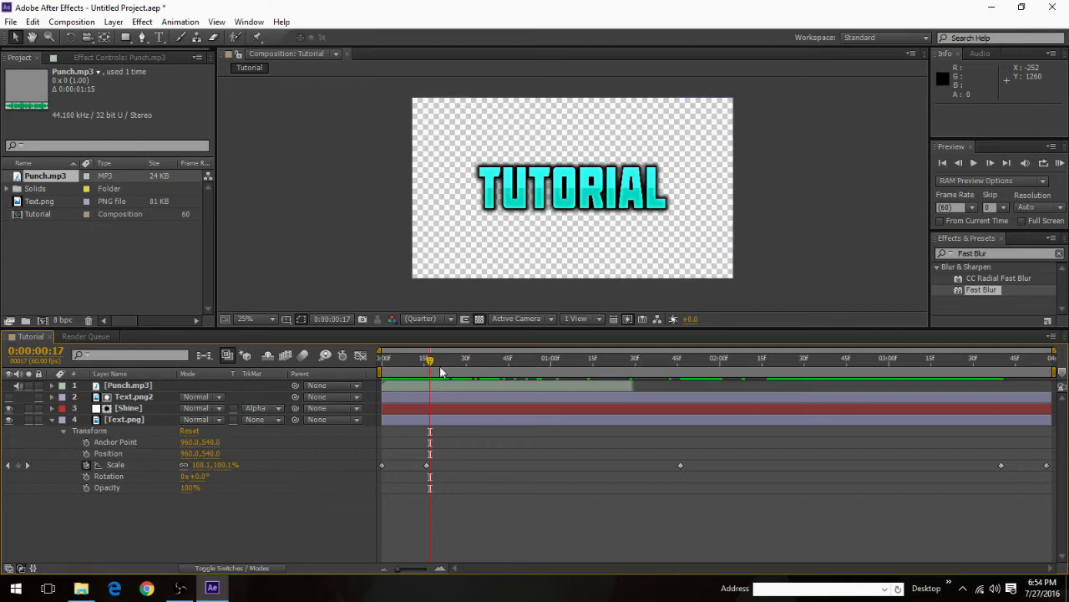
left_click(960, 163)
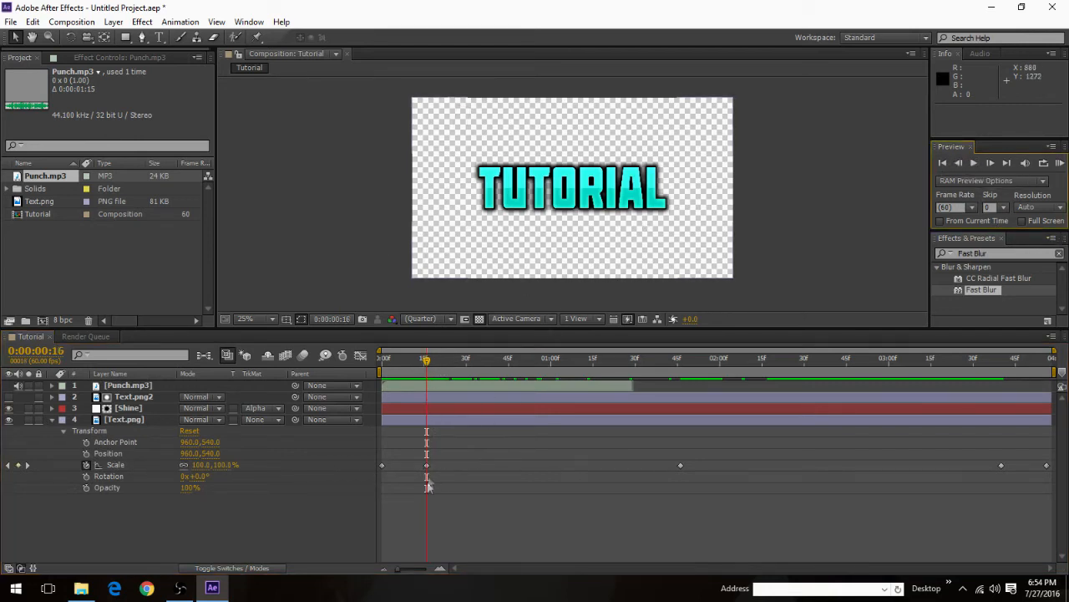
Step: Reveal the Punch.mp3 waveform and shift the layer 17 frames earlier so the punch starts at the second Scale keyframe
left_click(53, 386)
left_click(63, 397)
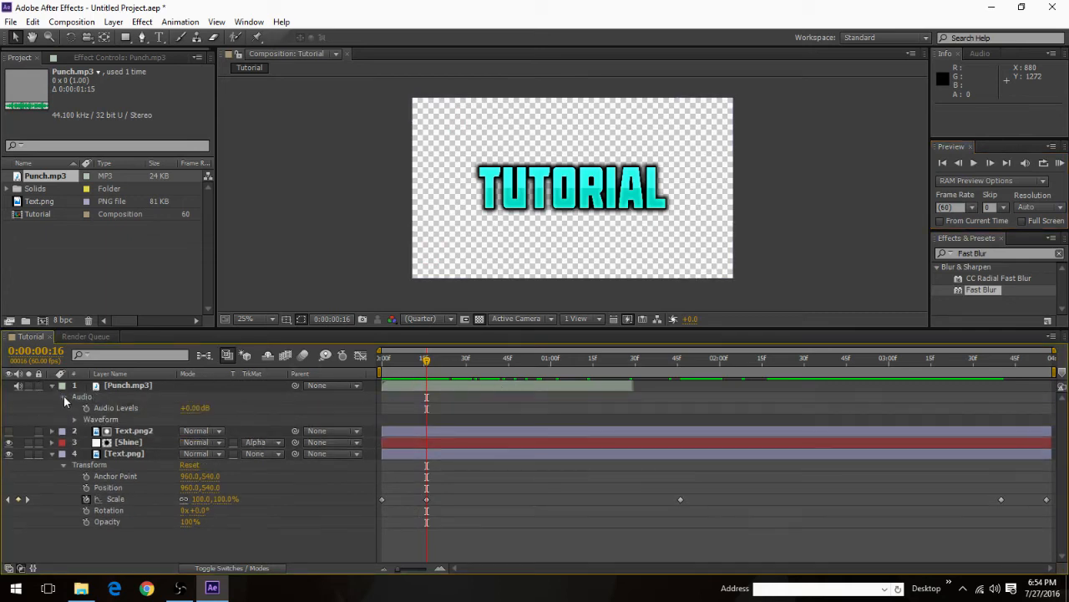
left_click(75, 421)
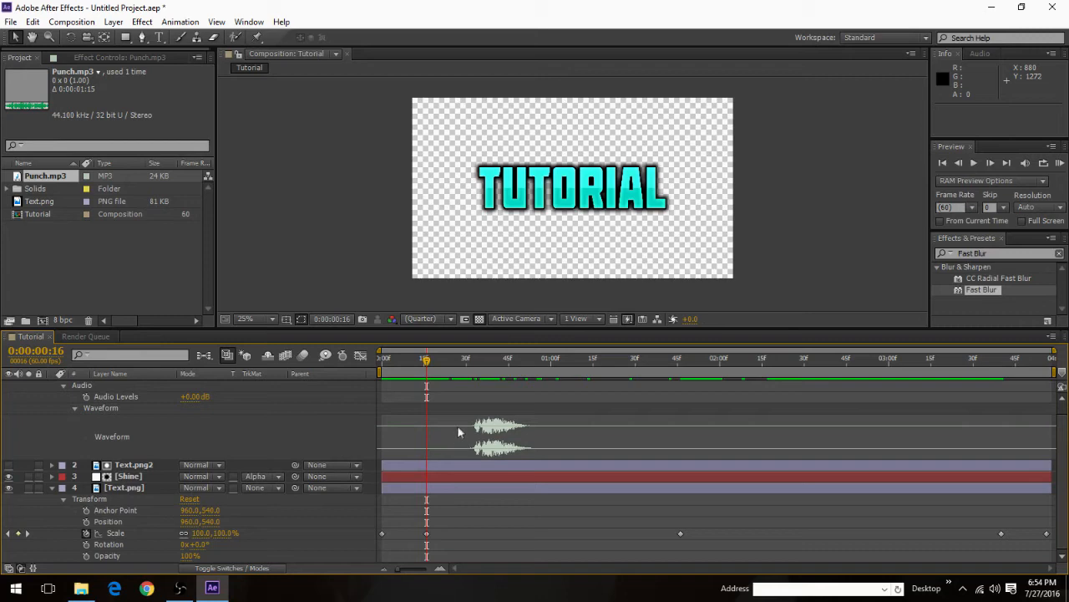
scroll(466, 413, "up", 1)
left_click_drag(492, 386, 443, 386)
scroll(468, 441, "down", 1)
scroll(463, 440, "up", 1)
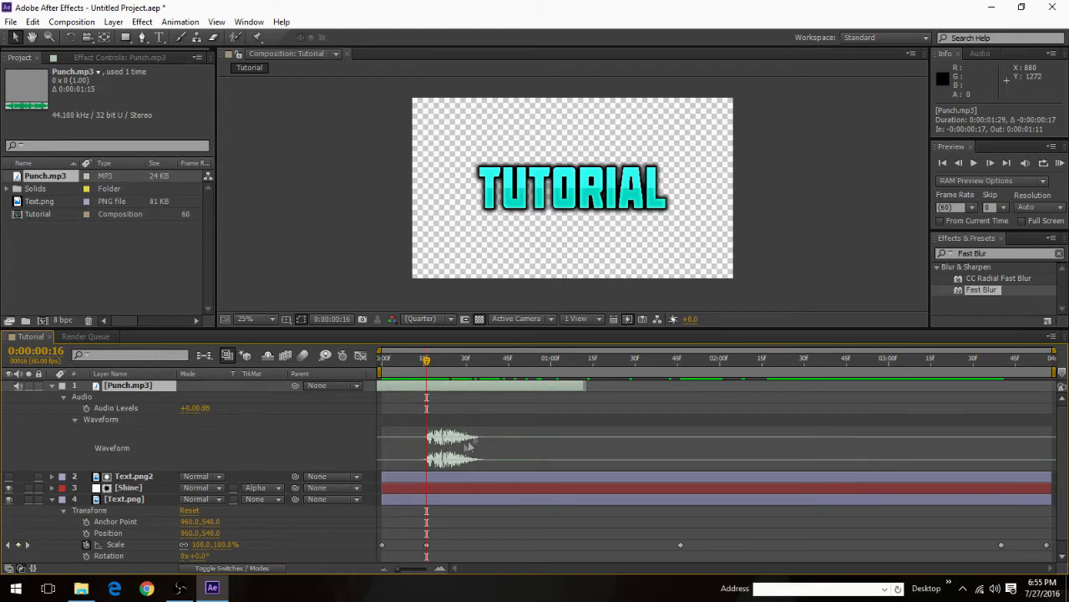
scroll(468, 448, "down", 1)
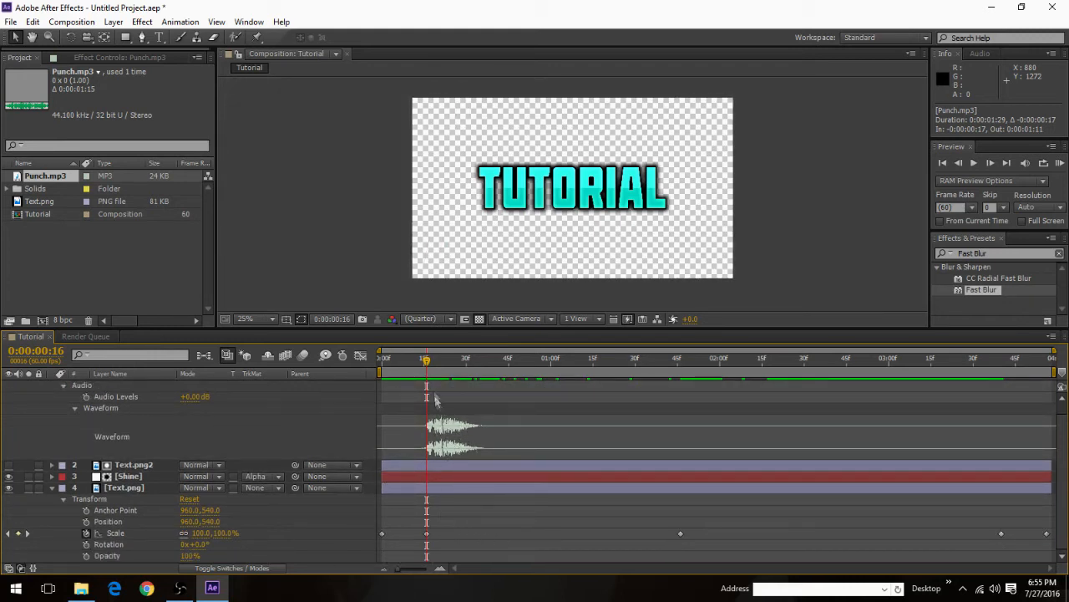
scroll(432, 409, "up", 1)
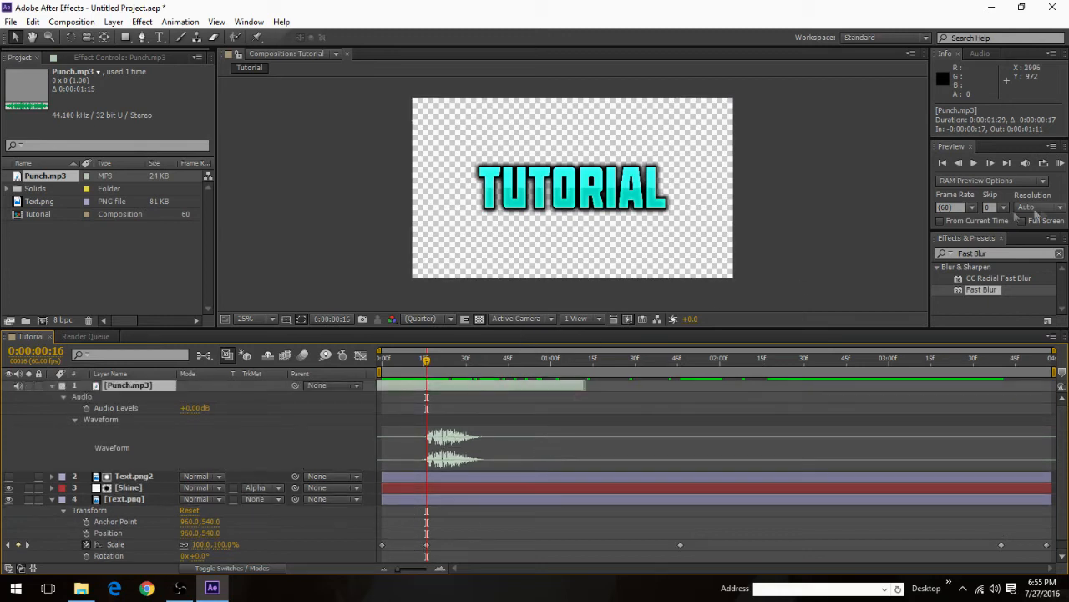
Step: Play the composition from the first frame to check the punch sound against the text animation
left_click_drag(424, 364, 273, 354)
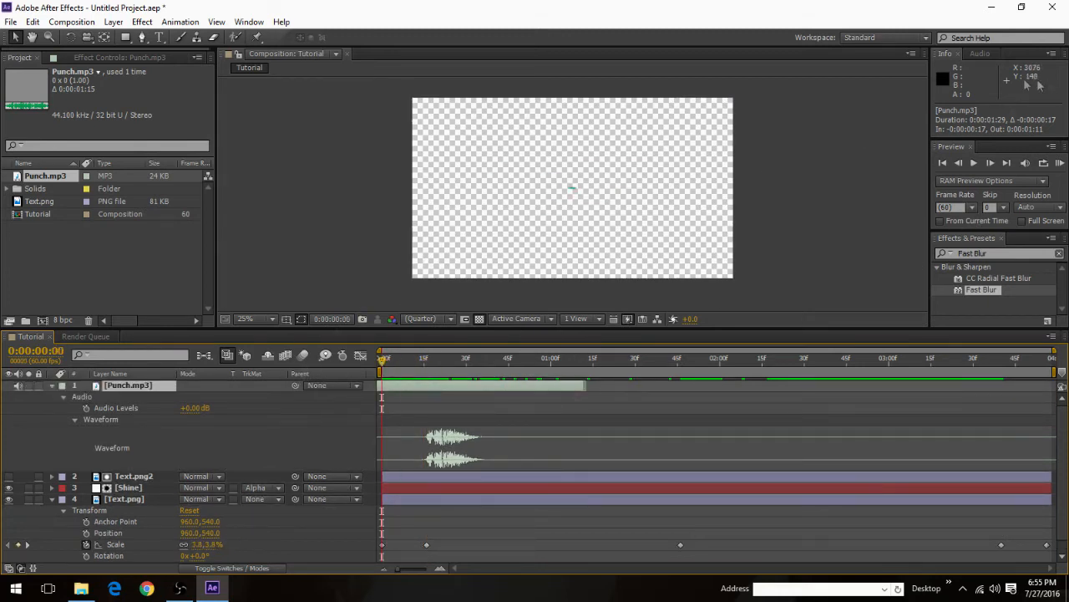
left_click(973, 164)
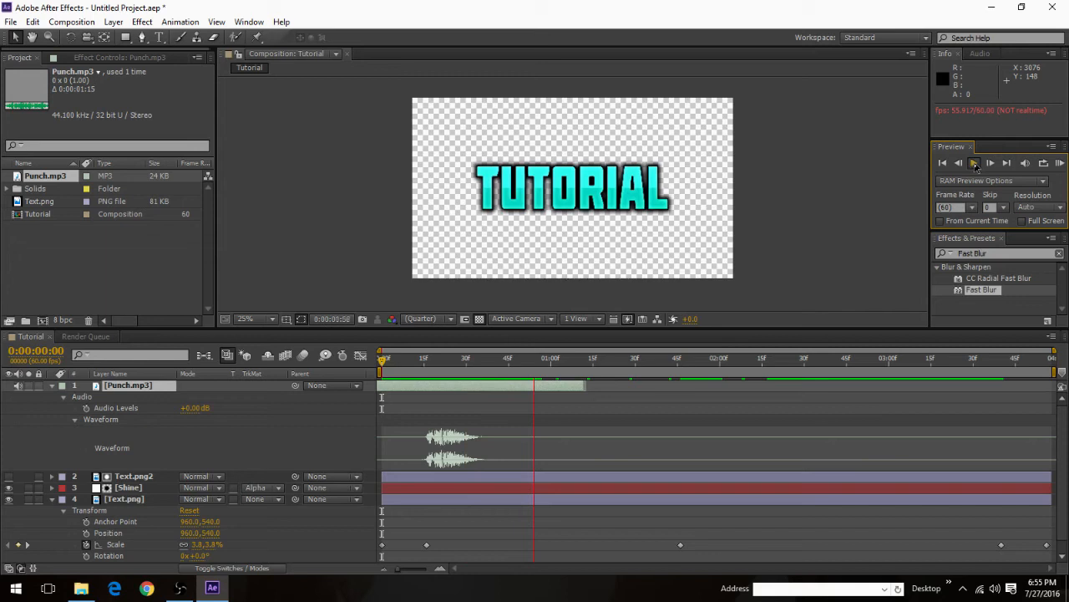
left_click(180, 378)
left_click_drag(606, 364, 376, 364)
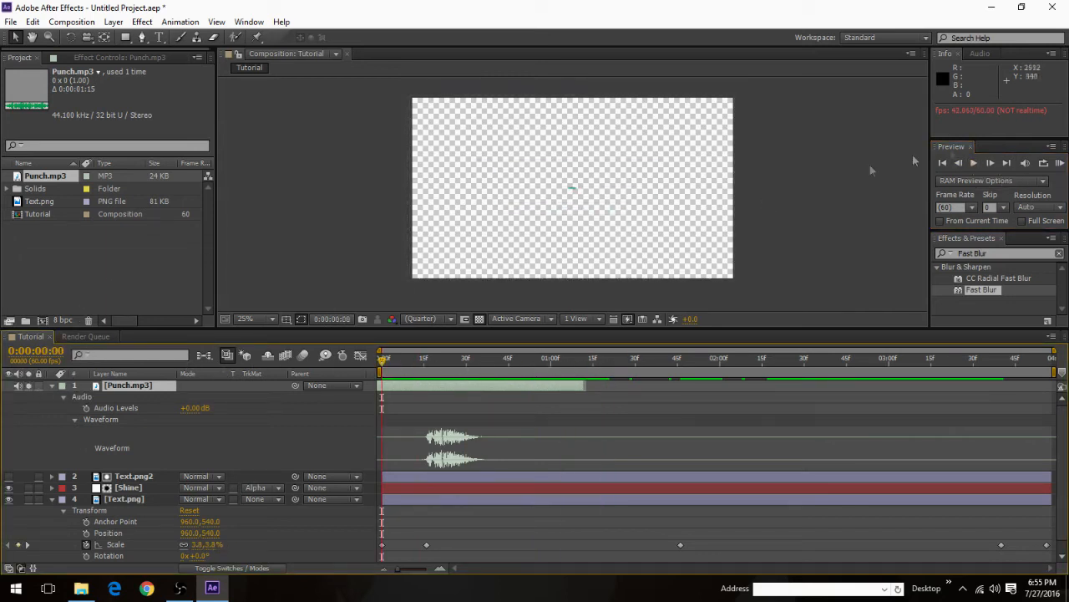
left_click(974, 164)
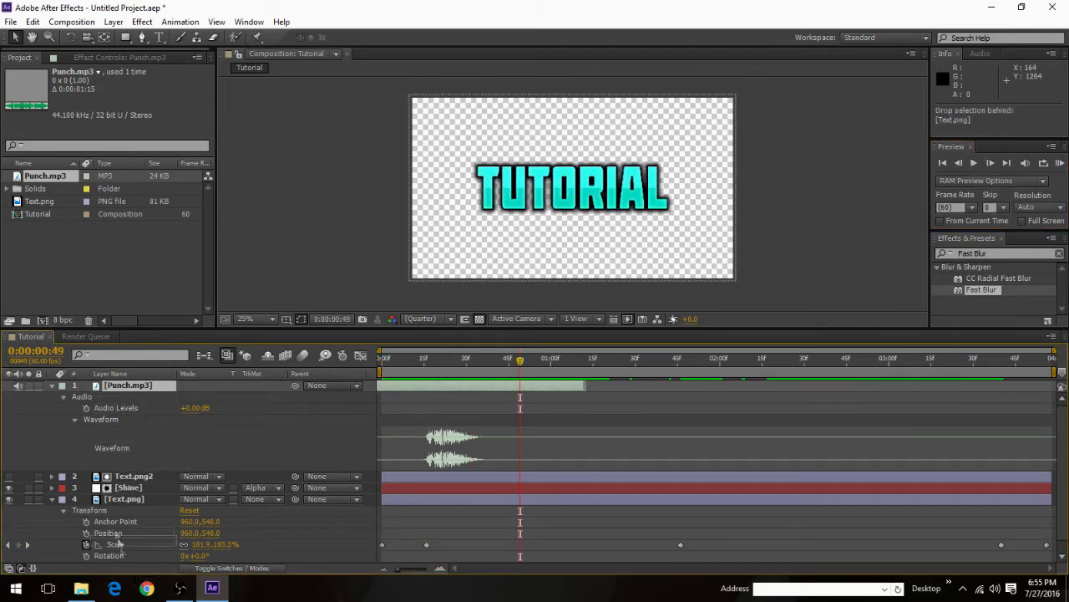
Step: Move the Punch.mp3 layer to the bottom of the layer stack and preview the composition from the first frame
scroll(133, 559, "down", 1)
key("ctrl+shift+bracketleft")
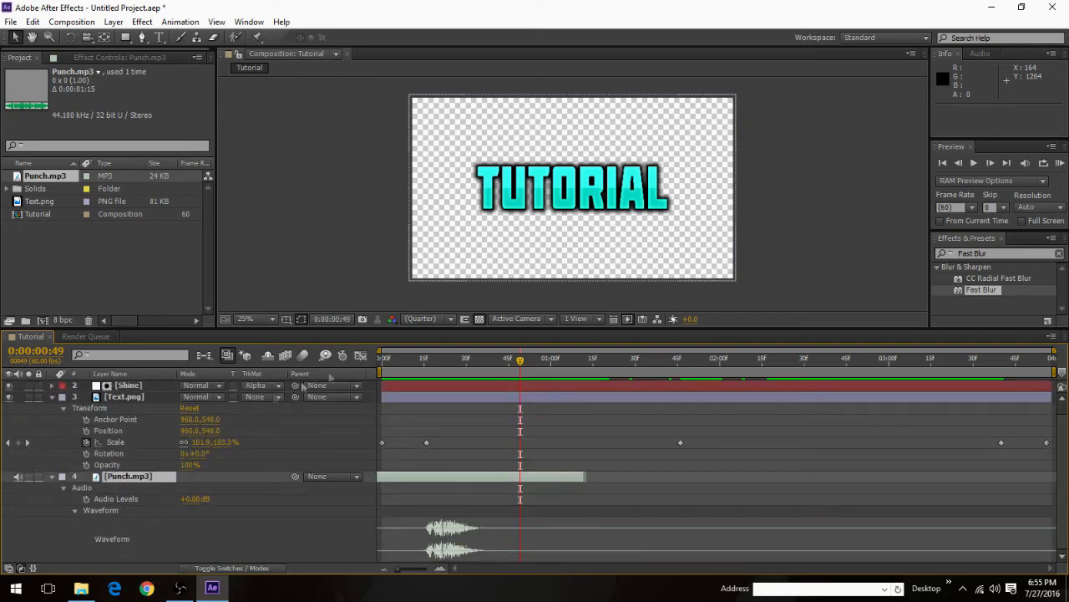
key("Home")
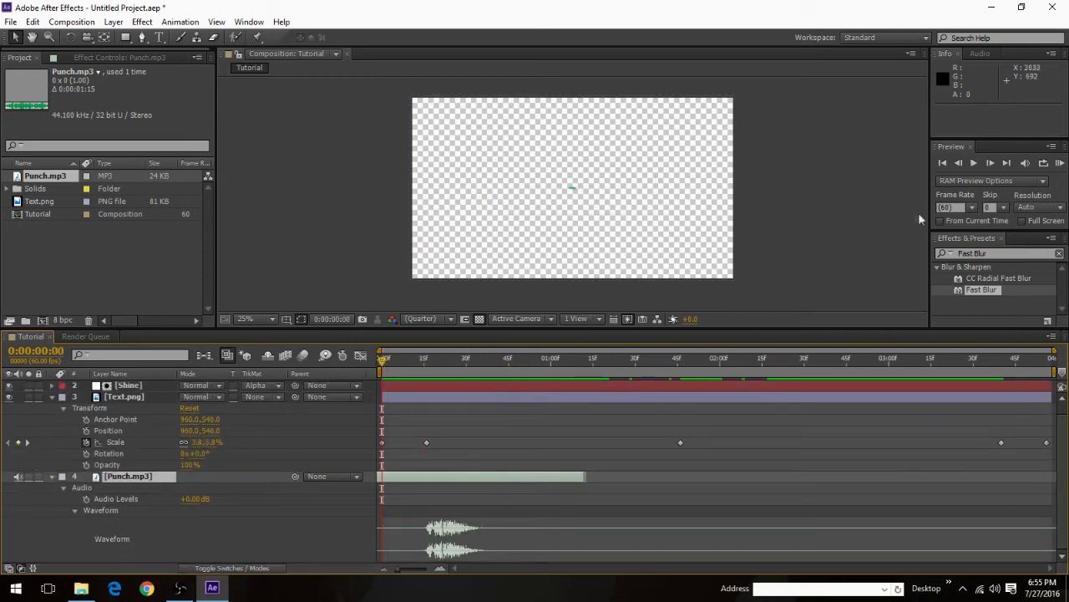
left_click(974, 165)
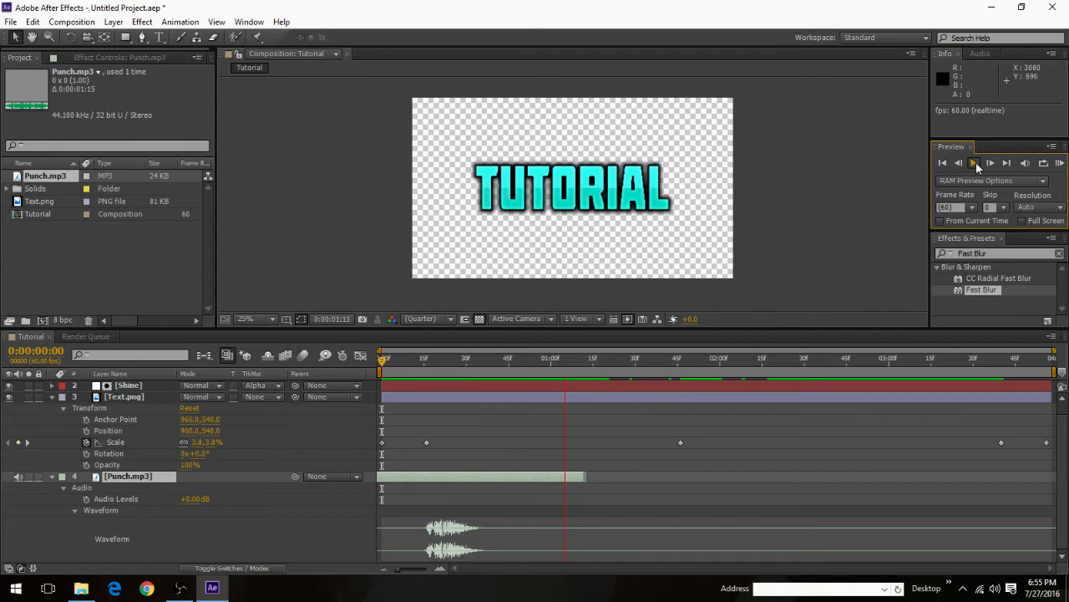
left_click(976, 166)
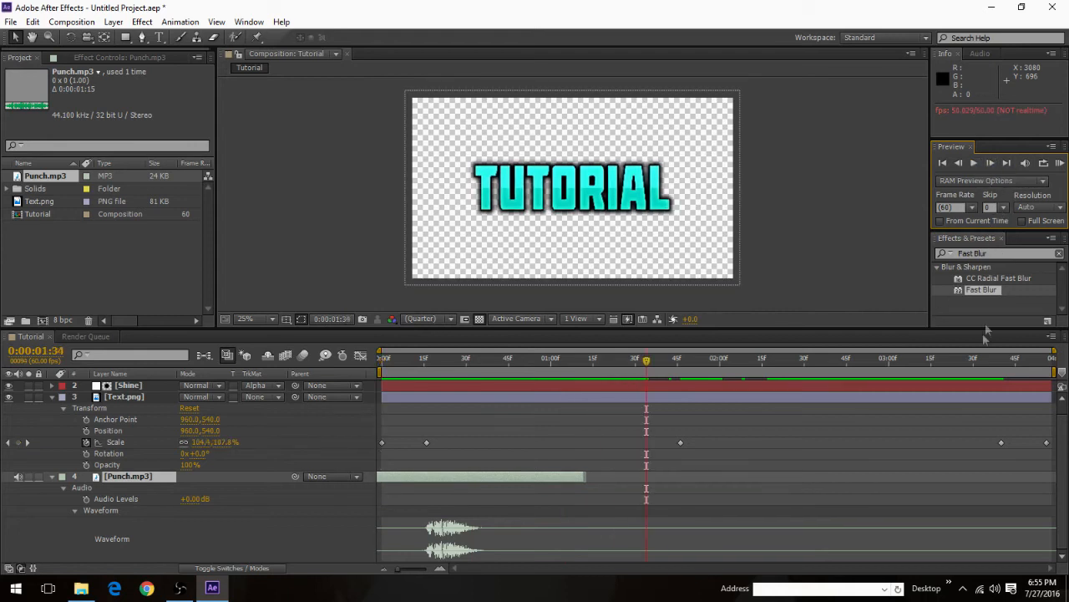
scroll(161, 480, "up", 1)
scroll(161, 480, "down", 1)
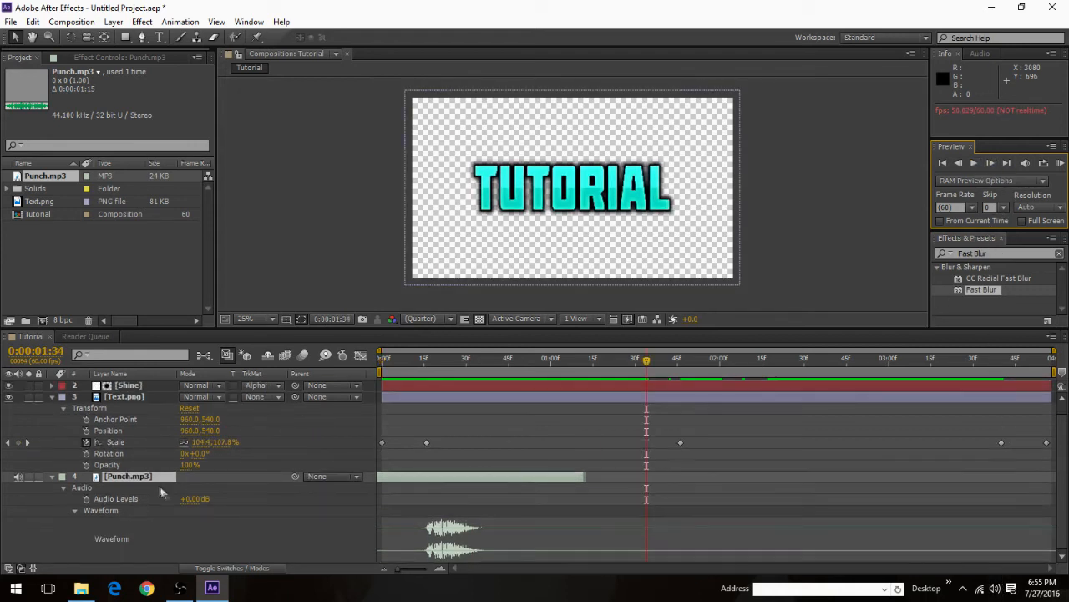
left_click(28, 476)
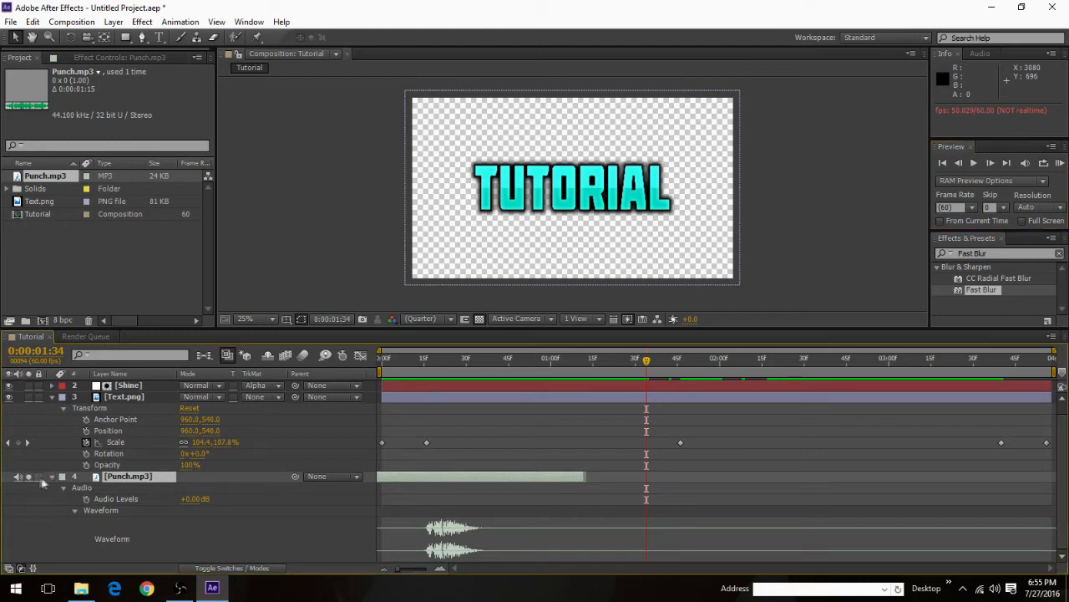
Step: Try raising the Punch.mp3 audio level to +10 dB and preview the composition from the first frame
left_click(197, 500)
type("10")
key("Return")
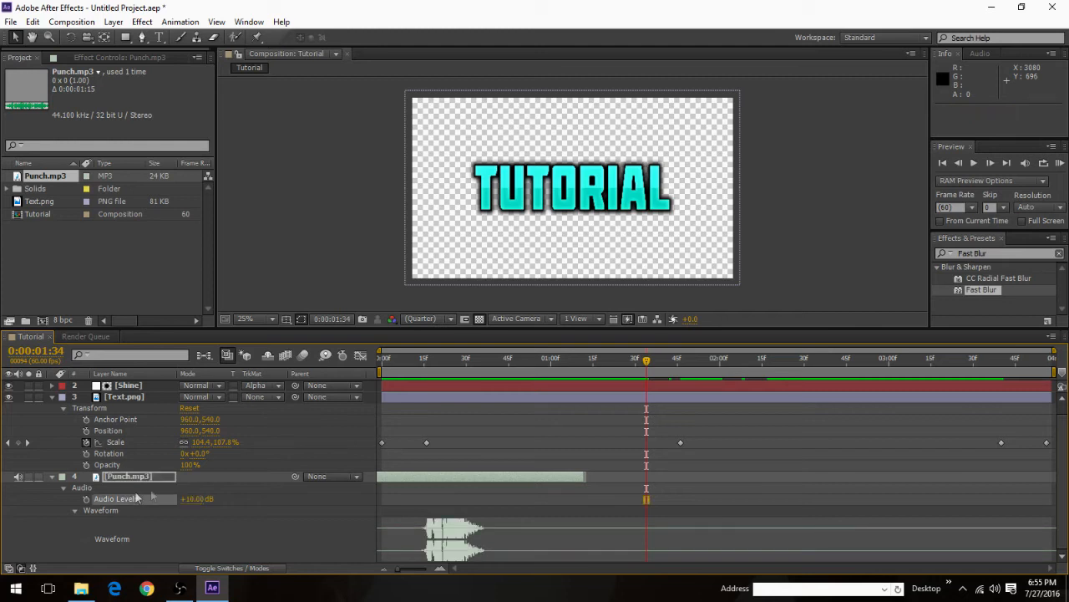
left_click_drag(644, 363, 381, 359)
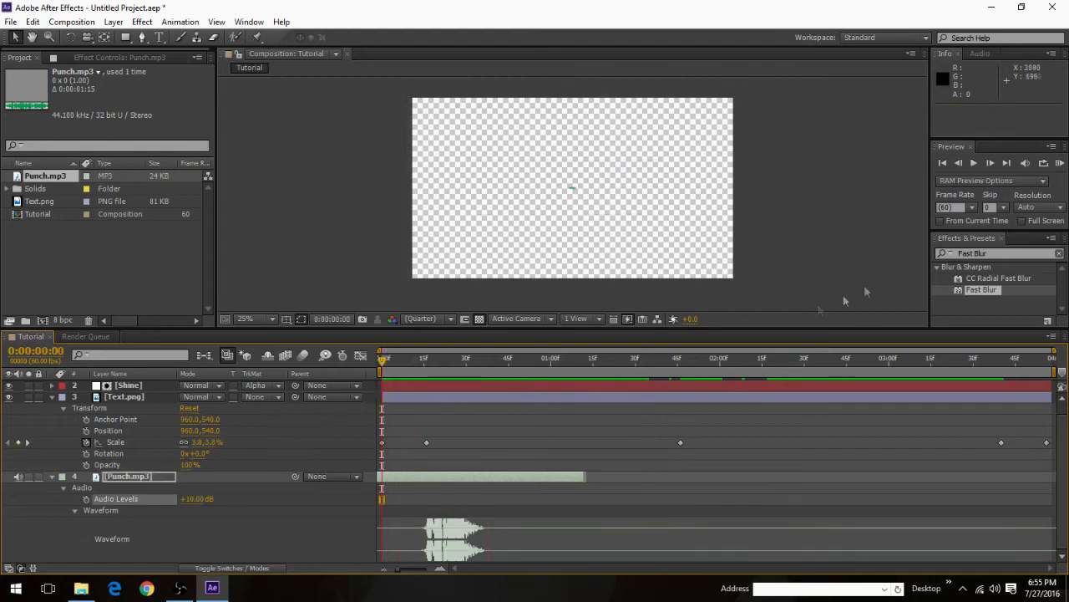
left_click(975, 163)
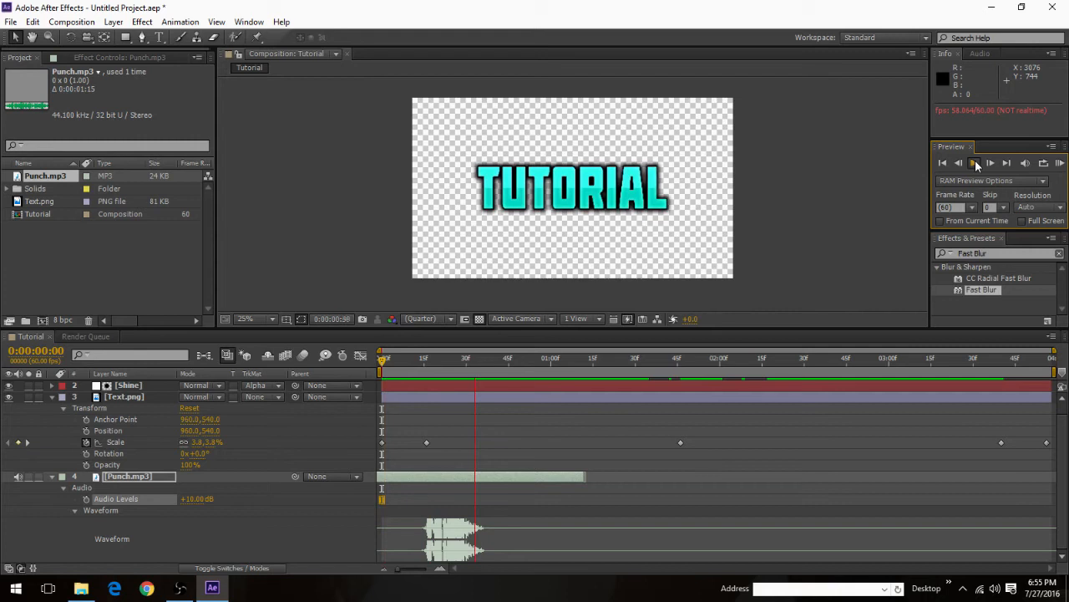
Step: Move the Punch.mp3 layer to the top of the layer stack and preview the composition from the first frame
left_click_drag(135, 477, 117, 385)
left_click(107, 476)
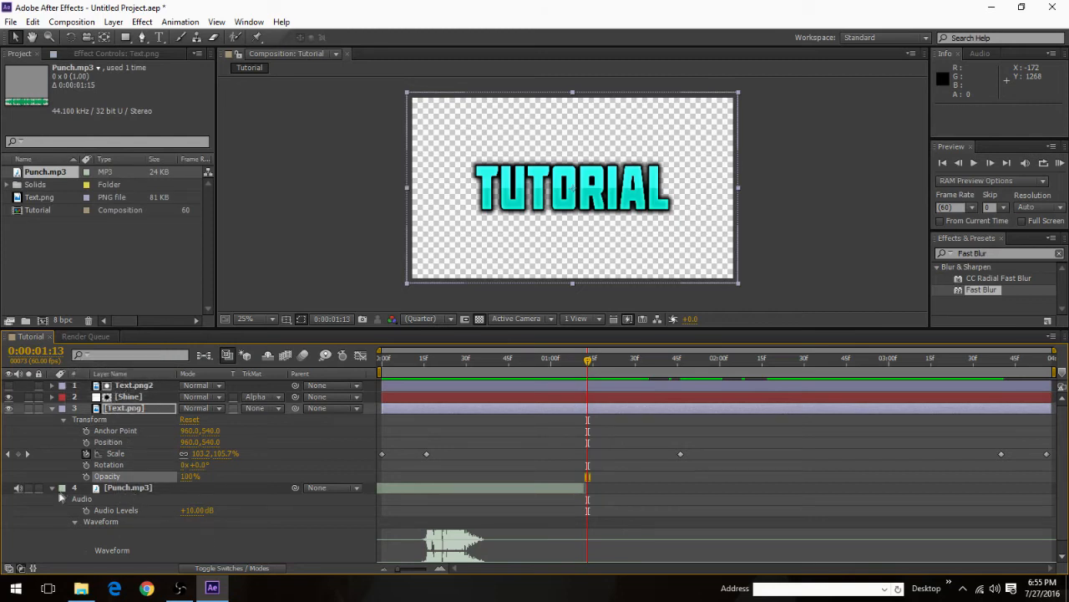
left_click(84, 488)
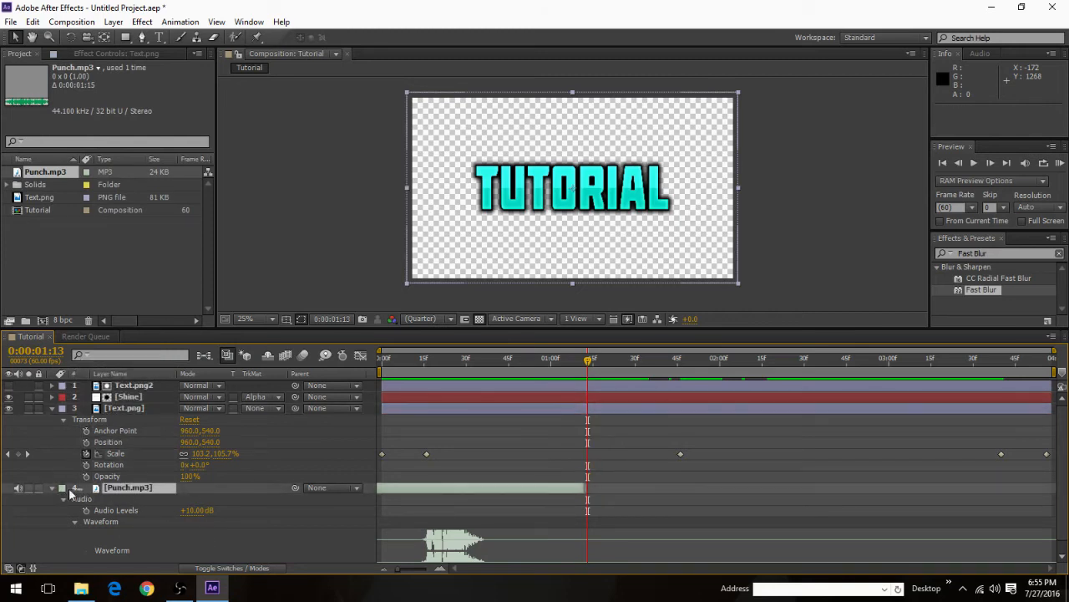
left_click_drag(83, 489, 109, 386)
key("space")
left_click_drag(306, 349, 257, 347)
left_click(973, 165)
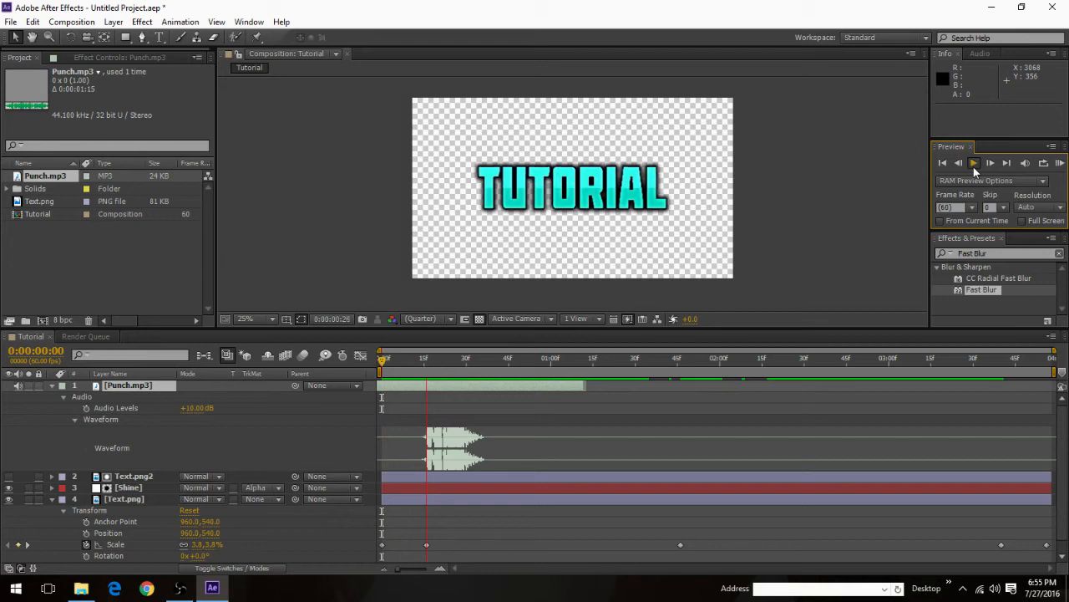
key("space")
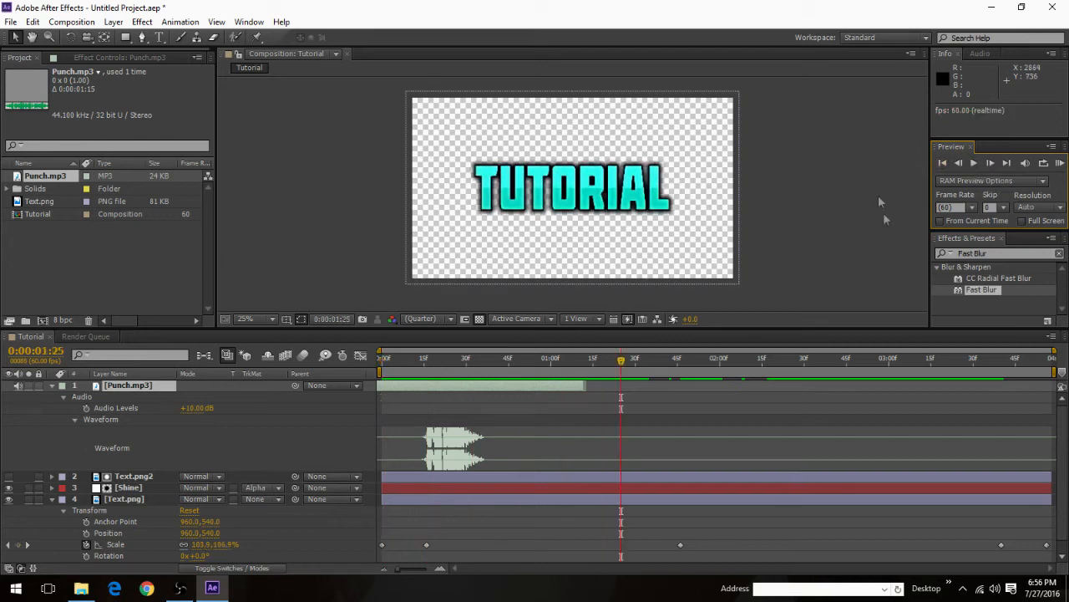
Step: Replay the composition to check the punch sound at the raised audio level
left_click(235, 308)
left_click(974, 162)
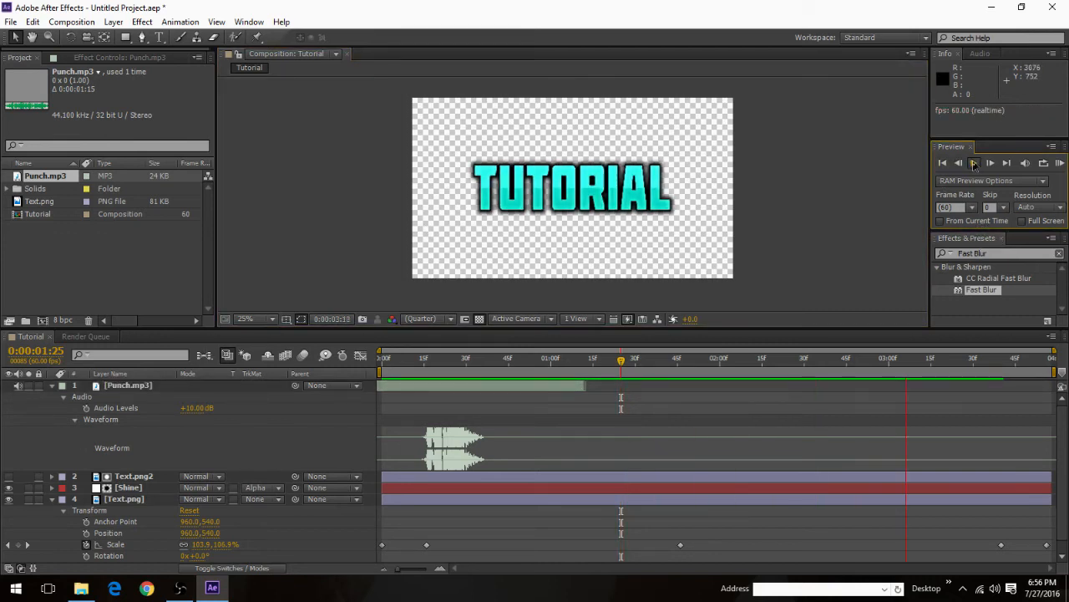
left_click(973, 164)
scroll(470, 437, "down", 1)
scroll(486, 422, "up", 1)
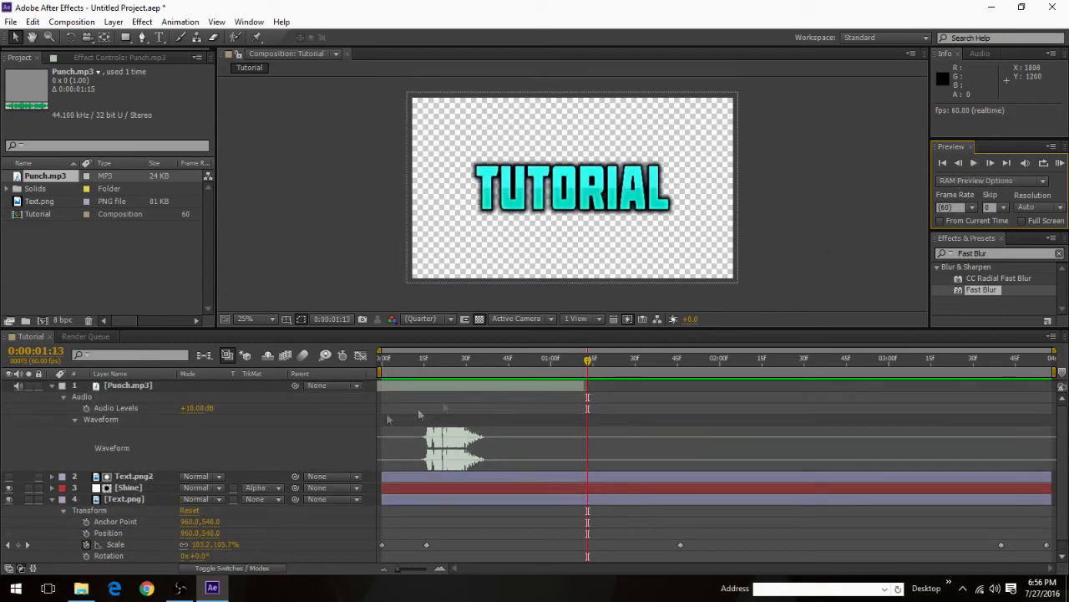
Step: Set the Punch.mp3 audio level back to 0 dB
mouse_move(199, 411)
left_mouse_down()
mouse_move(177, 410)
mouse_move(191, 410)
left_mouse_up()
left_click(195, 408)
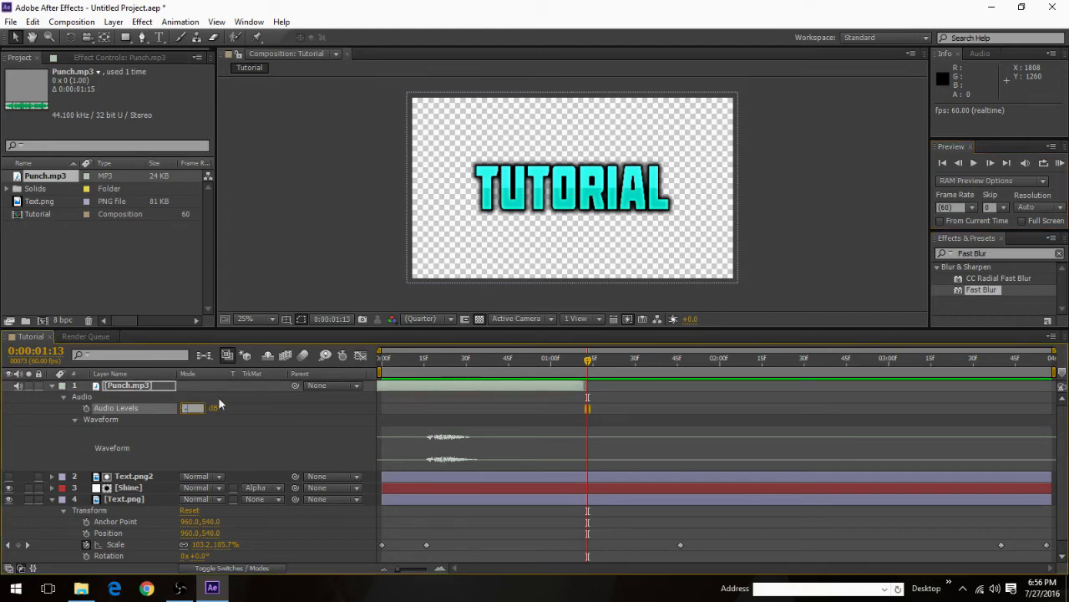
type("0")
key("Return")
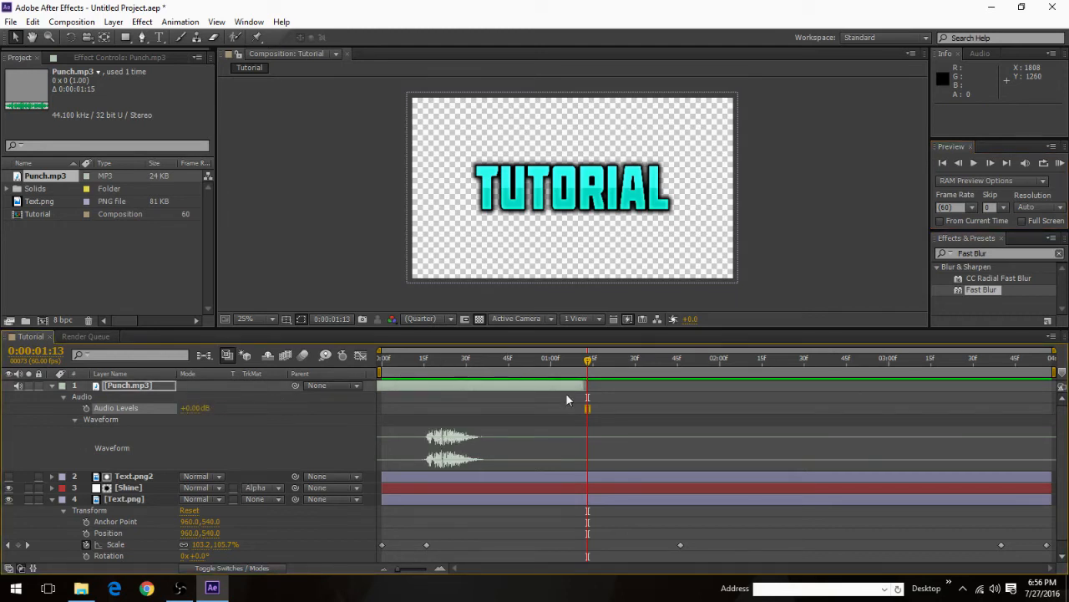
scroll(512, 425, "down", 1)
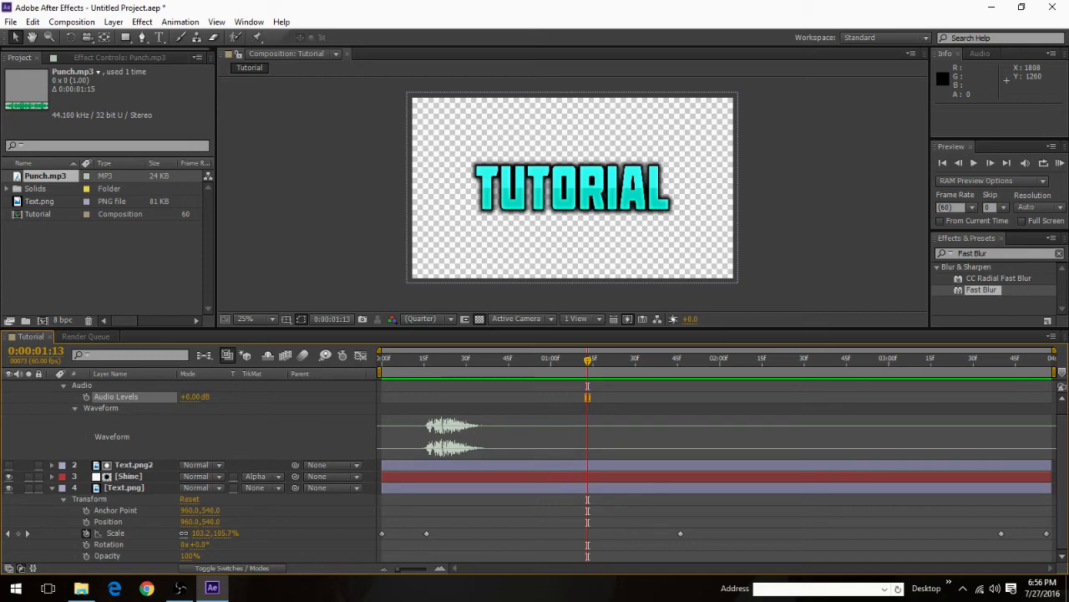
Step: Add the Tutorial composition to the render queue again and collapse the new queue item
left_click(820, 225)
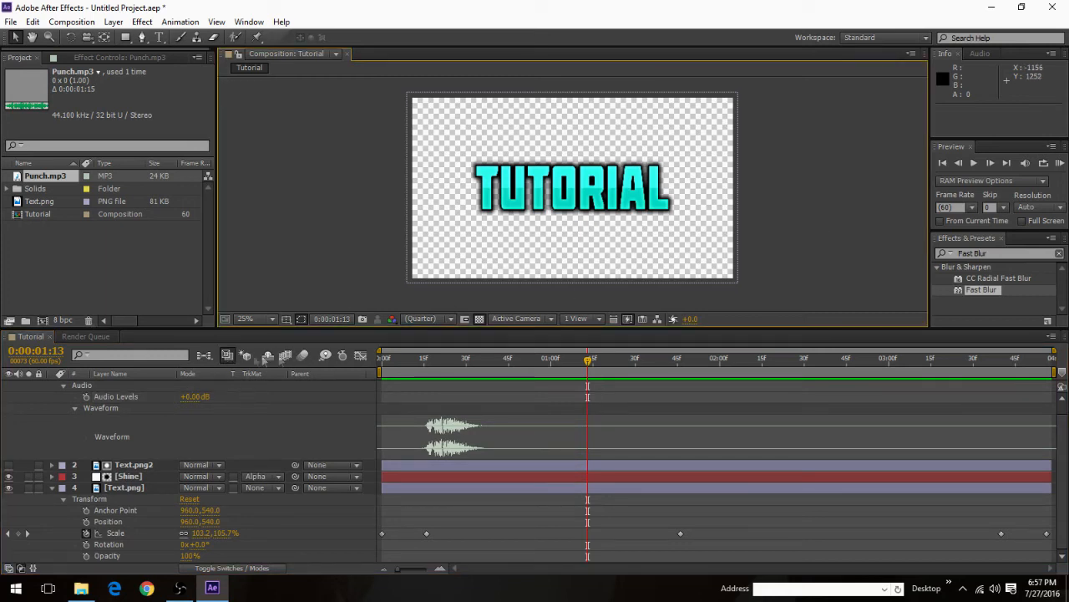
key("ctrl+m")
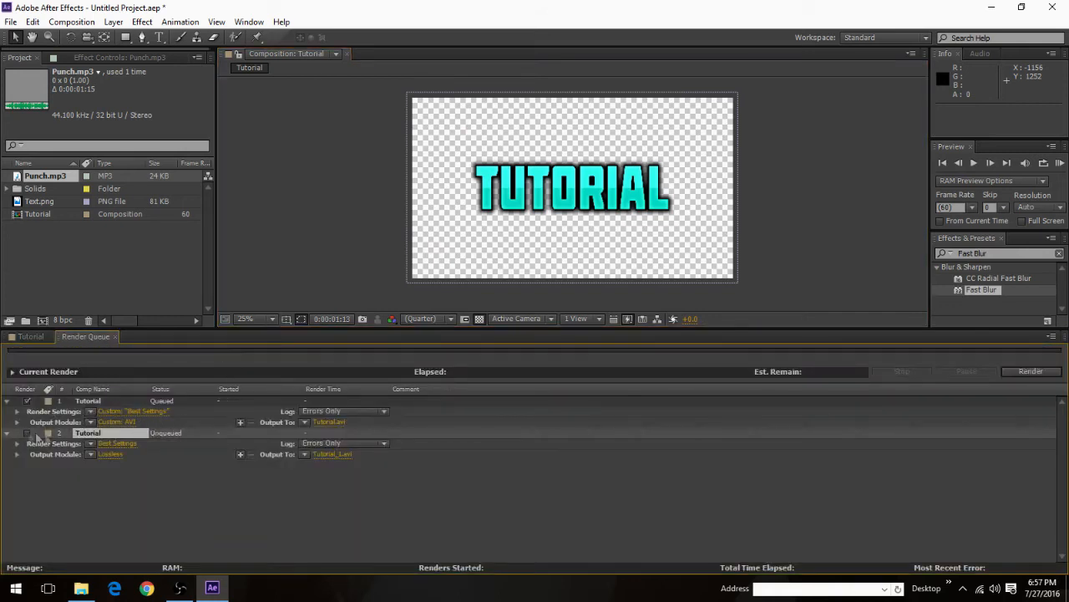
left_click(7, 433)
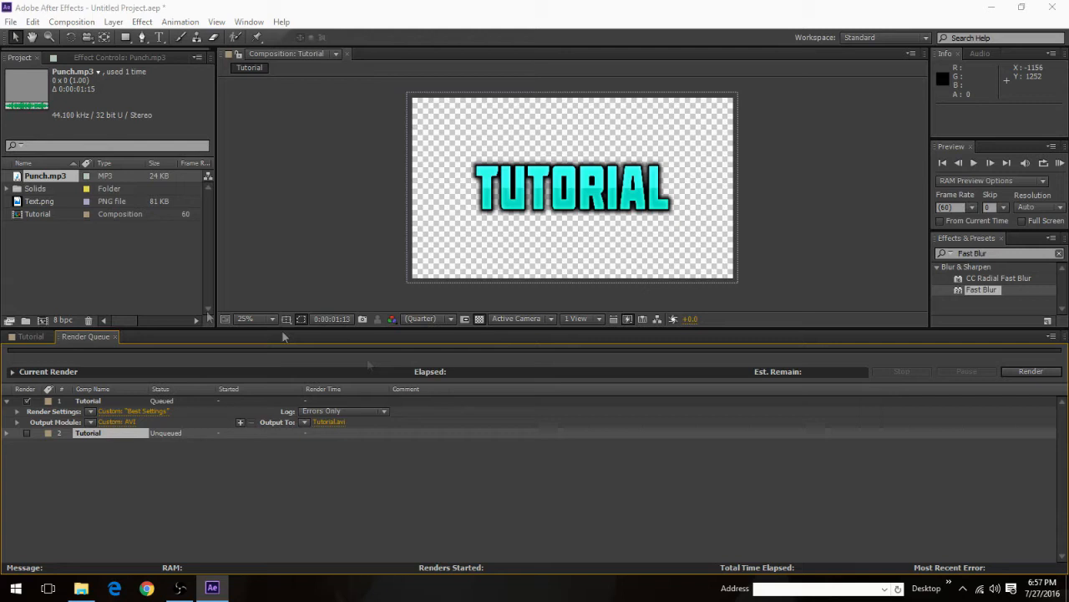
Step: Enable audio output for the first queued AVI render and set its sample rate to 96.000 kHz
left_click(115, 421)
left_click(364, 428)
left_click(407, 447)
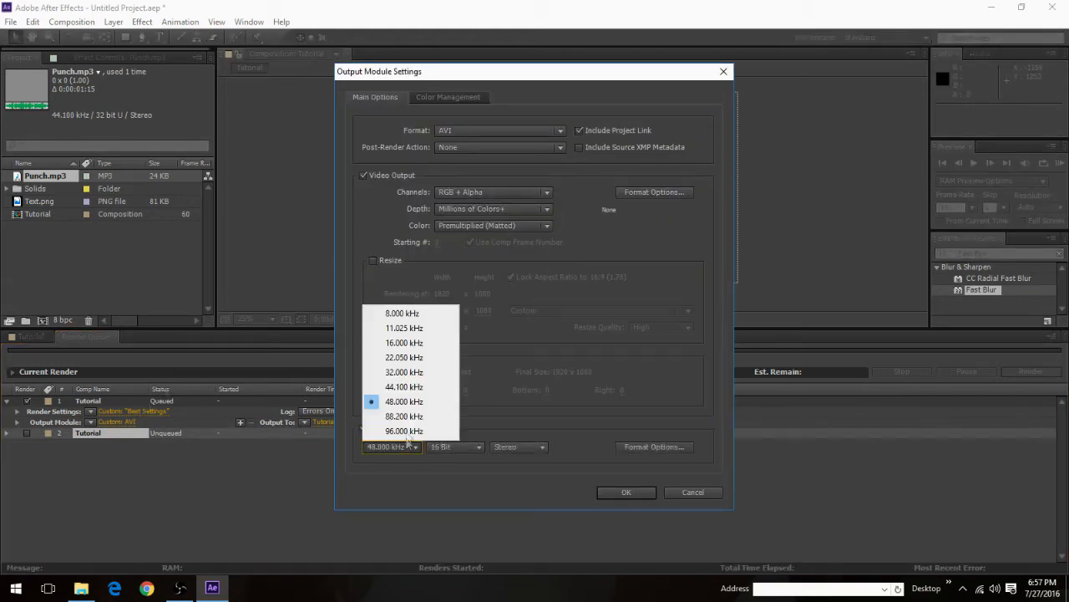
left_click(410, 431)
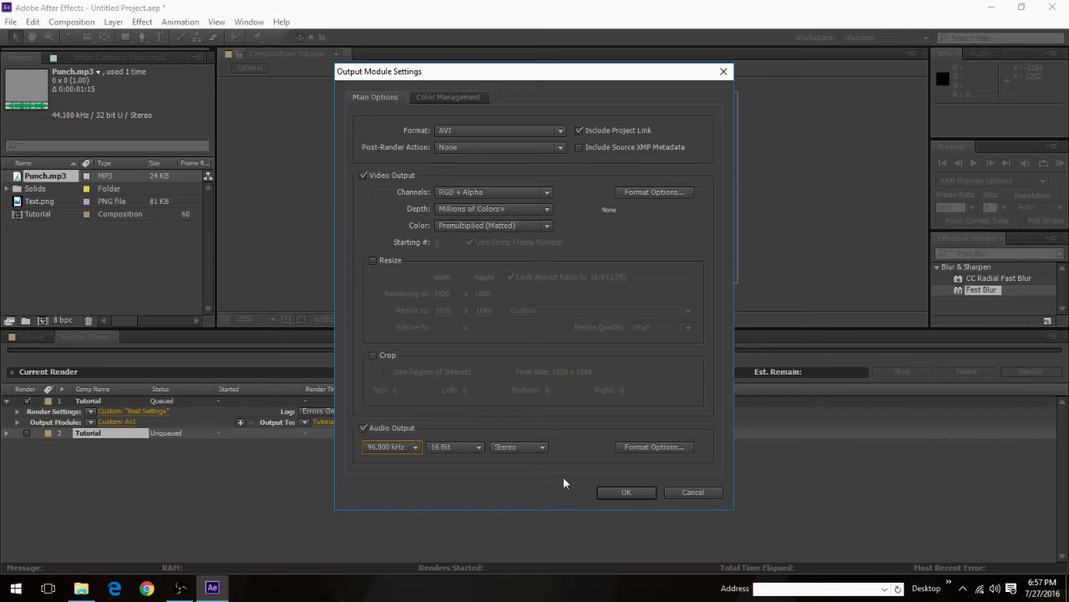
left_click(611, 492)
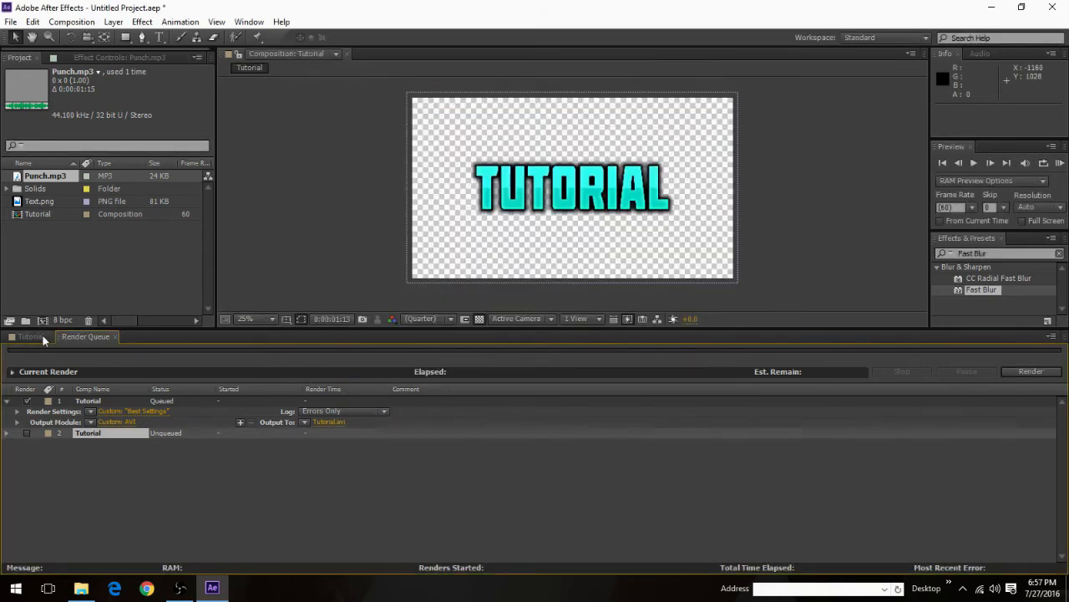
Step: Play the Tutorial composition from the first frame to check its sound, and return the current time to 0:00:00:00
left_click(31, 335)
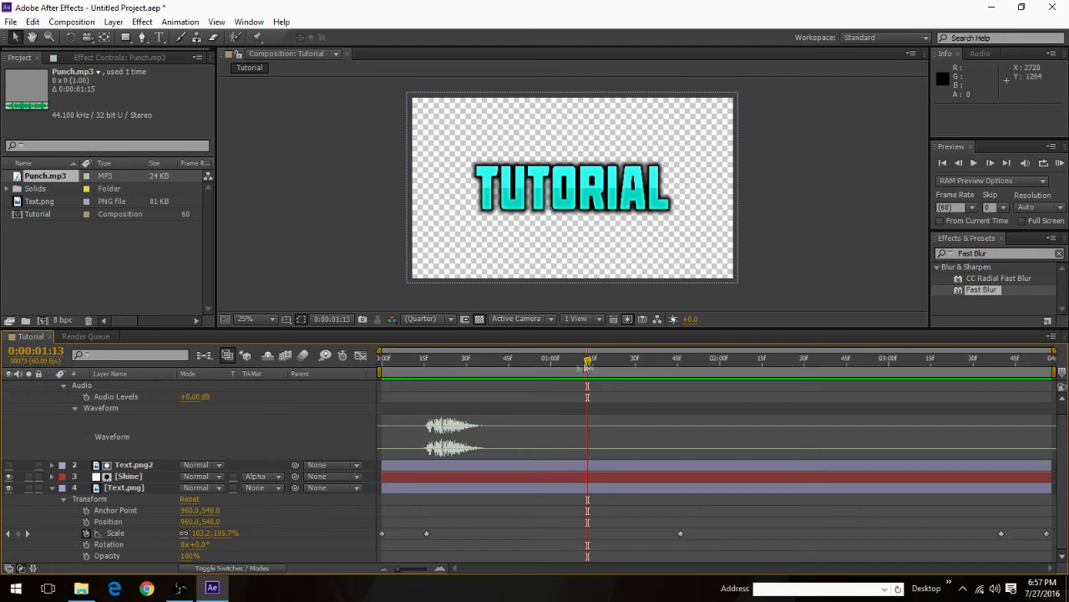
left_click_drag(587, 366, 382, 365)
left_click(974, 162)
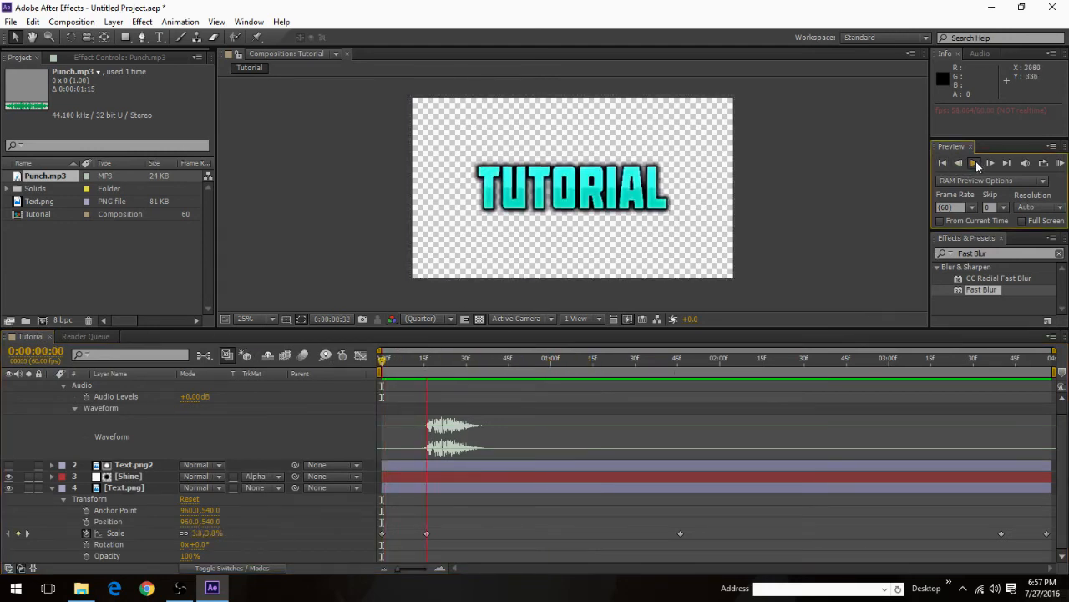
left_click(978, 165)
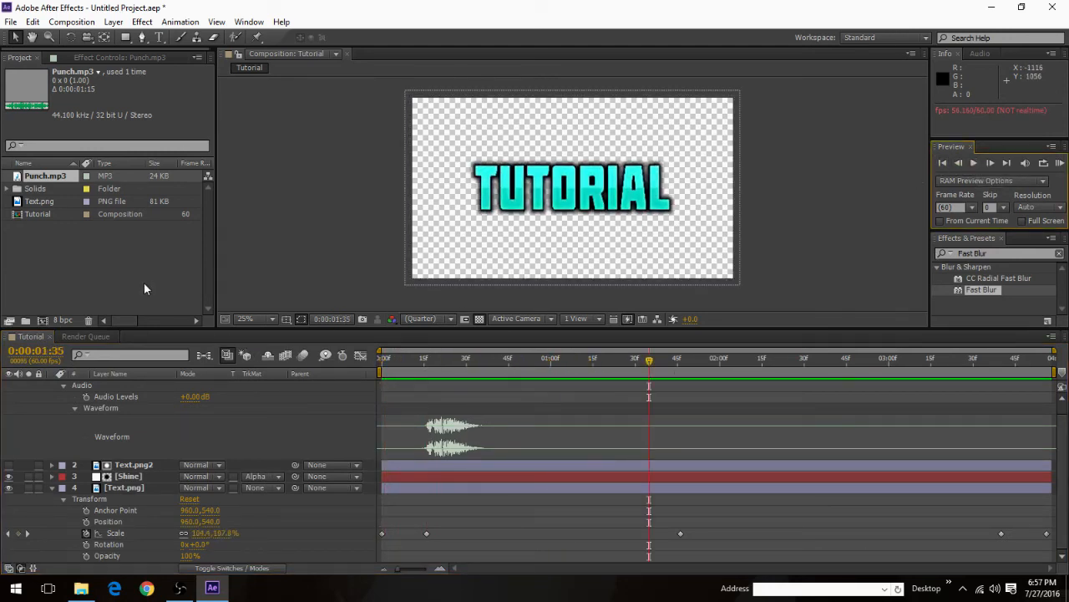
left_click_drag(657, 364, 382, 365)
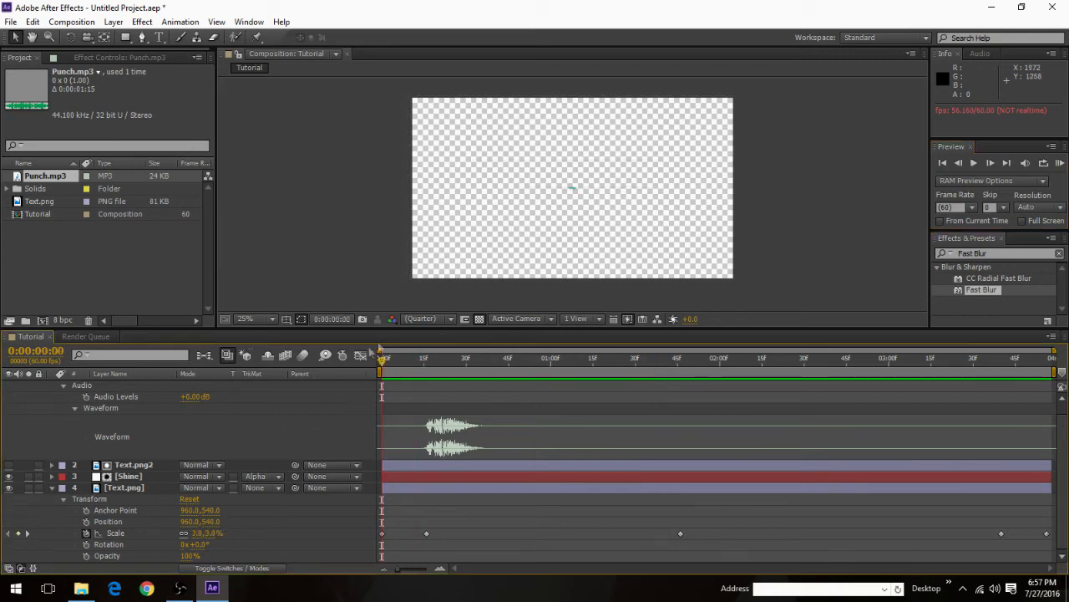
Step: Change the audio output sample rate of the first queued render to 32.000 kHz
left_click(98, 336)
left_click(91, 422)
left_click(127, 420)
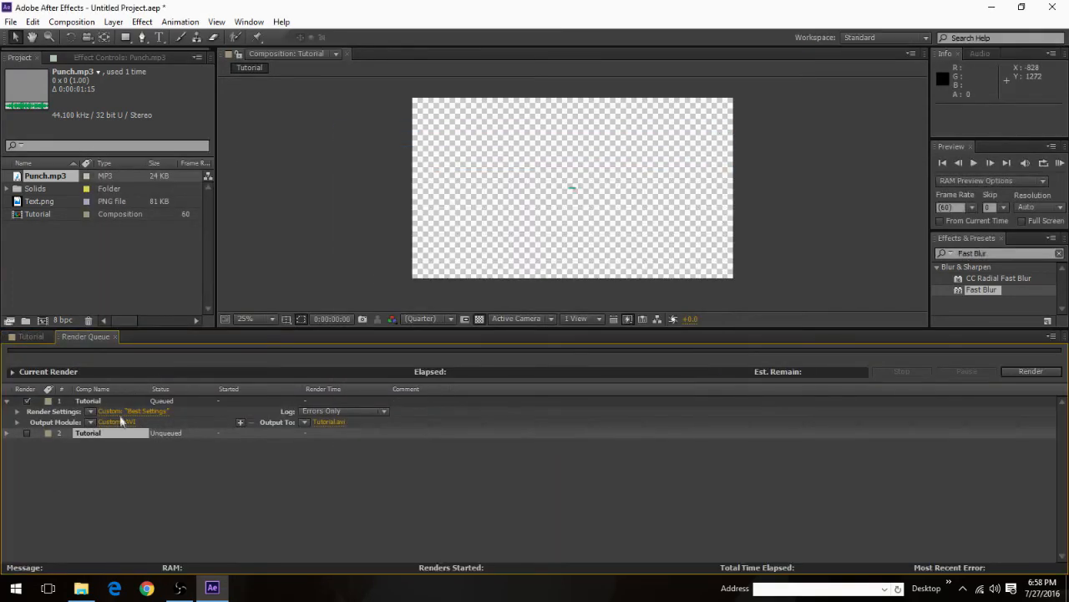
left_click(120, 422)
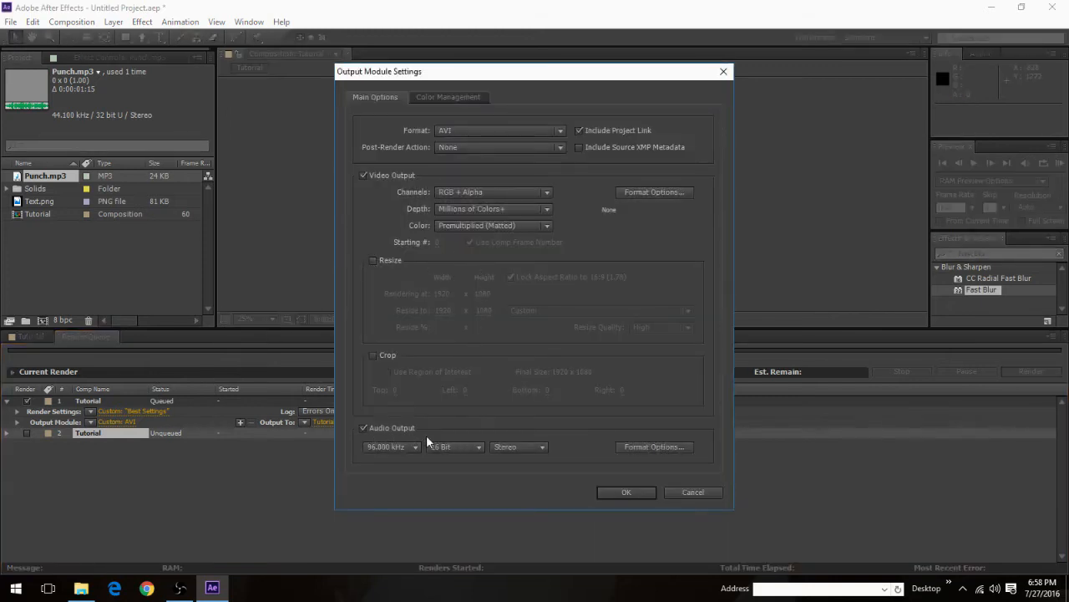
left_click(407, 448)
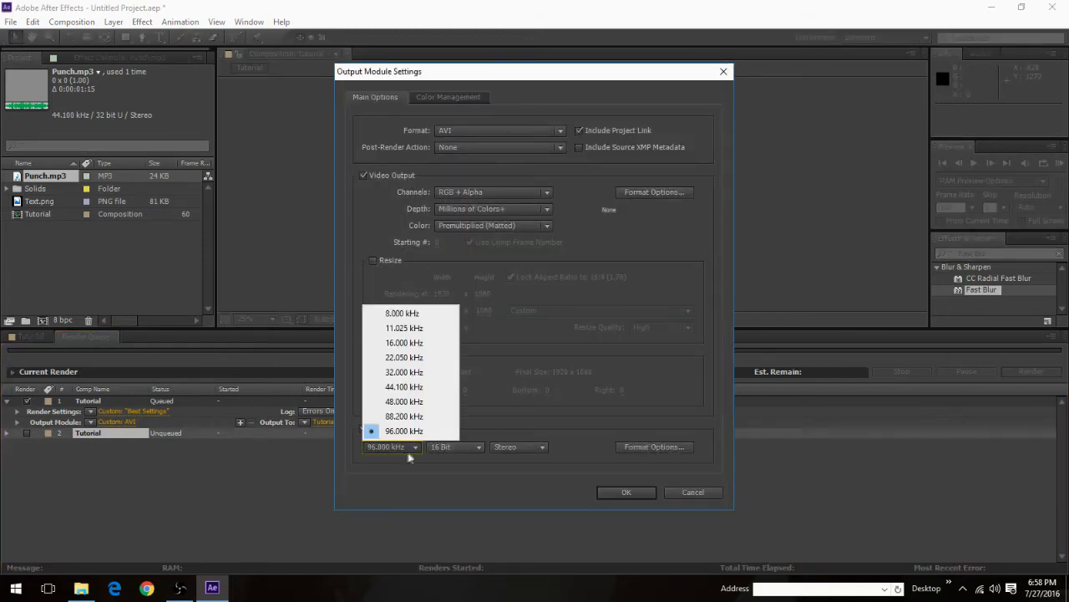
left_click(414, 378)
Step: Check the AVI audio interleave and video codec options without changing them, and accept the output module settings
left_click(647, 450)
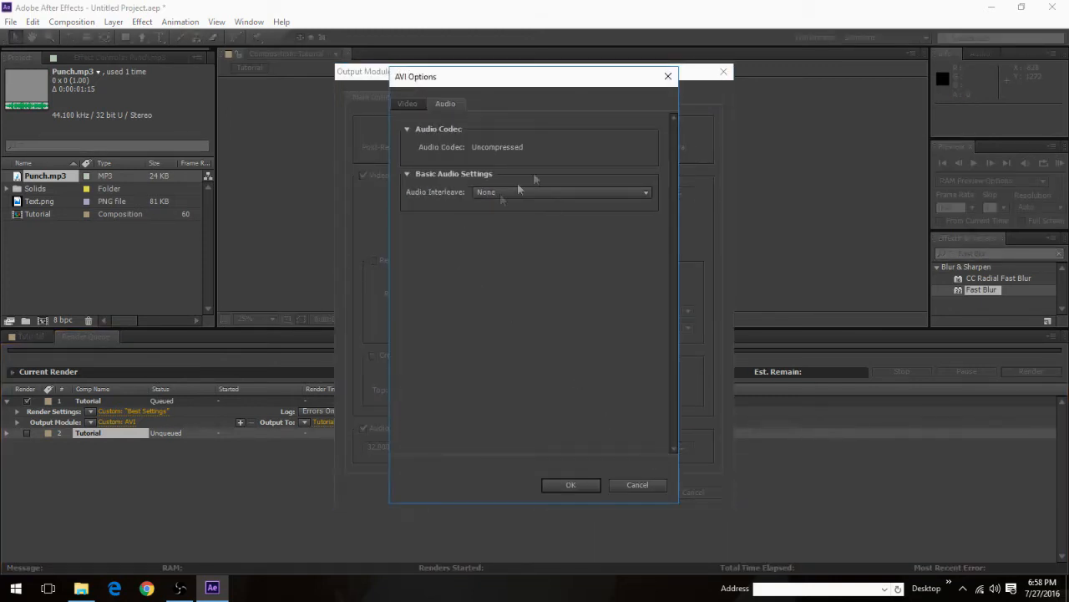
left_click(505, 194)
left_click(507, 192)
left_click(406, 106)
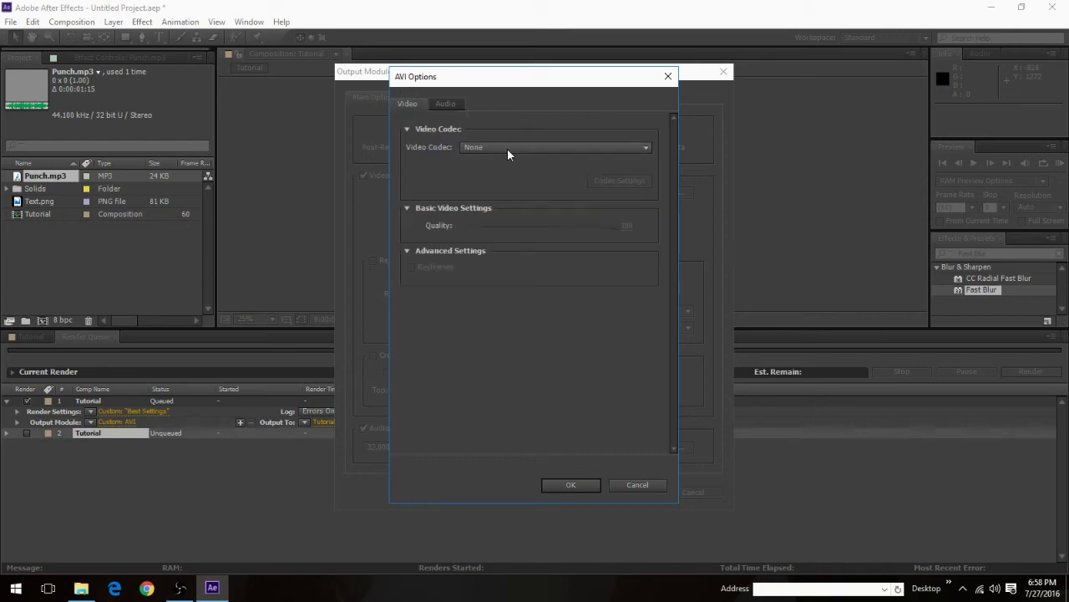
left_click(668, 76)
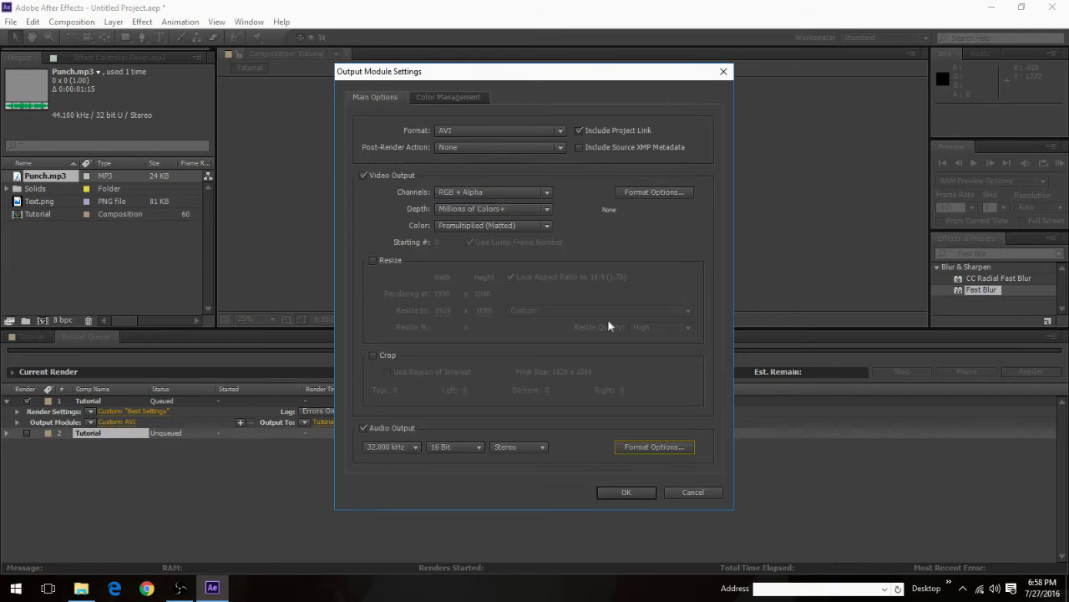
left_click(600, 493)
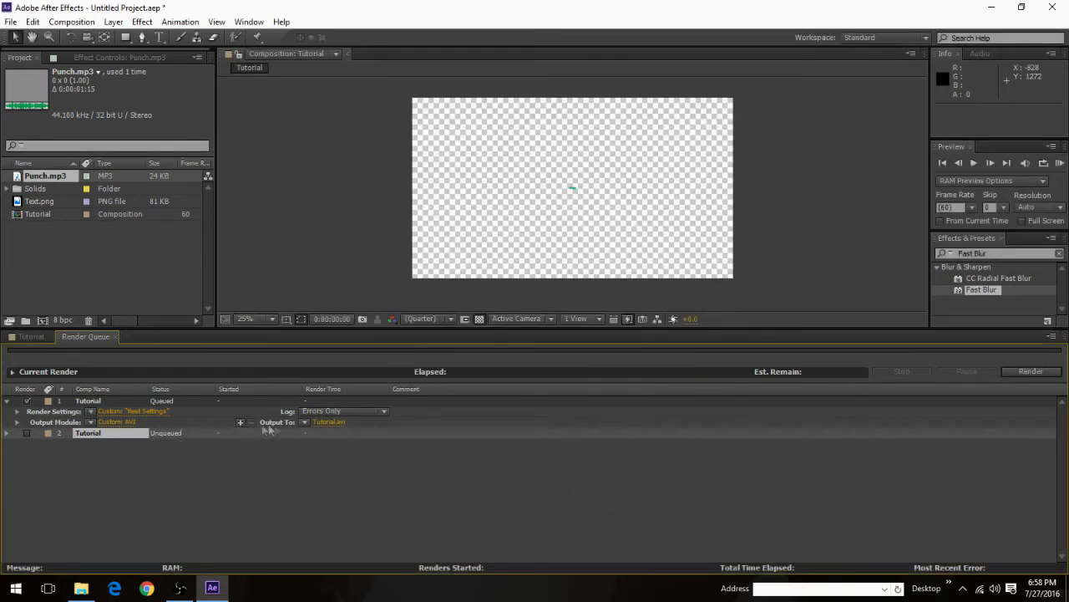
Step: Check the first queued item's render settings without changing them, and preview the Tutorial composition from the first frame
left_click(102, 411)
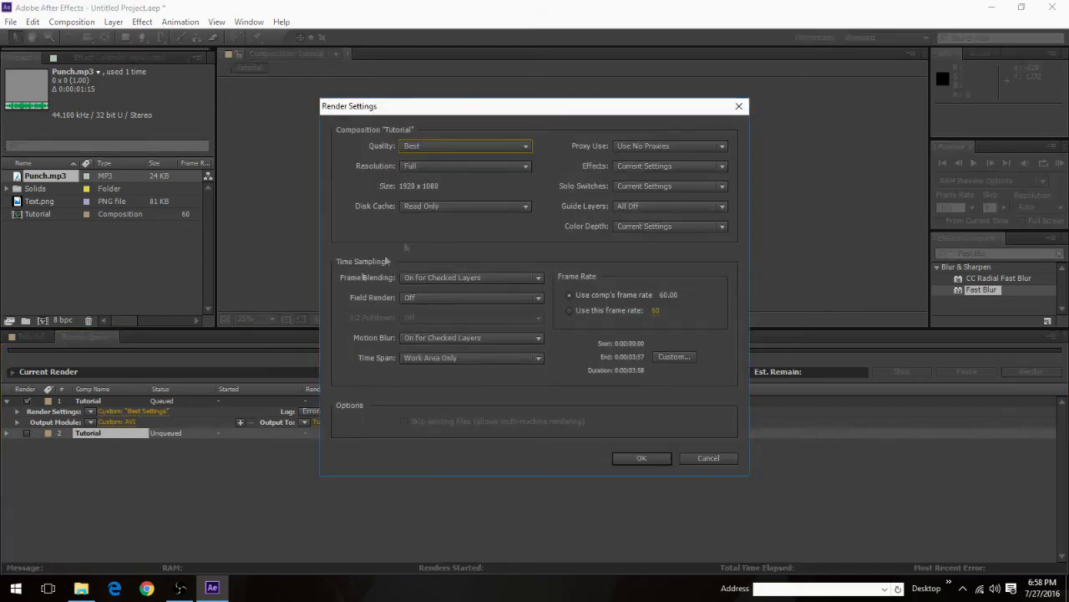
left_click(746, 110)
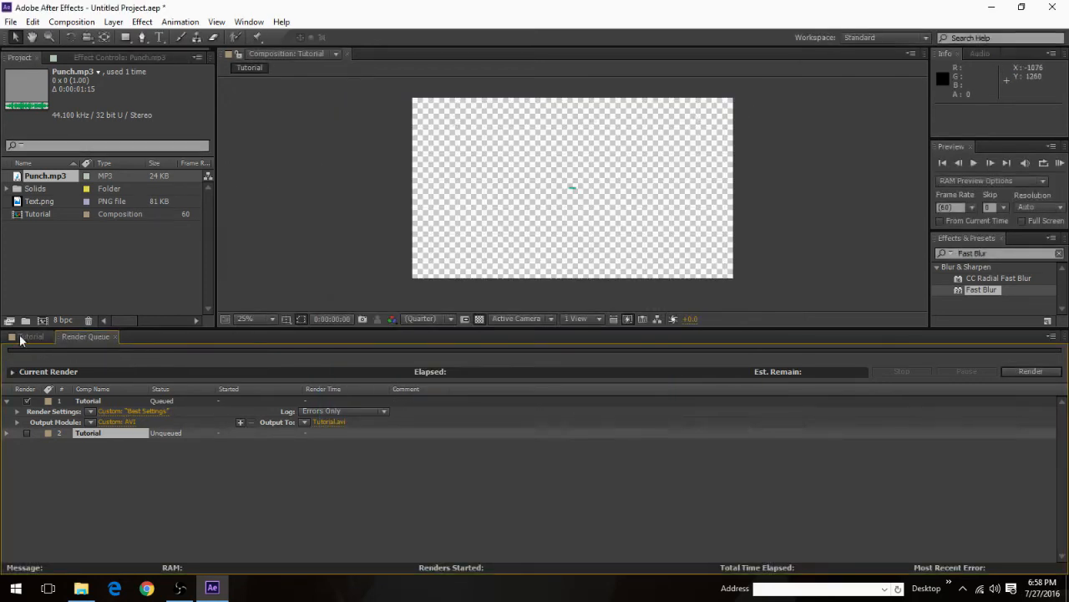
left_click(23, 337)
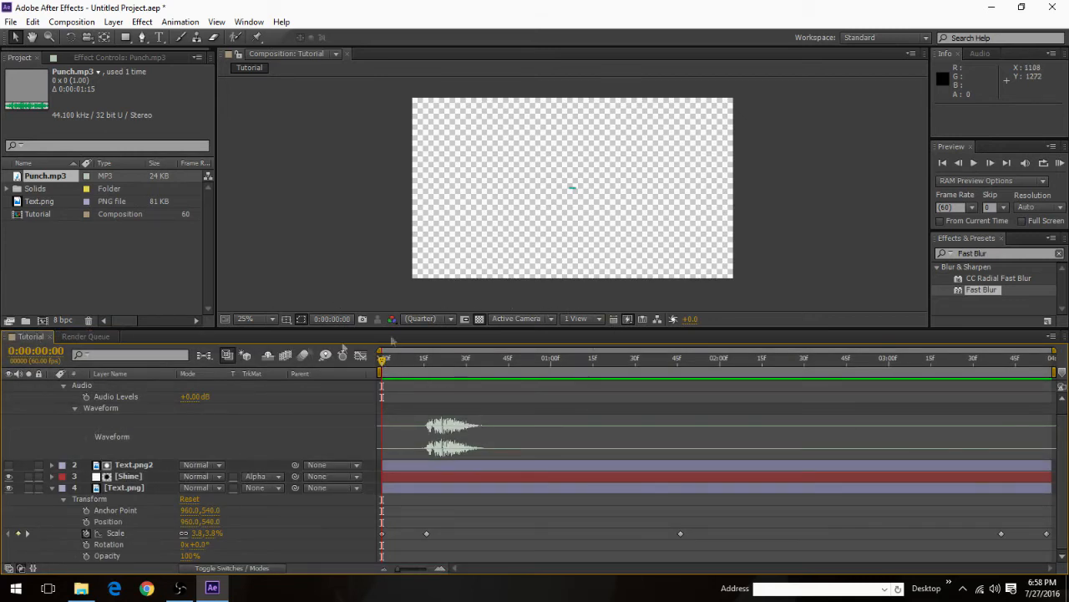
left_click(974, 163)
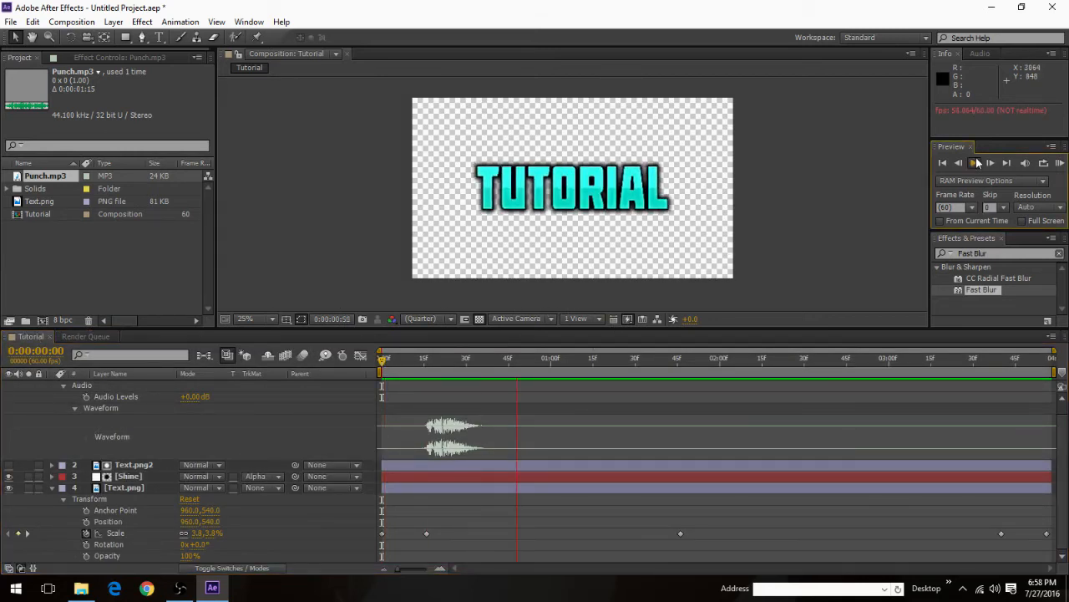
Step: Play the original Punch.mp3 from the Sound Effects folder in File Explorer, and close the player and folder window
left_click(81, 587)
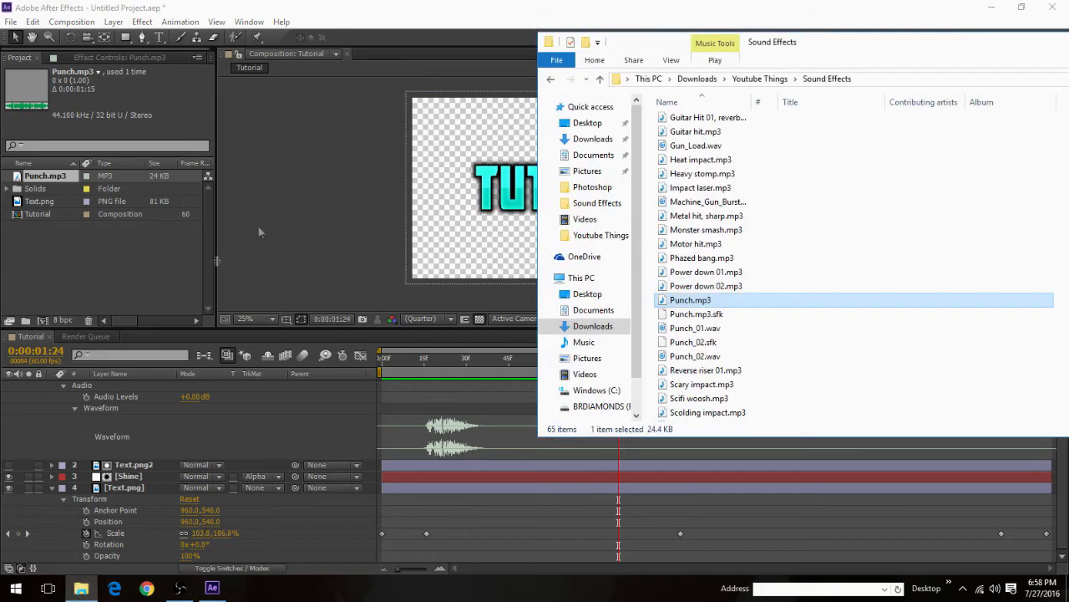
double_click(692, 301)
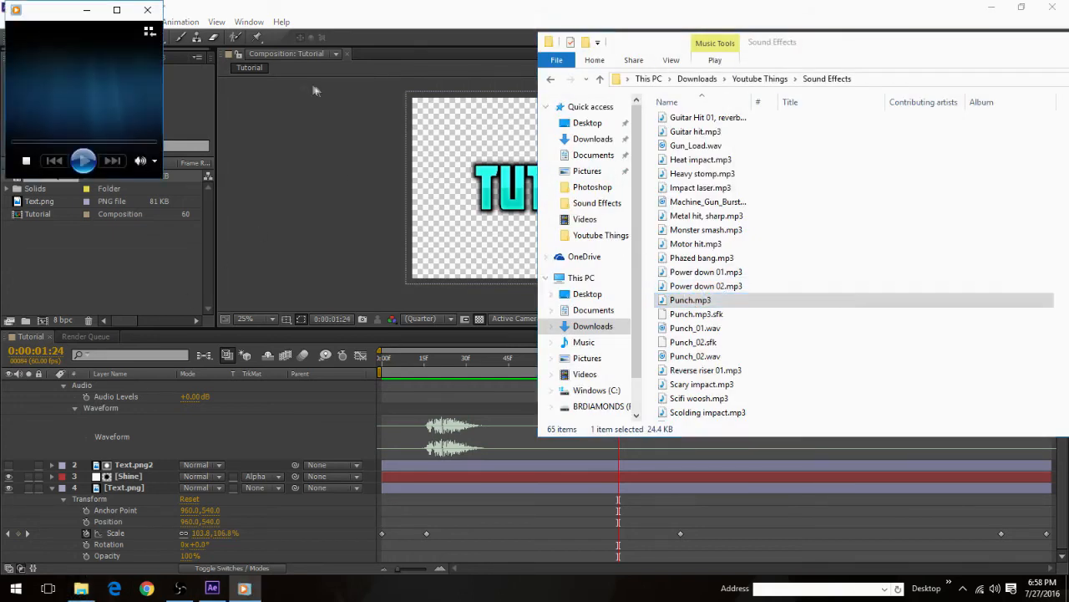
left_click(148, 9)
left_click_drag(817, 48, 516, 83)
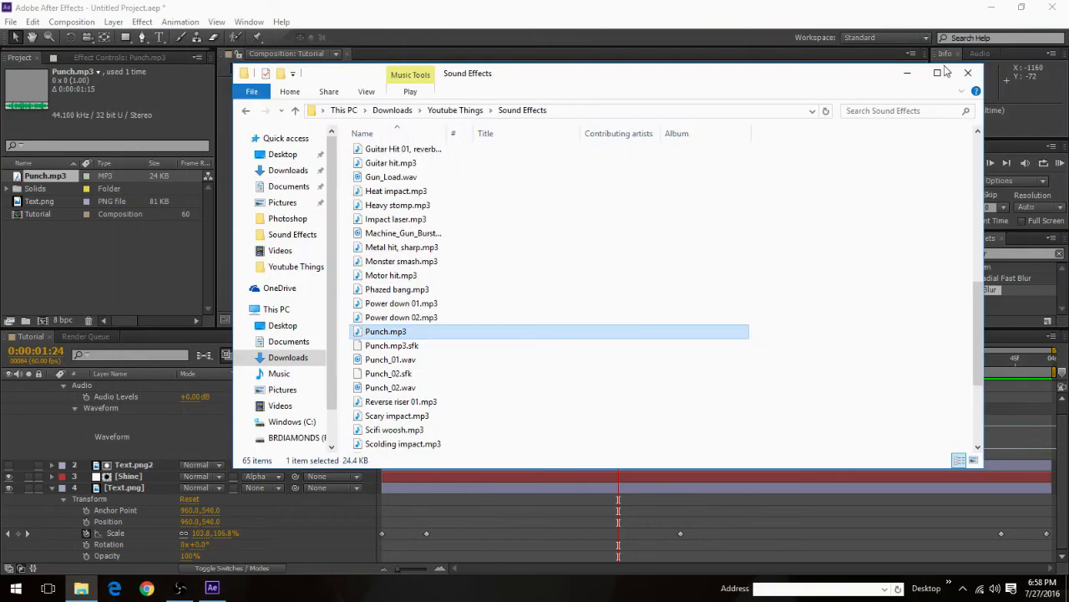
left_click(970, 74)
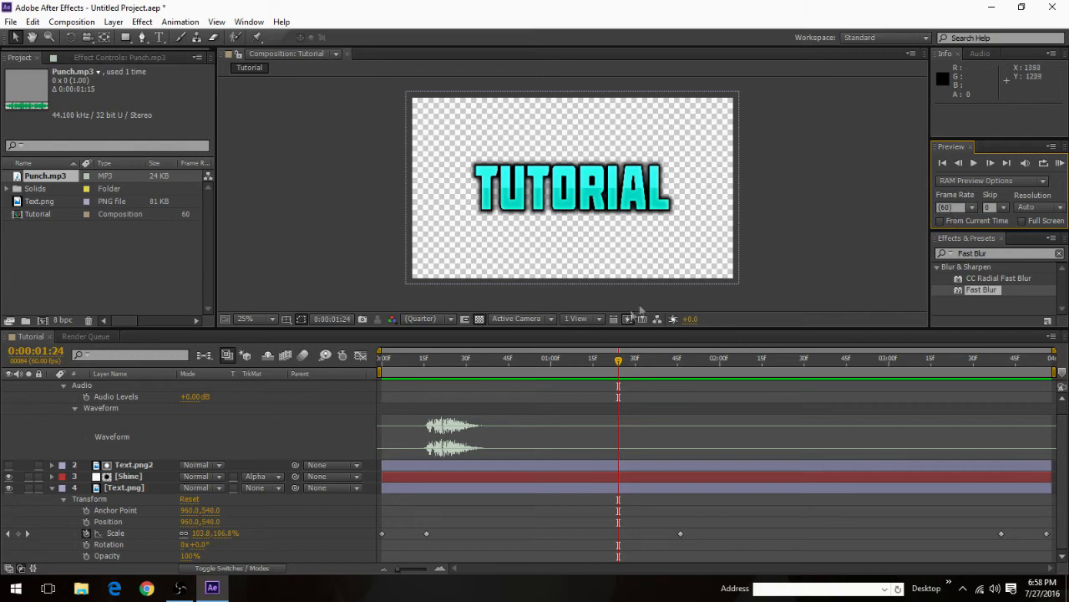
Step: Scrub through the Tutorial text animation from the first frame and check individual frames around the scale keyframes
left_click_drag(618, 365, 337, 371)
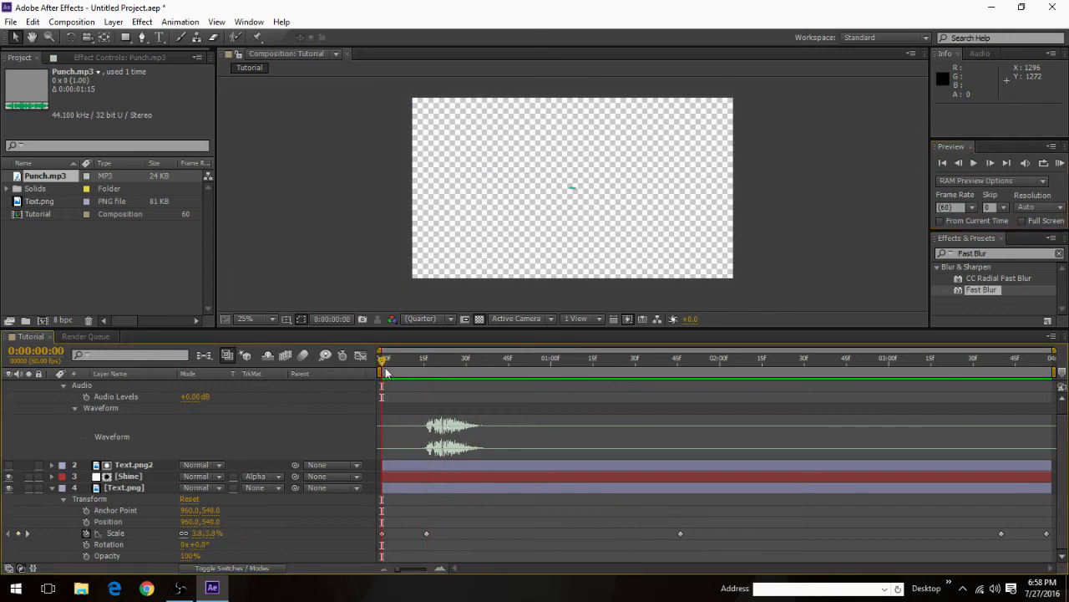
left_click_drag(386, 368, 679, 374)
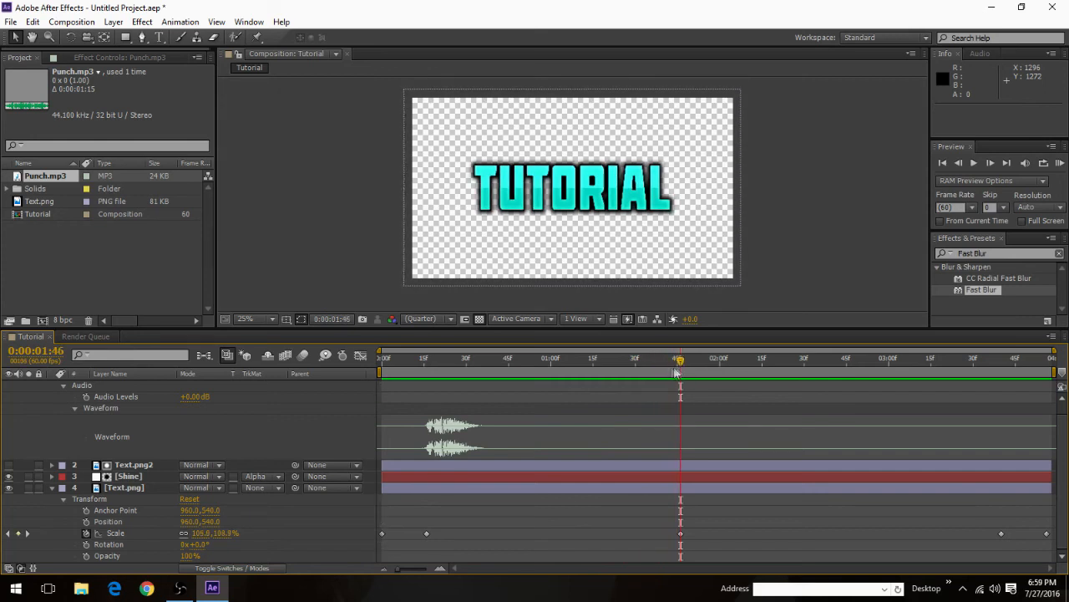
left_click(1006, 163)
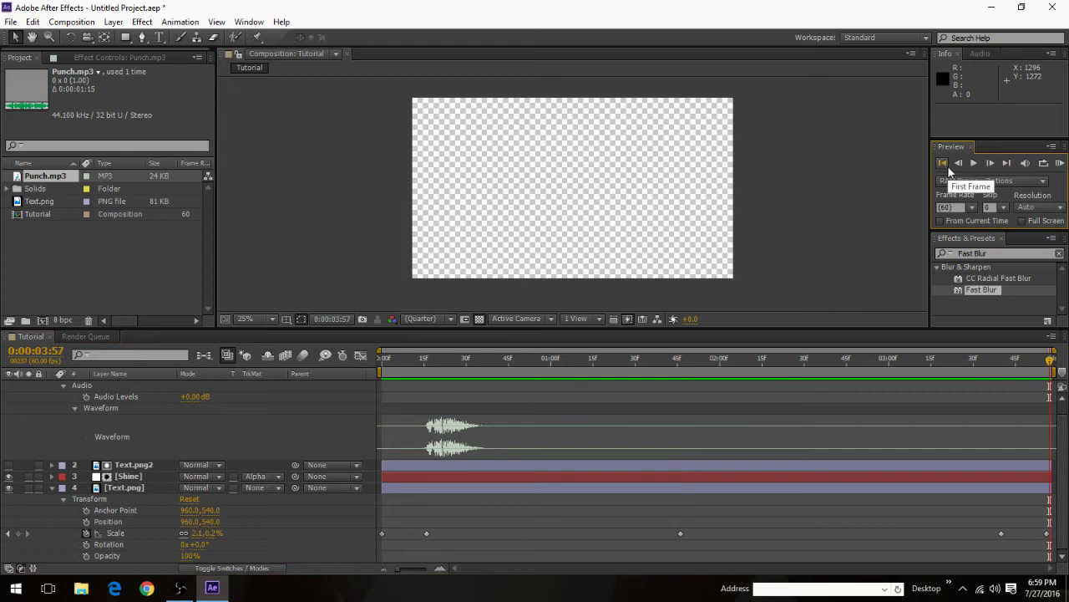
left_click(958, 164)
left_click(959, 165)
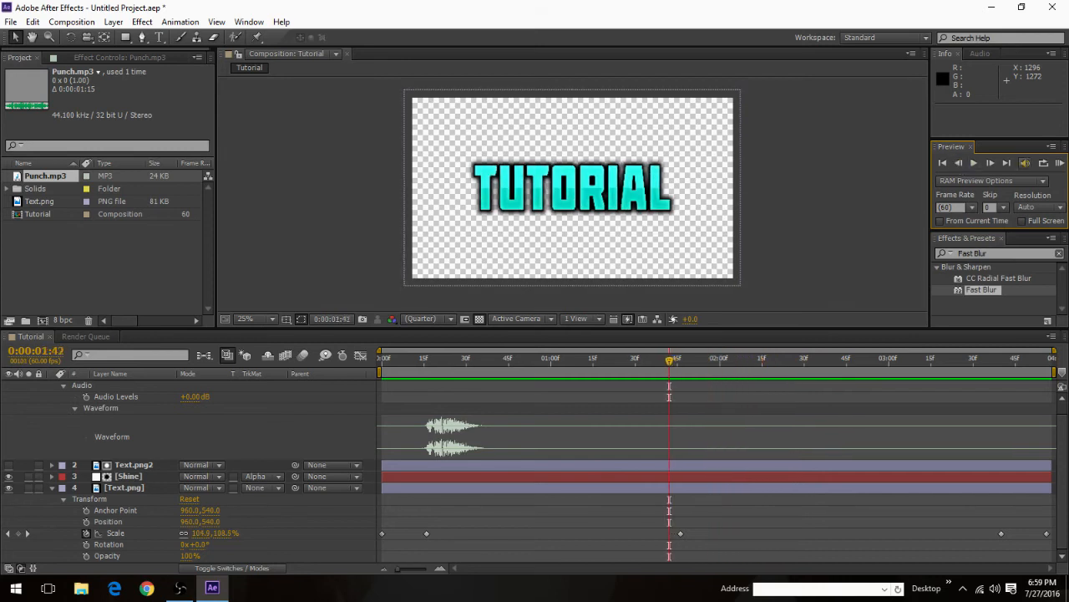
left_click(990, 163)
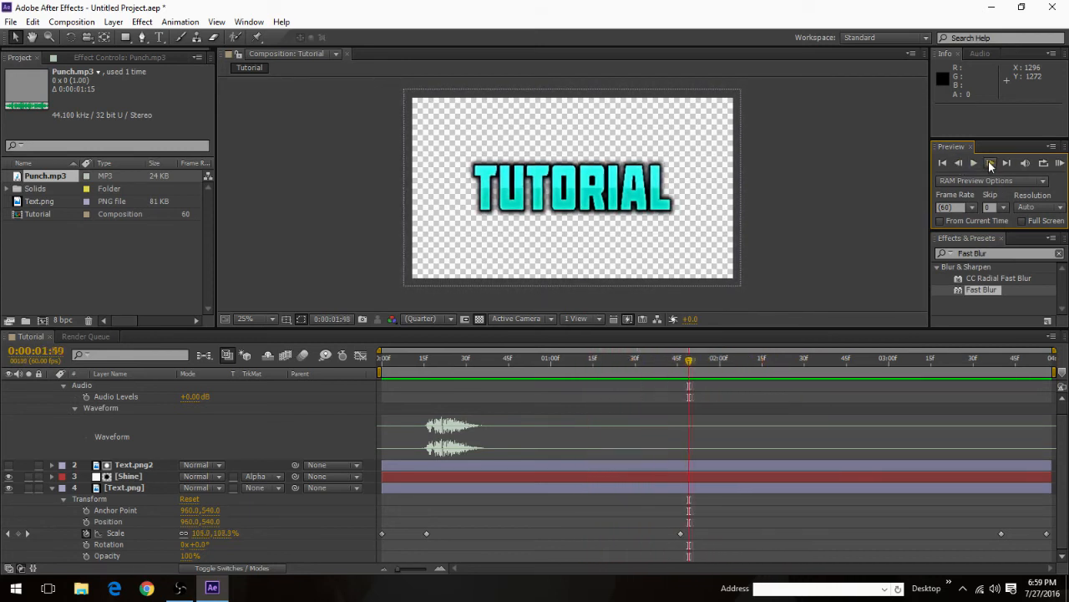
Step: Go back to the start of the composition and review the text's scale-up against the punch waveform
key("Page_Up")
key("Page_Up")
key("Page_Up")
key("Page_Up")
key("Page_Up")
key("Page_Up")
key("Page_Up")
key("Page_Up")
key("Page_Up")
key("Page_Up")
key("Page_Up")
key("Page_Up")
key("Page_Up")
key("Page_Up")
key("Page_Up")
key("Page_Up")
key("Page_Up")
key("Page_Up")
key("Page_Up")
key("Page_Up")
left_click_drag(617, 363, 345, 366)
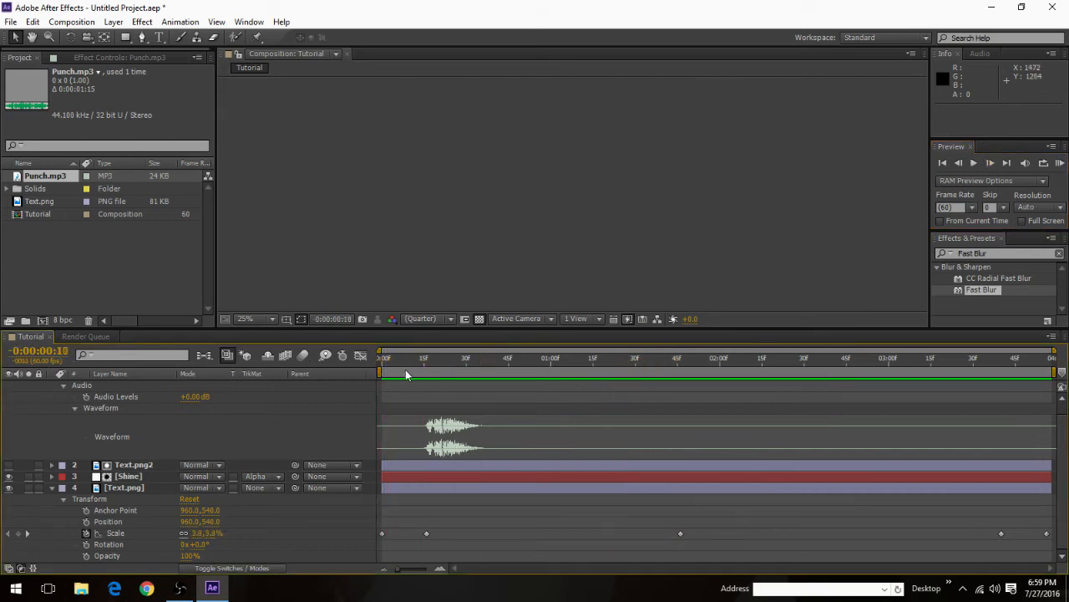
key("Page_Up")
key("Page_Up")
key("Page_Up")
key("Page_Up")
key("Page_Up")
key("Page_Up")
key("Page_Up")
key("Page_Up")
key("Page_Up")
key("Page_Up")
scroll(401, 429, "up", 1)
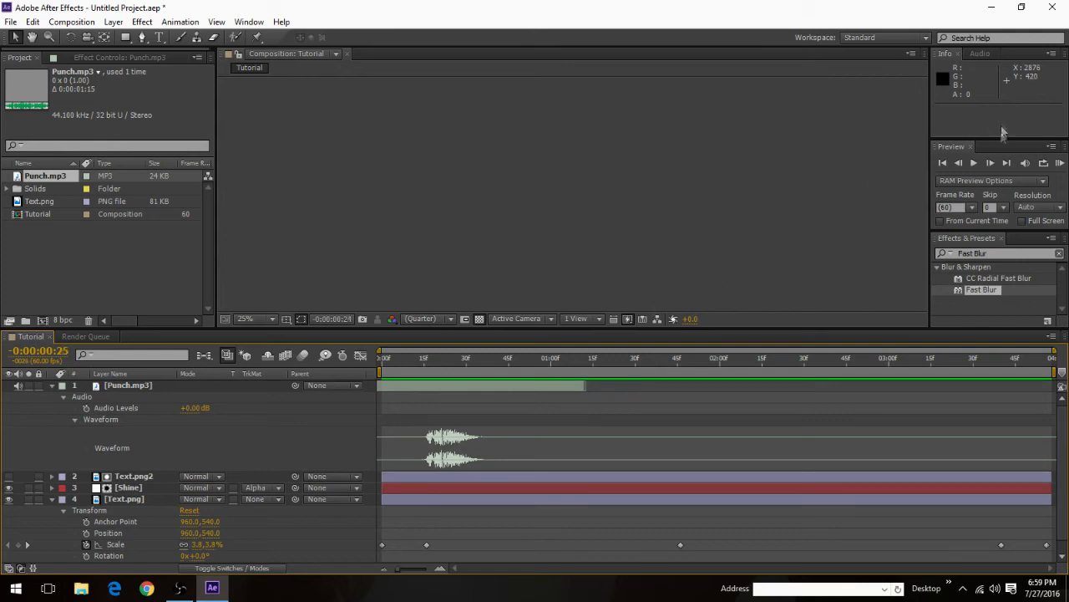
left_click(835, 144)
key("Page_Up")
key("Page_Up")
key("Page_Up")
key("Page_Up")
key("Page_Up")
key("Page_Up")
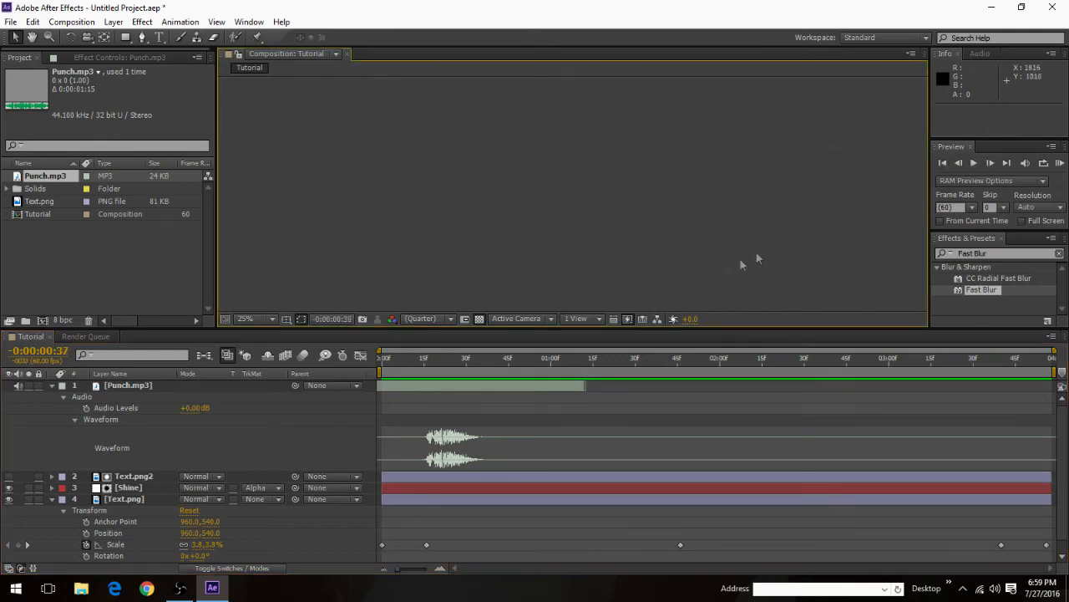
left_click(943, 164)
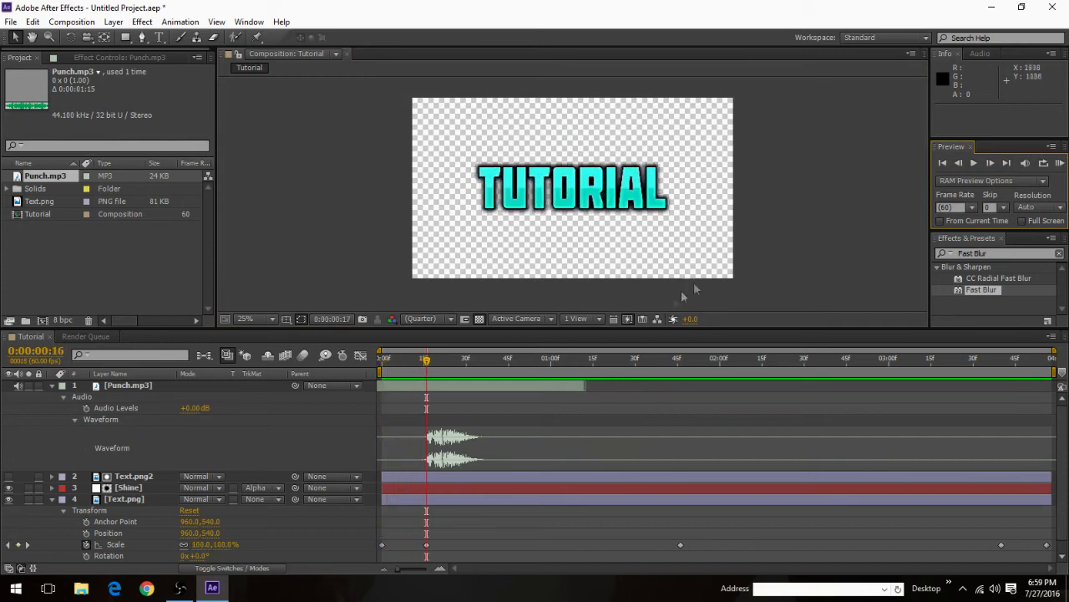
Step: Move the current time to 0:00:02:00 and expand the Shine layer to show its position keyframes
left_click(472, 362)
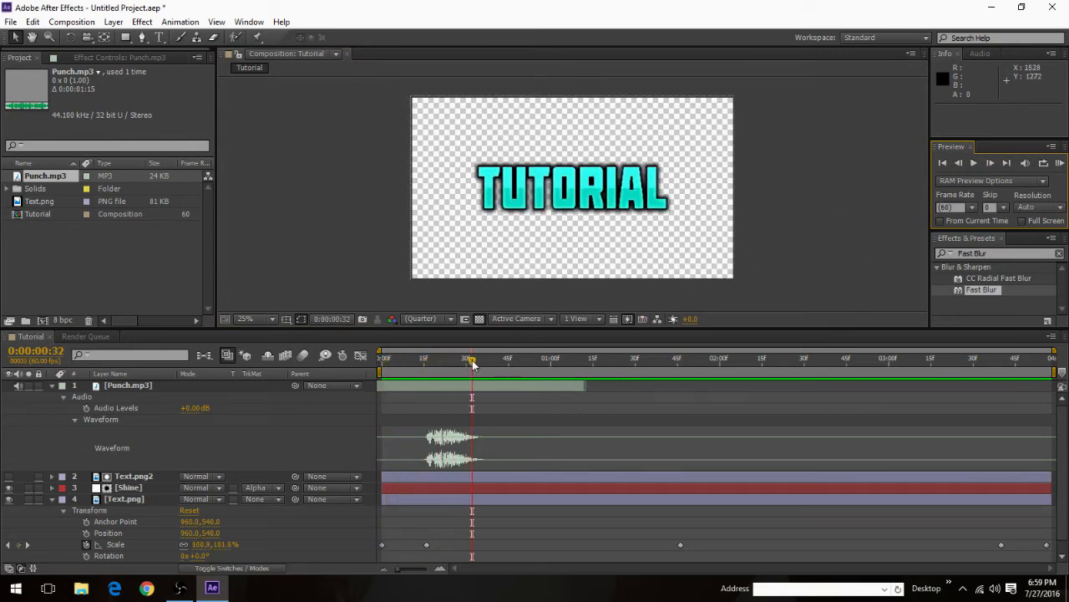
left_click_drag(474, 370, 720, 383)
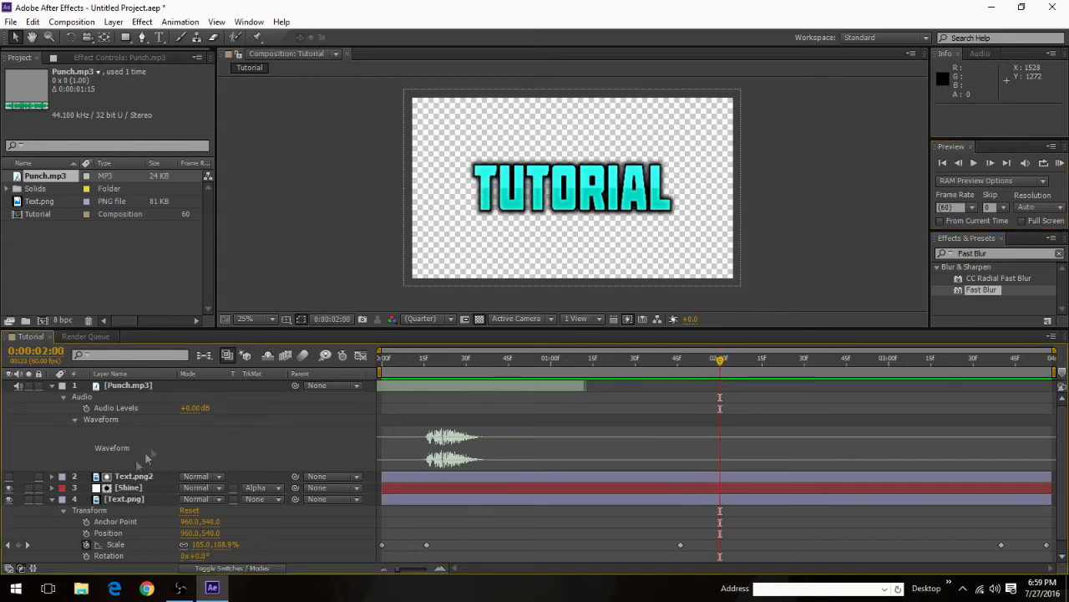
left_click(52, 488)
scroll(665, 489, "down", 2)
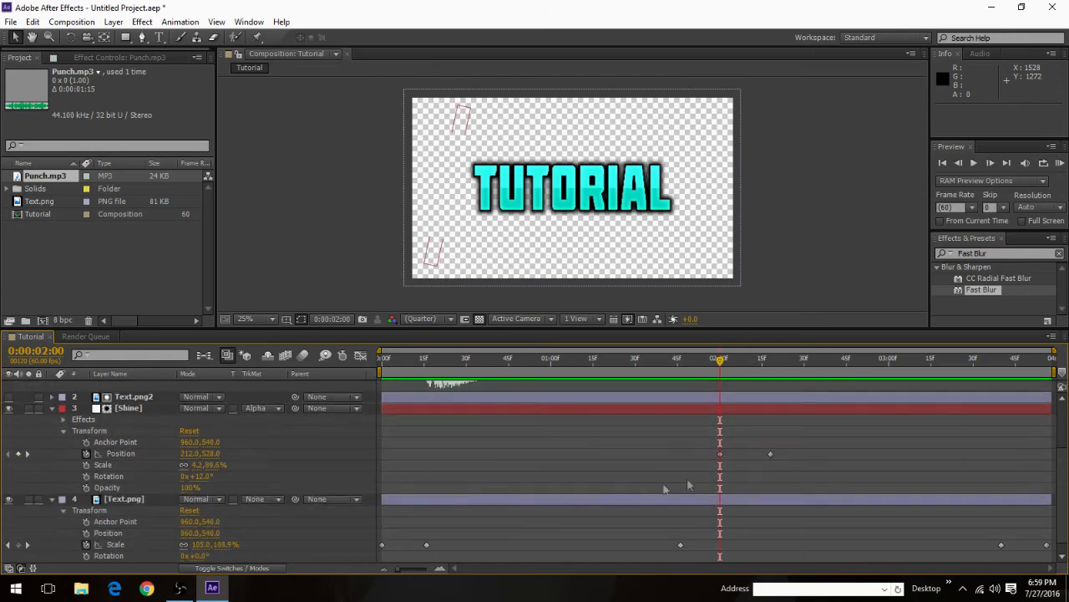
scroll(740, 454, "up", 2)
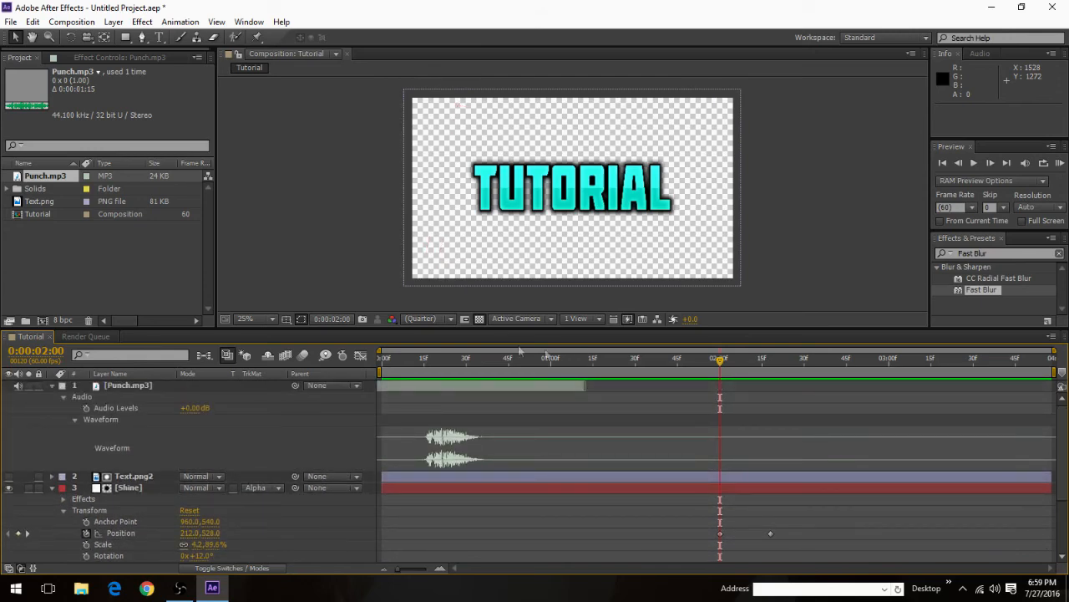
Step: Open the Sound Effects folder inside Youtube Things in File Explorer and listen to Fast woosh.mp3
left_click(81, 587)
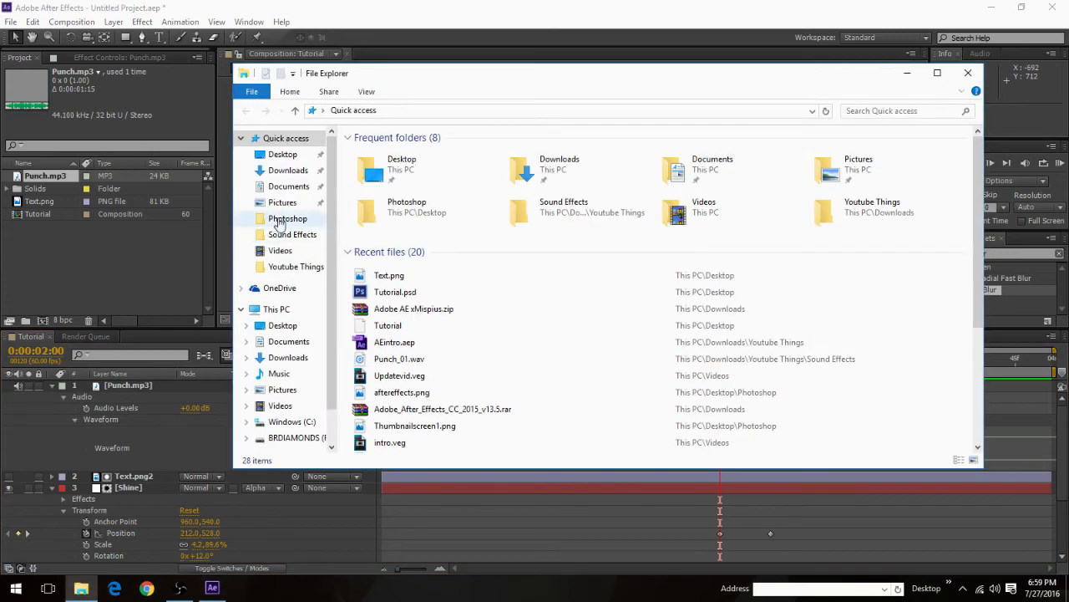
left_click(296, 266)
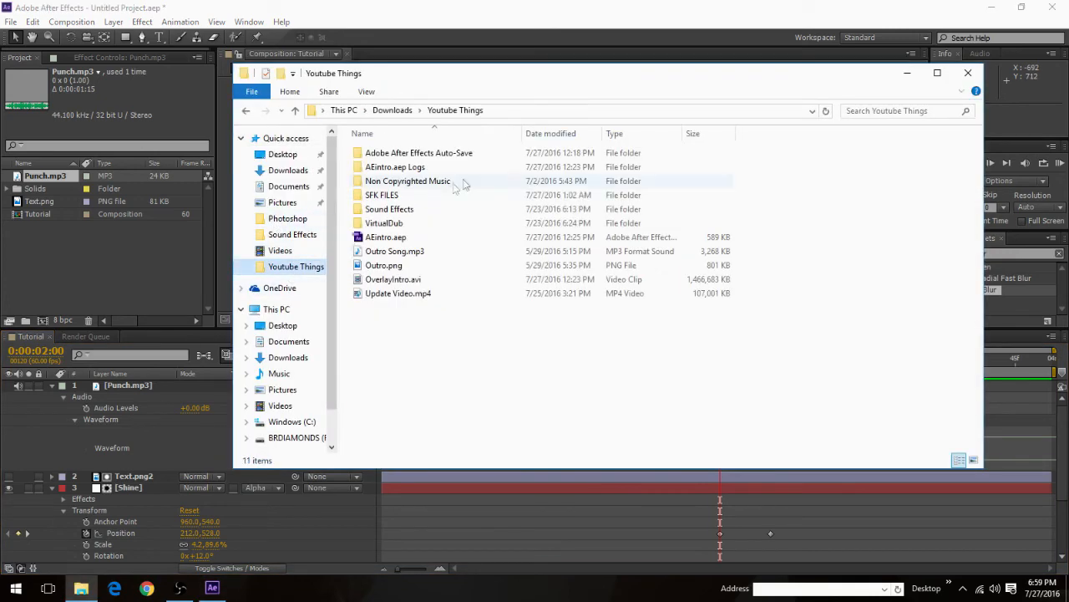
double_click(400, 212)
scroll(396, 243, "down", 7)
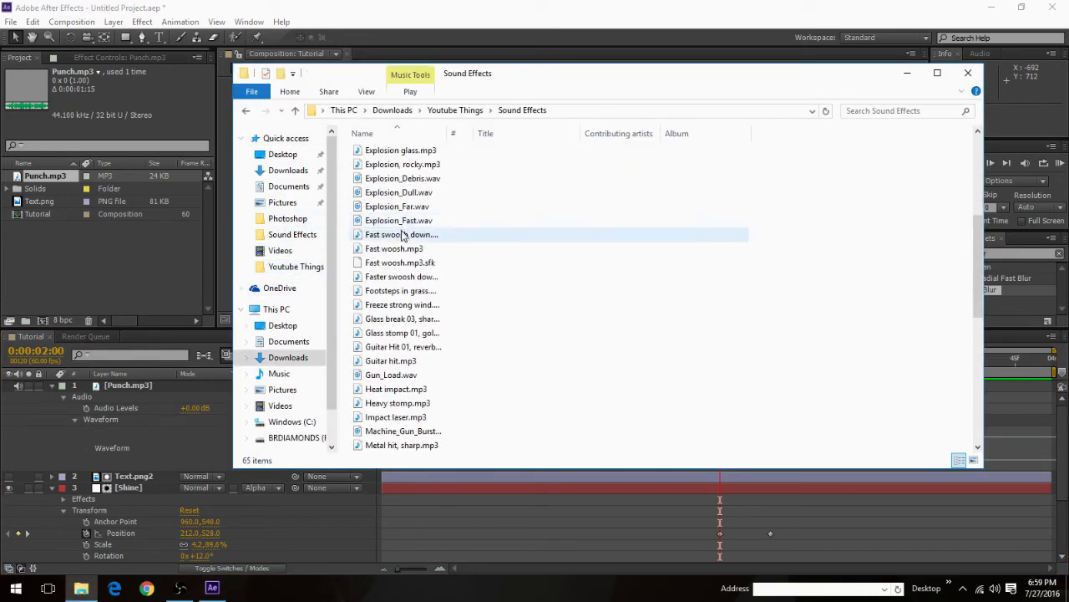
double_click(386, 247)
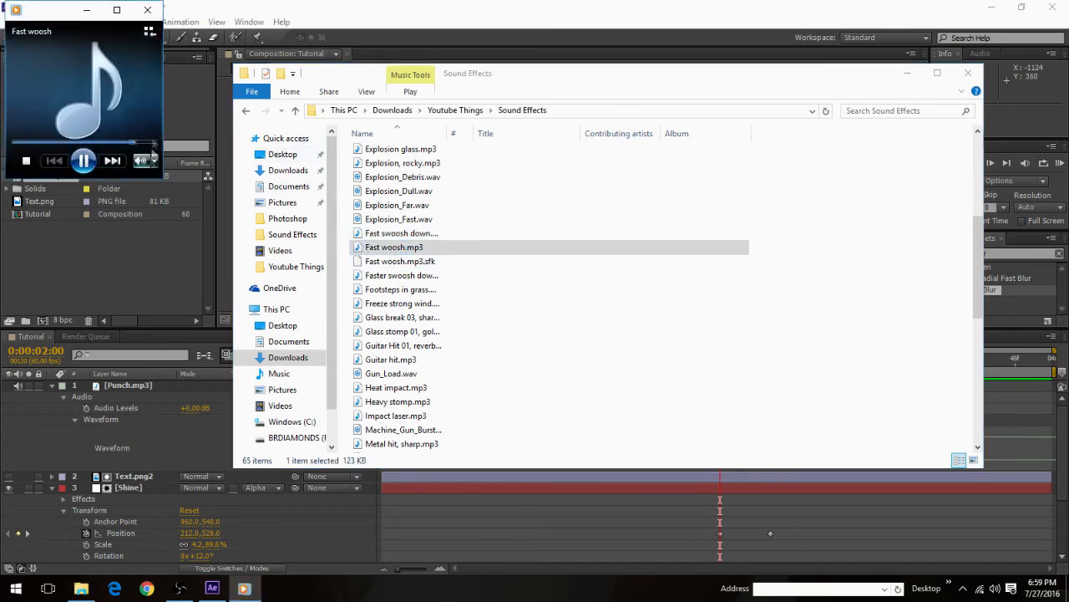
left_click(147, 9)
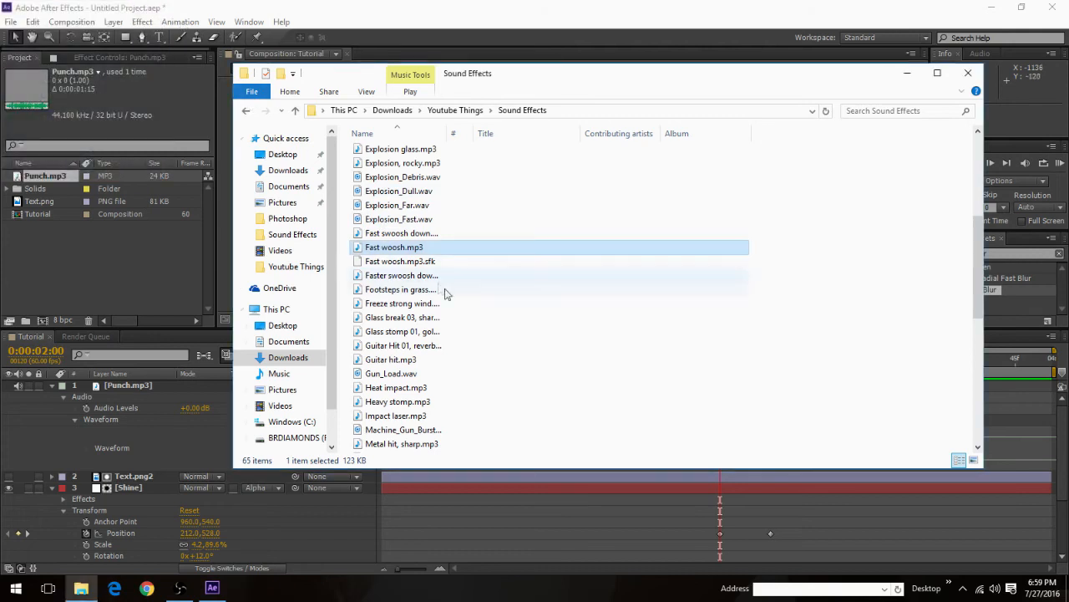
double_click(393, 248)
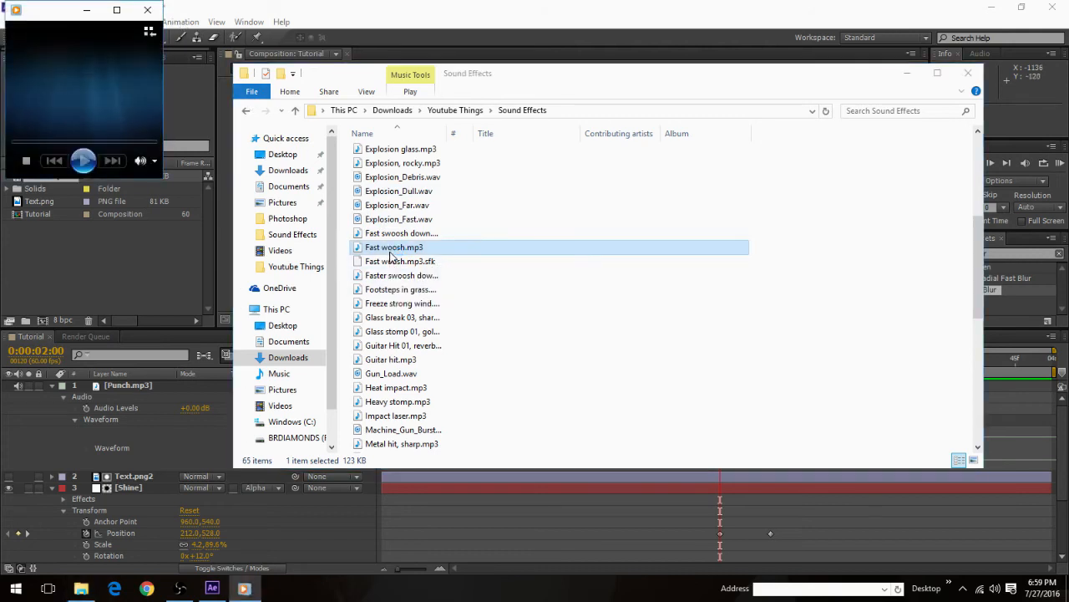
left_click(147, 9)
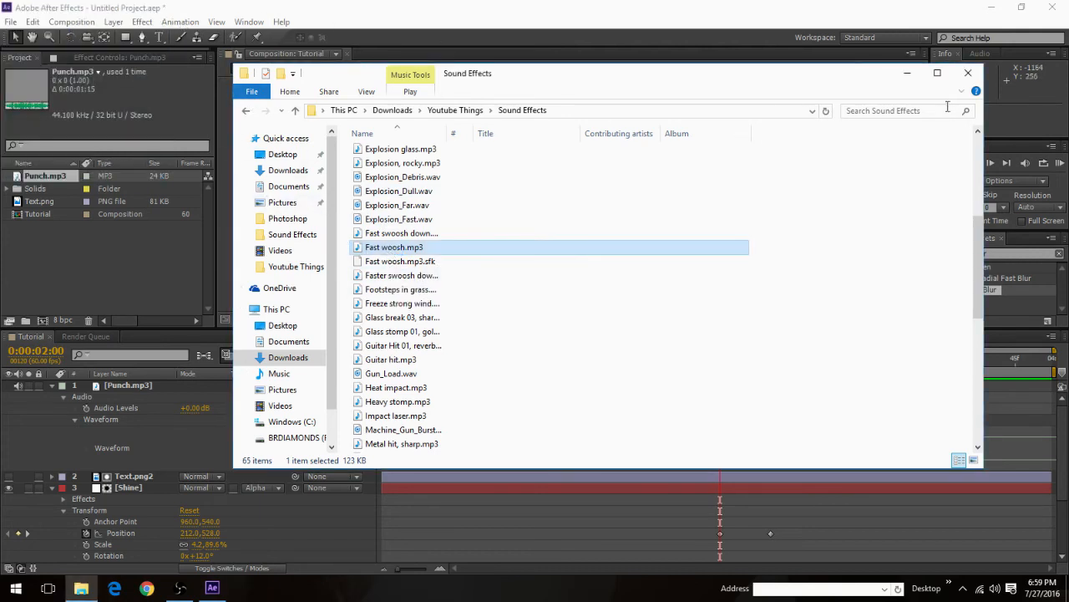
Step: Add Fast woosh.mp3 as the top layer of the Tutorial composition and collapse the Punch.mp3 and Text.png layers
left_click_drag(405, 247, 159, 391)
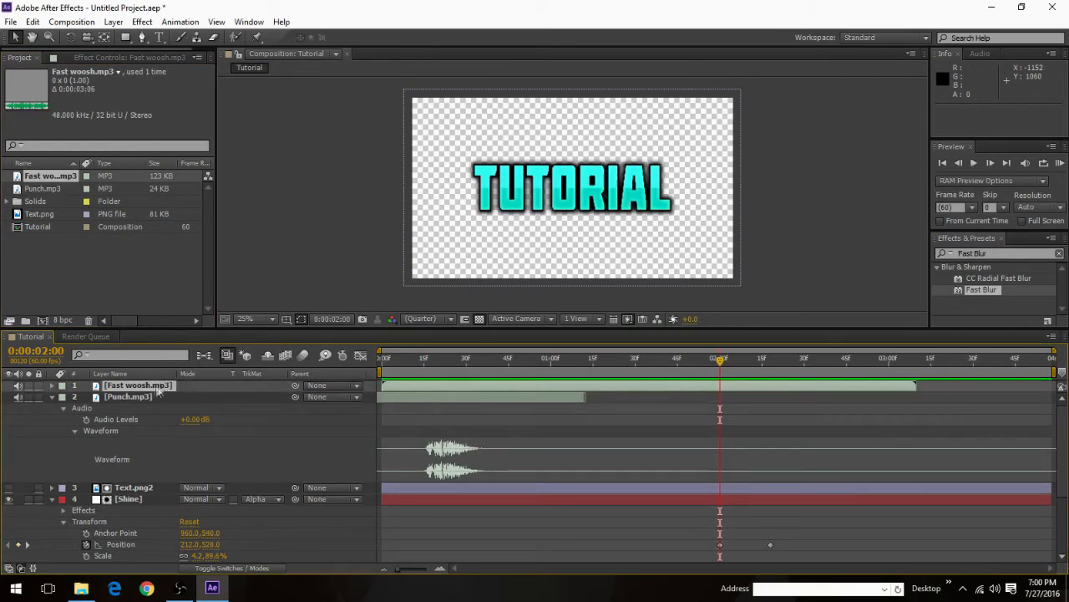
left_click(51, 398)
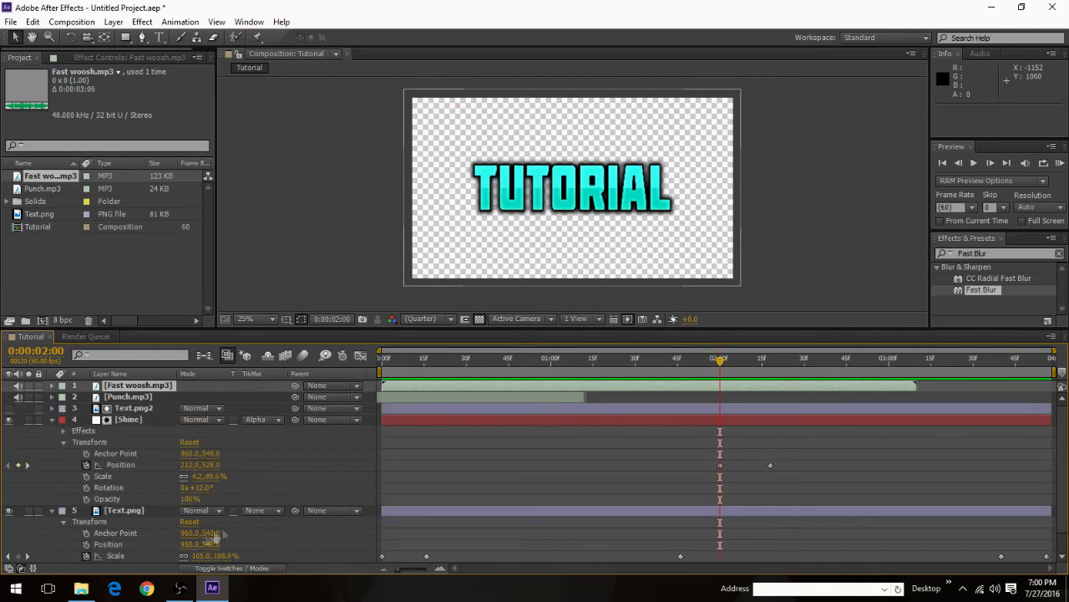
left_click(51, 511)
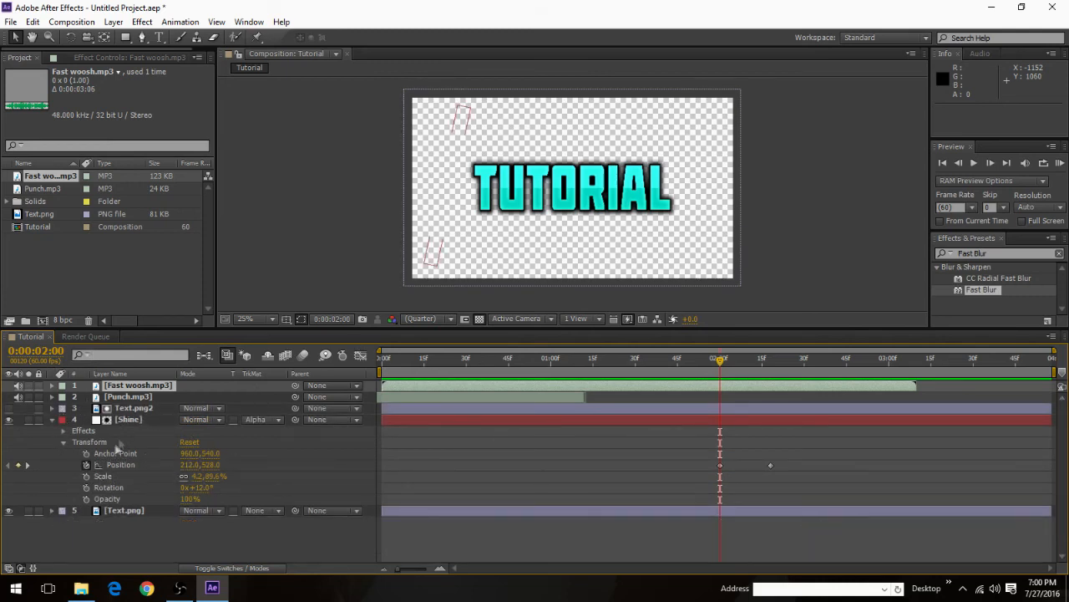
Step: Expand the Fast woosh.mp3 layer's audio properties to show its waveform
left_click(54, 383)
left_click(52, 386)
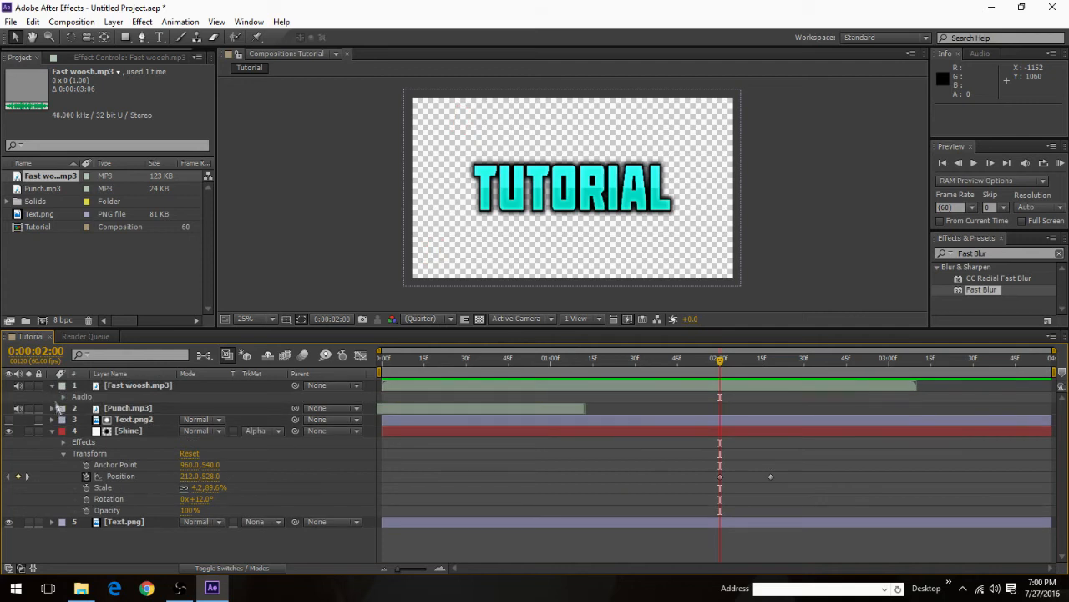
left_click(65, 396)
left_click(74, 419)
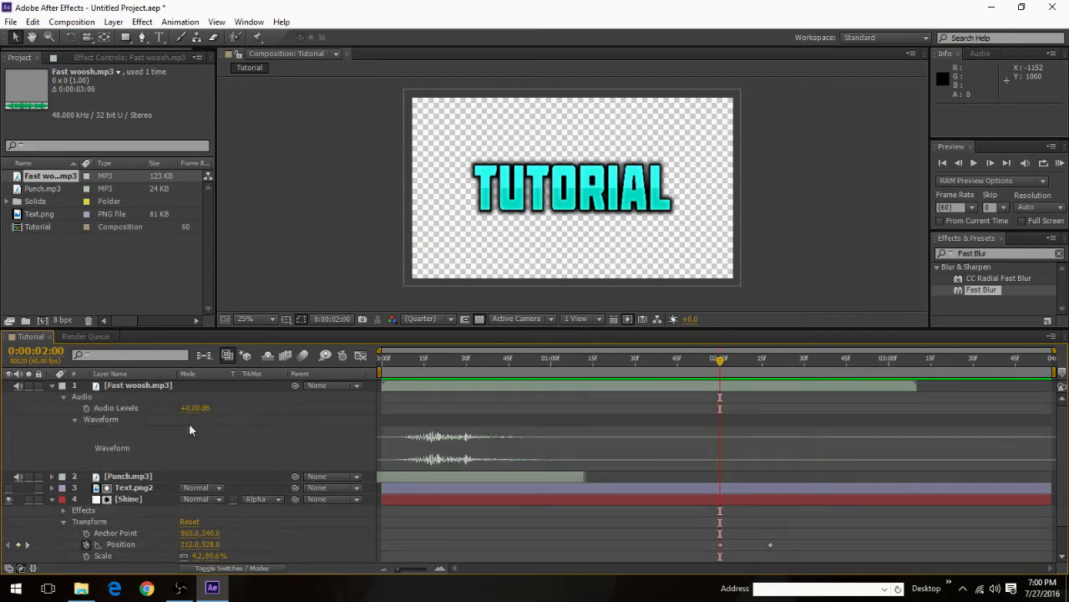
Step: Shift the Fast woosh.mp3 layer to start at 0:00:01:52, aligning its sound with the Shine position keyframes from 0:00:02:00
left_click_drag(582, 391, 893, 386)
left_click_drag(751, 387, 748, 387)
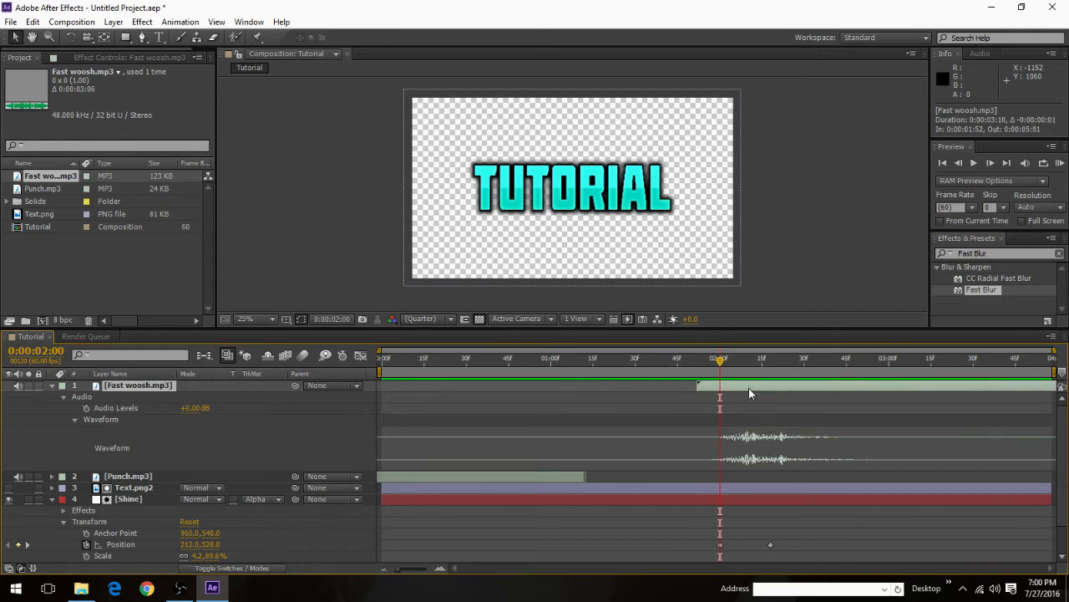
scroll(746, 485, "down", 1)
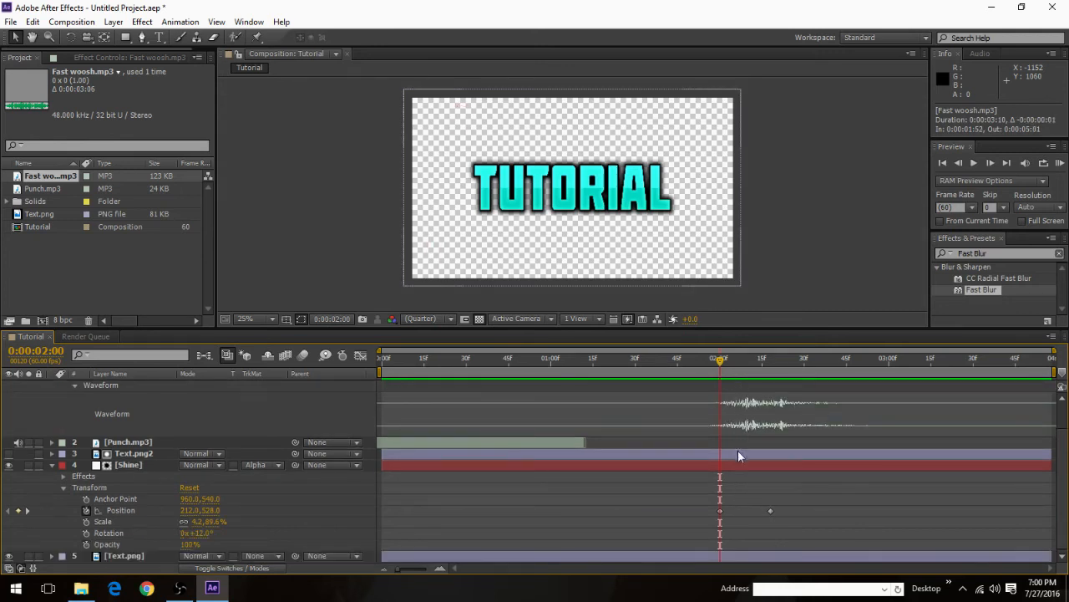
scroll(738, 449, "up", 1)
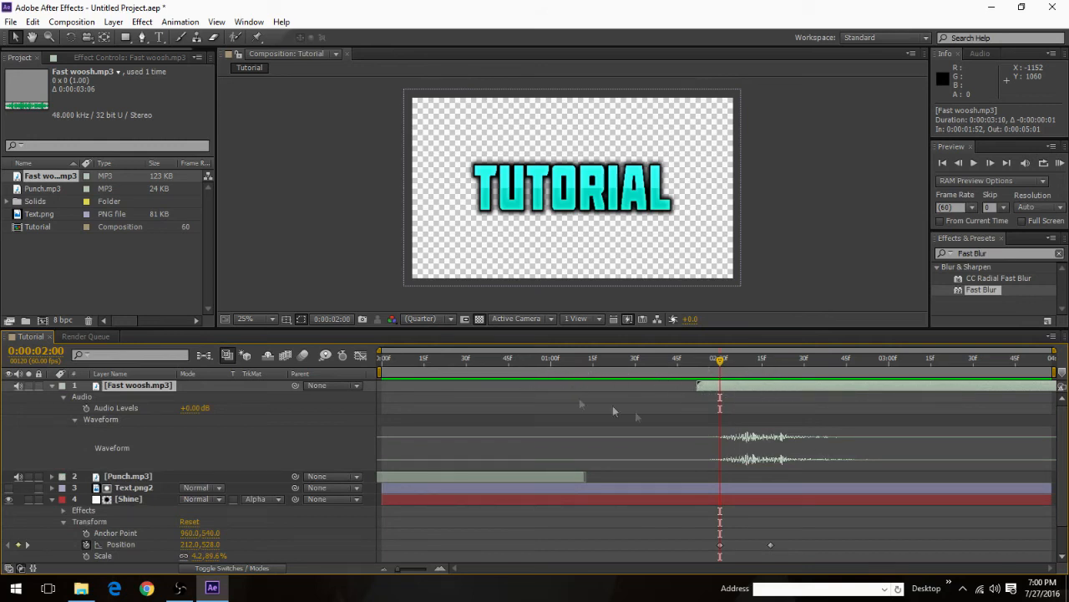
scroll(746, 473, "down", 1)
scroll(562, 440, "up", 1)
Step: Collapse the Fast woosh.mp3 and Shine layers, and preview the Tutorial composition from the first frame
left_click(52, 385)
left_click(51, 418)
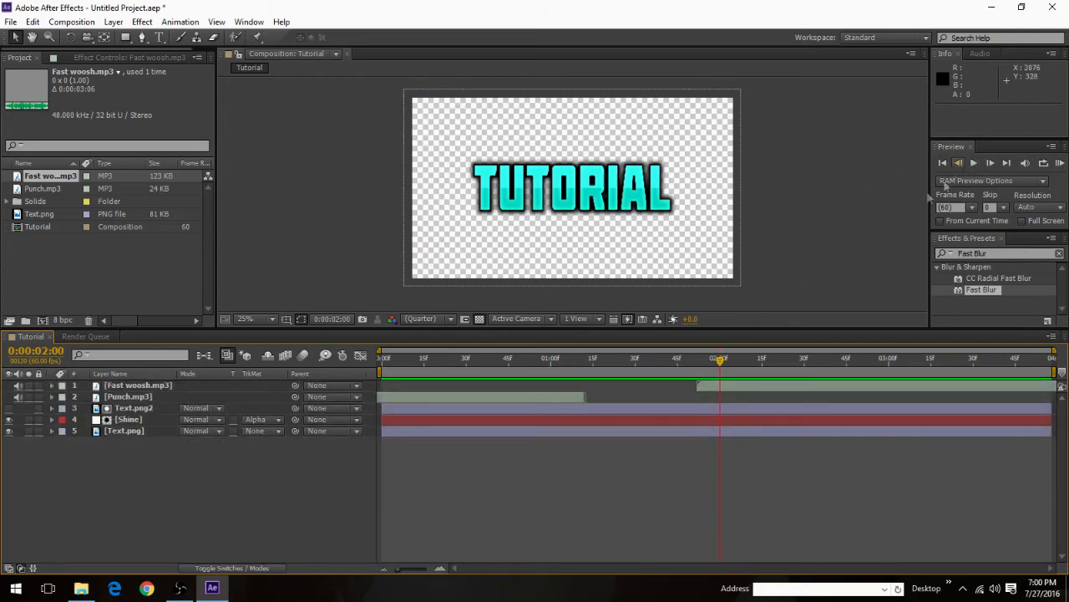
left_click_drag(716, 357, 288, 345)
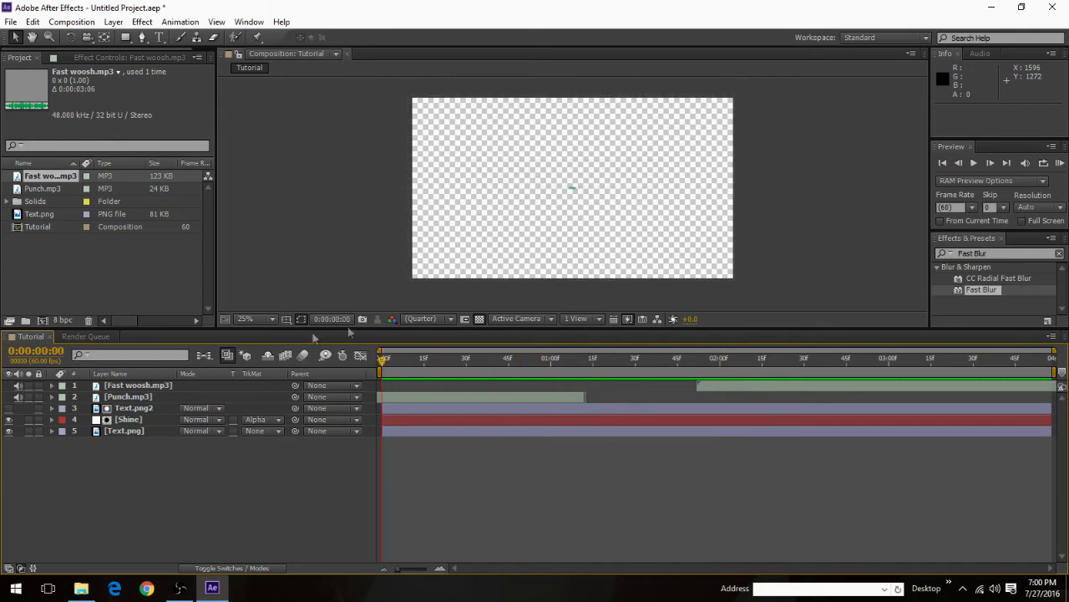
left_click(973, 163)
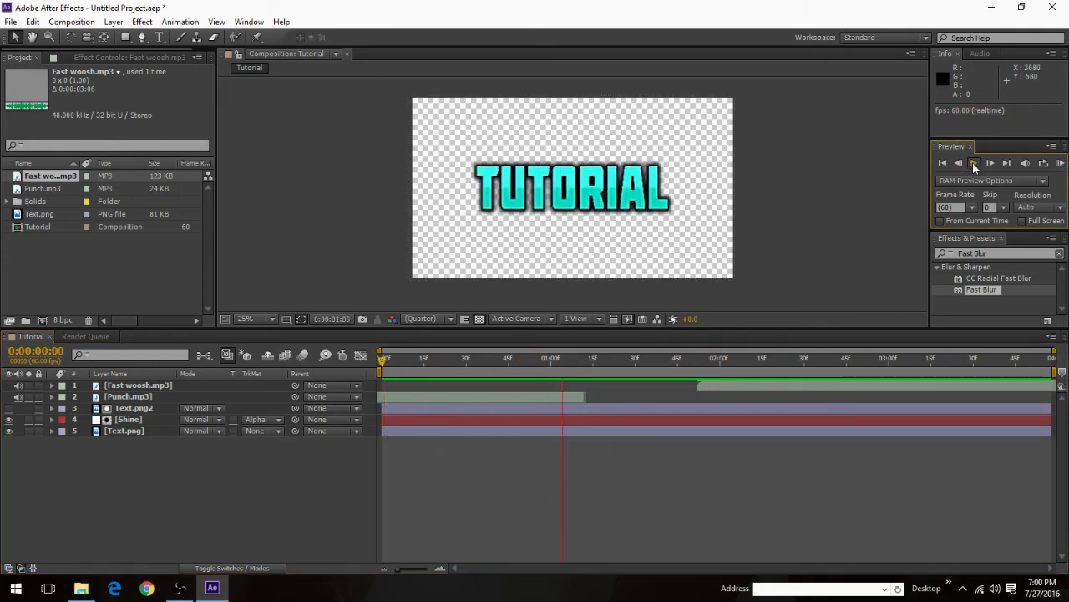
left_click(973, 166)
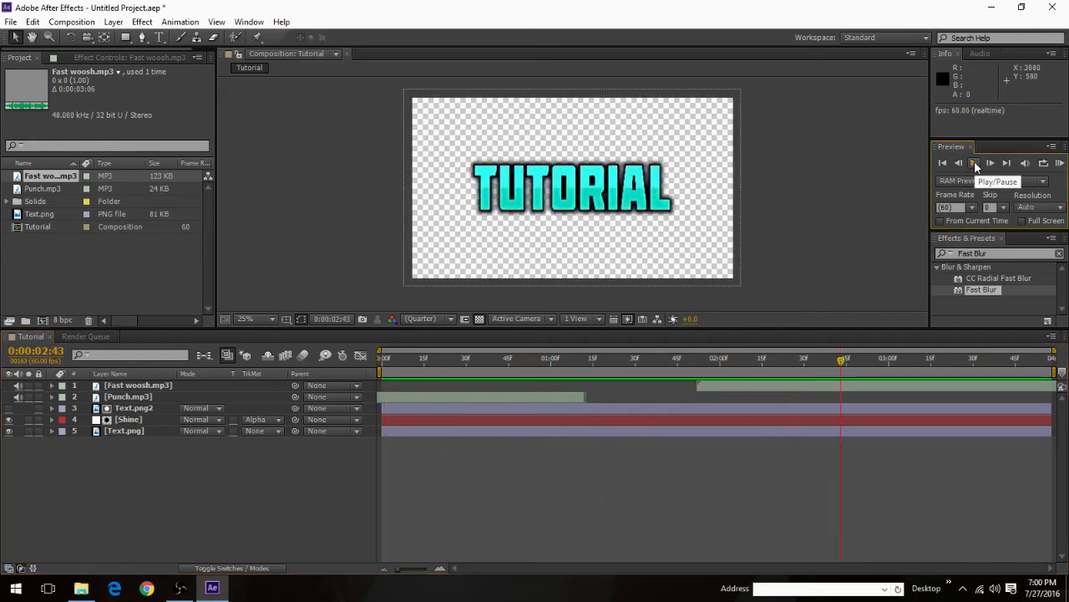
key("Home")
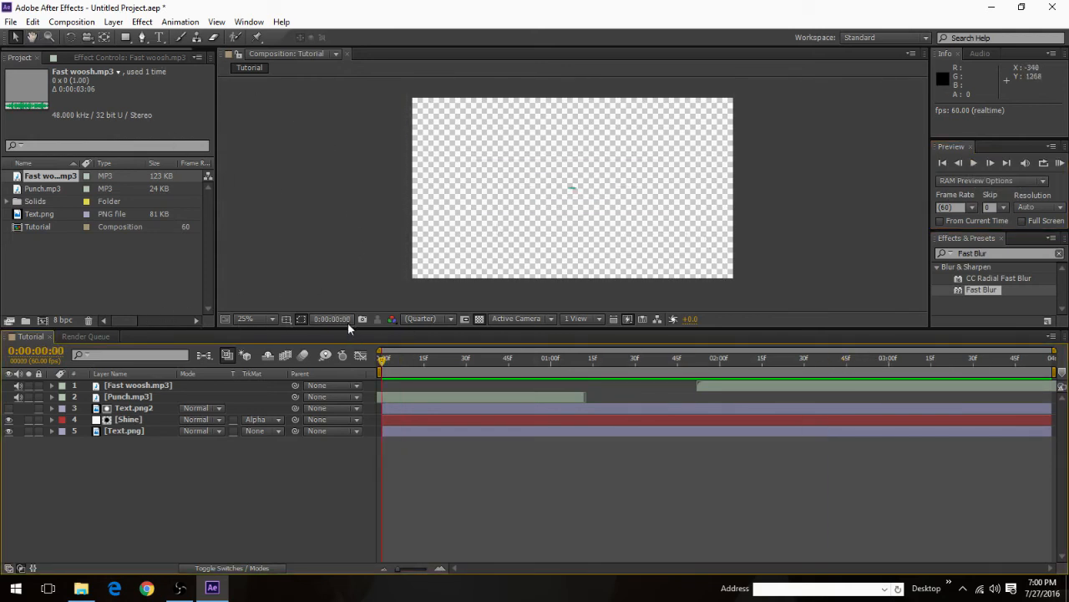
Step: Exclude the newly added third Tutorial item from the render and render the first queued item to Tutorial.avi
key("ctrl+m")
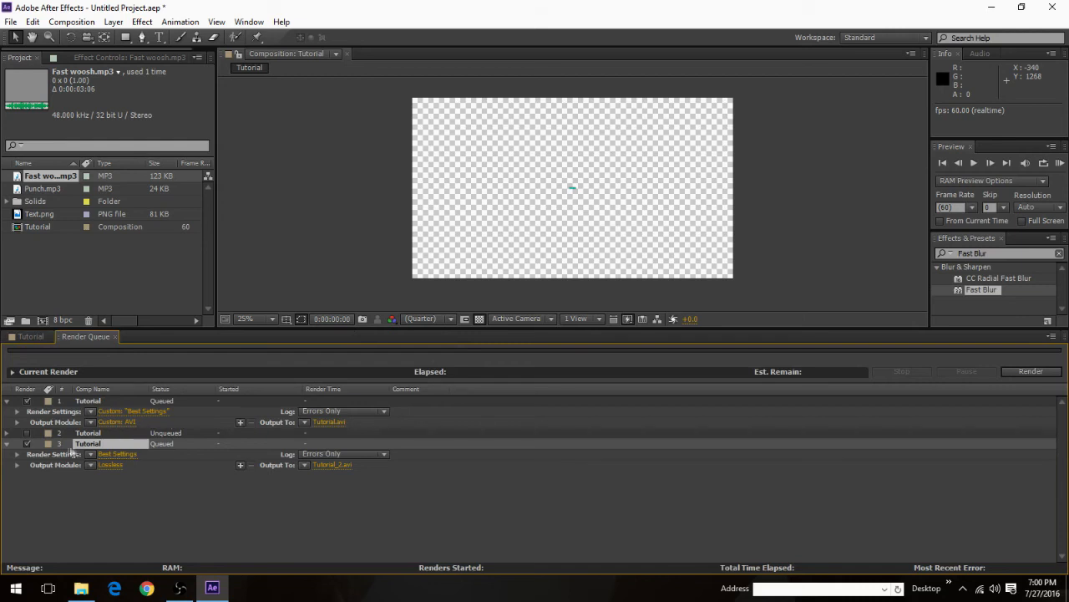
left_click(114, 421)
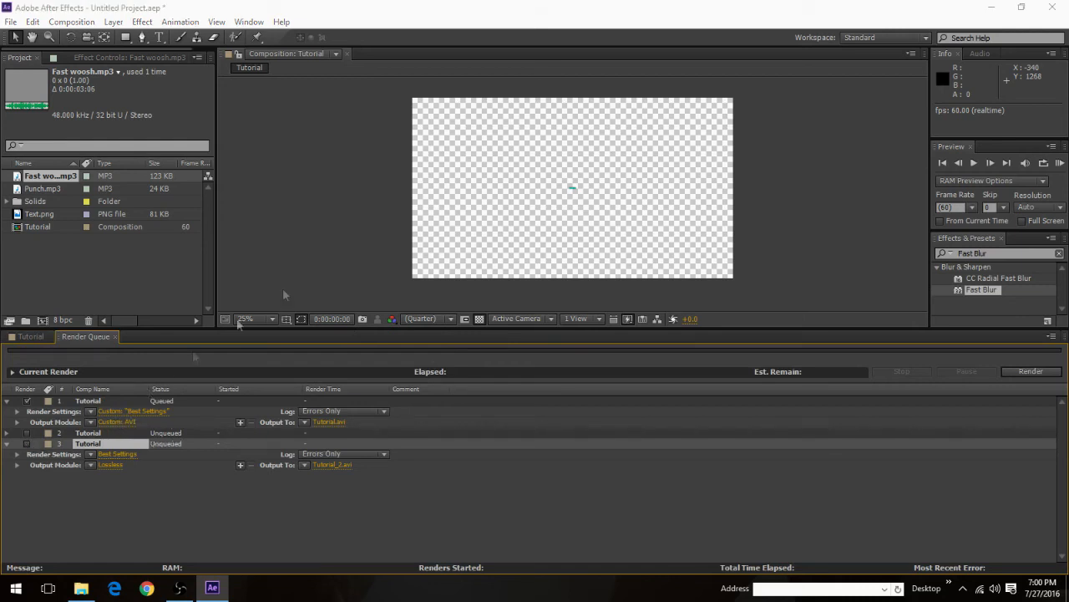
left_click(724, 71)
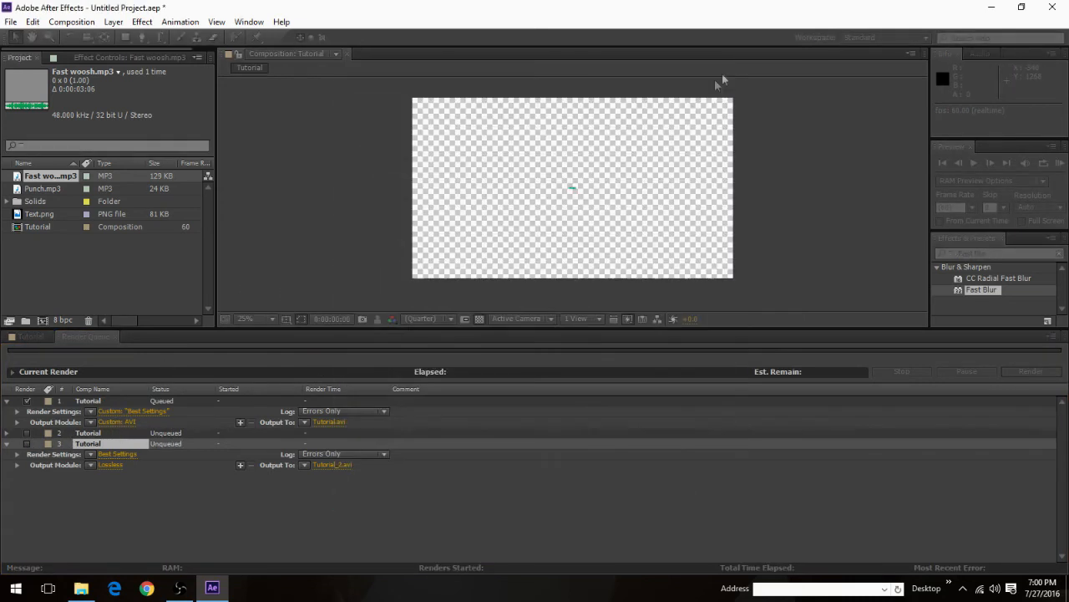
left_click(1006, 373)
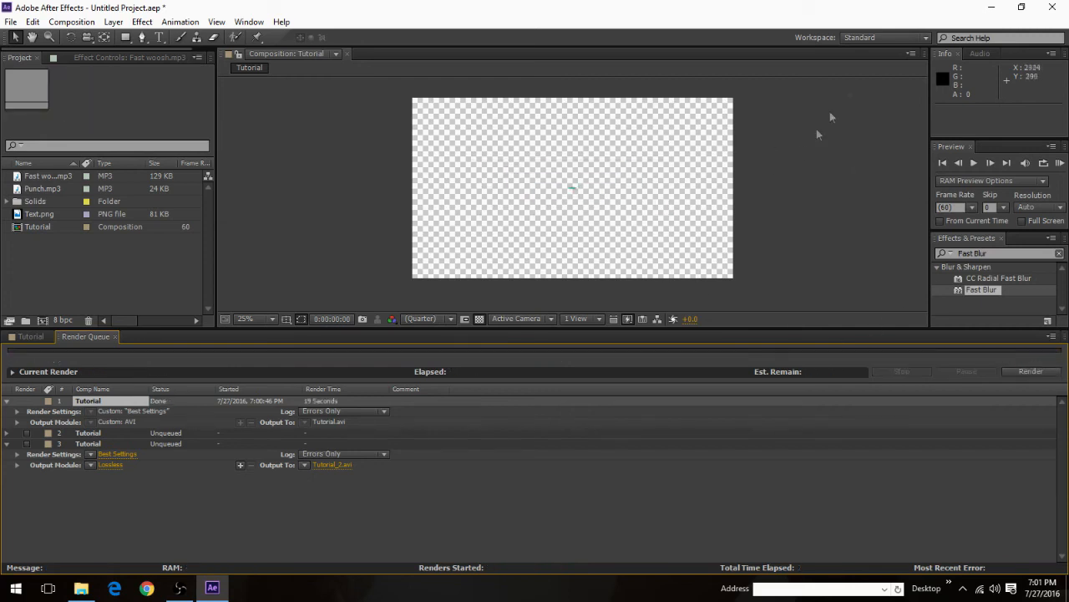
Step: Clear the open windows from the desktop and place Tutorial.avi beside Tutorial.psd
left_click(991, 8)
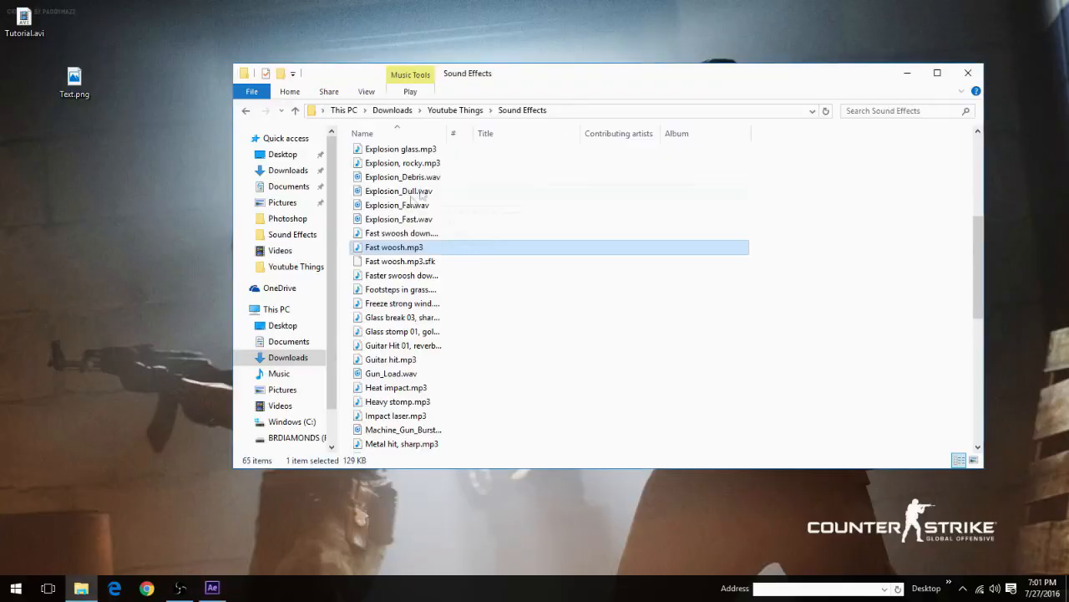
left_click(967, 73)
left_click_drag(24, 21, 313, 255)
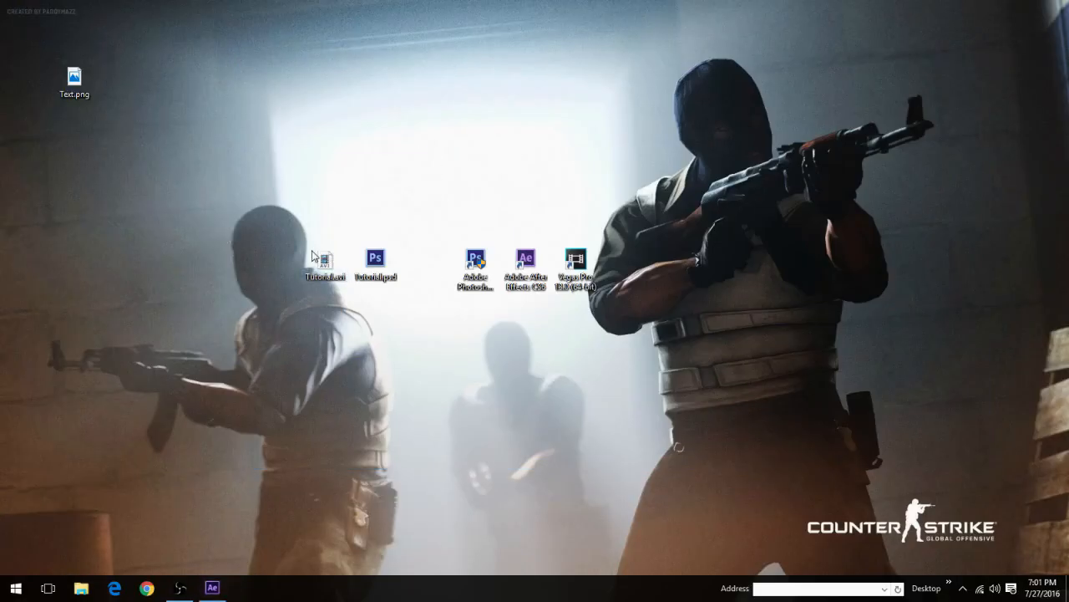
Step: Play Tutorial.avi in a maximized media player and restart it from the beginning
double_click(322, 259)
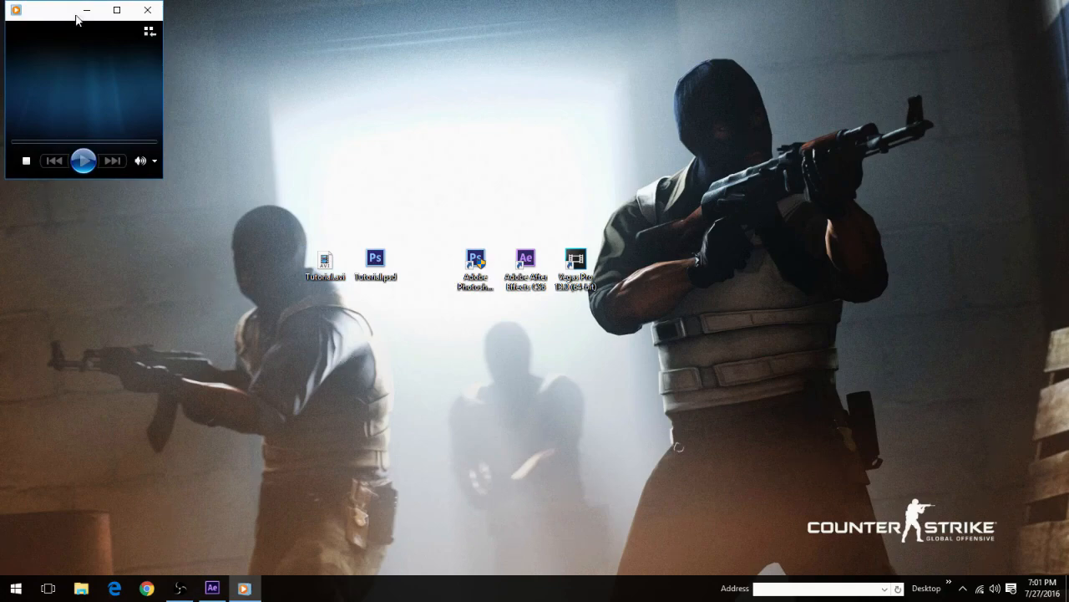
left_click(117, 9)
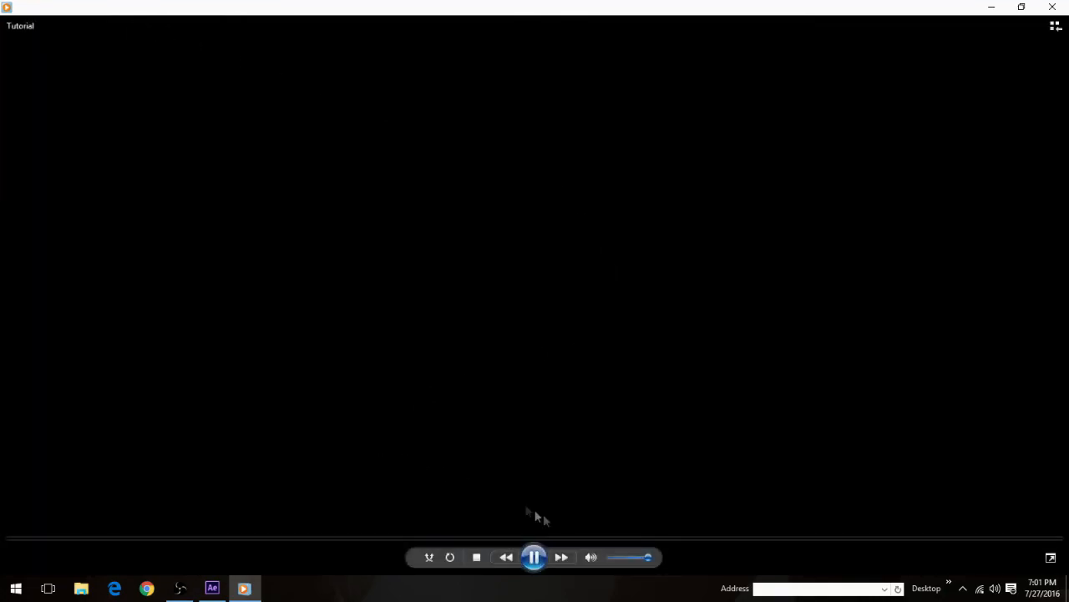
left_click(535, 556)
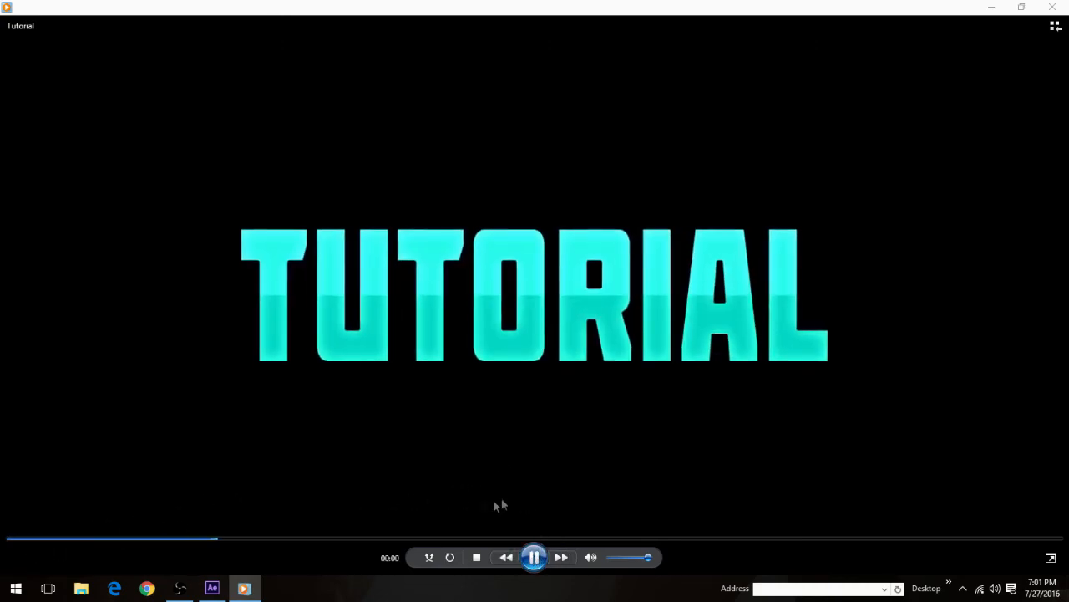
left_click(534, 556)
left_click_drag(591, 541, 3, 483)
left_click(536, 559)
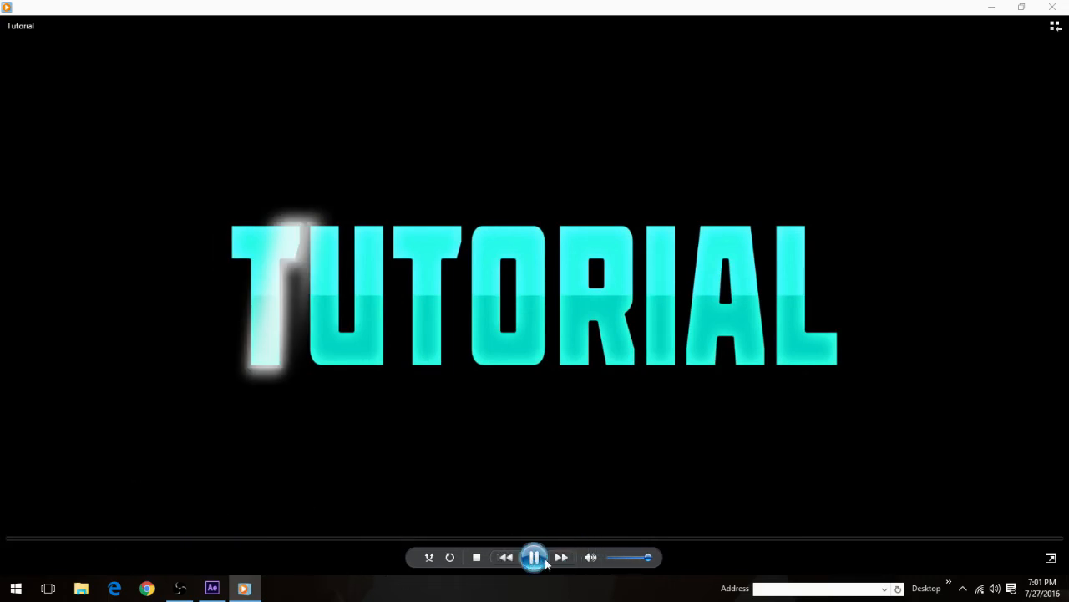
Step: Pause Tutorial.avi, check its final frames, and close the media player
left_click(212, 588)
left_click(989, 7)
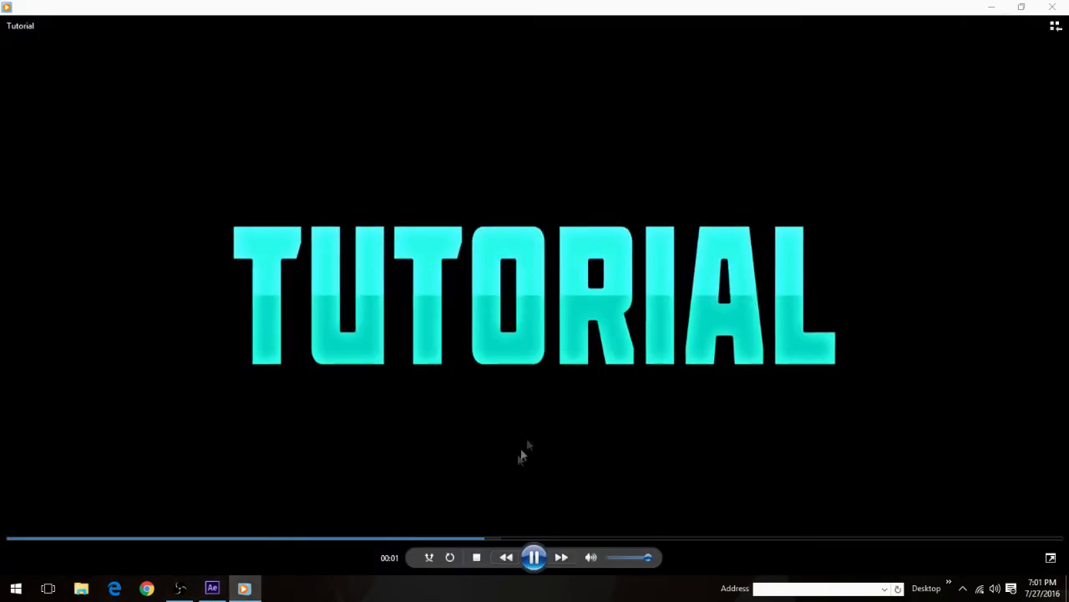
left_click(545, 561)
left_click_drag(829, 540, 1053, 525)
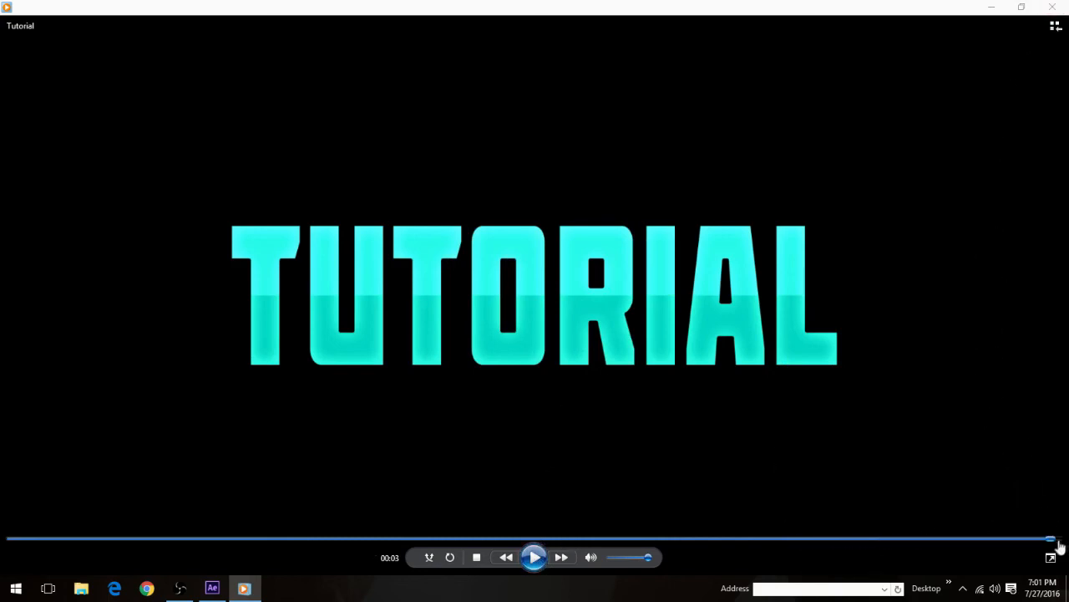
left_click(1052, 7)
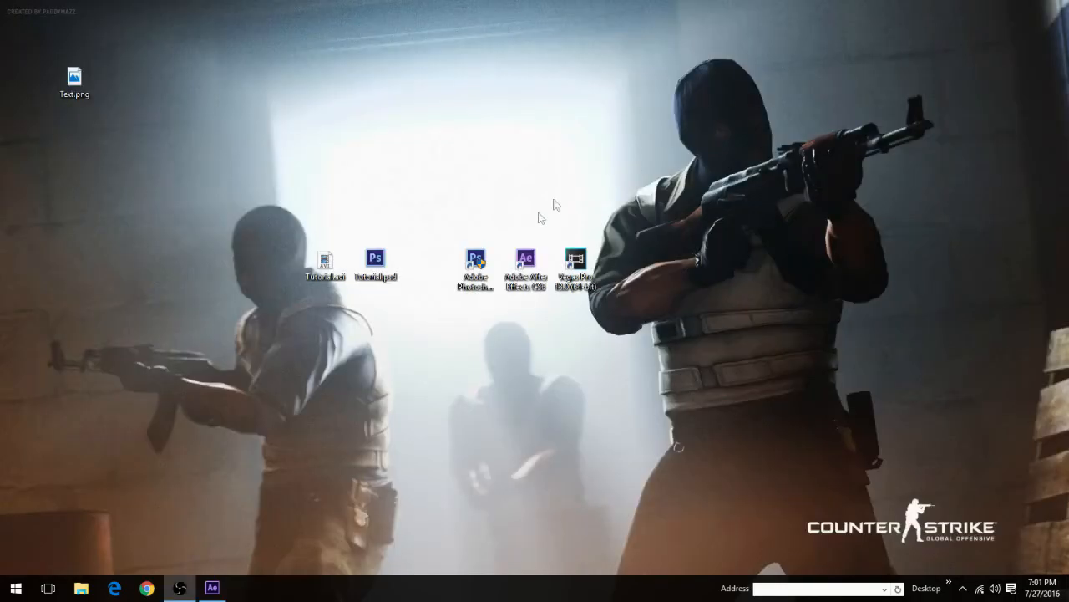
Step: Switch back to After Effects, save the project to the Desktop as Tutorial.aep, and close the program
left_click(212, 587)
left_click(11, 22)
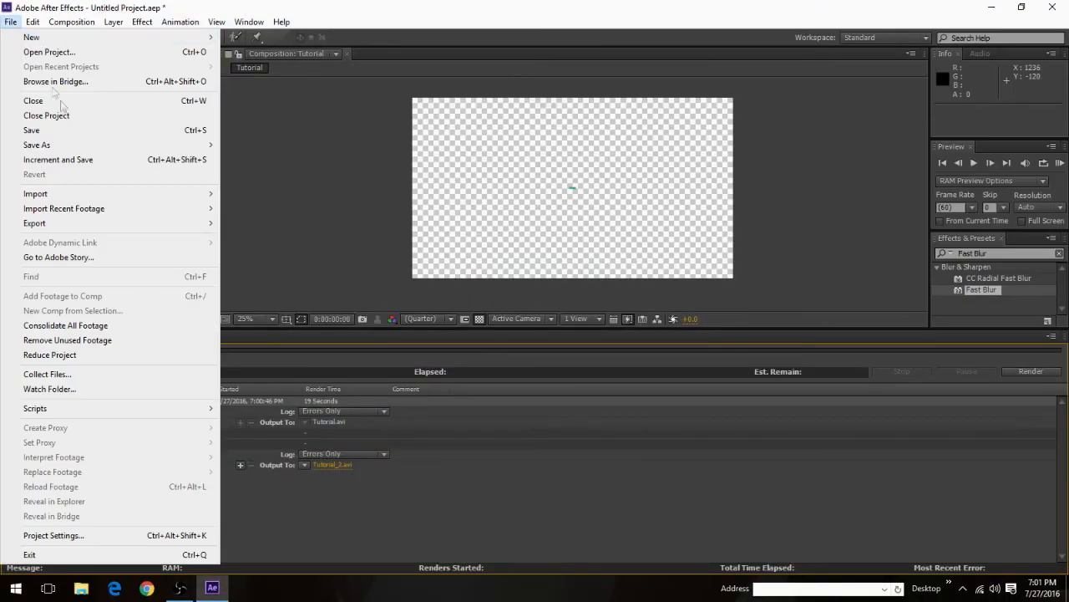
mouse_move(47, 145)
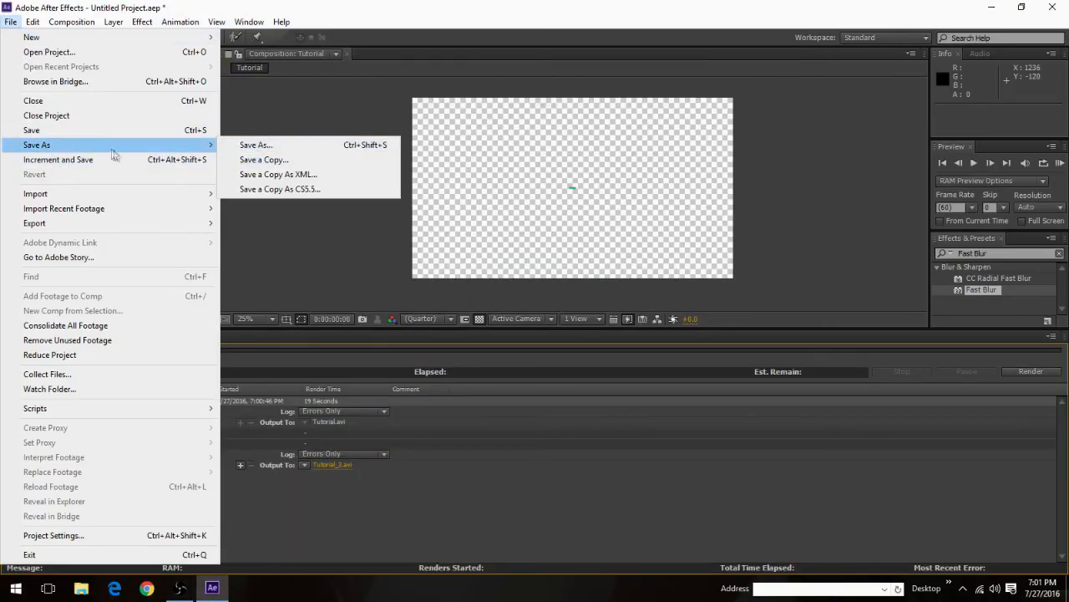
left_click(93, 132)
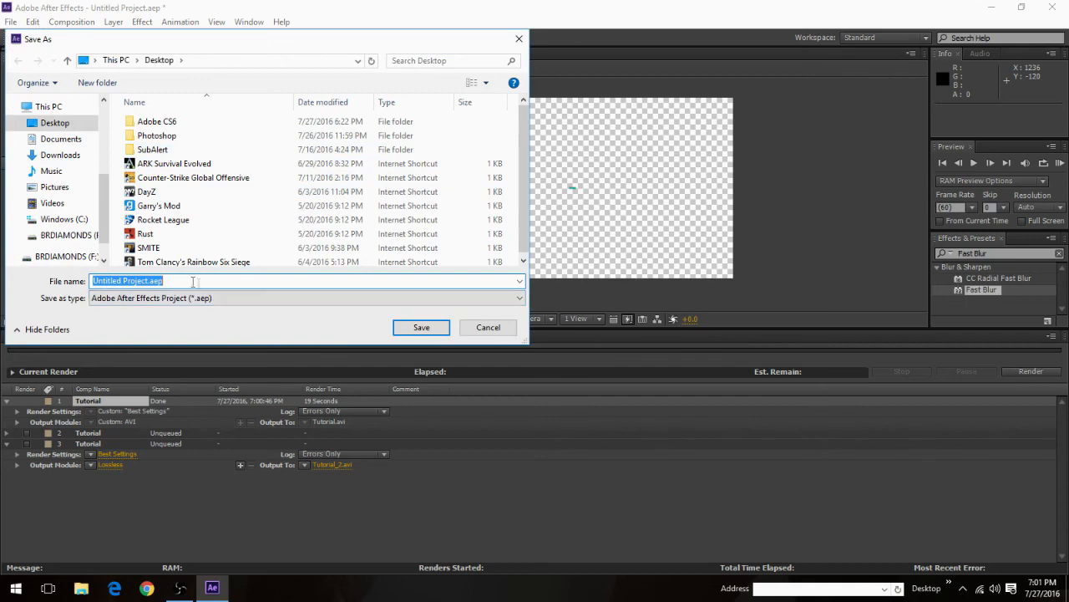
type("Tutorial.")
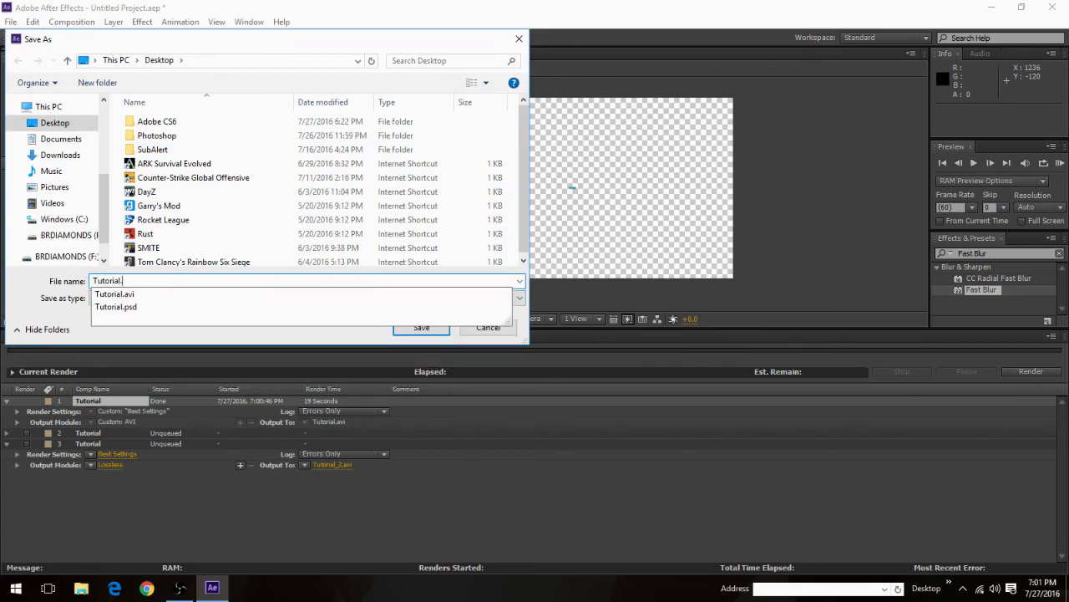
type("aep")
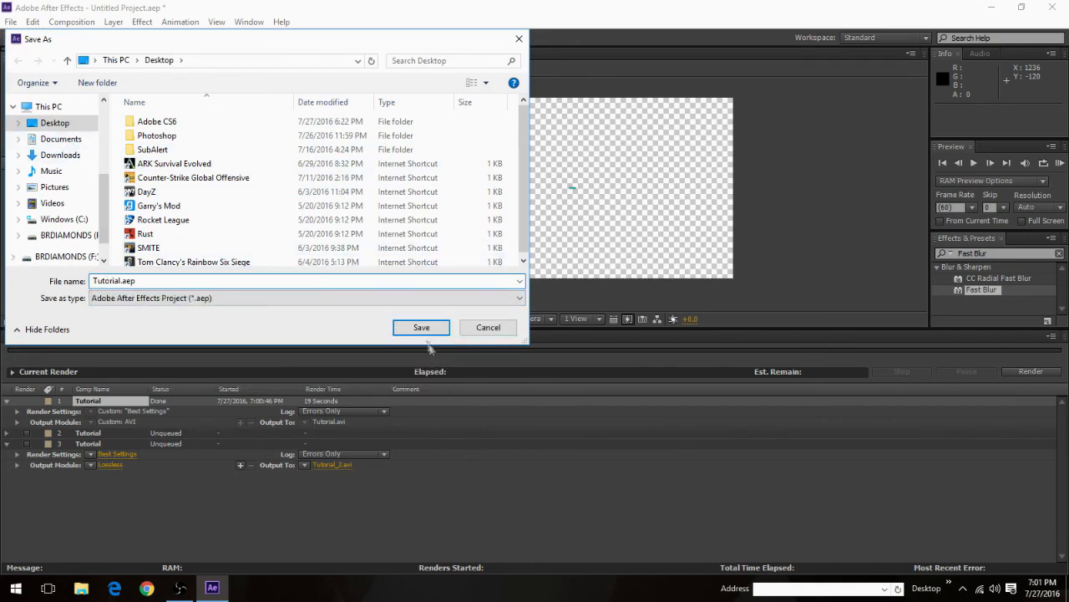
left_click(426, 329)
left_click(1065, 6)
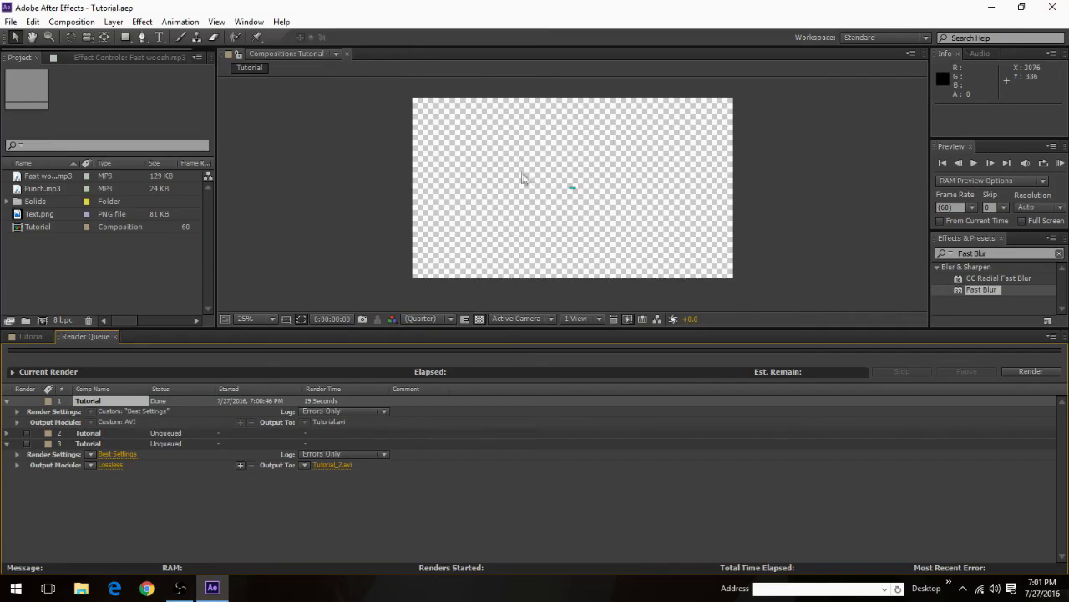
Step: Replay the rendered Tutorial.avi from the desktop and close the player
double_click(316, 263)
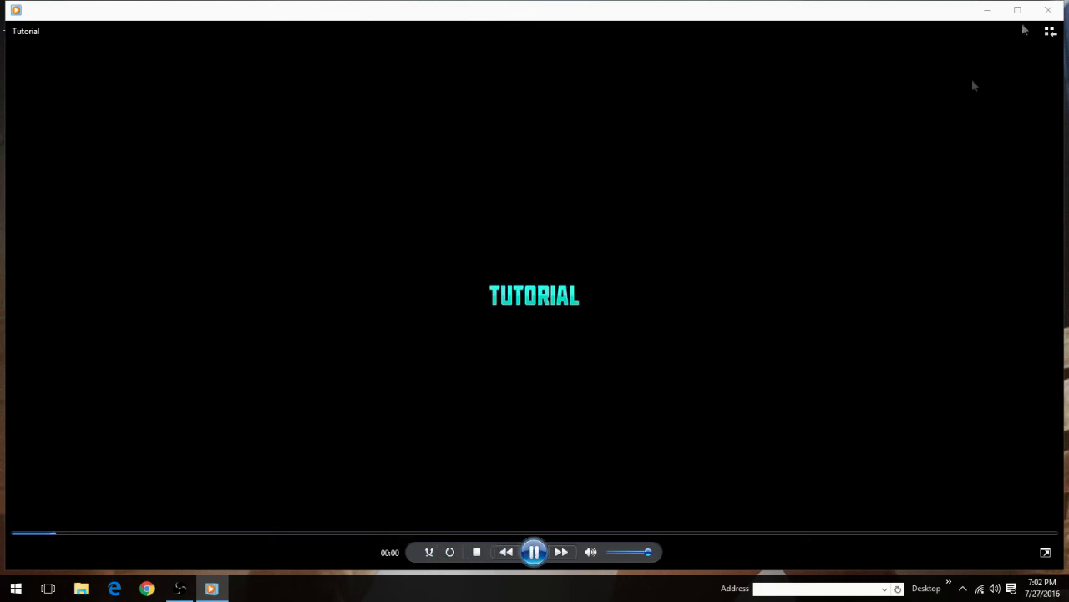
left_click(1048, 10)
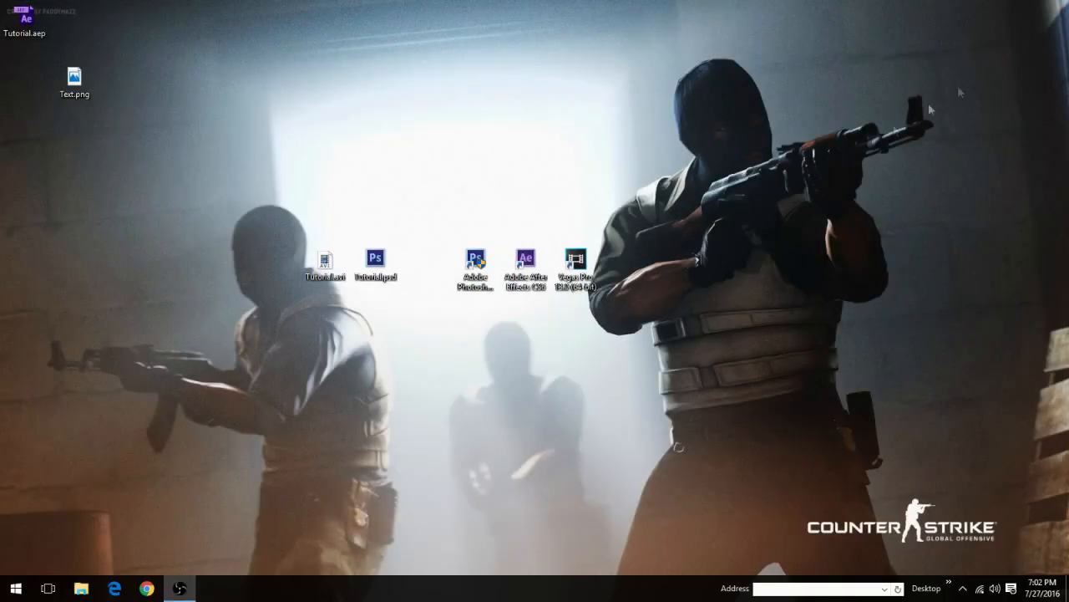
Step: Launch Vegas Pro 13.0 and open Update Video.mp4 from the Youtube Things folder onto the timeline
double_click(575, 265)
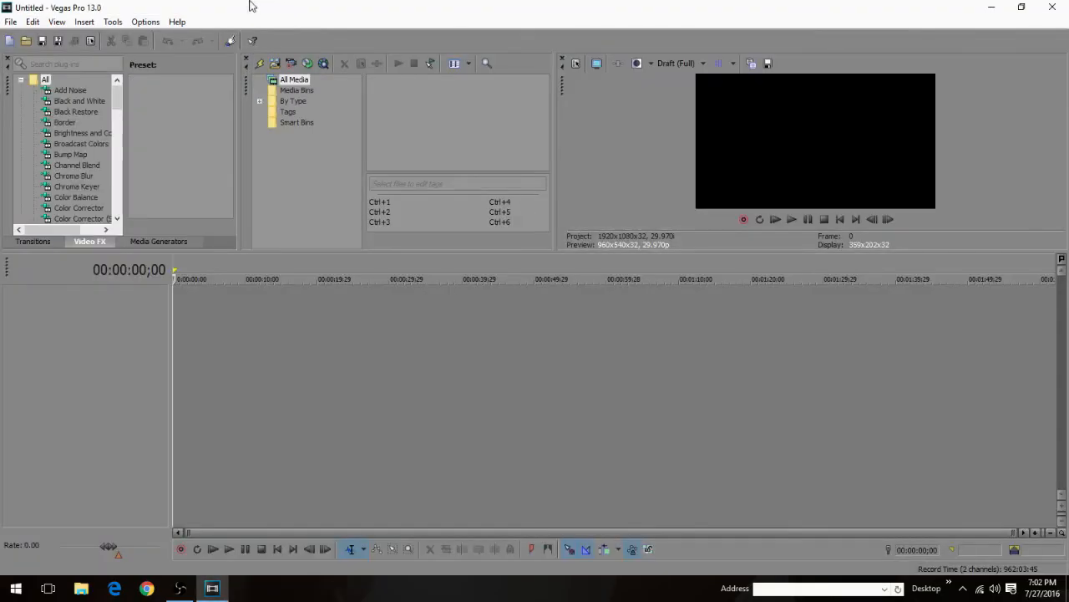
double_click(247, 8)
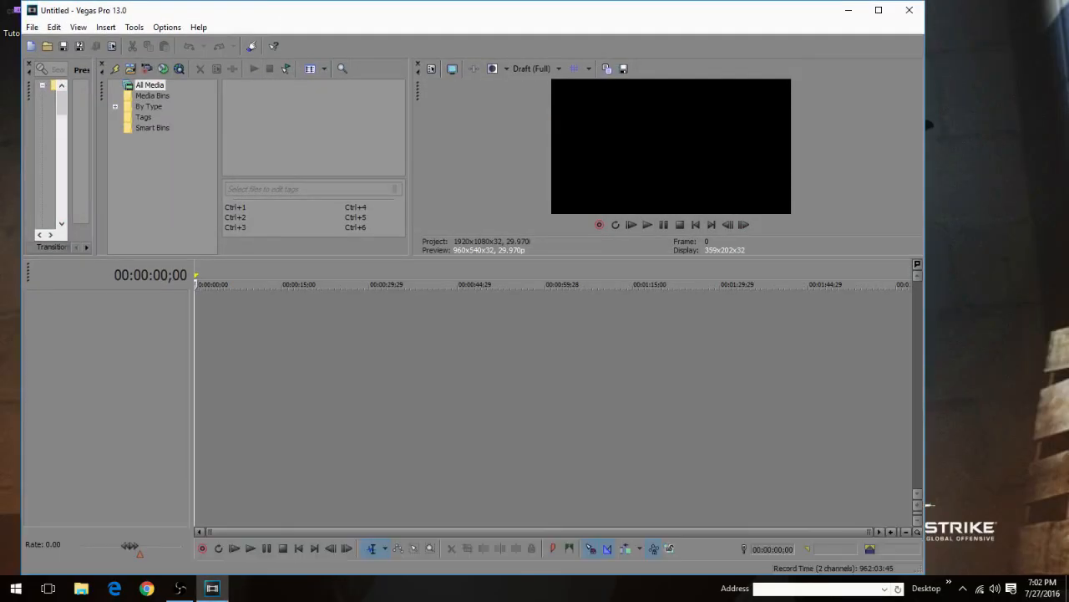
double_click(284, 20)
left_click(10, 21)
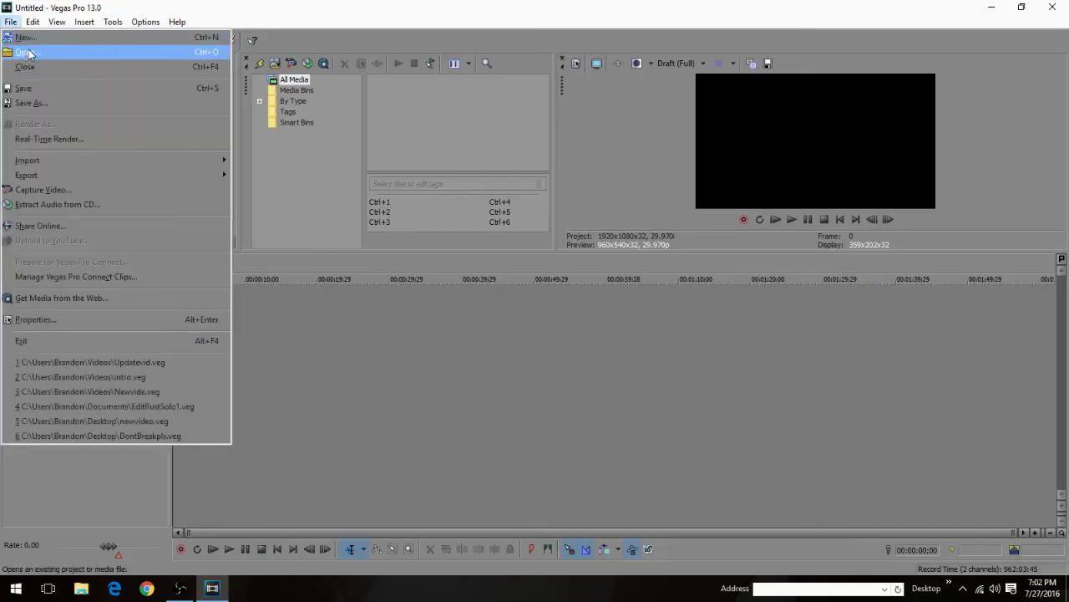
left_click(29, 53)
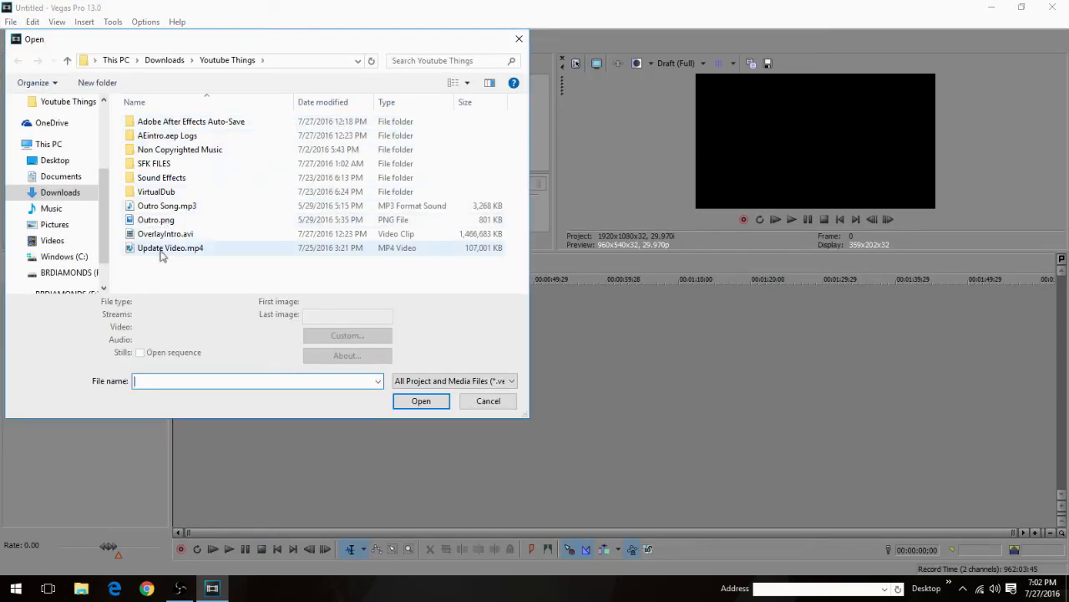
double_click(167, 249)
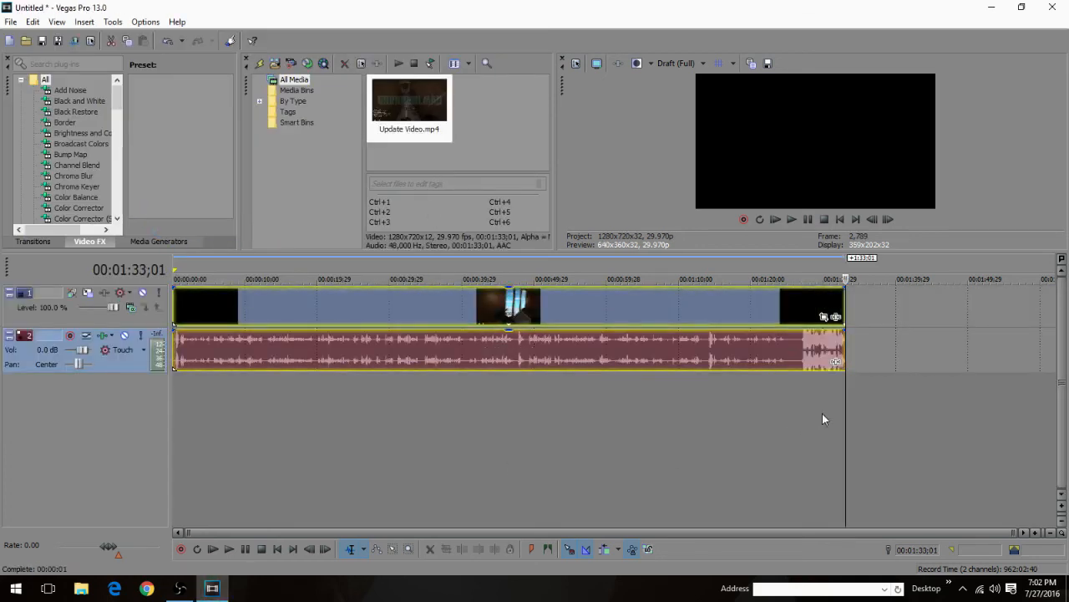
Step: Split the Update Video.mp4 clip at 00:00:08;20 and delete the part before the split
left_click_drag(846, 411, 232, 381)
key("s")
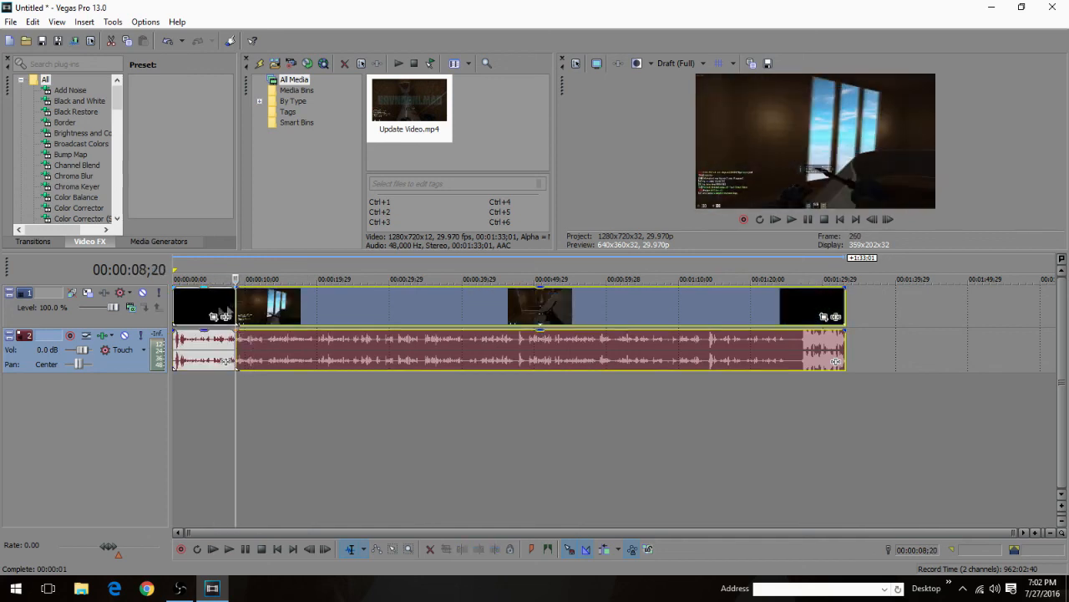
left_click(204, 306)
key("Delete")
Step: Split the remaining clip about 10 seconds after its start and delete everything after the split
left_click(353, 394)
left_click(310, 397)
key("s")
left_click(339, 306)
key("Delete")
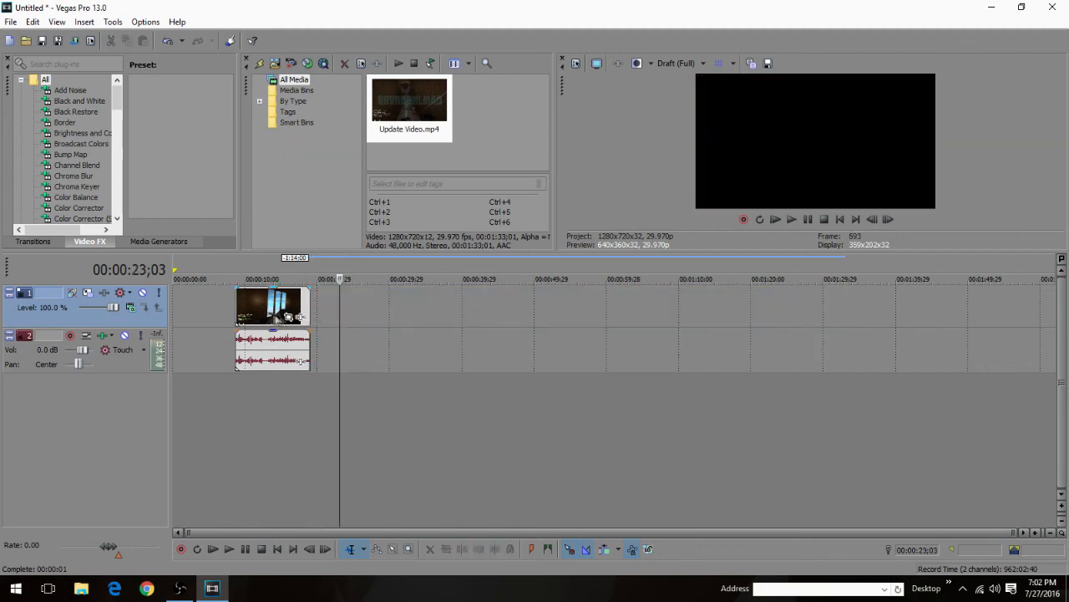
Step: Move the trimmed Update Video.mp4 clip to the start of the timeline and delete its audio
left_click_drag(274, 317, 196, 318)
left_click(223, 344)
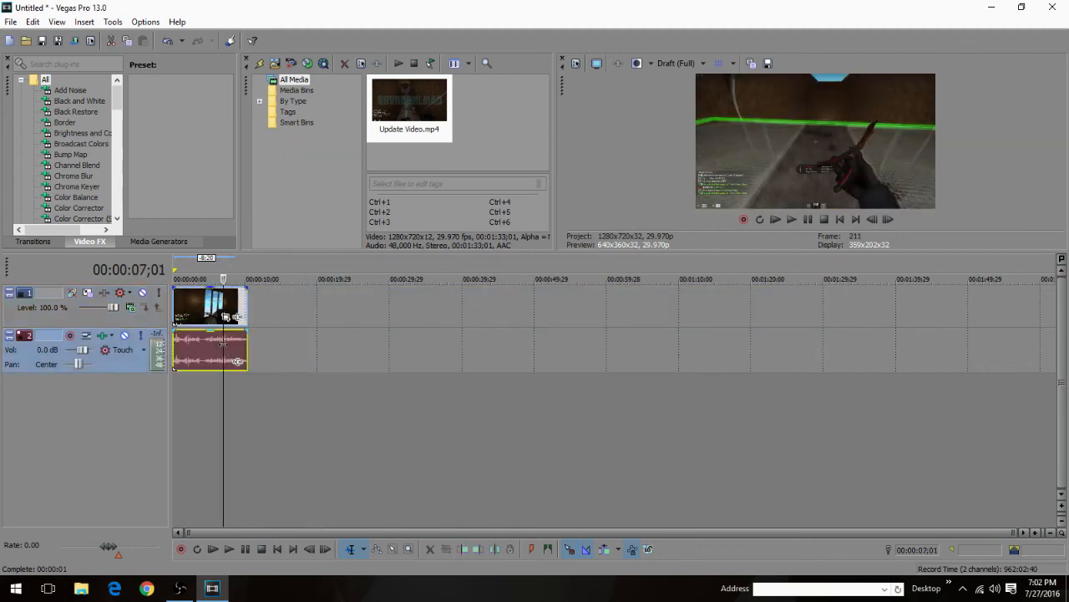
left_click(202, 356)
key("Delete")
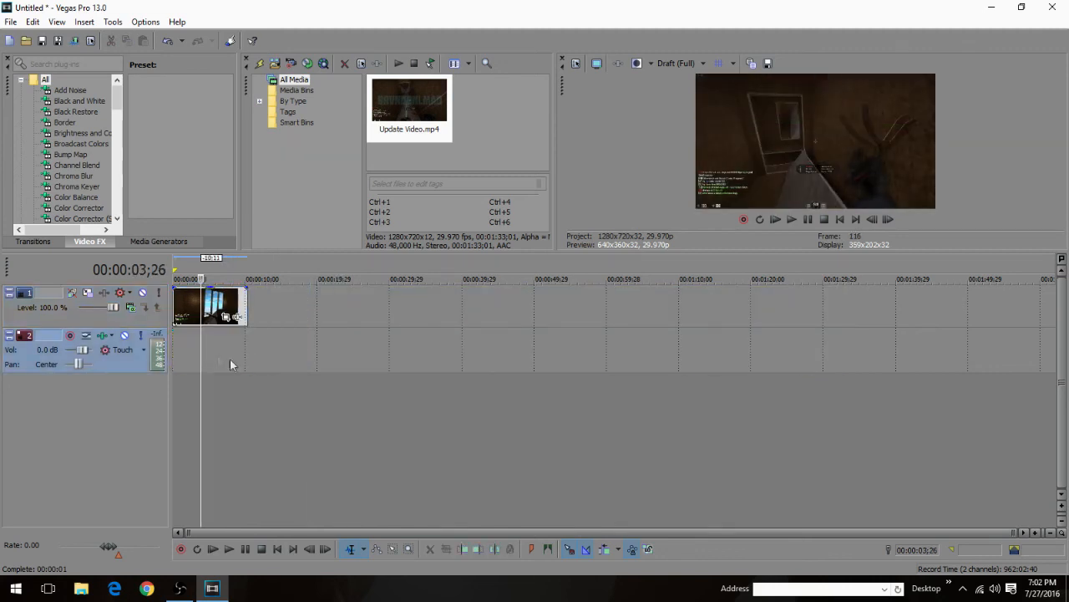
Step: Insert a video track above the clip, and import Tutorial.avi from the desktop onto its start
right_click(355, 309)
left_click(413, 416)
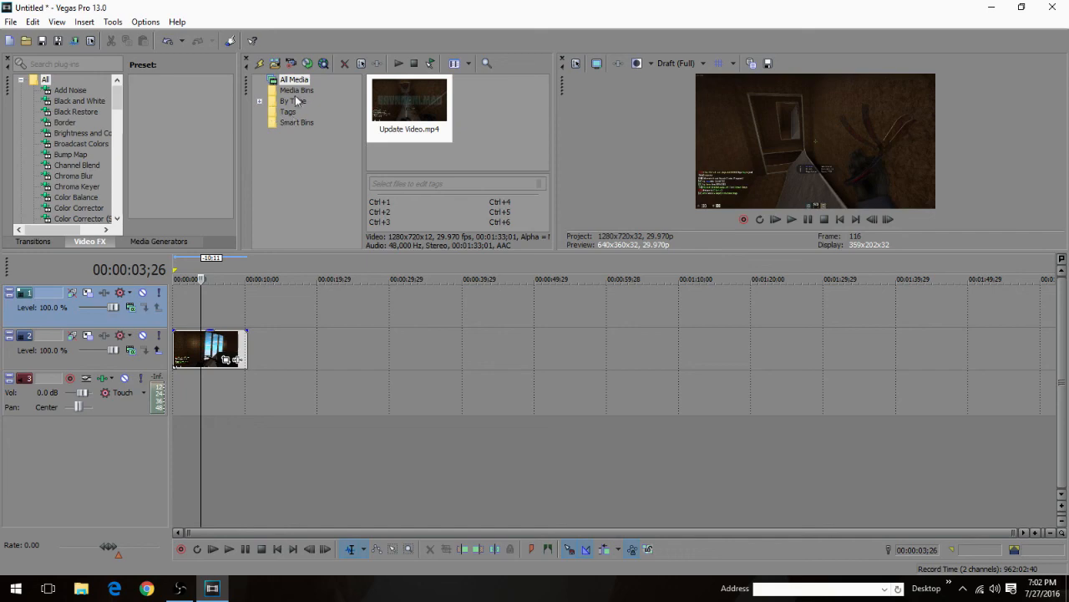
double_click(224, 12)
left_click_drag(166, 10, 409, 28)
left_click_drag(320, 261, 656, 146)
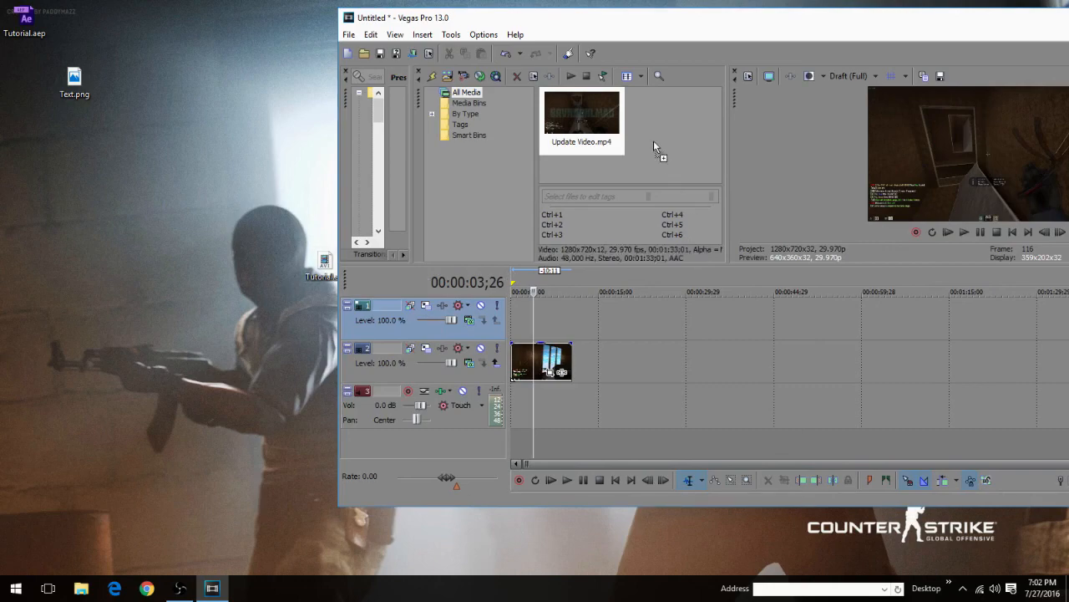
left_click_drag(628, 25, 508, 19)
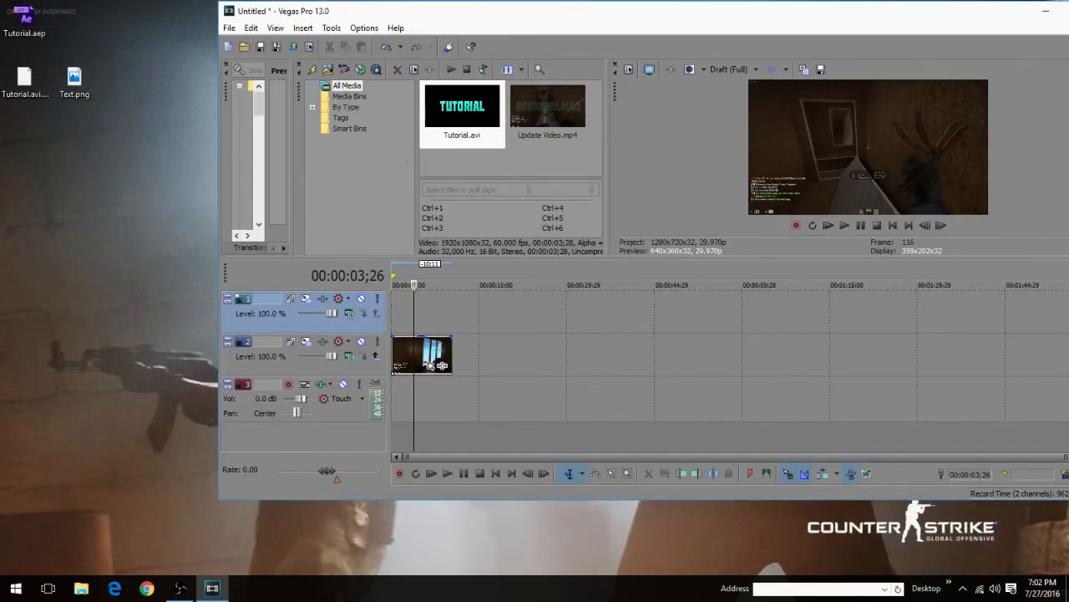
double_click(429, 12)
left_click_drag(428, 107, 191, 318)
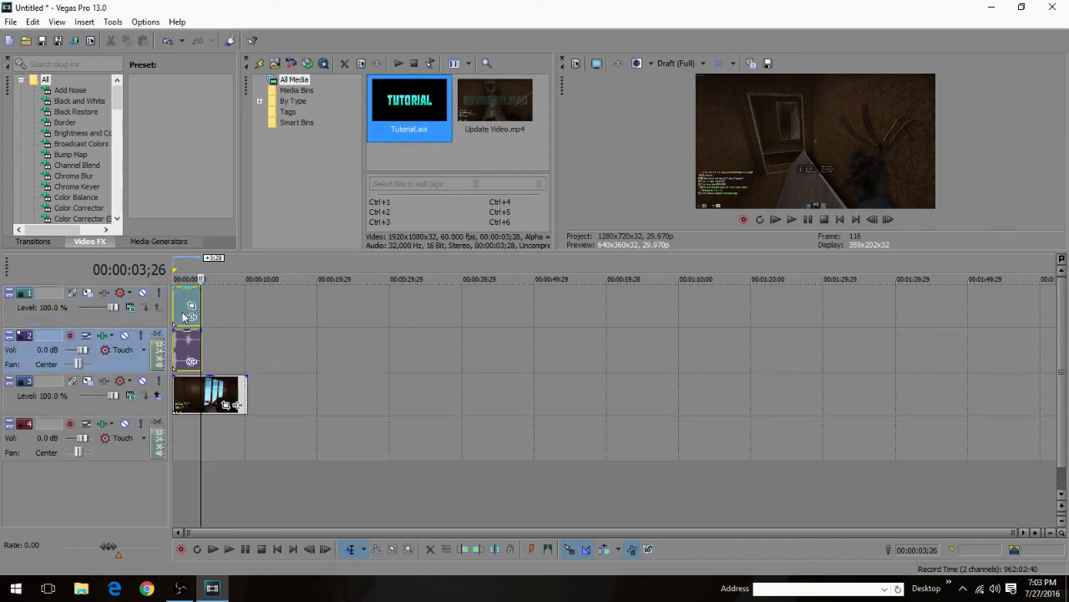
Step: Play the timeline from the start to check how Tutorial.avi covers the gameplay clip
right_click(181, 308)
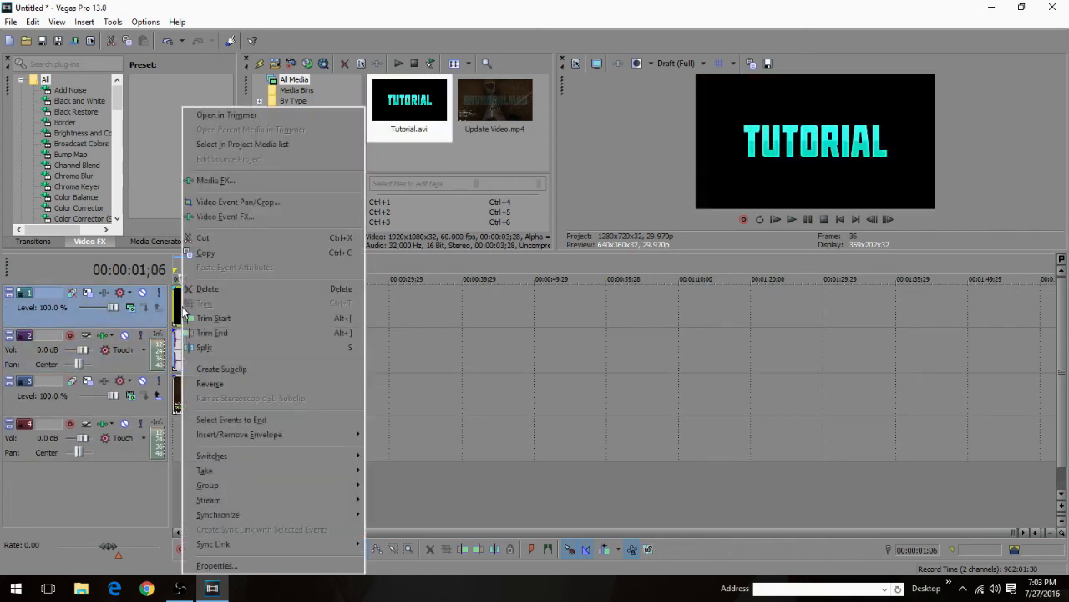
left_click(512, 393)
left_click(777, 222)
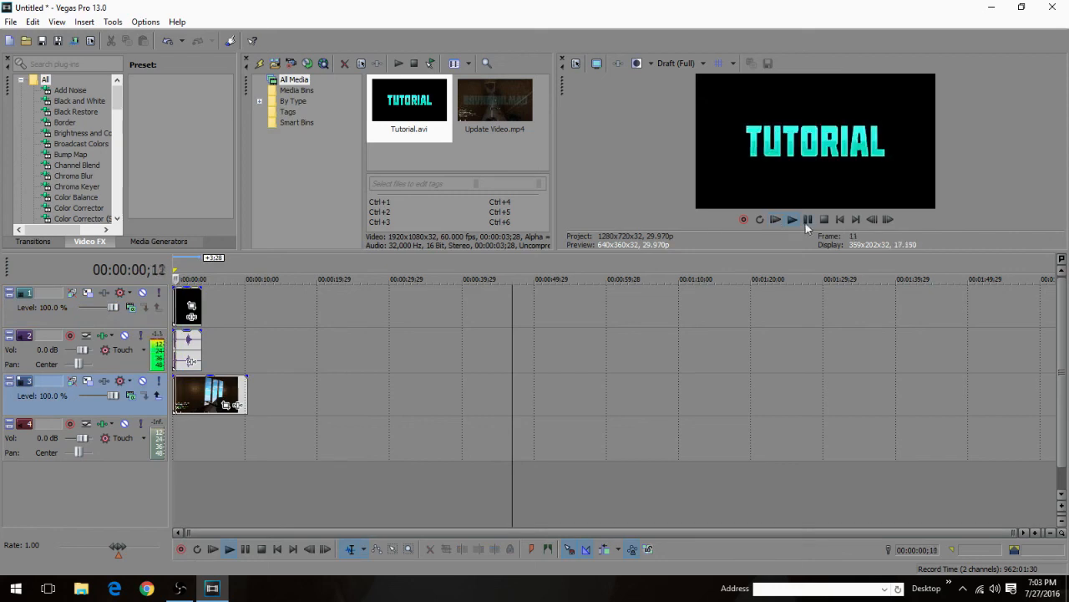
key("space")
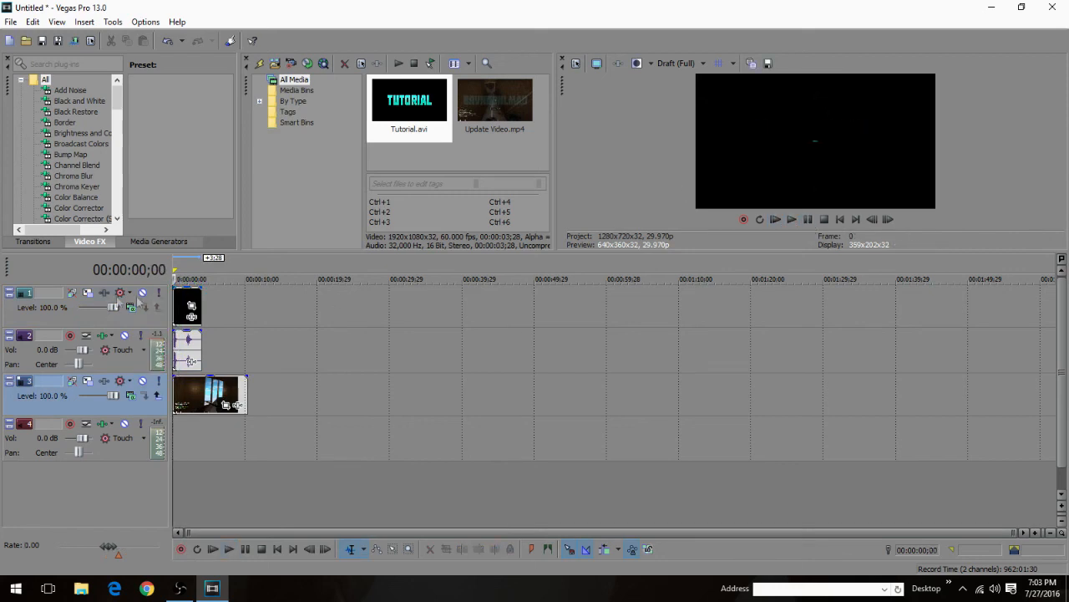
Step: Set the alpha channel of the Tutorial.avi video event to Premultiplied, and play the overlay from the start
right_click(180, 306)
left_click(251, 565)
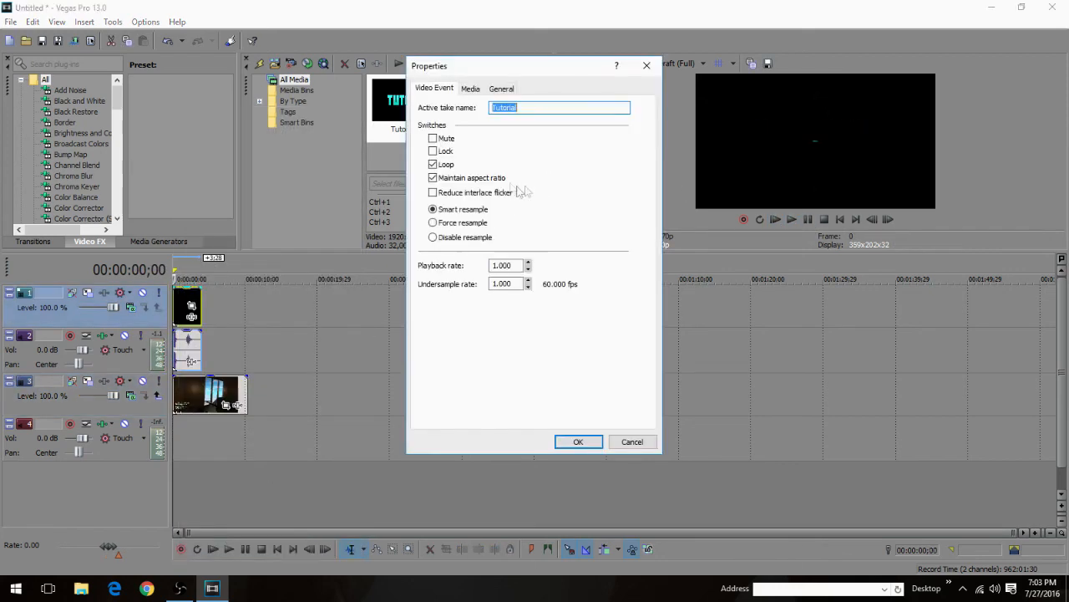
left_click(471, 90)
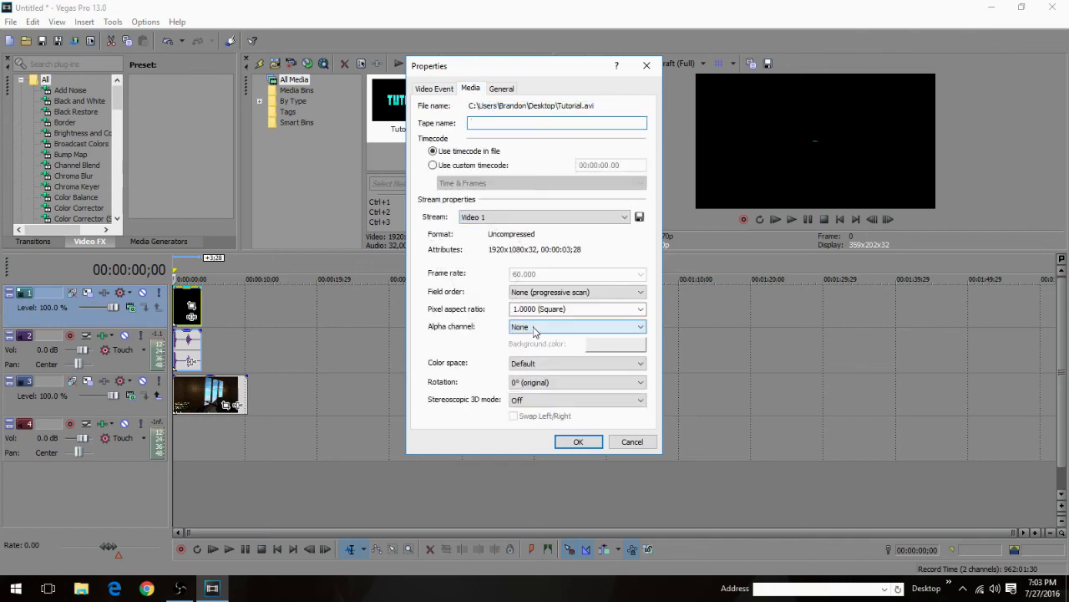
left_click(548, 326)
left_click(545, 366)
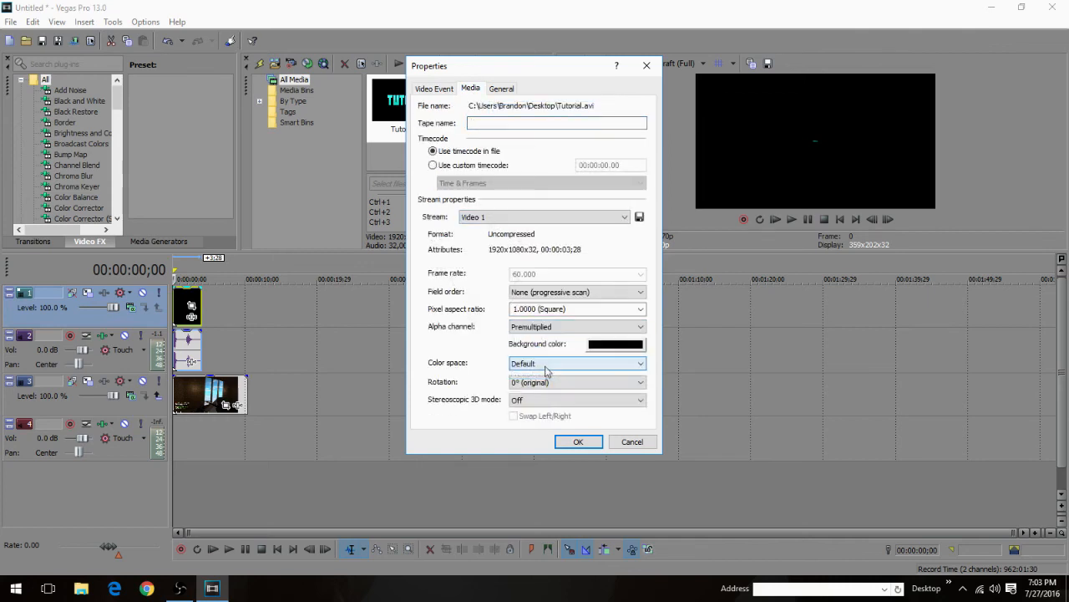
left_click(576, 441)
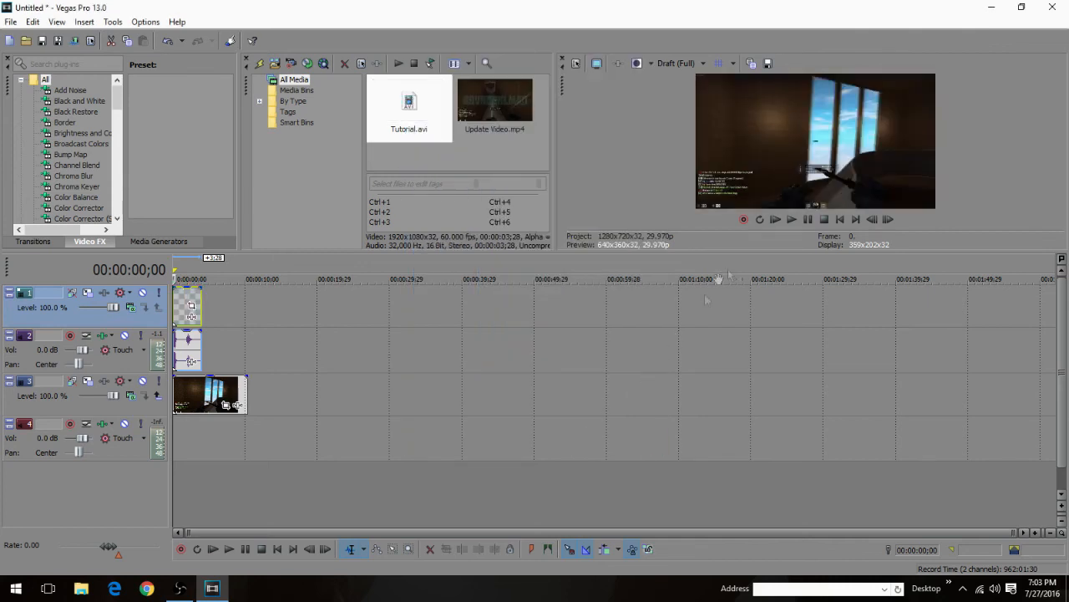
left_click(777, 220)
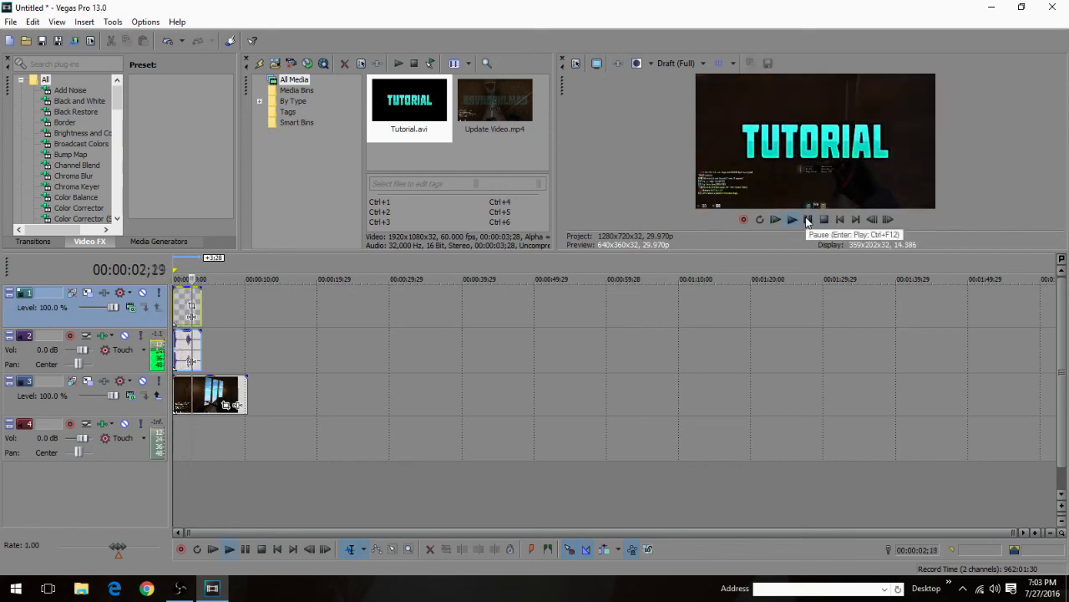
left_click(808, 220)
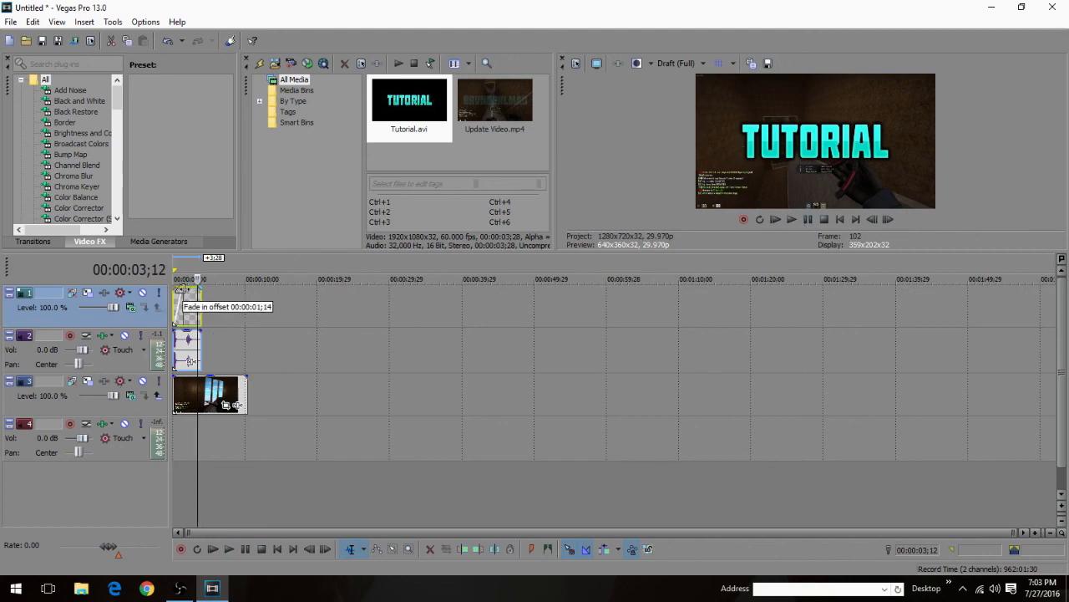
Step: Add fade-ins to the Tutorial.avi video event and its audio event, and preview them from the start
left_click(179, 336)
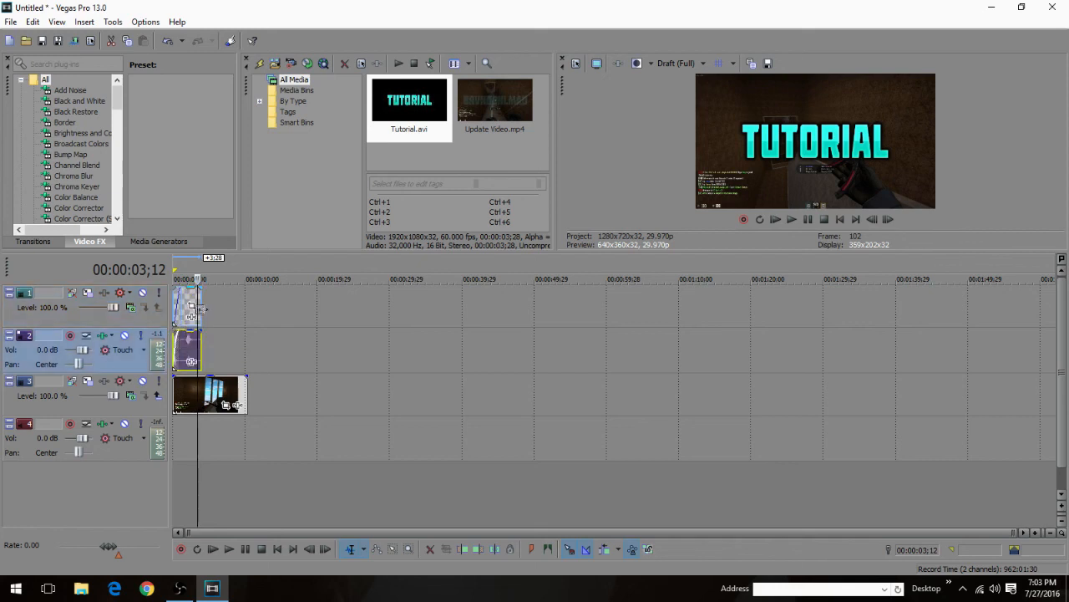
left_click_drag(197, 298, 173, 288)
left_click(781, 219)
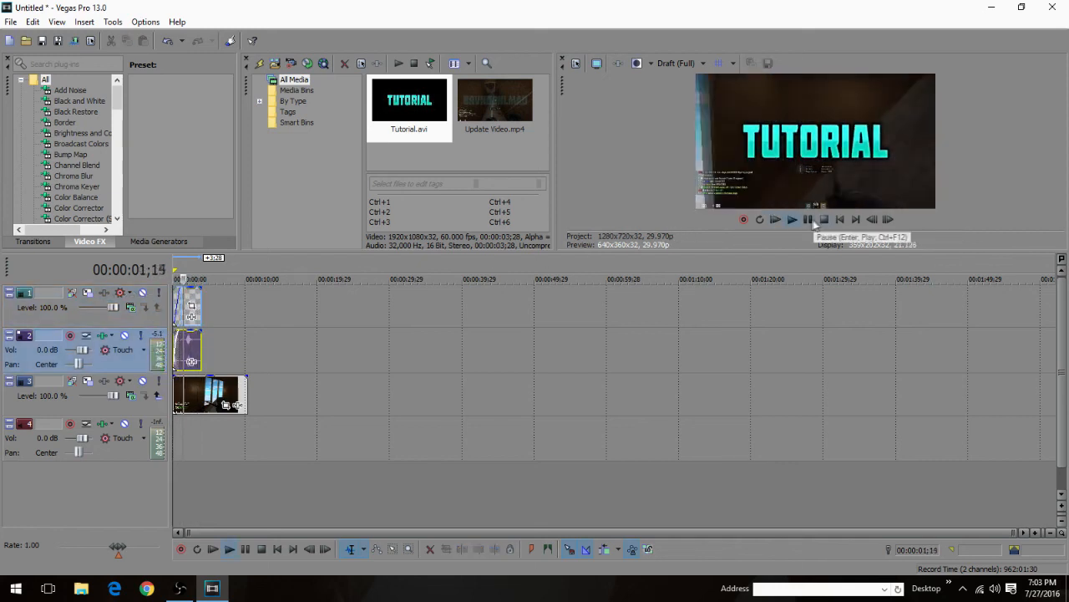
left_click(808, 220)
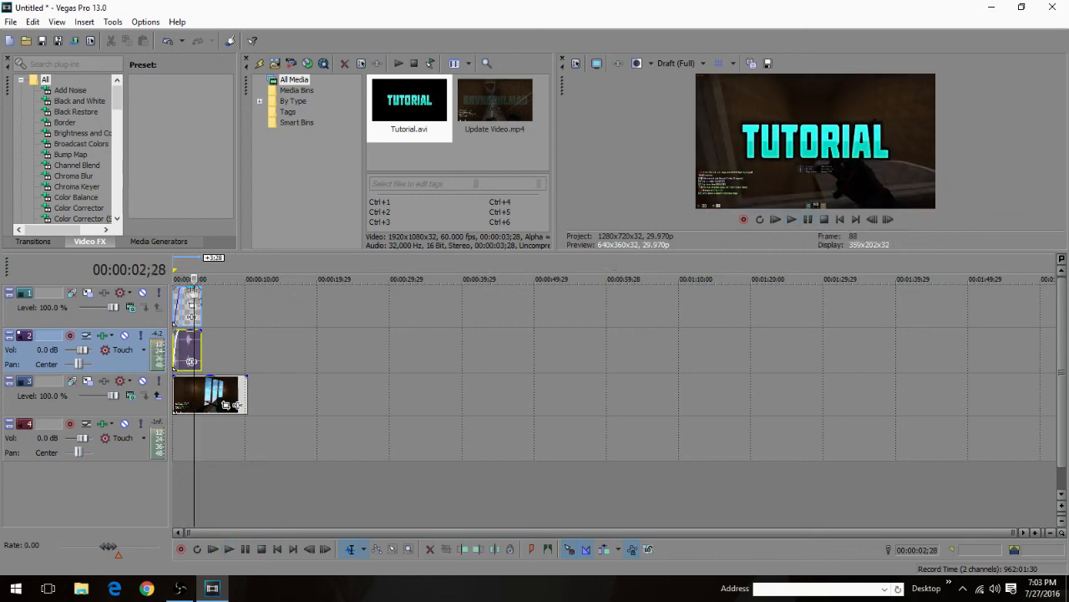
Step: Reset the fade-in of the Tutorial.avi video event to a short one, and play the timeline from the start
left_click(190, 295)
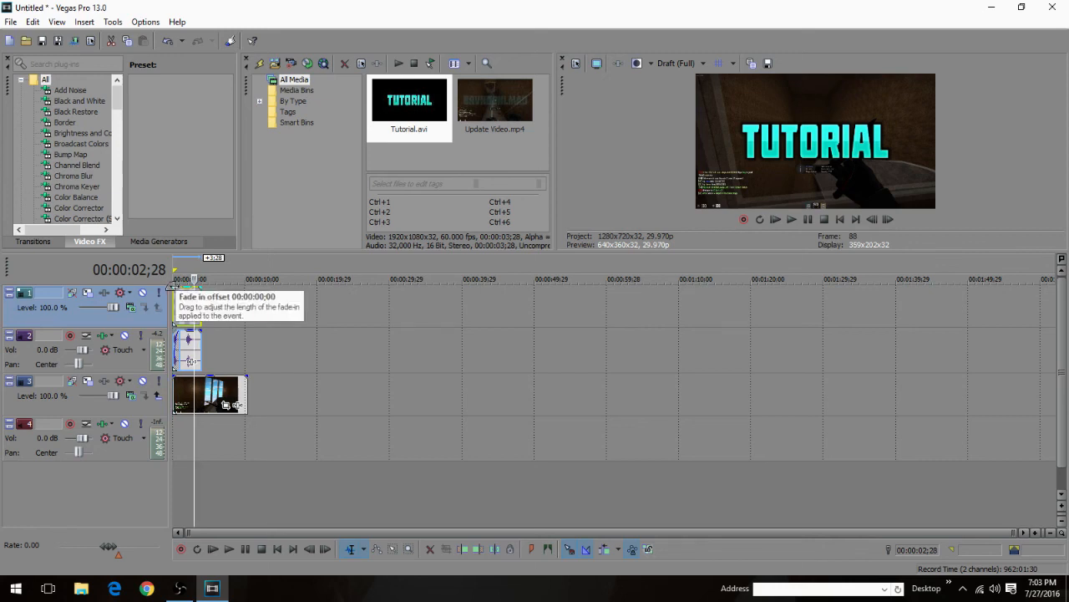
left_click_drag(178, 287, 179, 288)
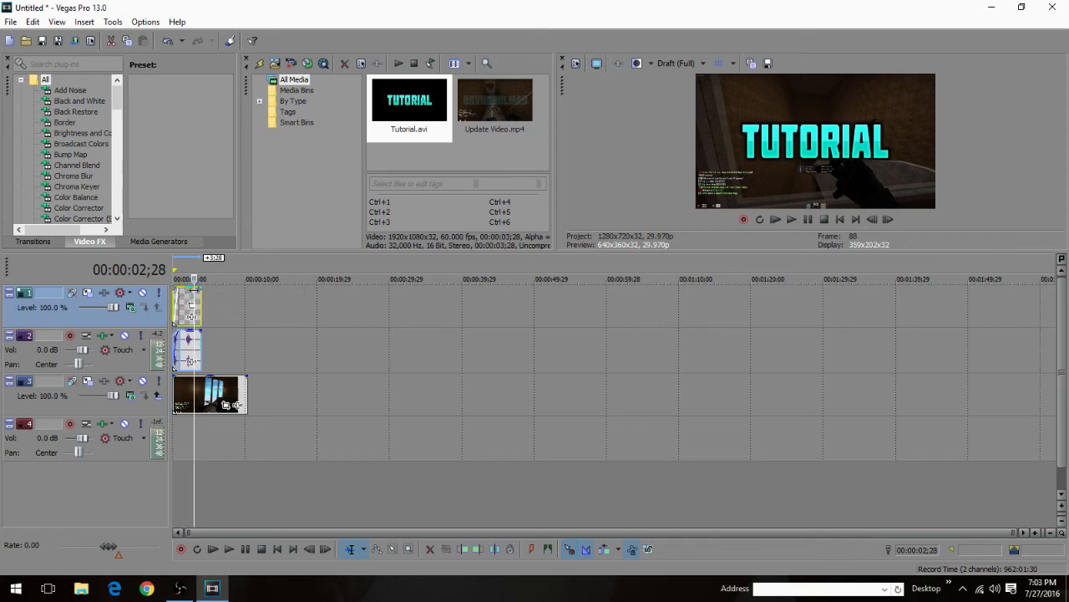
key("Home")
left_click(775, 219)
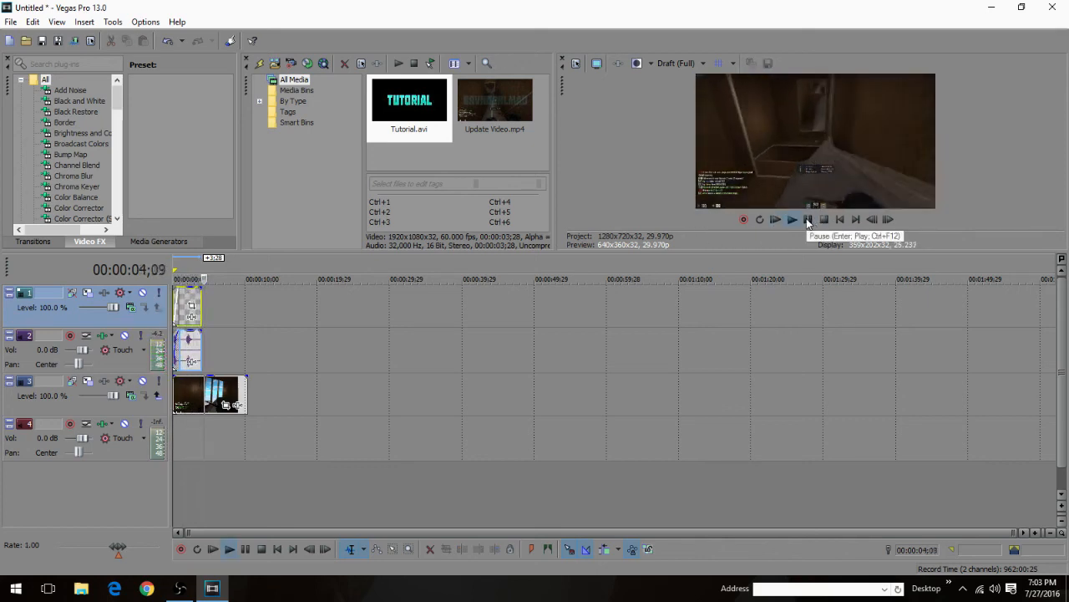
left_click(808, 219)
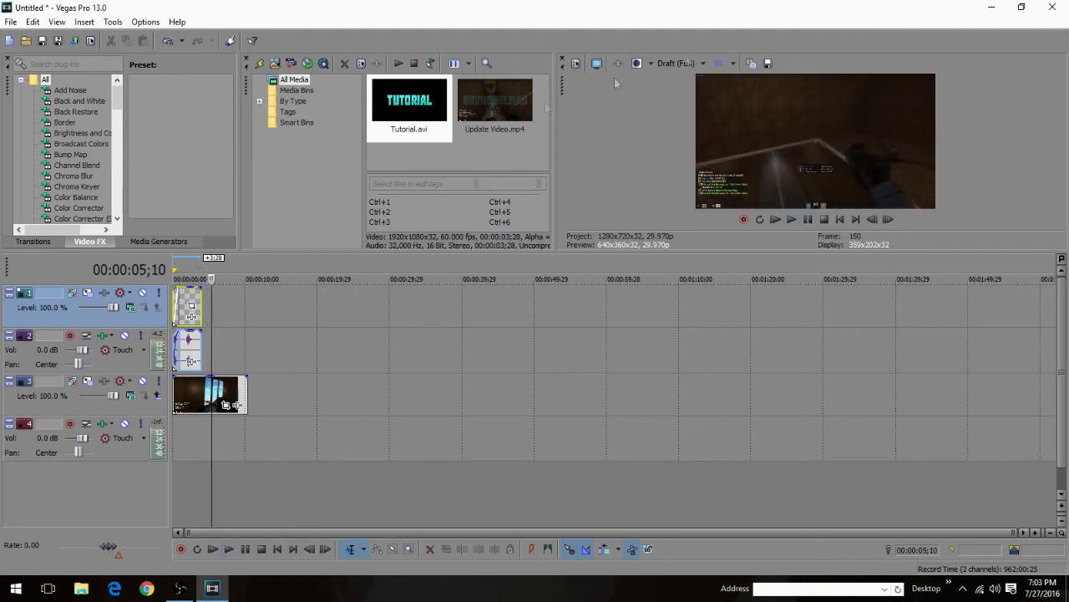
Step: Close Vegas Pro without saving the Untitled project
left_click(1051, 10)
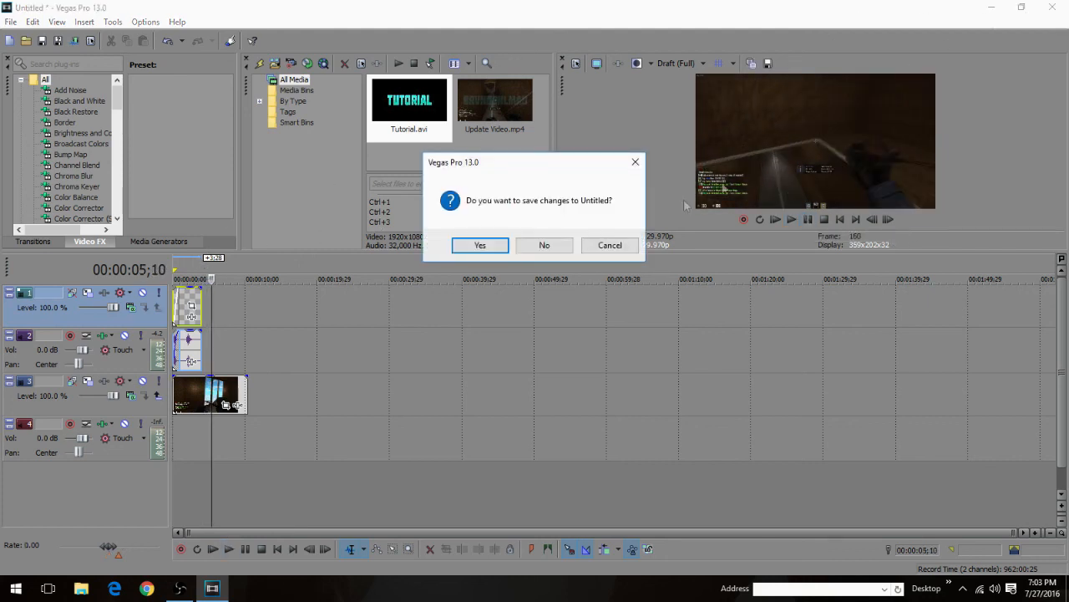
left_click(544, 244)
left_click_drag(162, 136, 656, 376)
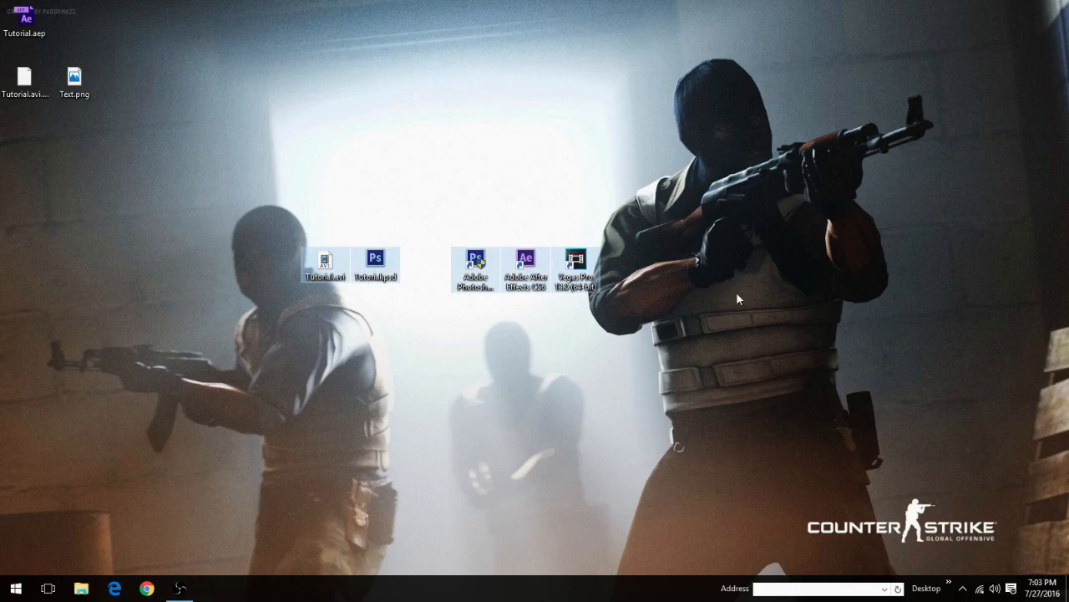
left_click(736, 291)
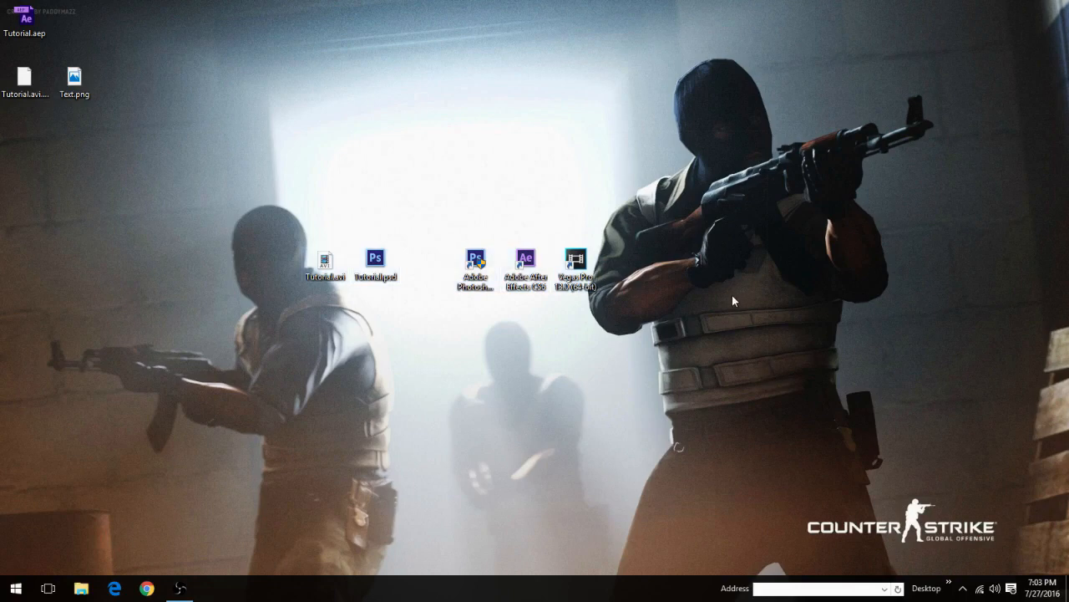